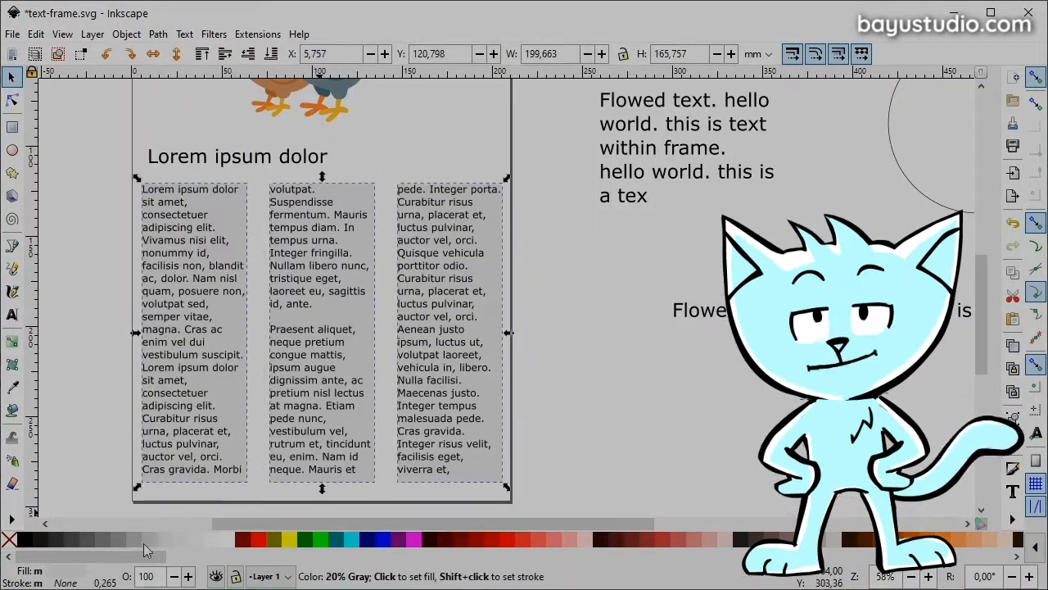
Move the chicken illustration down to the middle of the three column rectangles and outline it with a closed straight-sided polygon.
key(Escape)
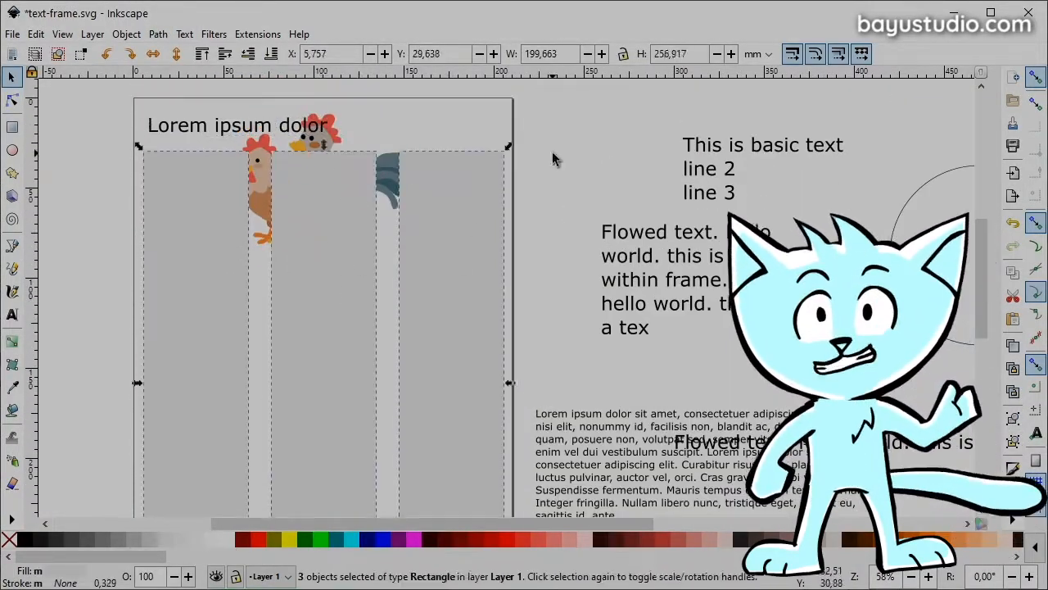
drag(339, 216, 344, 351)
scroll(326, 385, down, 2)
key(b)
click(307, 225)
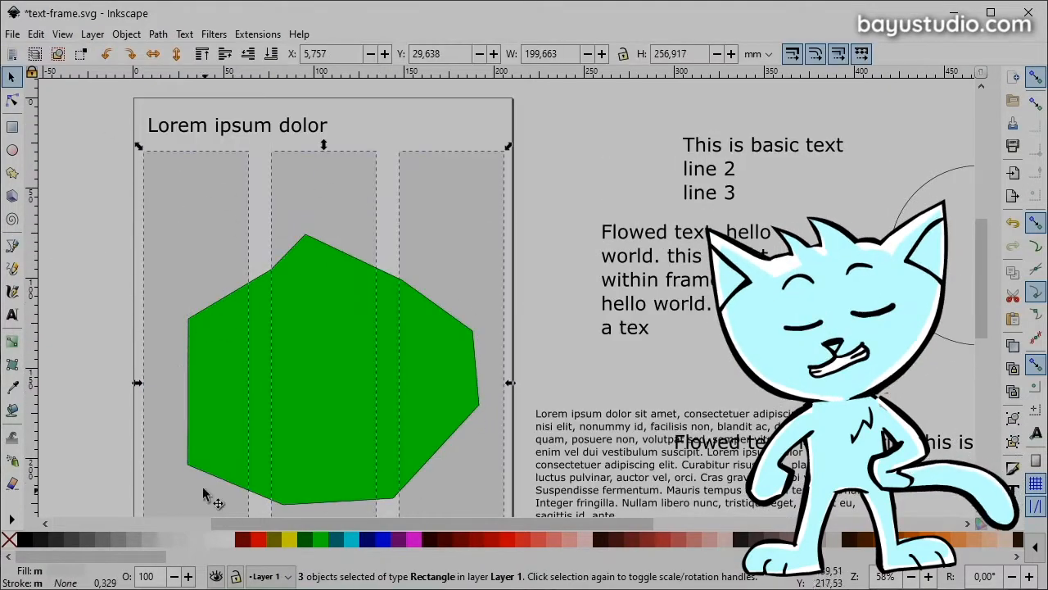
Subtract the green polygon from the three column rectangles with Difference and show the nodes of the cut shape.
click(222, 335)
click(299, 320)
click(158, 33)
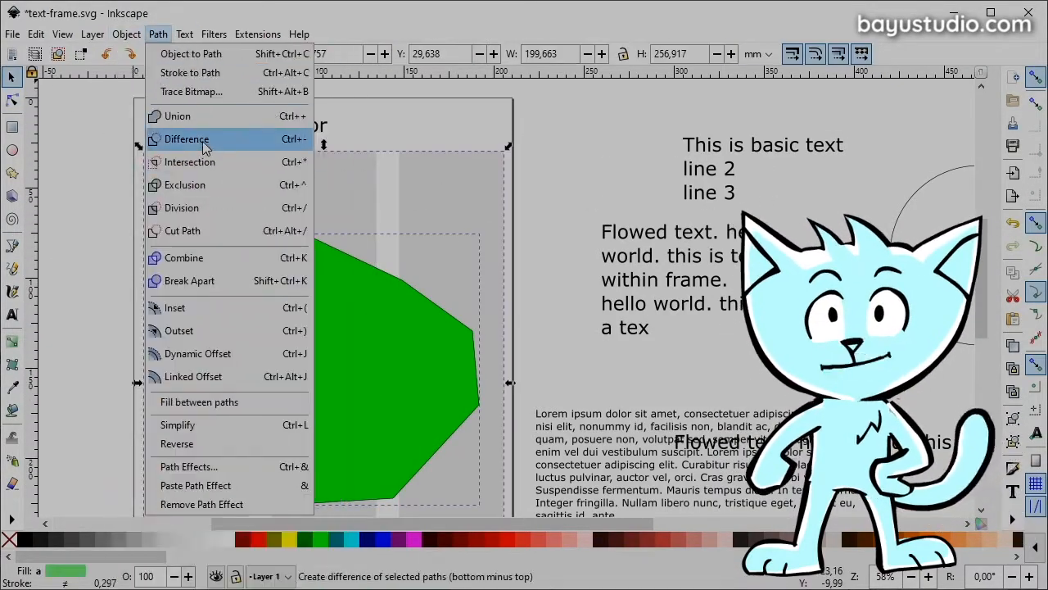
click(169, 136)
key(n)
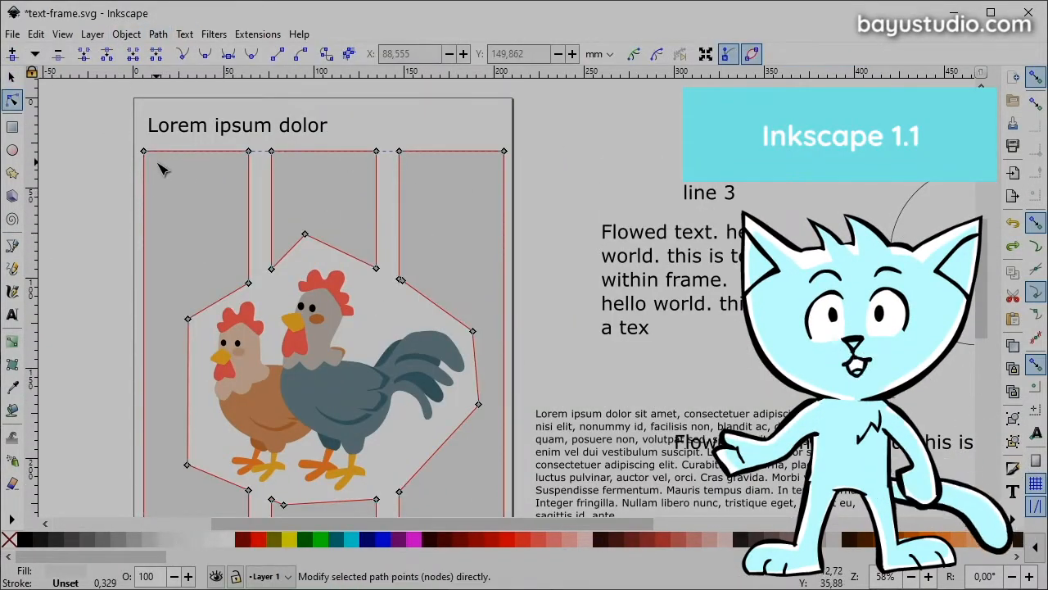
Select the separate column pieces one after another, starting with the left and upper middle ones, and flow the text into them.
key(s)
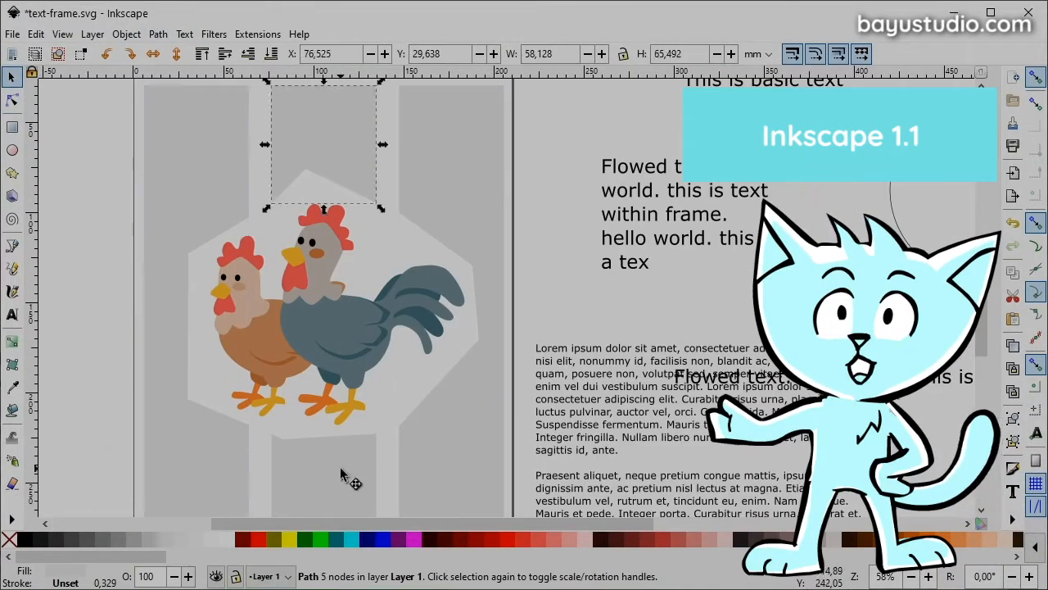
shift+click(328, 182)
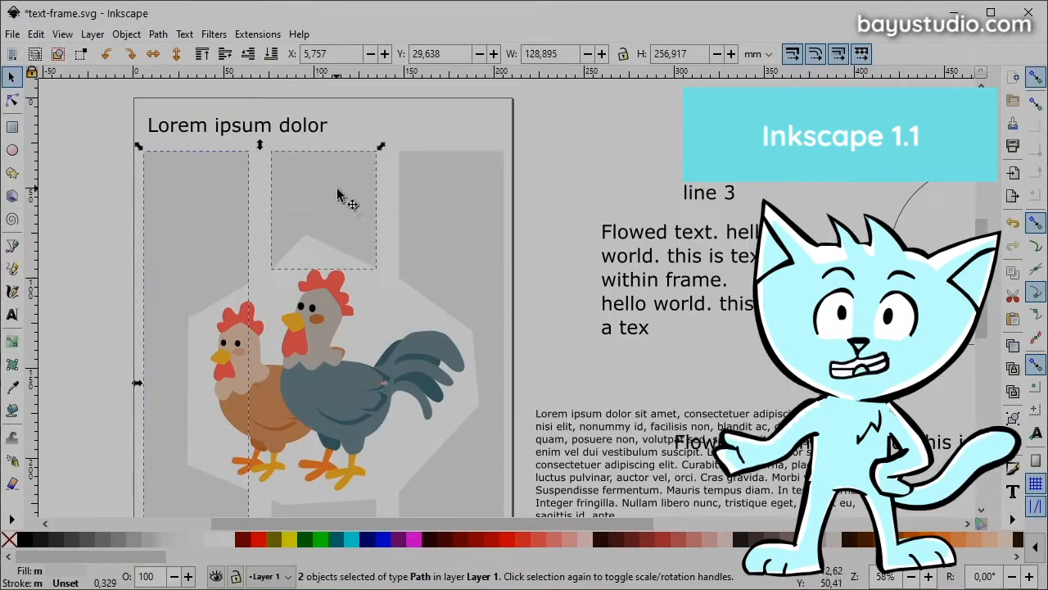
key(alt+w)
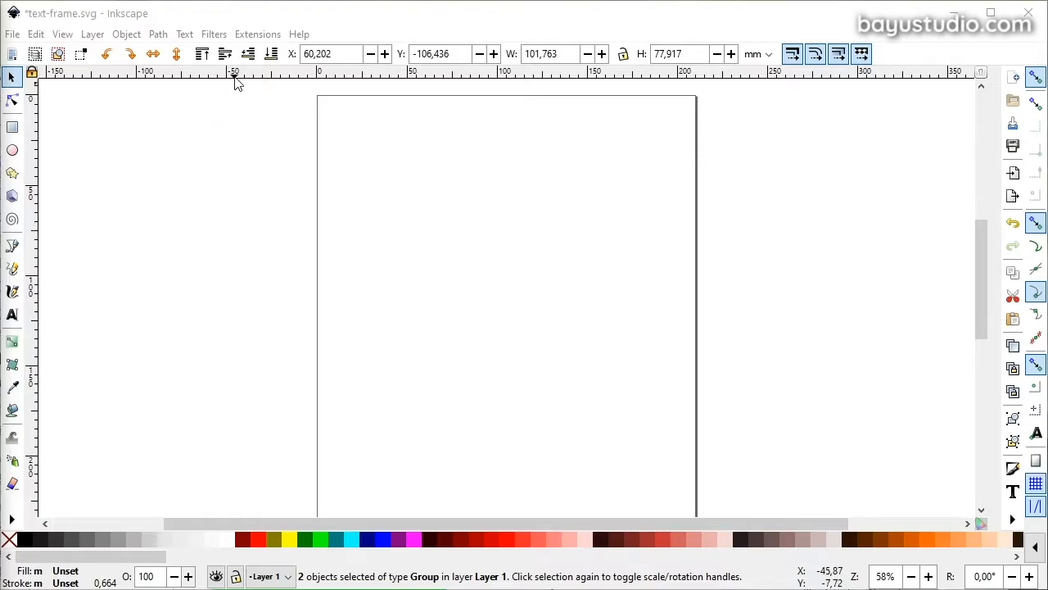
Add regular 30 pt sans-serif text near the page's upper left reading "This is basic text", "line 2" and "line 3" on separate lines.
click(226, 18)
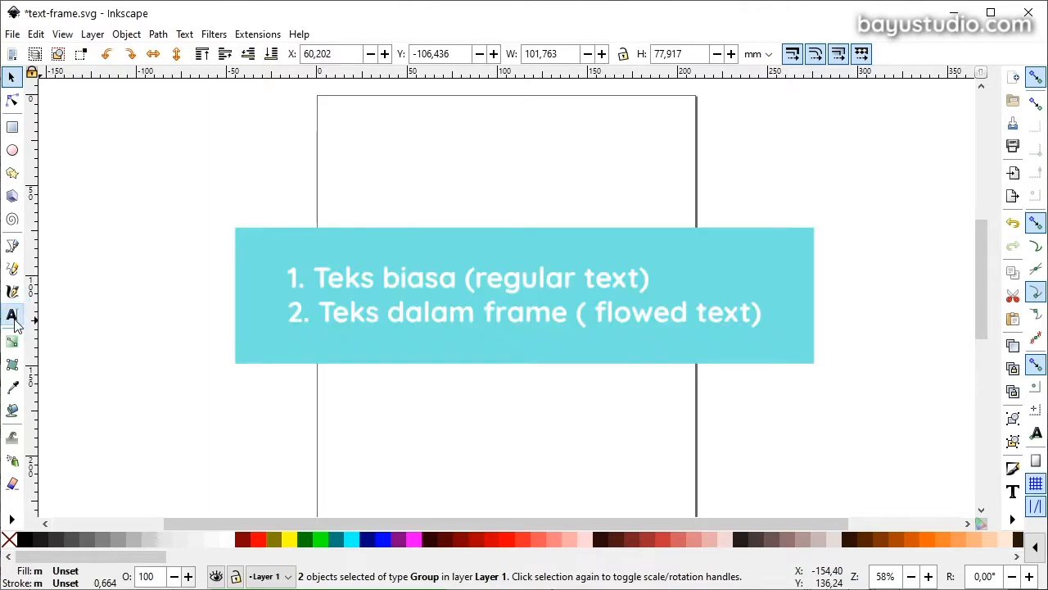
click(11, 314)
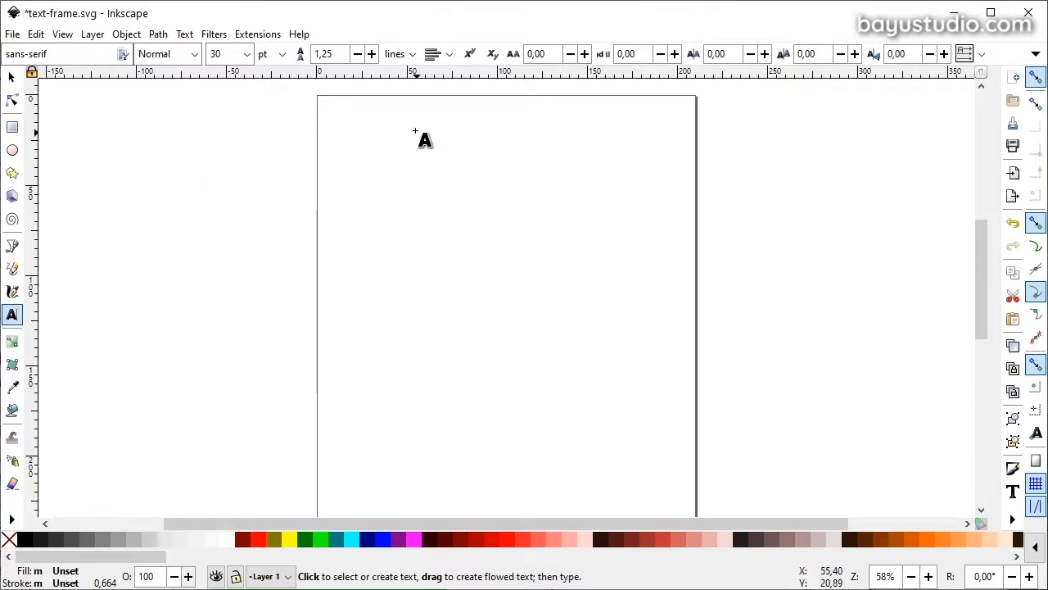
click(349, 136)
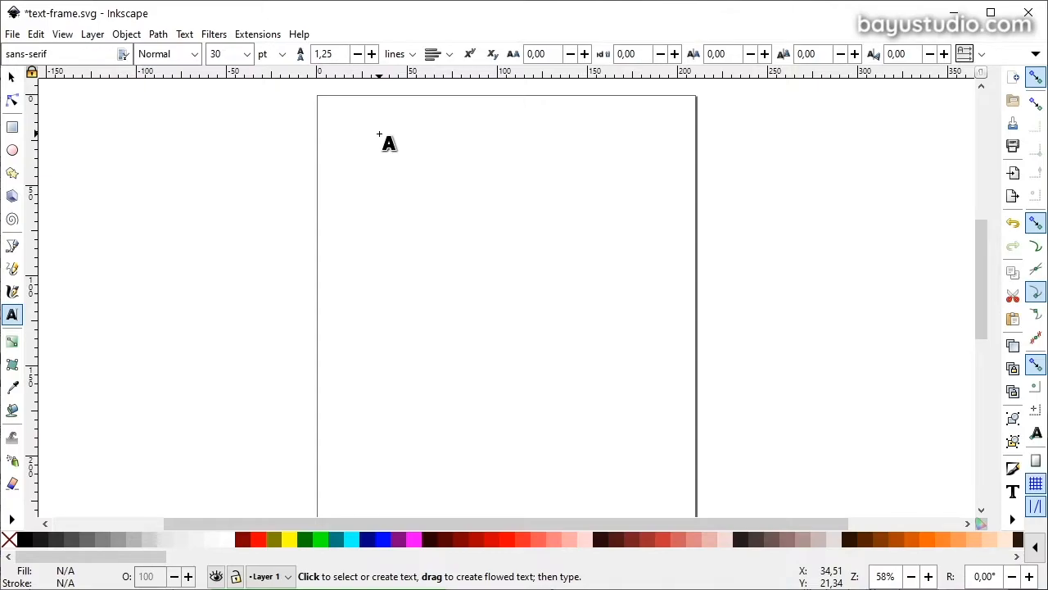
text(This is basic text )
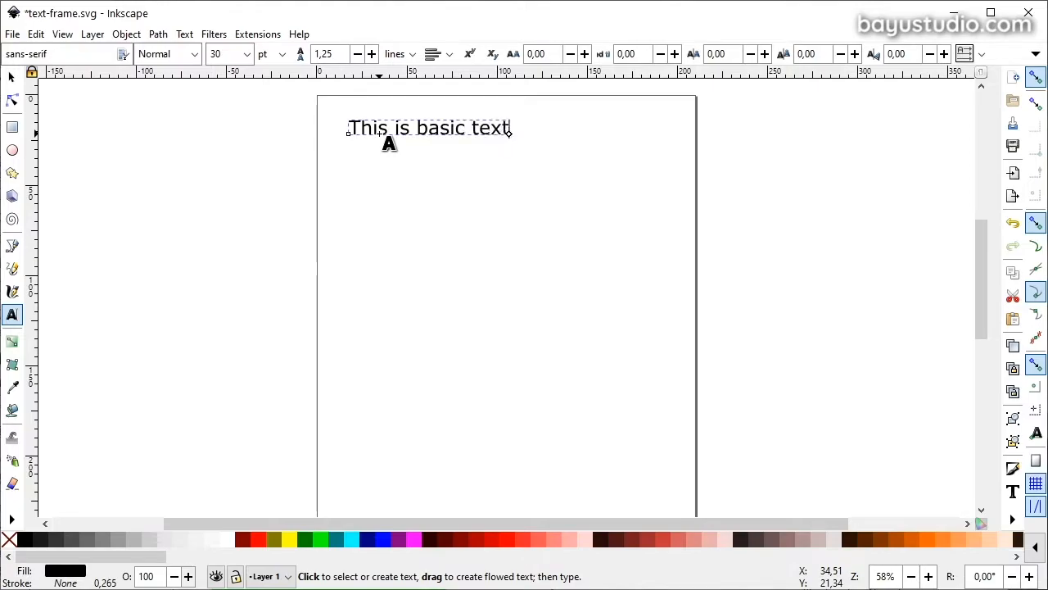
text(line 2)
key(Return)
text(line)
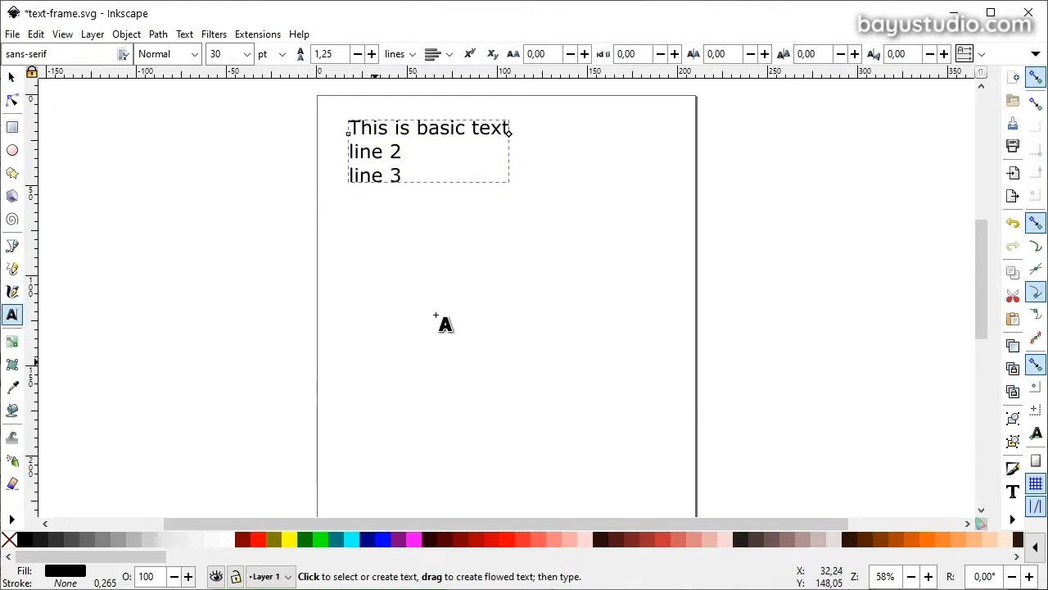
click(12, 76)
Draw a text frame about 102 × 57 mm below the basic text and fill it with "Flowed text. hello world. this is text within frame".
click(12, 314)
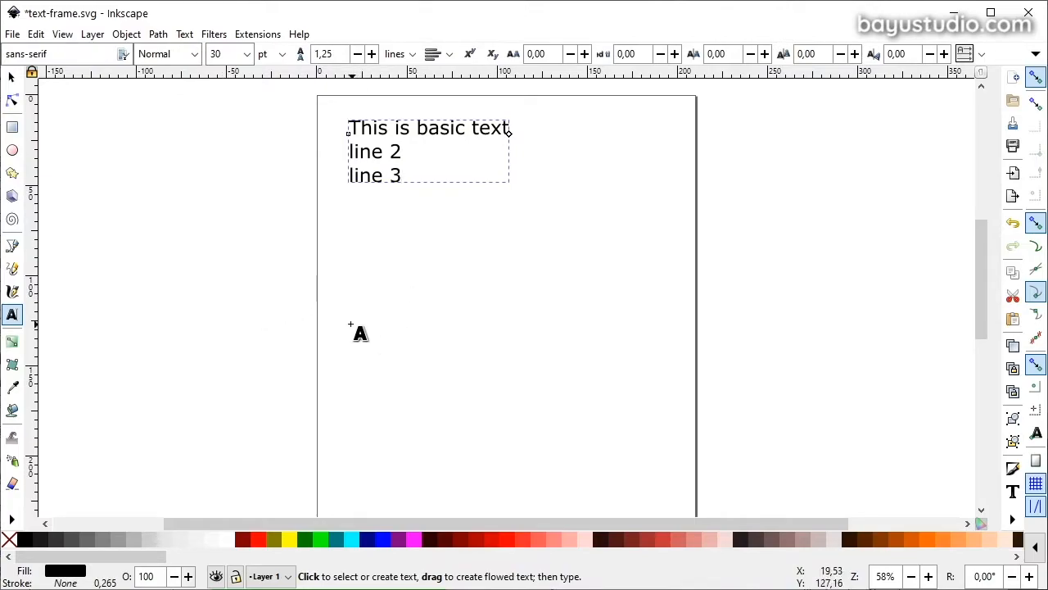
drag(352, 322, 538, 219)
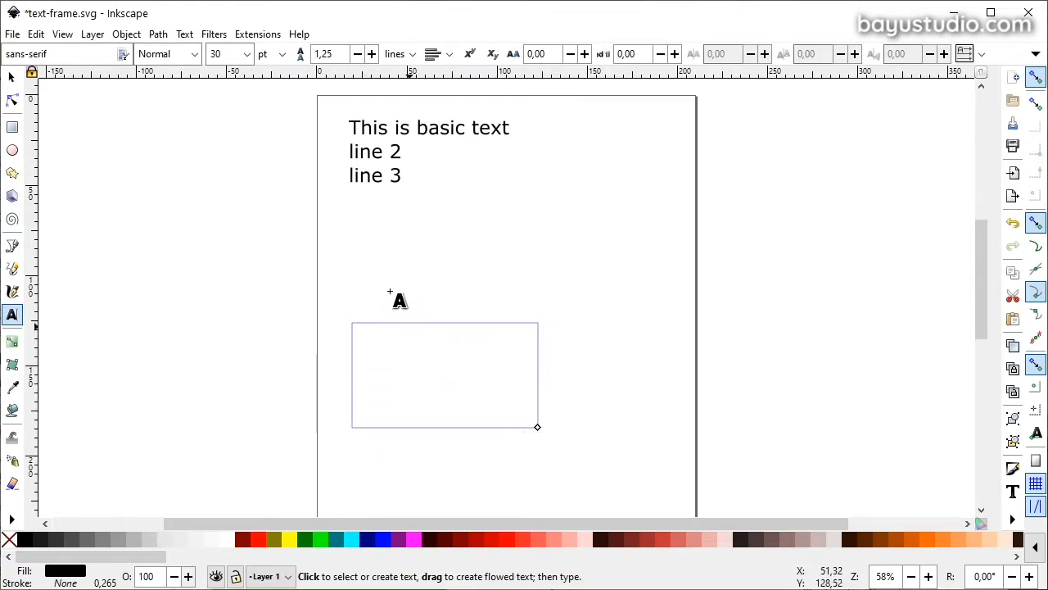
text(Flowed )
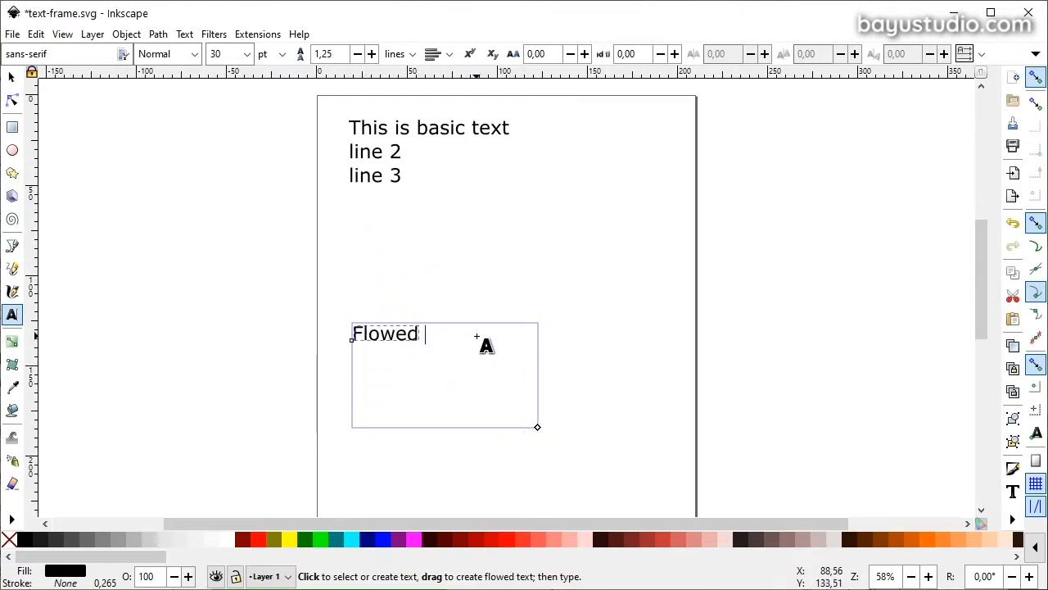
text(text. hello world)
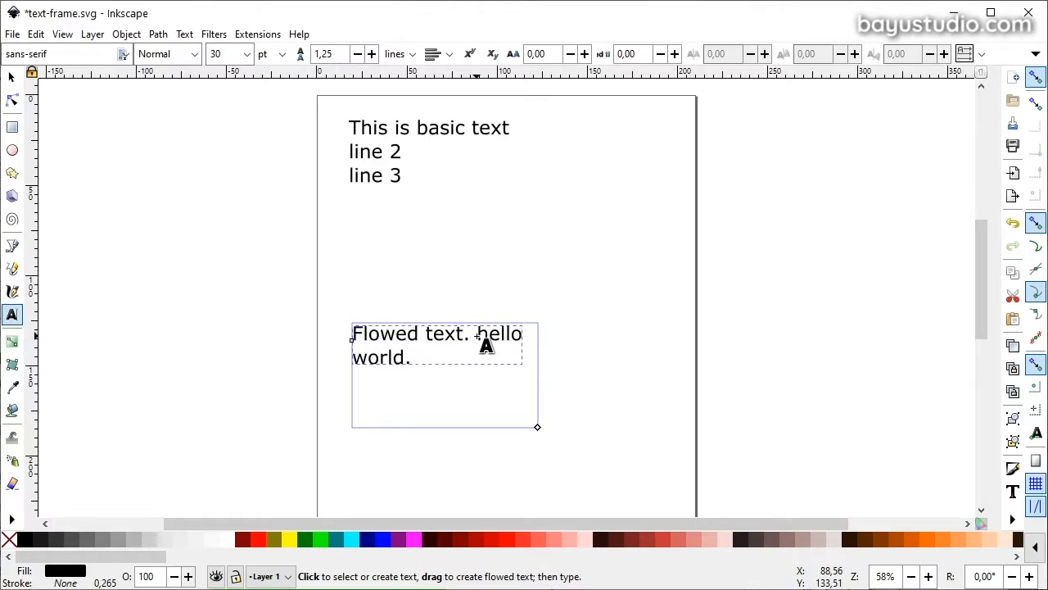
text(. this is text within frame)
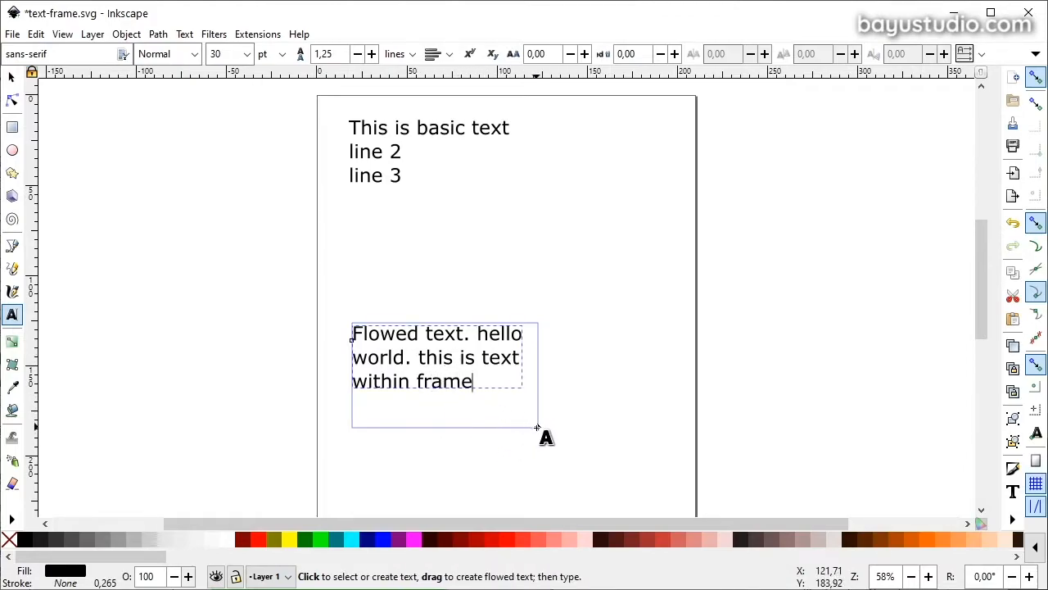
Narrow the flowed text's frame to just fit its longest line and move the text block up to about Y 118 mm.
mouse_move(537, 427)
mouse_down()
mouse_move(543, 440)
mouse_move(540, 423)
mouse_move(505, 421)
mouse_move(550, 426)
mouse_move(508, 412)
mouse_move(524, 424)
mouse_up()
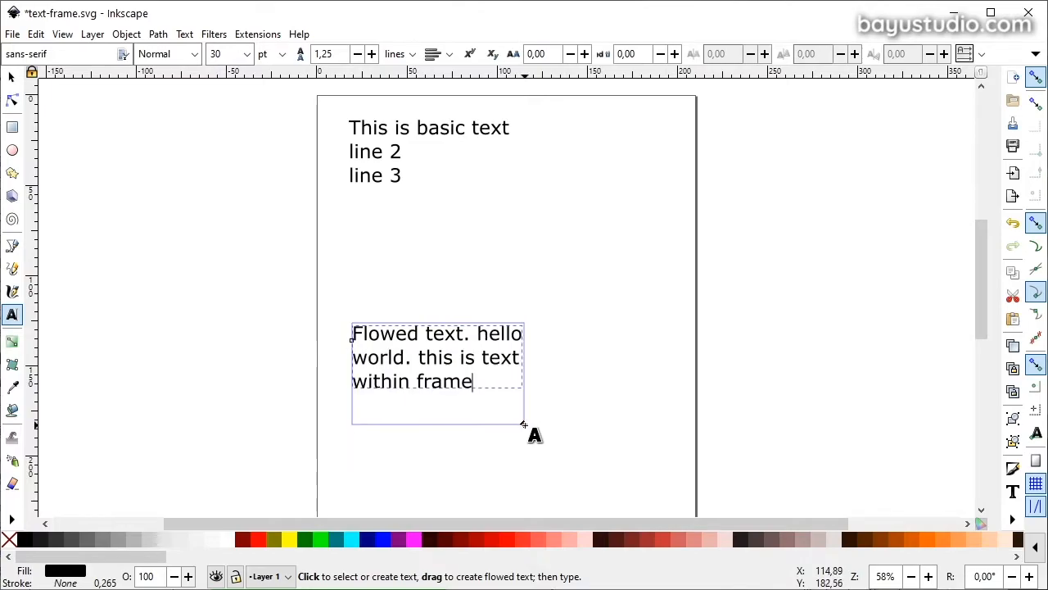
click(11, 76)
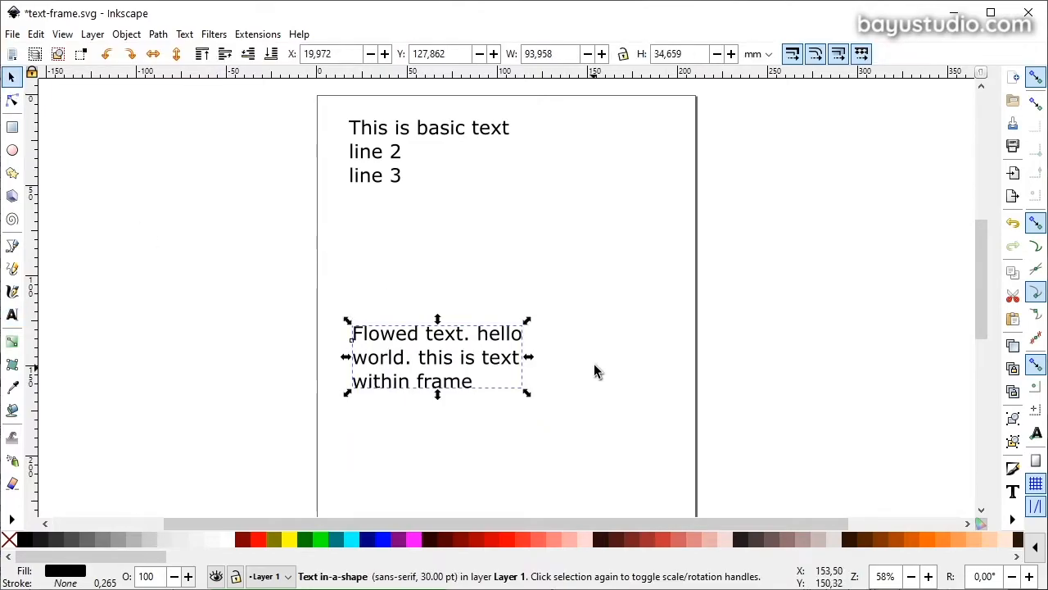
drag(393, 347, 402, 327)
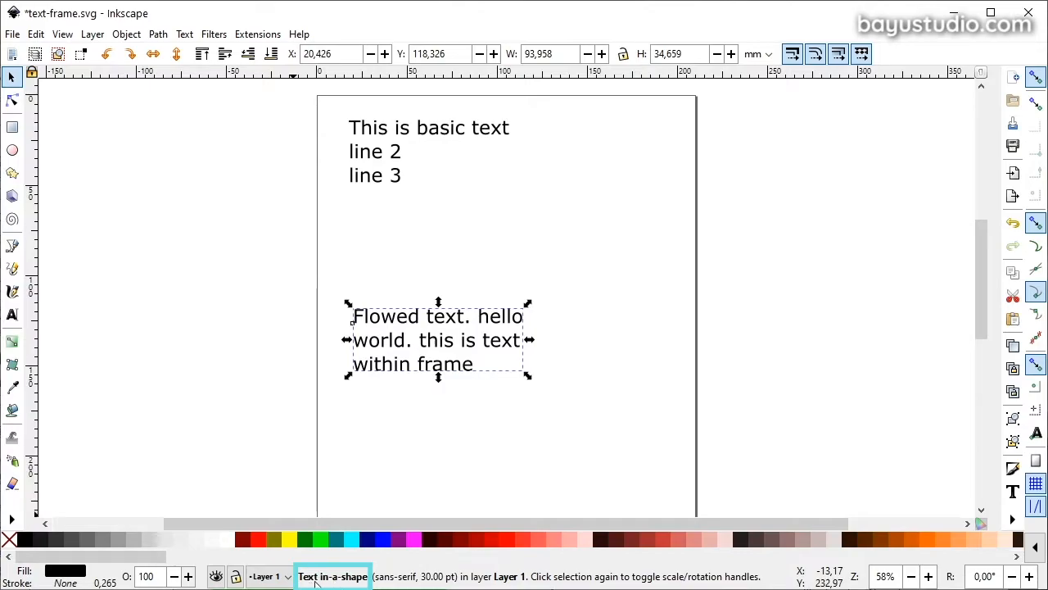
Move the three-line basic text slightly down the page and deselect it.
click(417, 137)
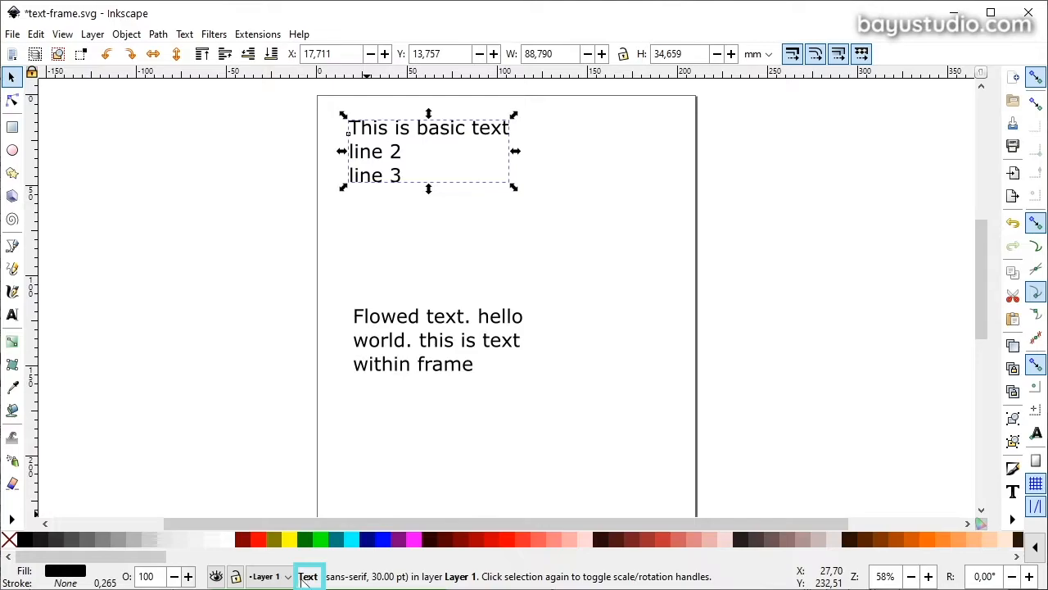
drag(406, 137, 410, 163)
key(Escape)
Move the flowed text up to just below the basic text, at about X 15.4, Y 78.8 mm.
click(381, 349)
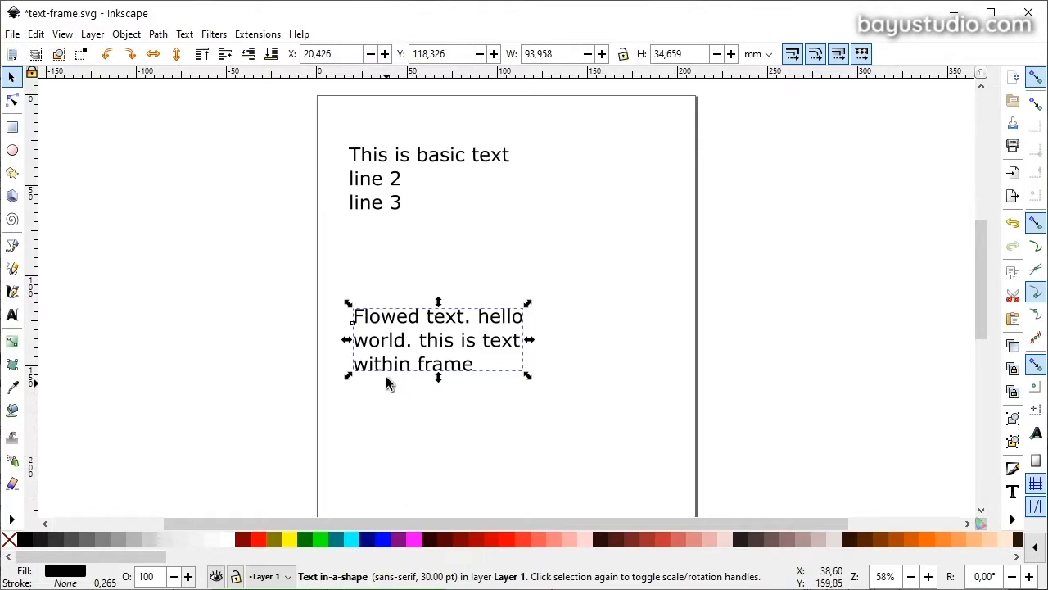
drag(394, 319, 391, 259)
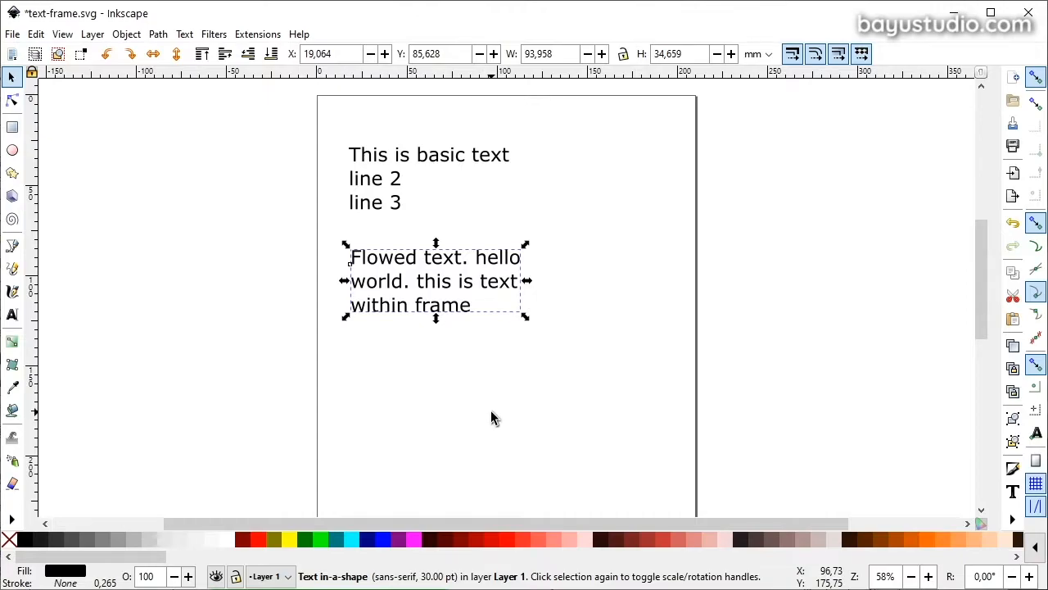
drag(452, 280, 429, 245)
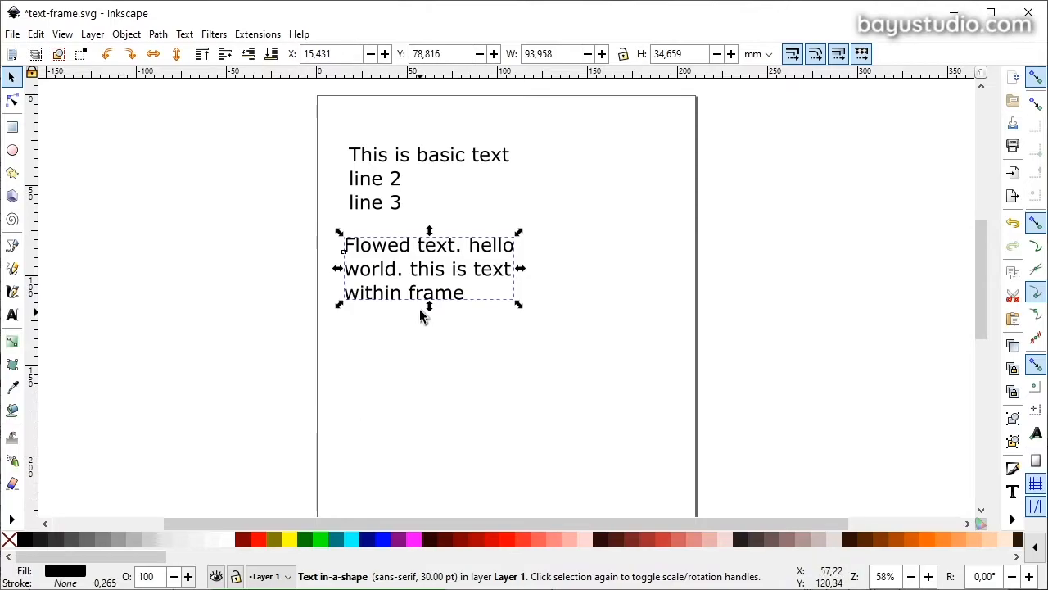
Check the Text tool preferences for the SVG2 auto-flowed text setting, leaving the options as they are.
click(15, 320)
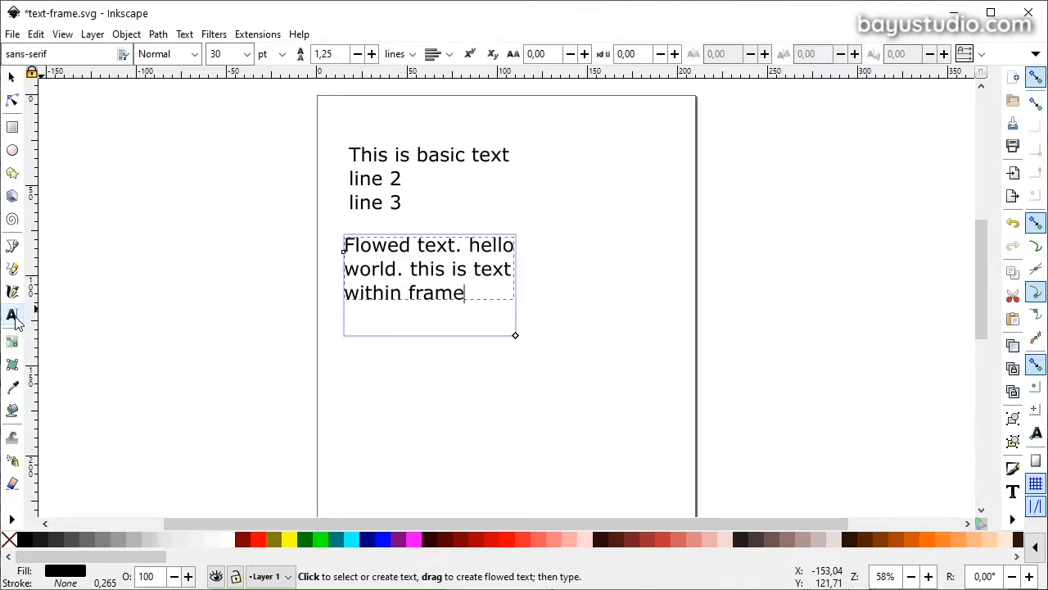
double_click(13, 316)
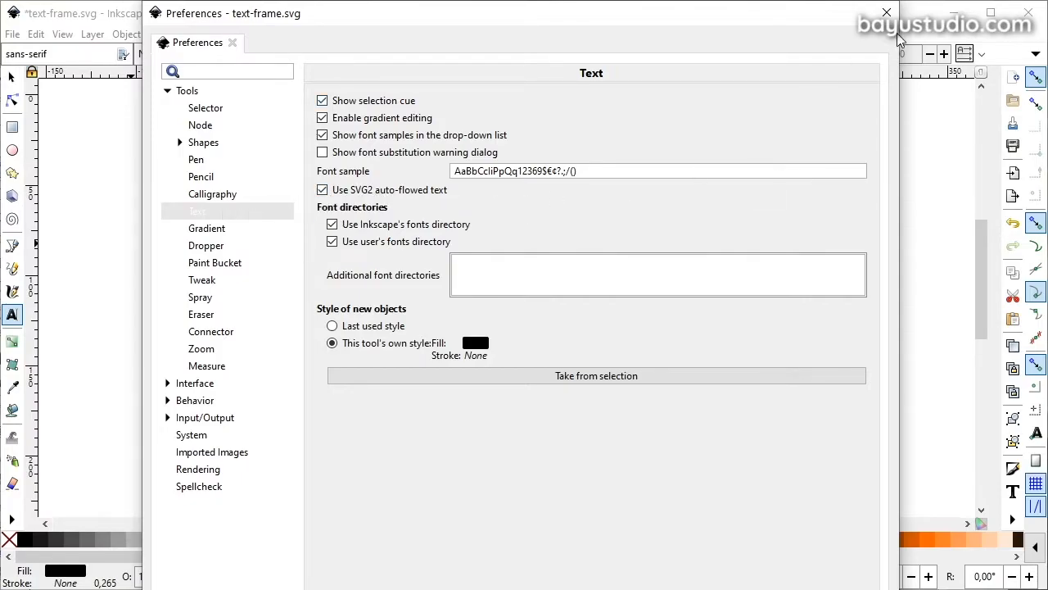
click(886, 12)
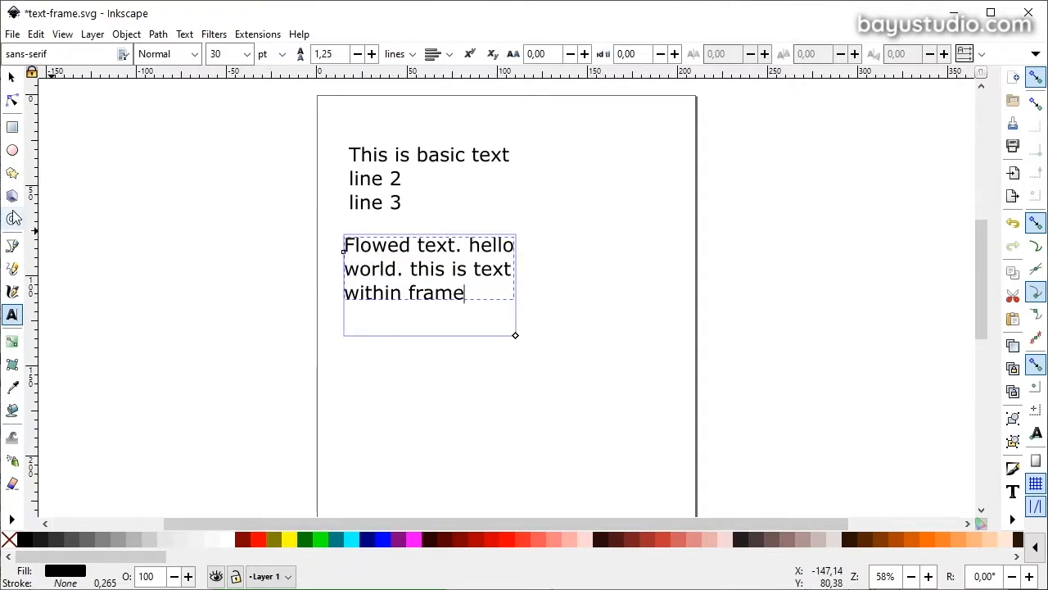
click(12, 76)
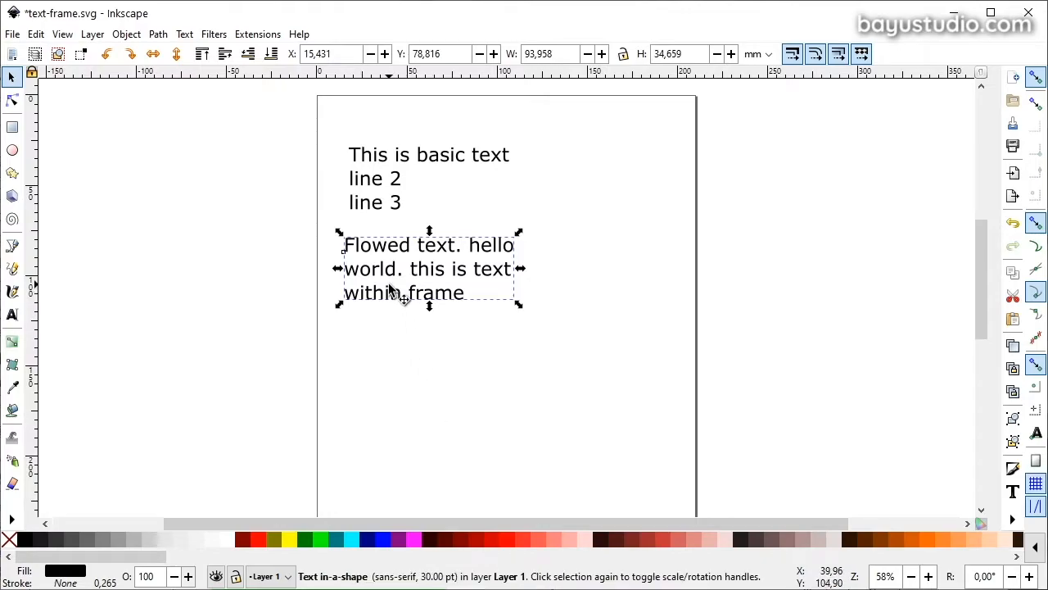
Shift the flowed text slightly up and left, and append ". hello world. this is a tex" to its end.
drag(391, 290, 384, 287)
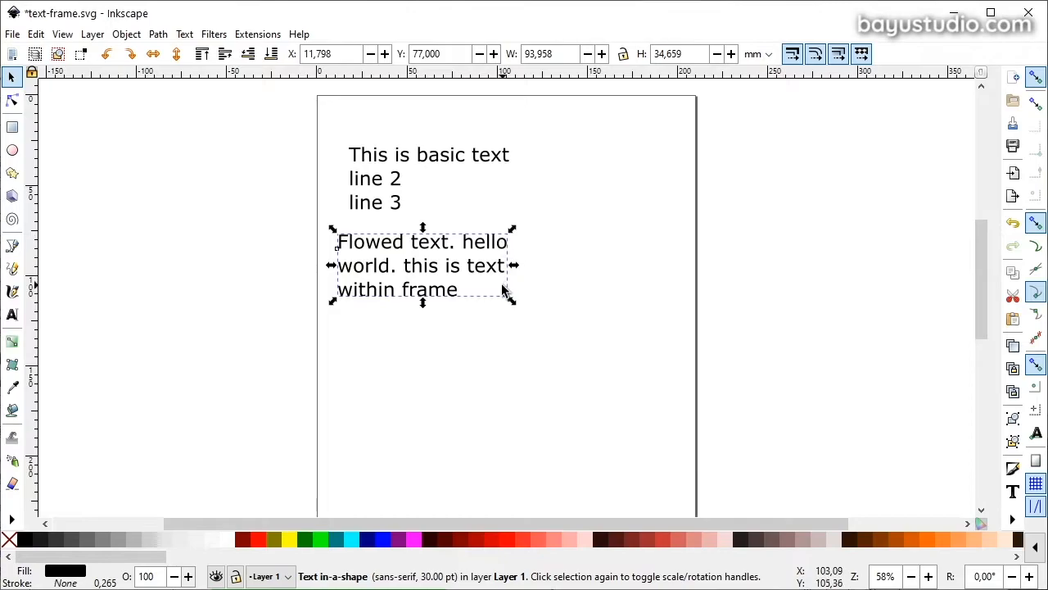
key(t)
click(379, 243)
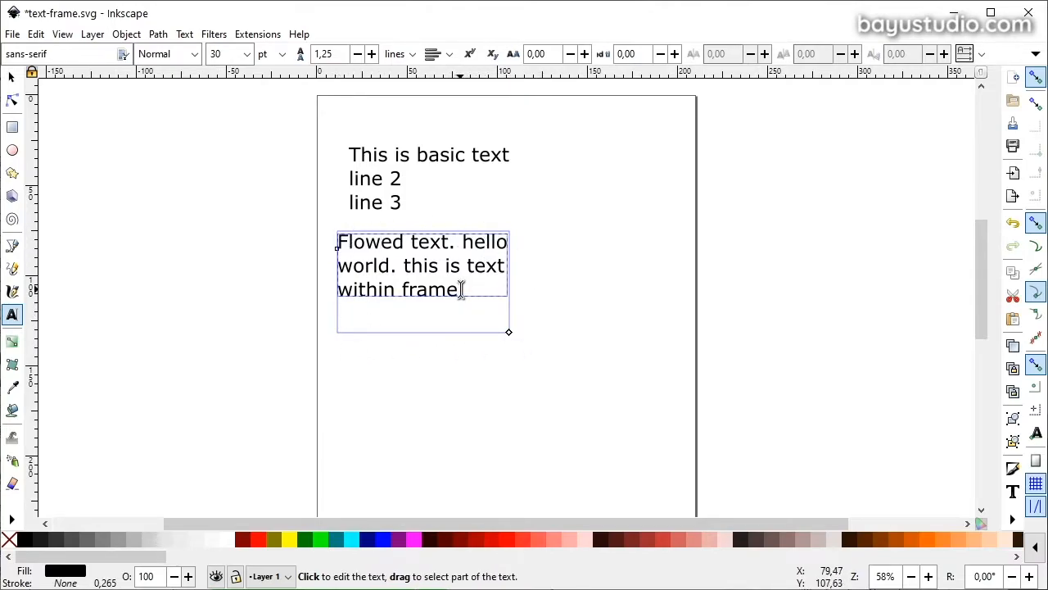
text(.)
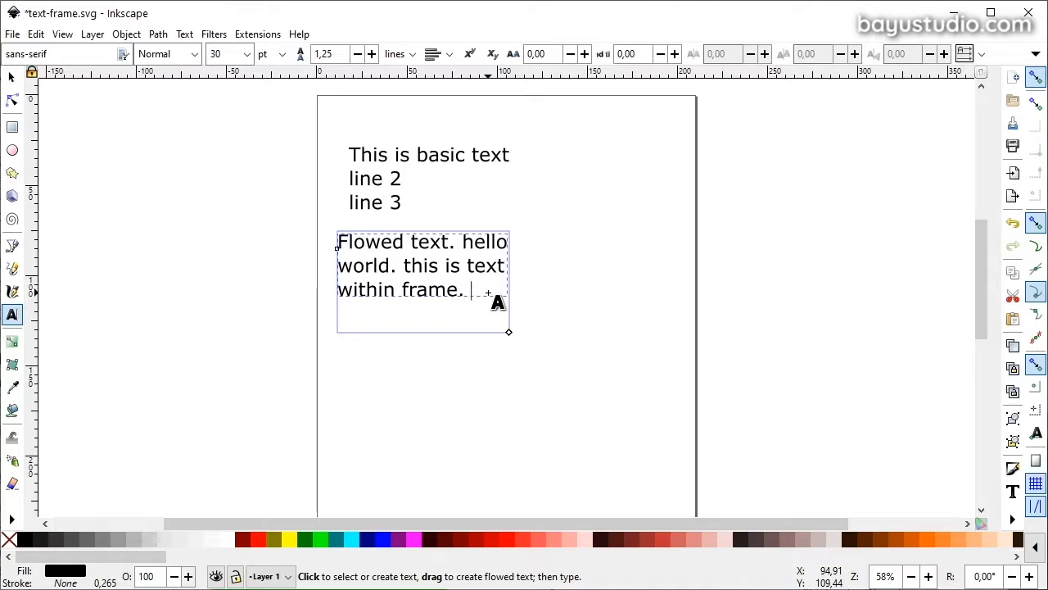
text( hello world. this is a te)
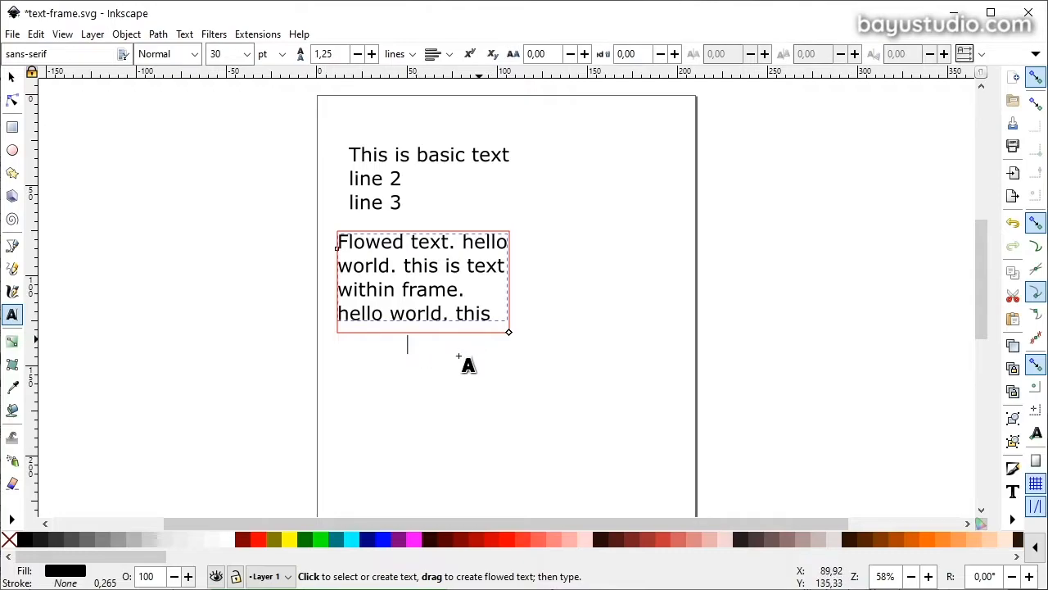
Move the flowed text slightly right and down, to about X 15.9, Y 78.8 mm.
key(F1)
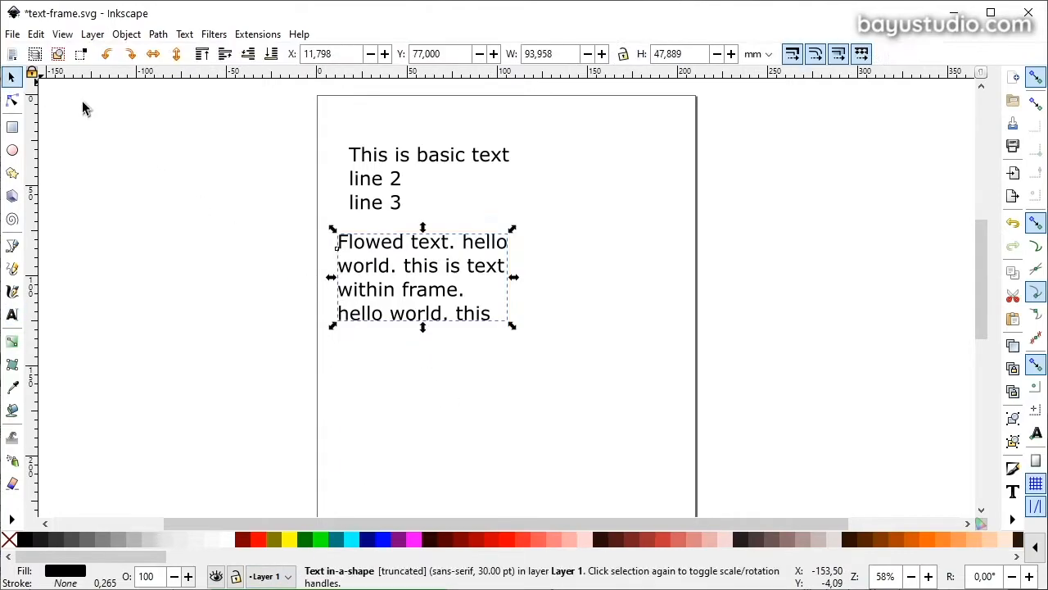
drag(383, 261, 391, 264)
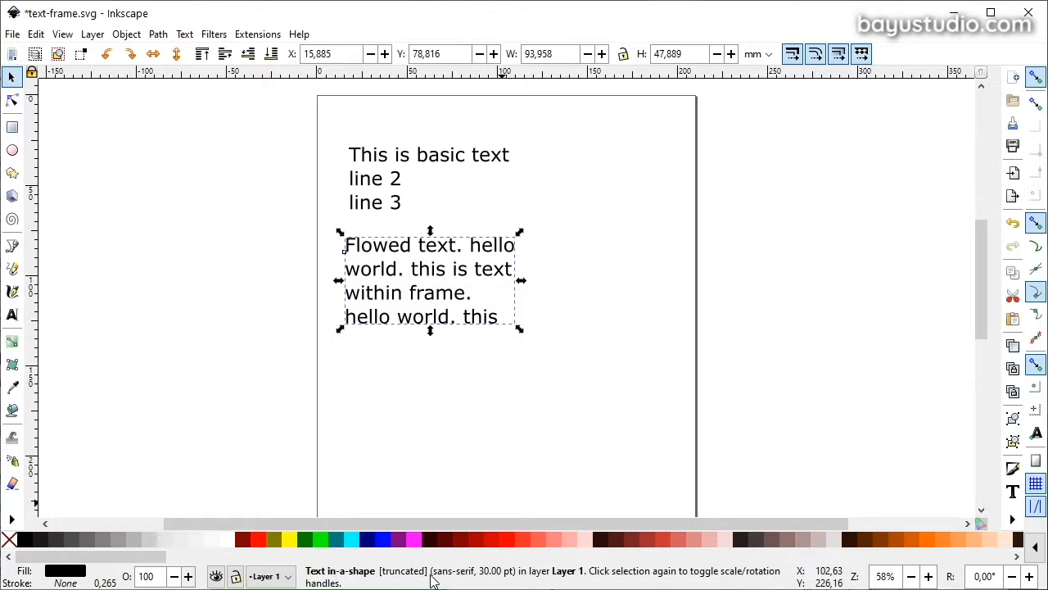
double_click(450, 250)
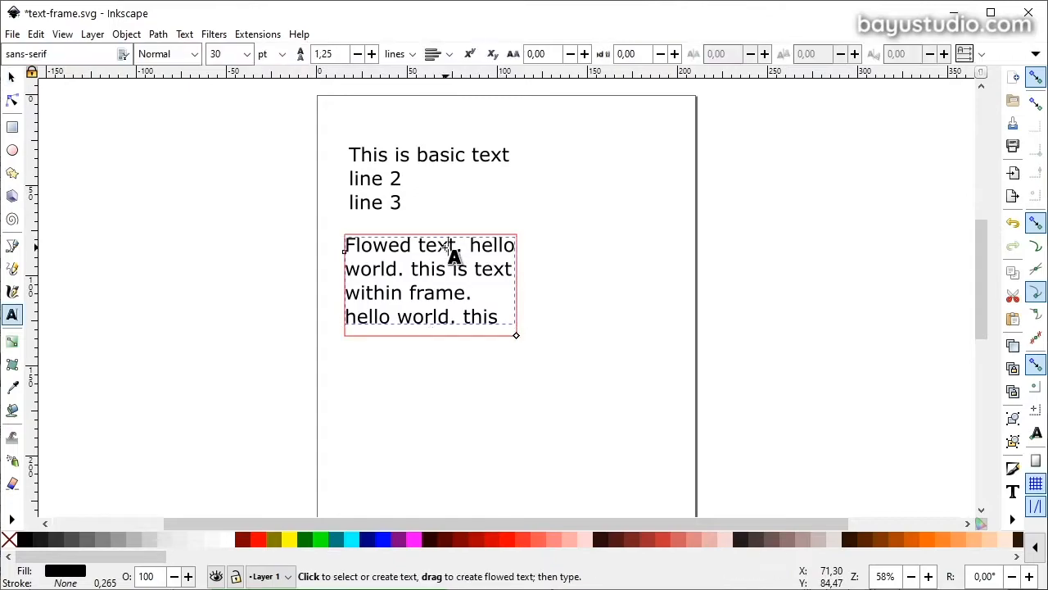
click(11, 76)
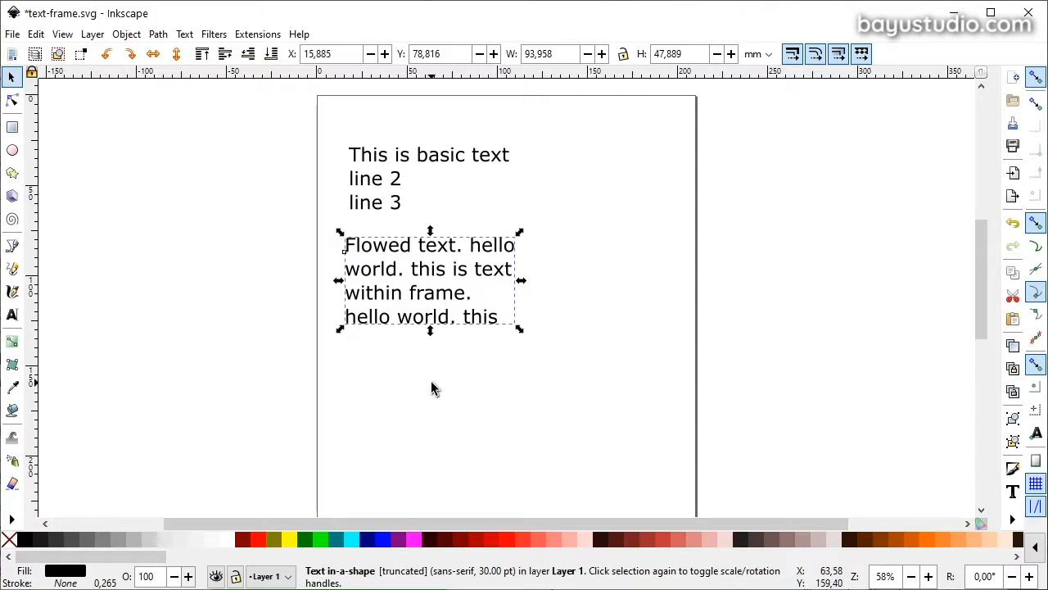
Extend the flowed text's frame downward to fit its full text, and move the text up to about X 15.4, Y 72 mm.
double_click(435, 291)
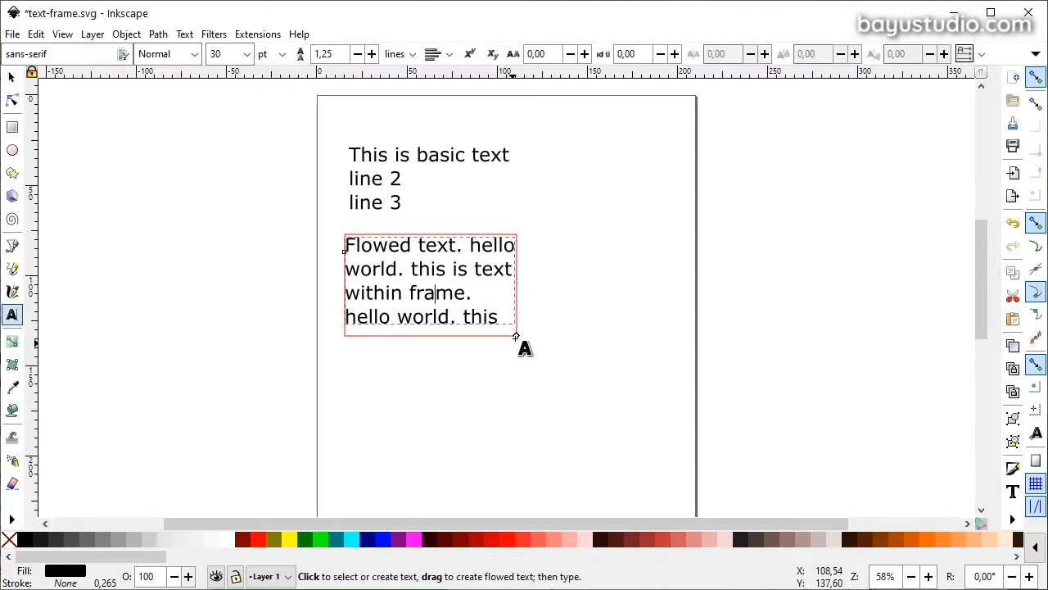
drag(516, 335, 520, 374)
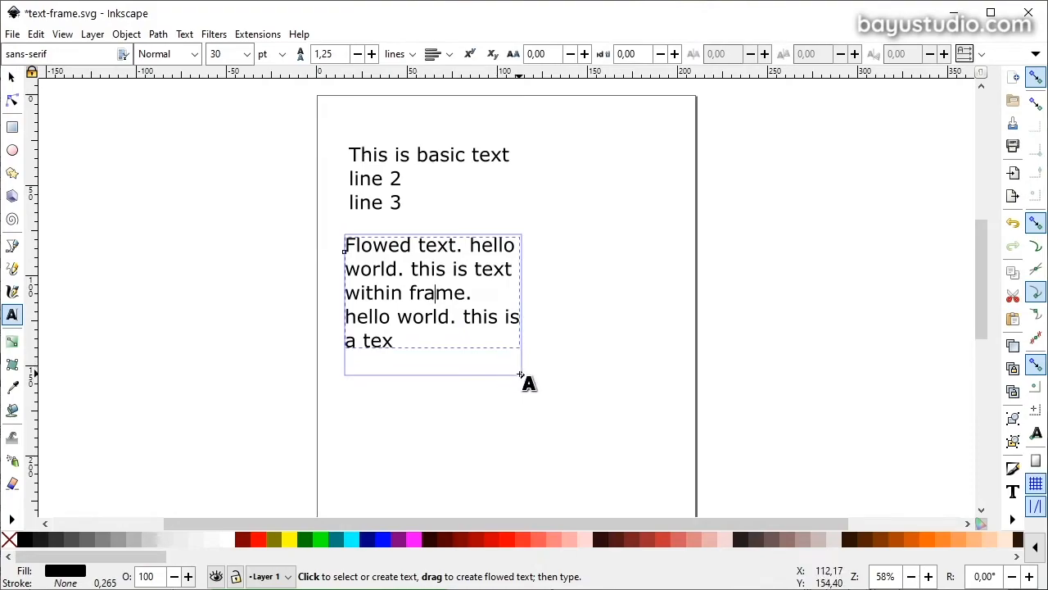
click(11, 76)
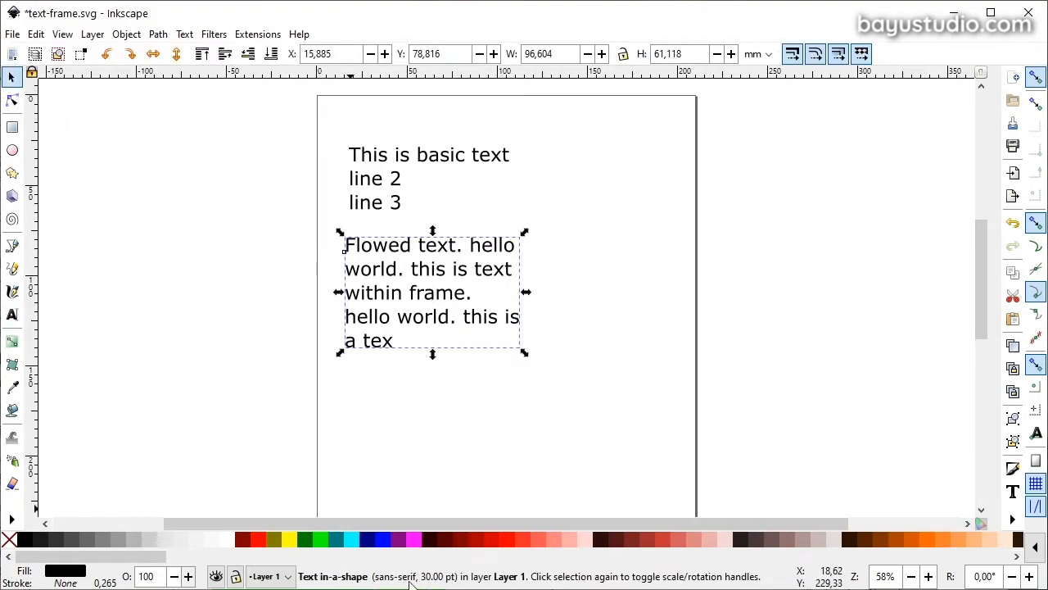
drag(388, 249, 389, 232)
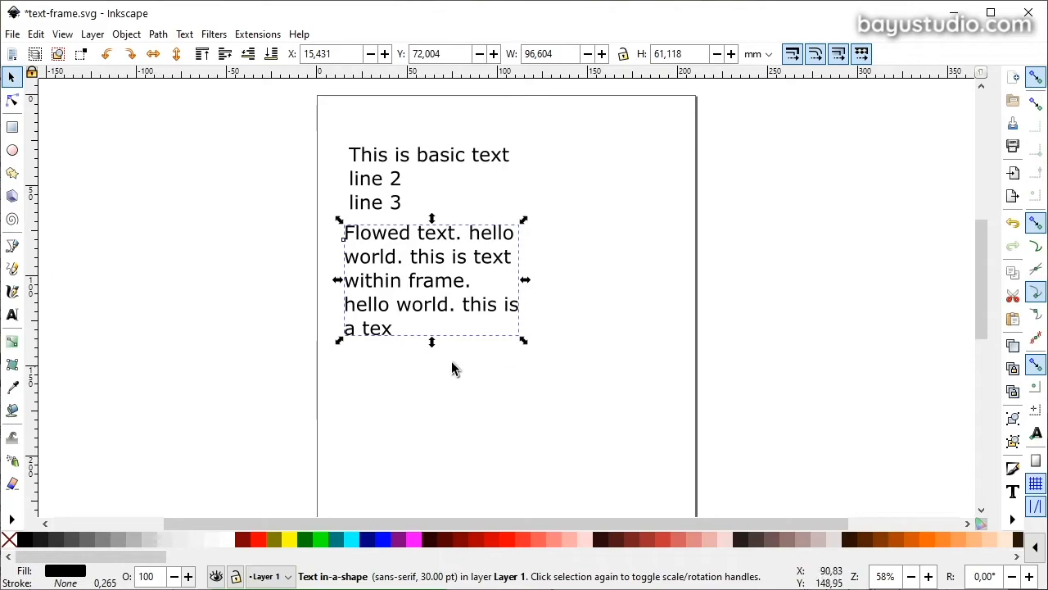
Draw an ellipse with radii of about 50 and 41 mm beside the texts, and place a duplicate of the flowed text below it.
click(13, 152)
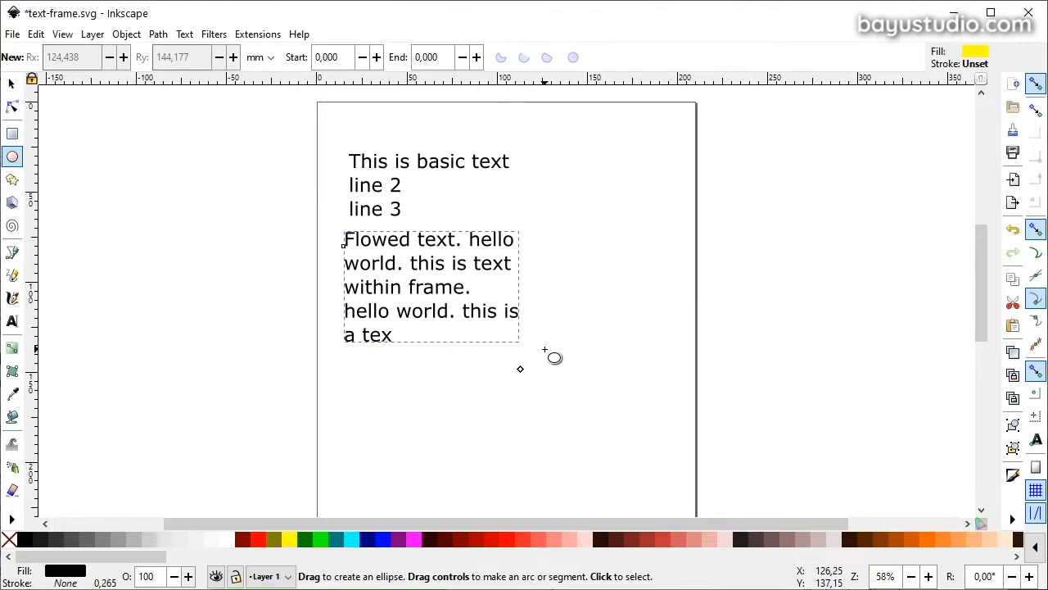
drag(555, 329, 737, 181)
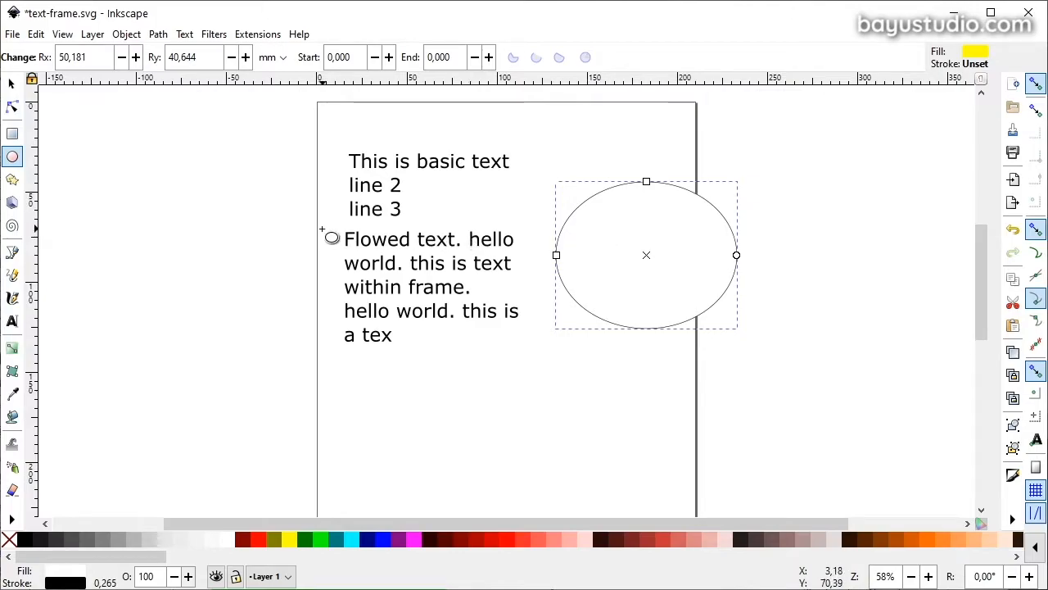
click(12, 83)
click(445, 272)
drag(444, 271, 610, 375)
key(ctrl+d)
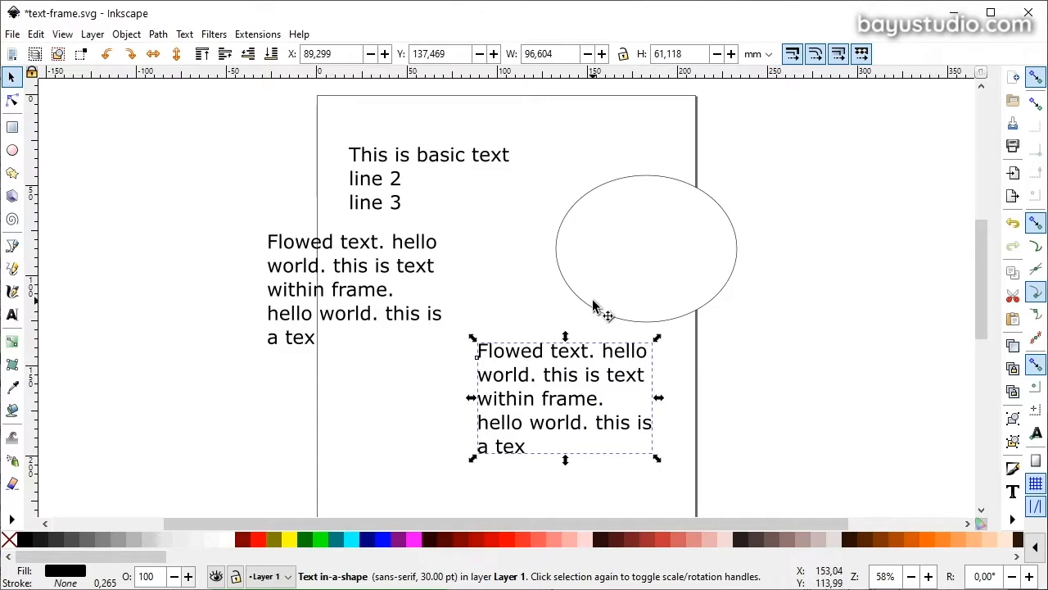
Flow the duplicated text below the ellipse into the ellipse as its frame, and lower the ellipse to the bottom of the stack.
shift+click(630, 312)
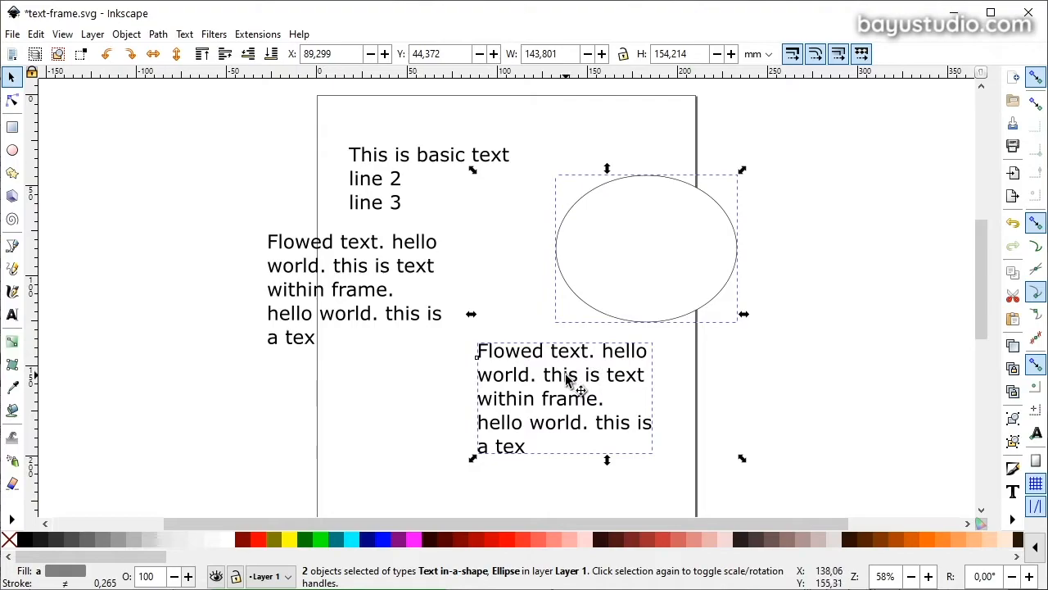
click(184, 34)
click(254, 161)
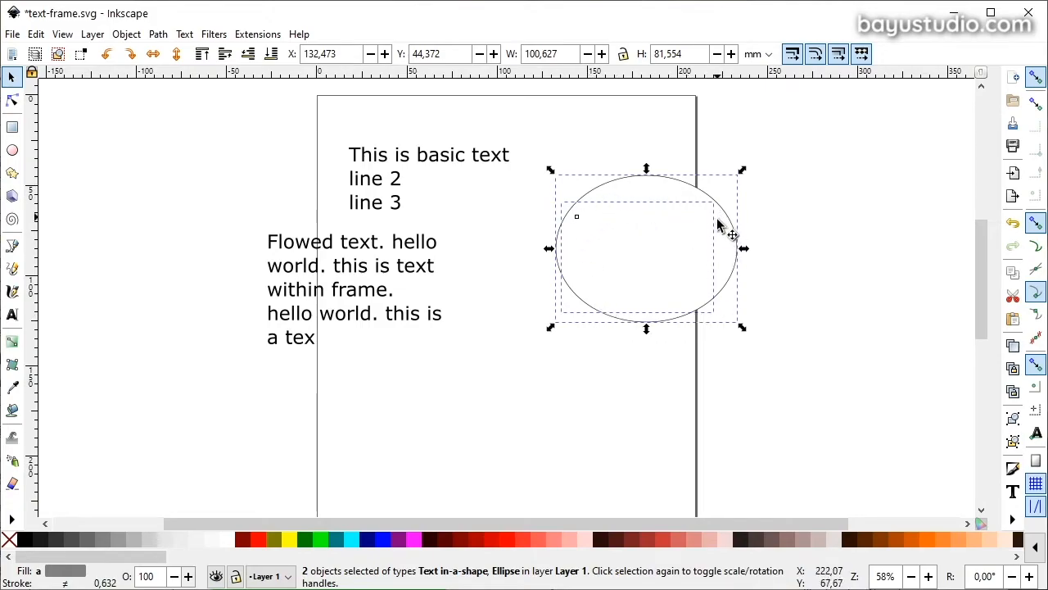
click(743, 244)
click(731, 231)
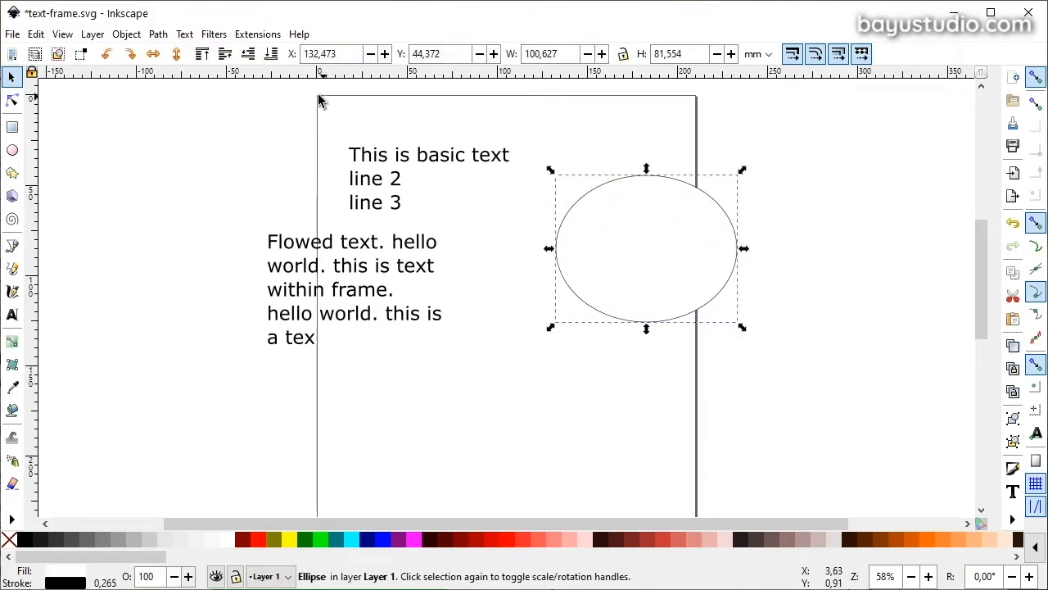
click(271, 59)
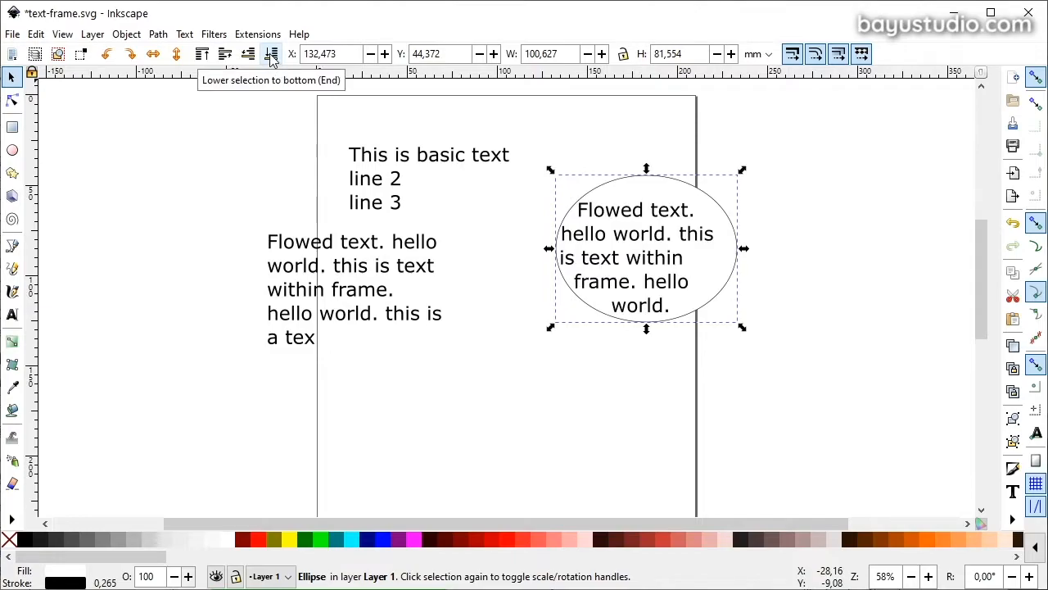
Resize the ellipse frame to a near circle of about 99.3 by 99.7 mm.
click(602, 235)
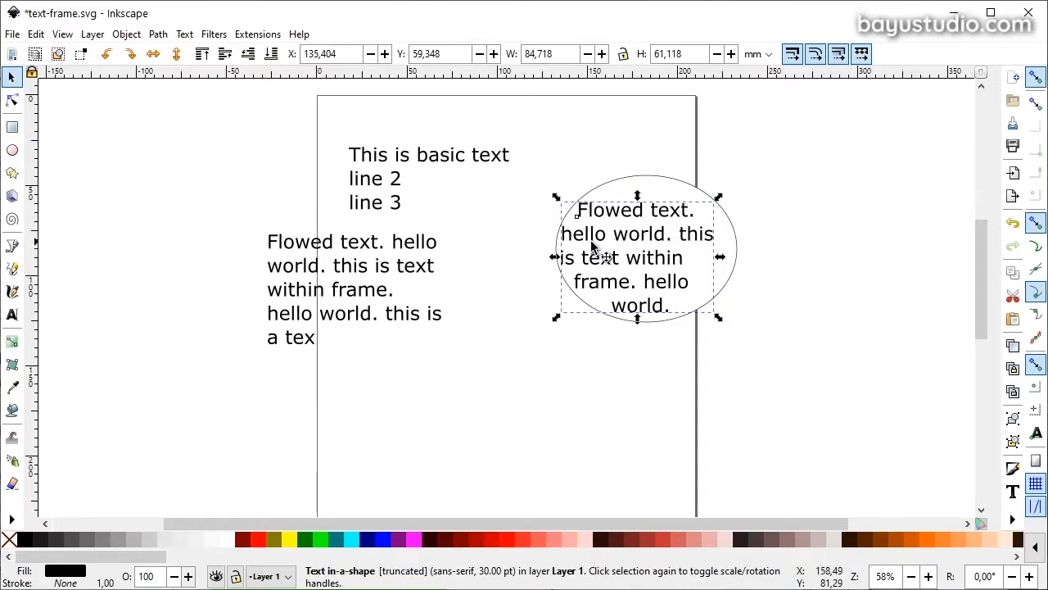
click(735, 235)
drag(745, 253, 770, 250)
drag(770, 328, 741, 365)
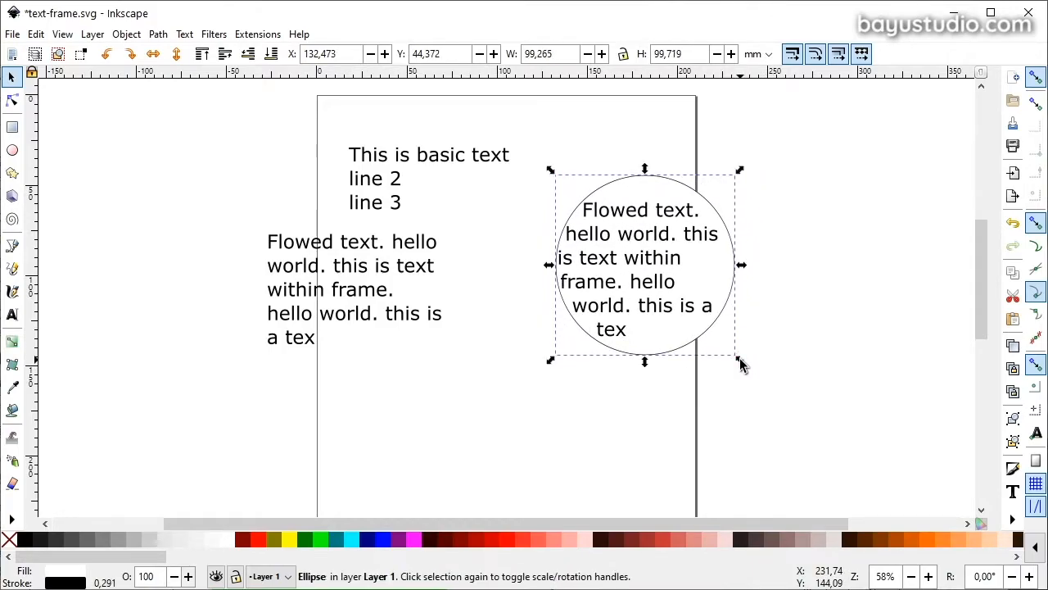
Draw a closed straight-sided trapezoid about 150 by 68 mm with the Pen tool below the flowed texts.
key(p)
scroll(479, 344, down, 2)
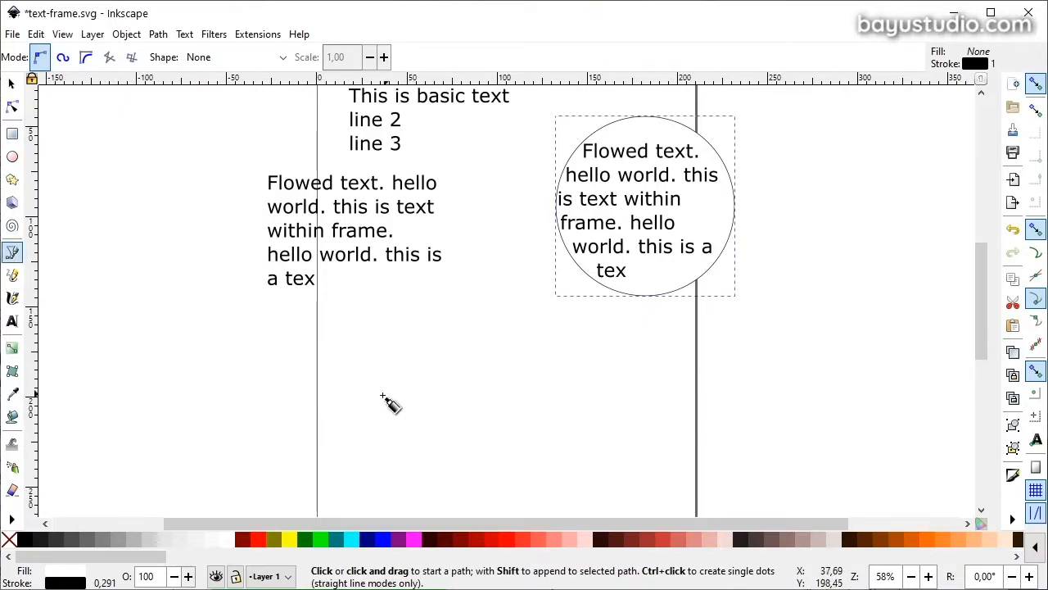
click(354, 429)
click(418, 317)
click(560, 319)
click(624, 439)
click(354, 429)
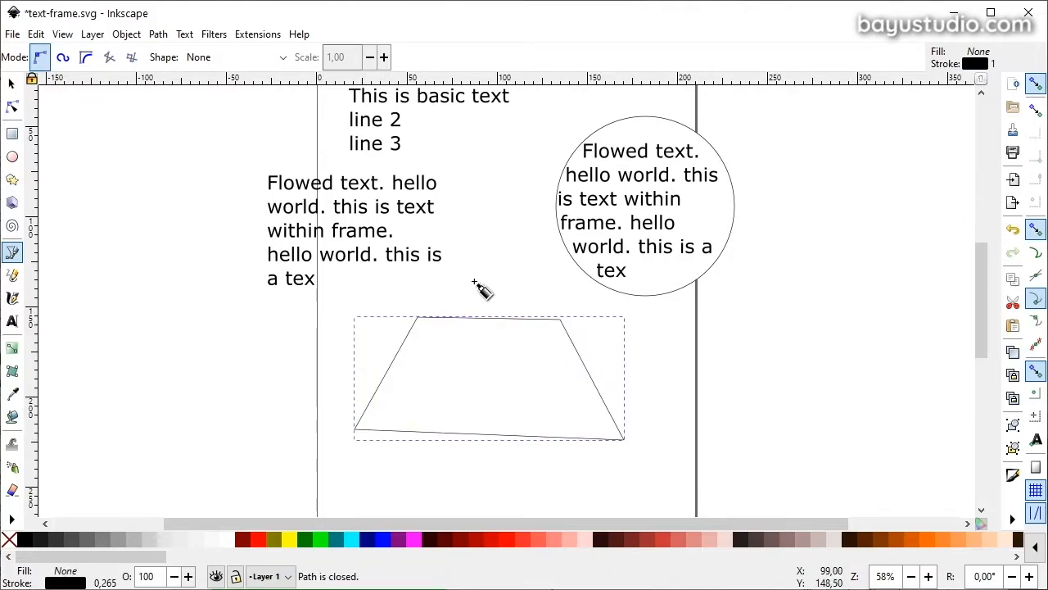
Make a copy of the rectangular flowed text and place it beside the trapezoid, to its left.
click(11, 81)
click(351, 234)
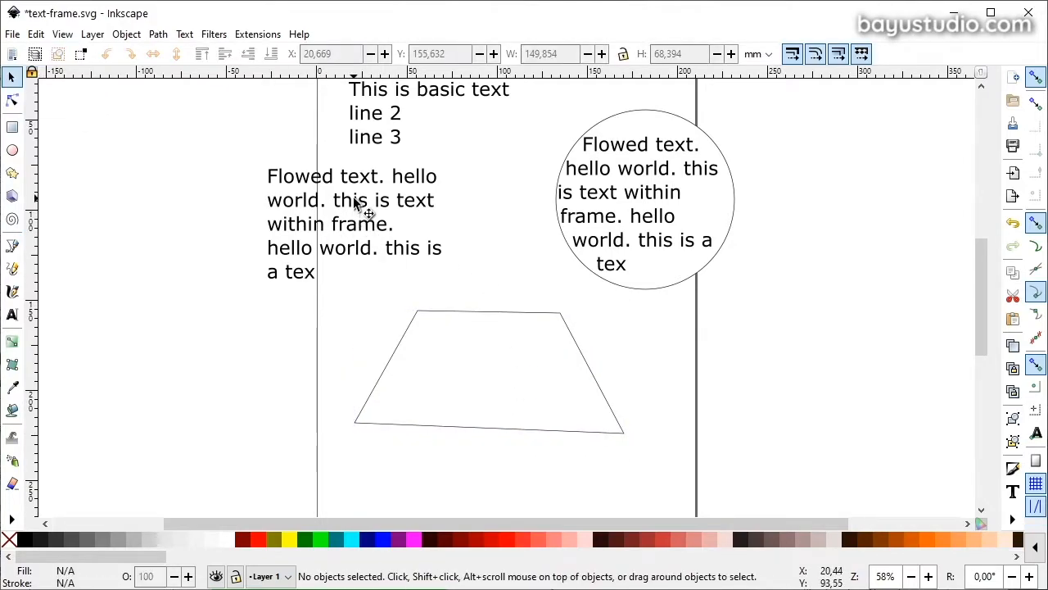
click(357, 205)
key(ctrl+c)
key(ctrl+v)
drag(366, 305, 239, 330)
Flow the copied text into the trapezoid as its frame and deselect everything.
shift+click(430, 313)
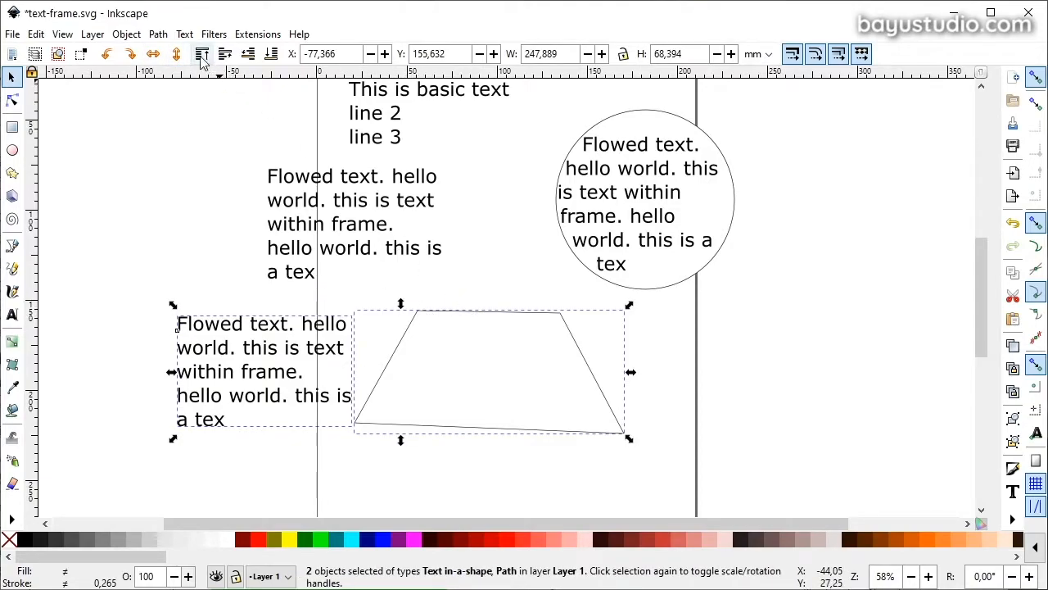
click(184, 34)
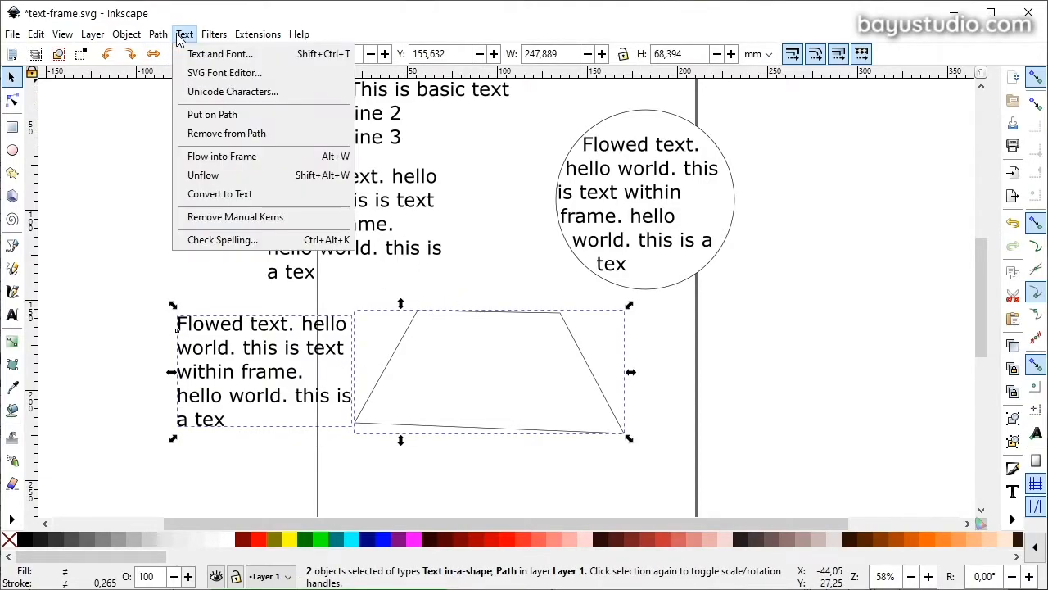
click(256, 158)
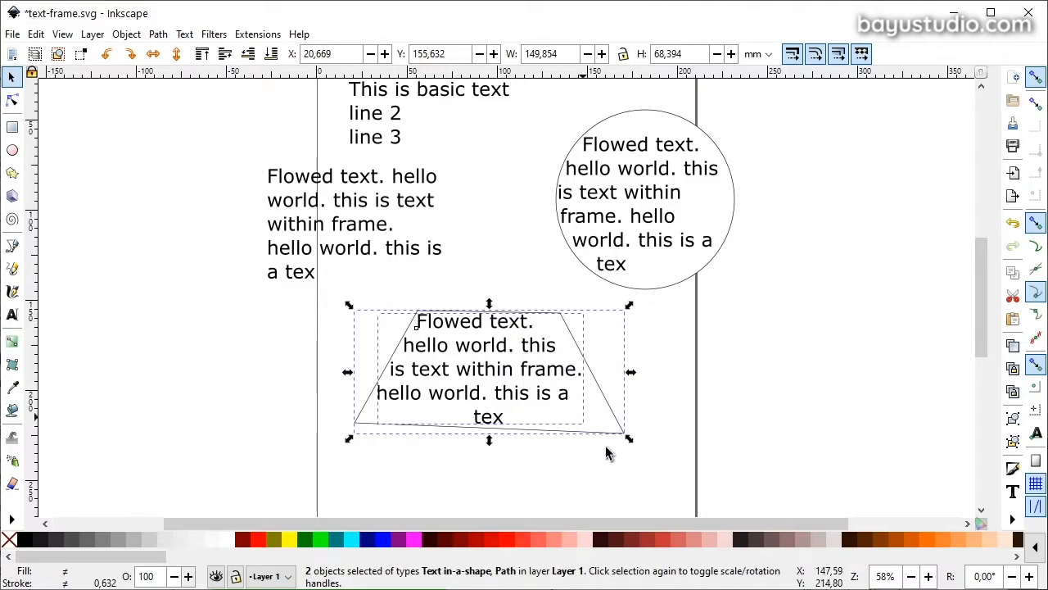
click(573, 473)
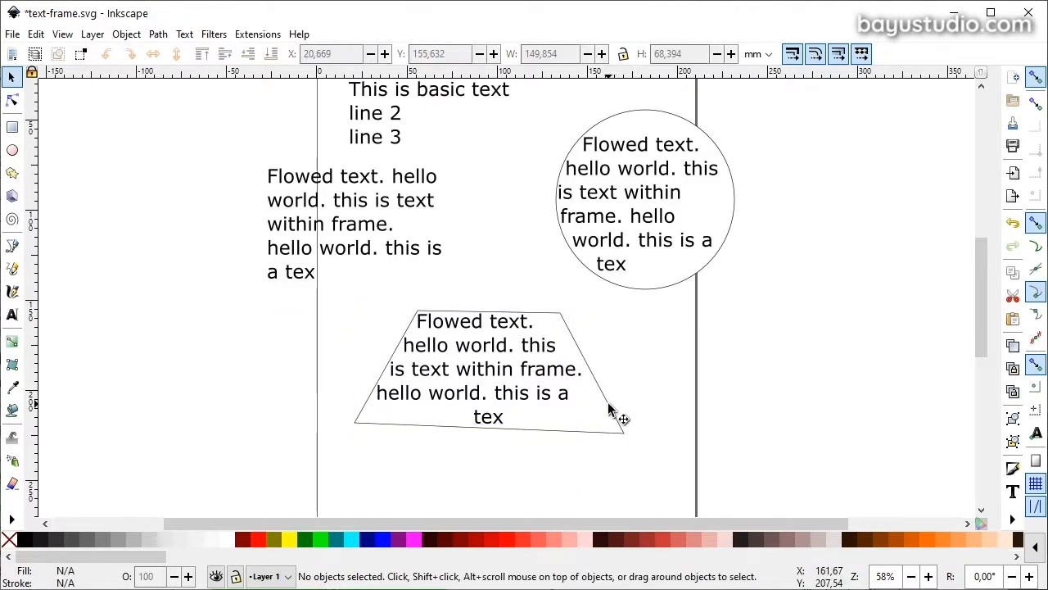
Reshape the trapezoid by moving its upper-right node up and inward and its lower-right node down and inward to about X 146.2, Y 242.5 mm.
click(12, 99)
click(569, 328)
drag(560, 314, 534, 281)
drag(620, 441, 585, 474)
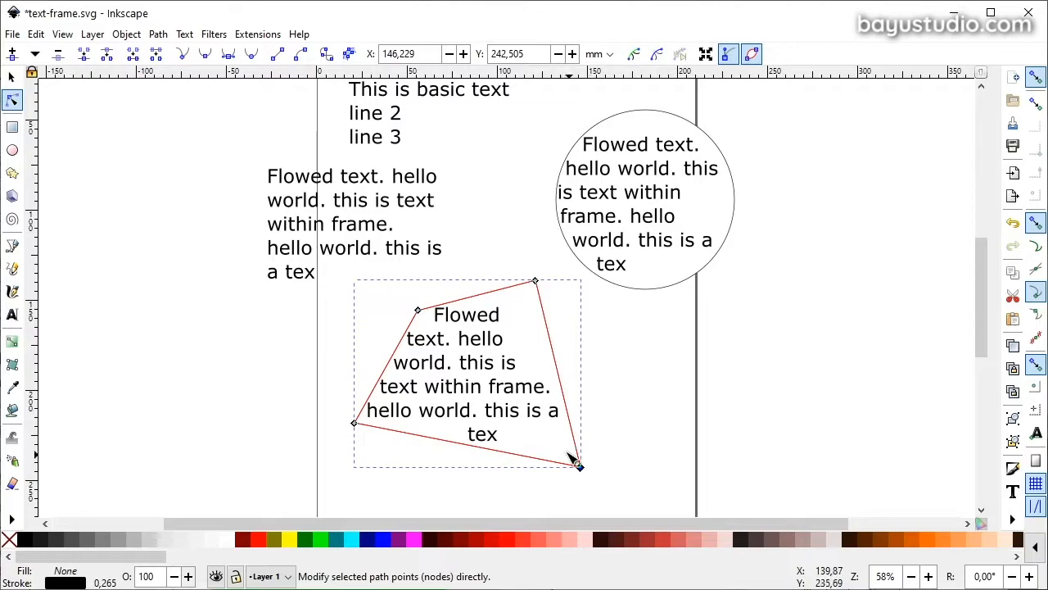
click(12, 76)
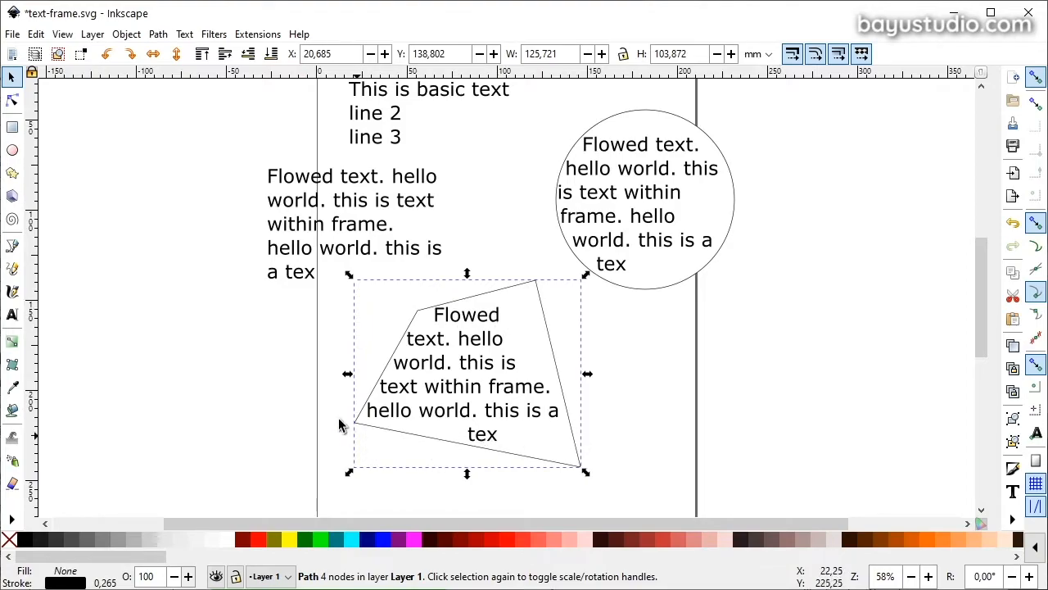
click(619, 368)
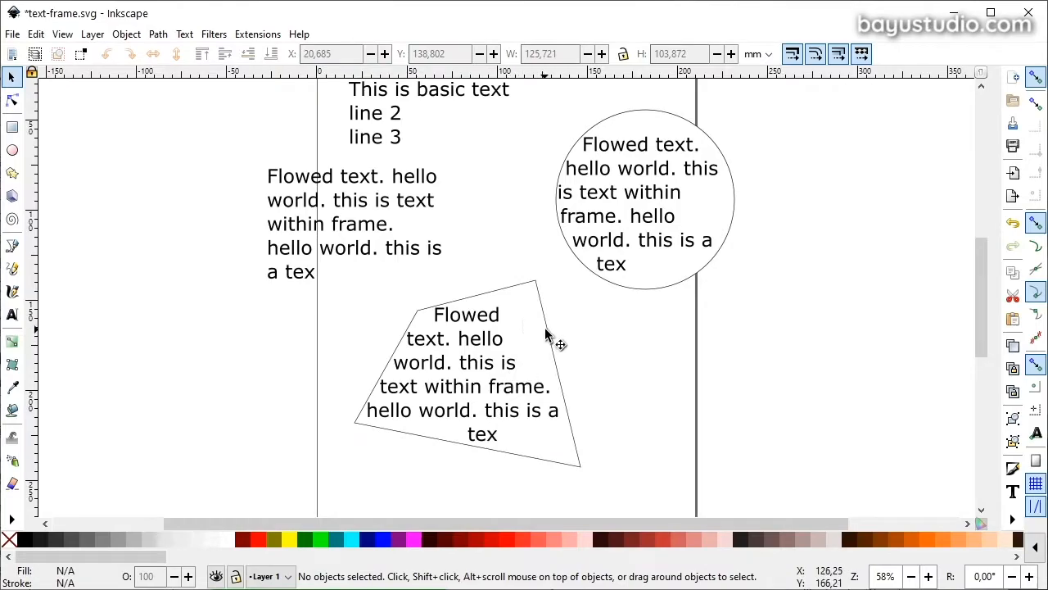
Move the four-sided frame left to about X -2.9, Y 139.3 mm and deselect it.
click(554, 352)
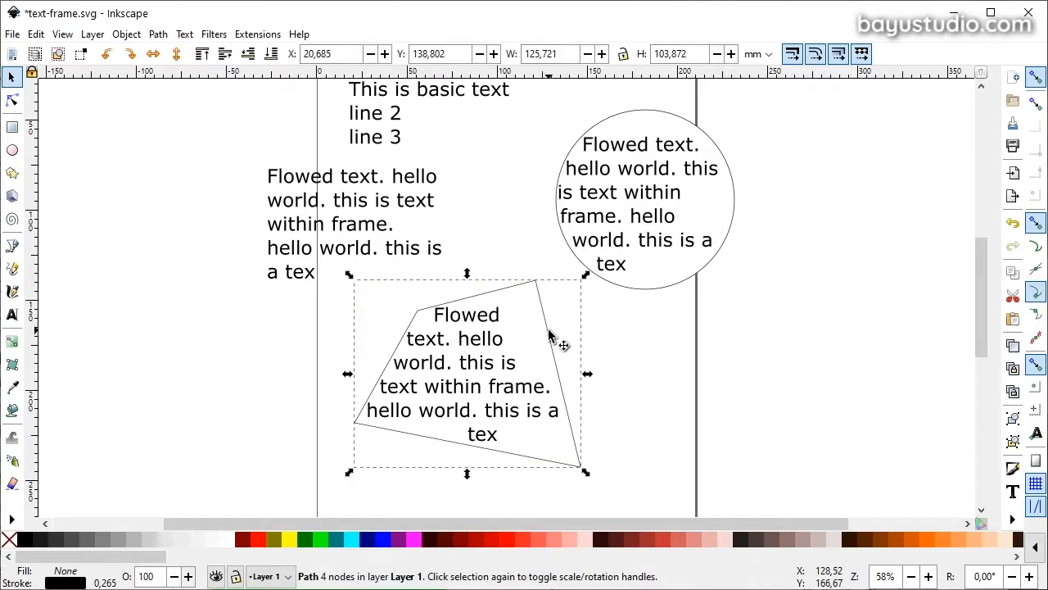
drag(544, 334, 508, 342)
click(604, 388)
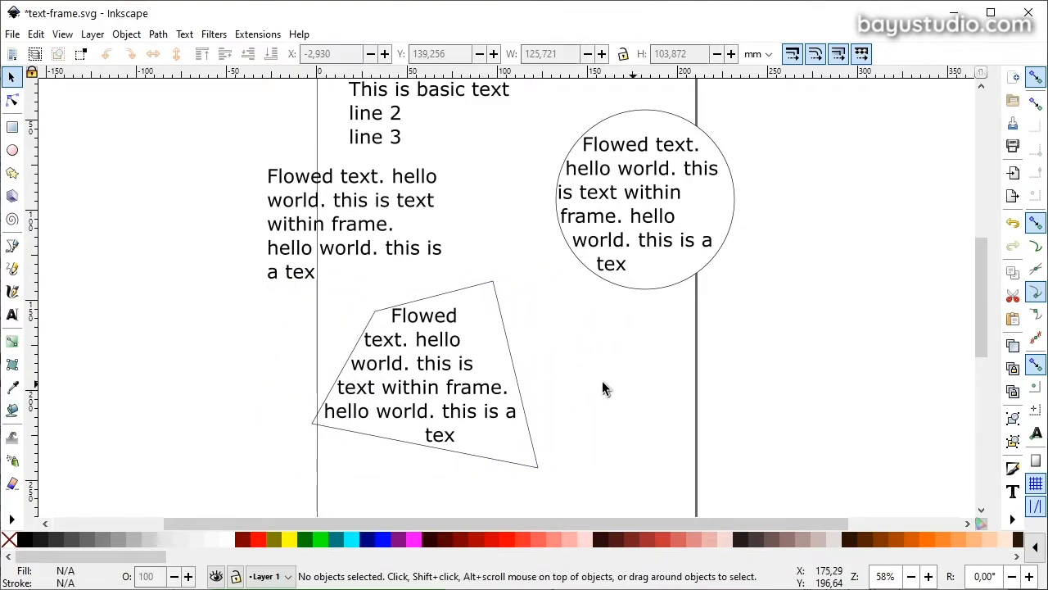
Move the flowed text left, partly out of its four-sided frame, and shift the frame back right to about X 21.1, Y 142.9 mm.
click(452, 348)
drag(447, 344, 368, 358)
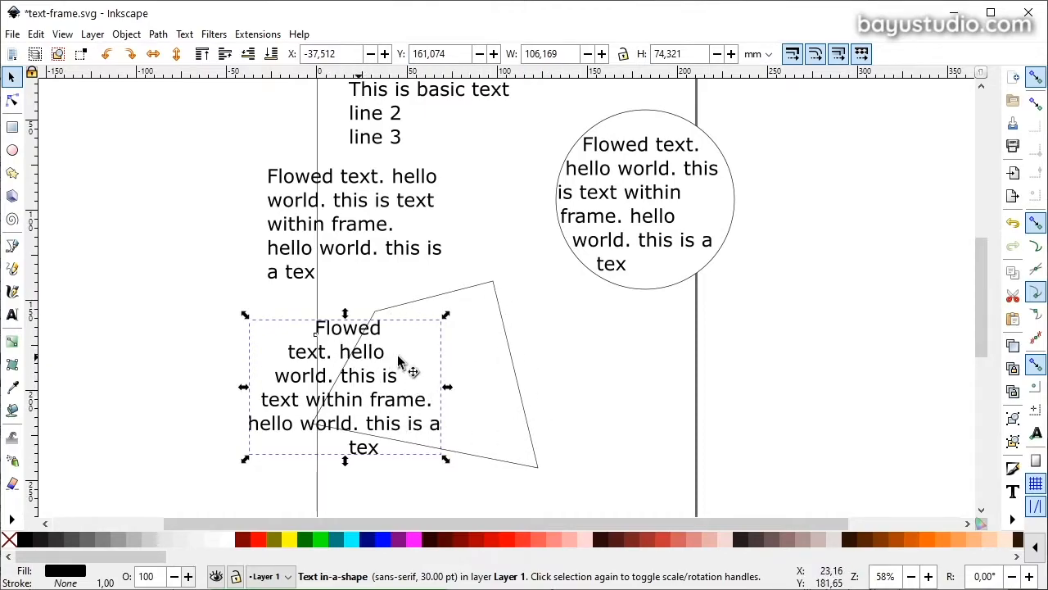
click(509, 336)
drag(511, 336, 554, 343)
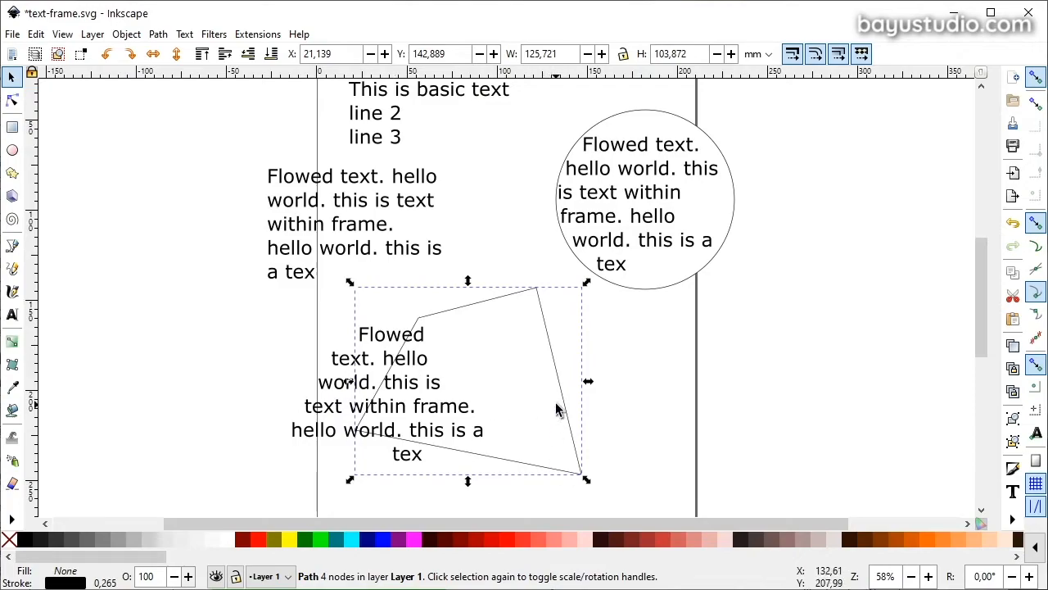
Move the four-sided frame's lower-right node outward to about X 154, Y 252.5 mm.
key(n)
mouse_move(582, 473)
mouse_down()
mouse_move(545, 461)
mouse_move(545, 442)
mouse_move(635, 500)
mouse_move(594, 485)
mouse_up()
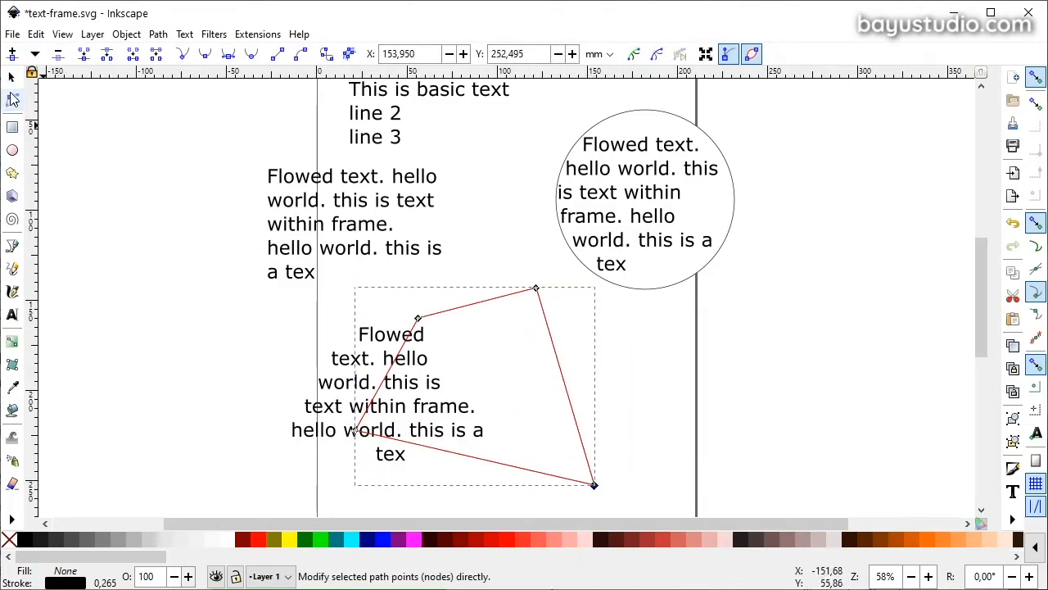
click(12, 76)
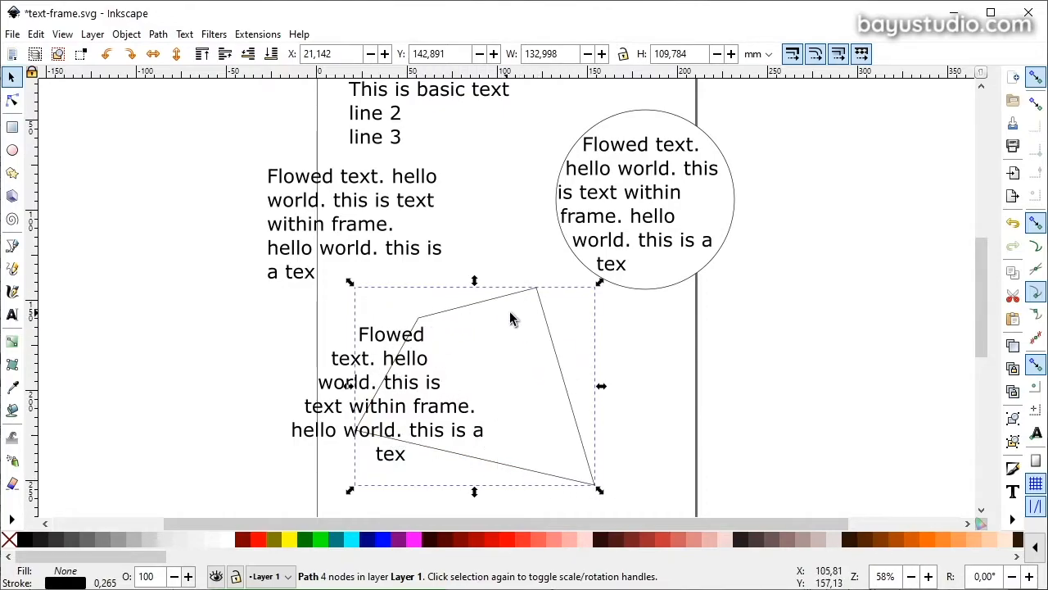
Scale the frame's flowed text down to 13.25 pt, and adjust the four-sided frame slightly to about X 24.3, Y 143.8 mm.
click(342, 369)
drag(498, 475, 390, 390)
click(415, 322)
mouse_move(417, 322)
mouse_down()
mouse_move(409, 295)
mouse_move(423, 333)
mouse_move(418, 313)
mouse_up()
key(n)
click(13, 76)
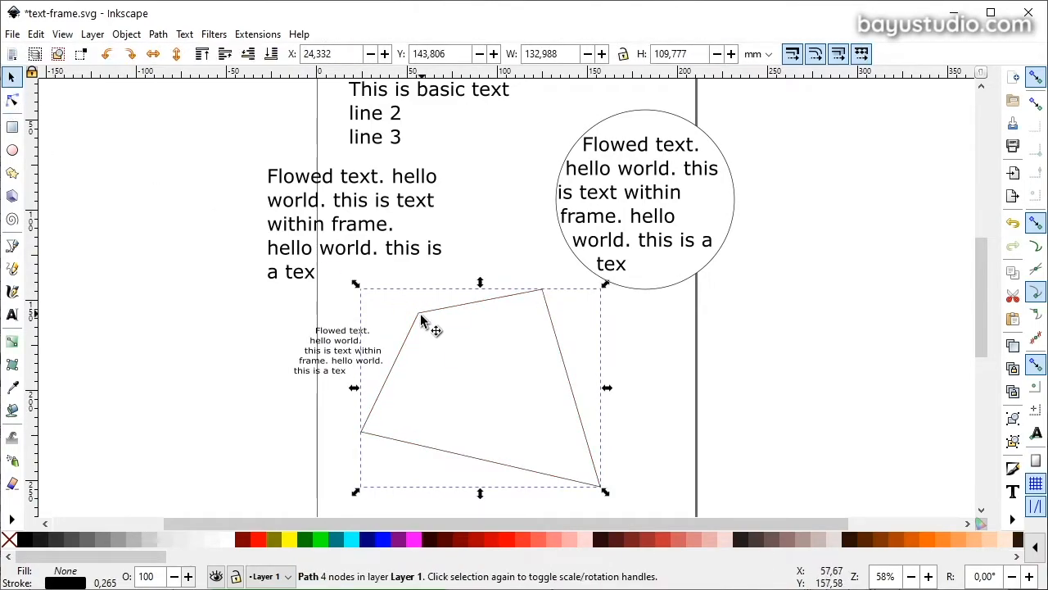
Undo the text scaling and the latest edits to the four-sided frame.
click(329, 350)
key(ctrl+z)
key(ctrl+z)
key(ctrl+z)
key(ctrl+z)
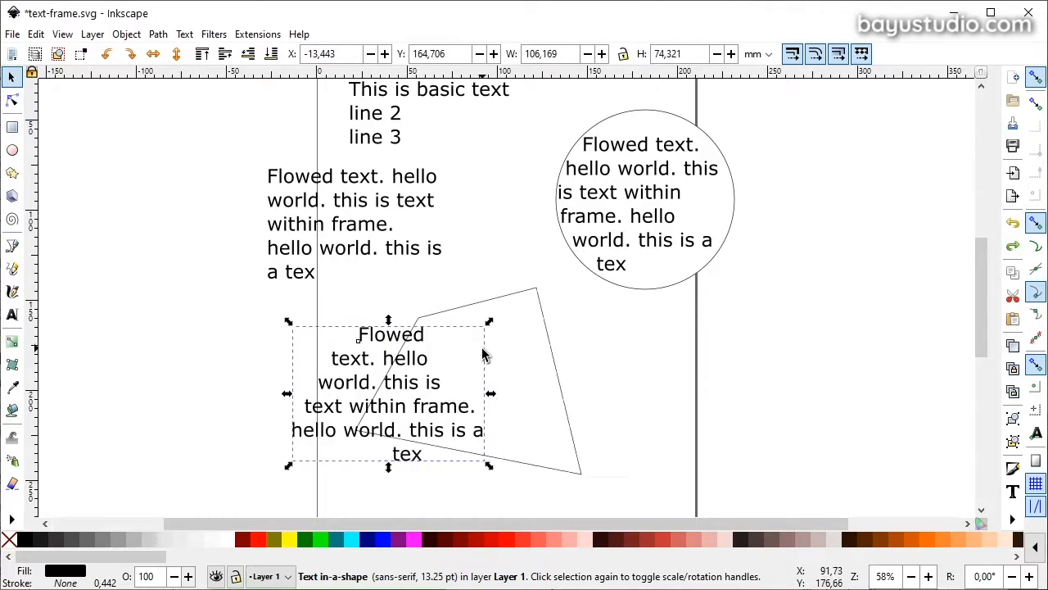
Undo the remaining moves of the four-sided frame and its flowed text, and clear the selection.
key(ctrl+z)
key(ctrl+z)
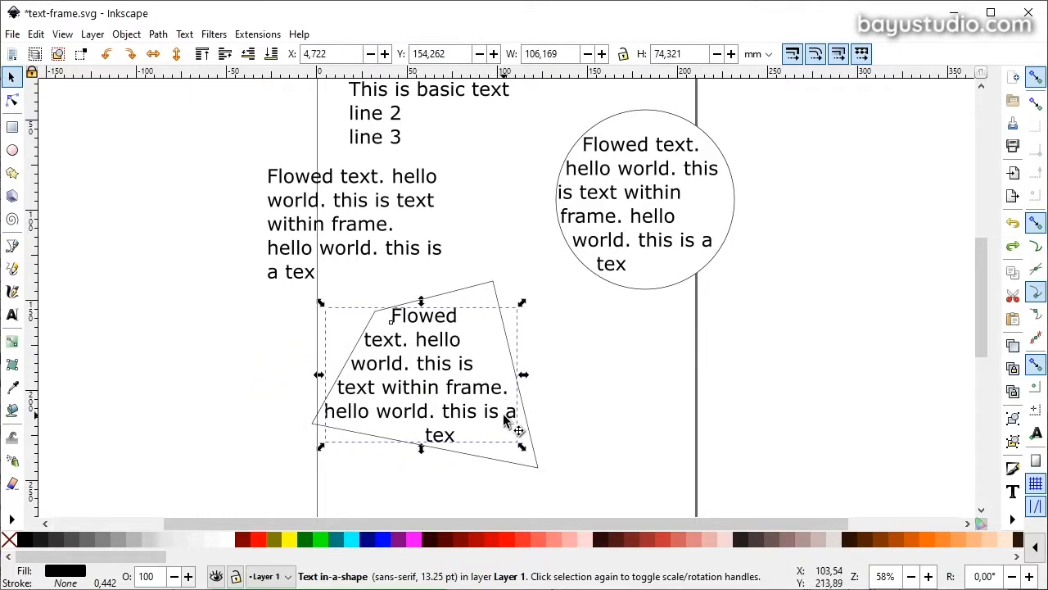
click(597, 336)
click(440, 317)
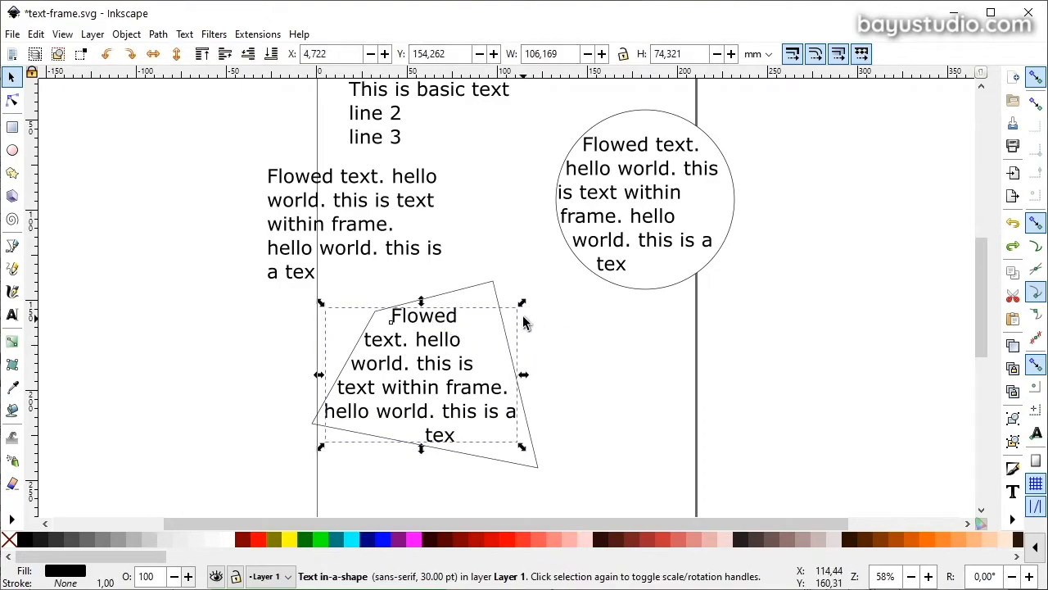
alt+click(465, 318)
key(Escape)
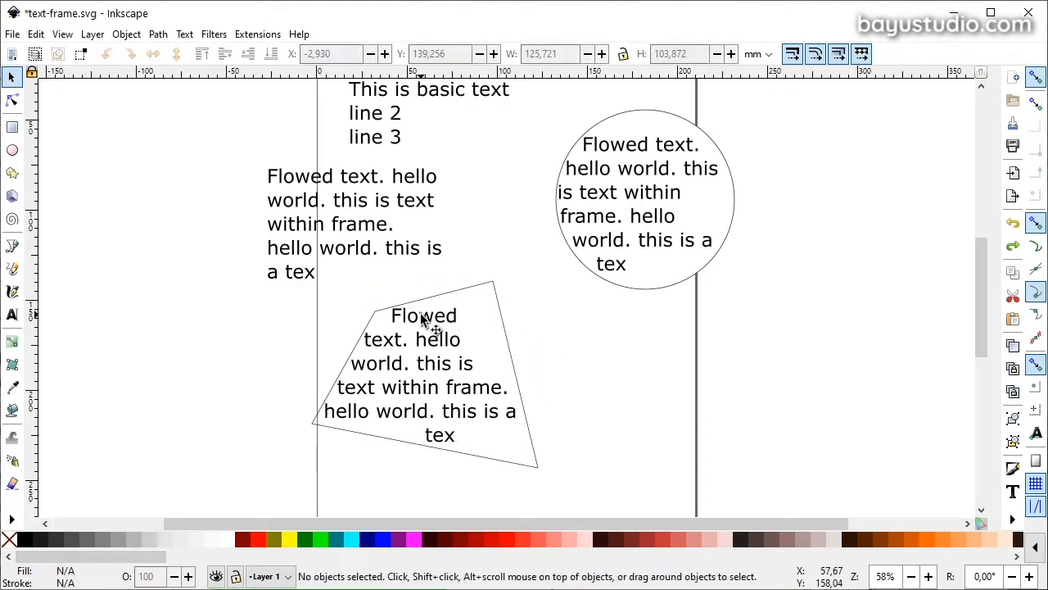
Fill the four-sided frame with light gray and lower it to the bottom, beneath its flowed text.
click(420, 312)
click(497, 303)
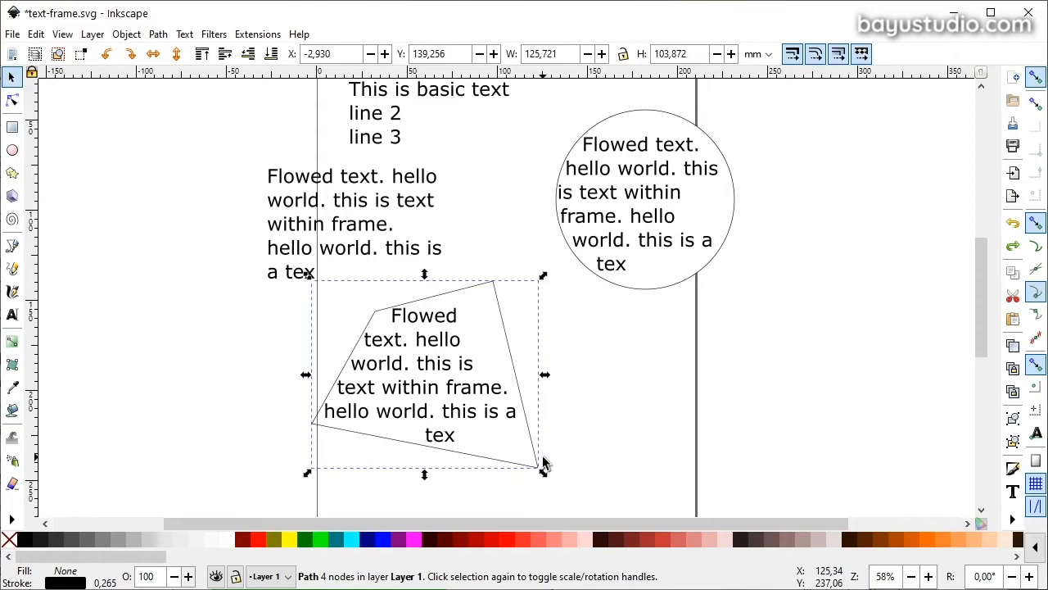
click(531, 357)
click(501, 326)
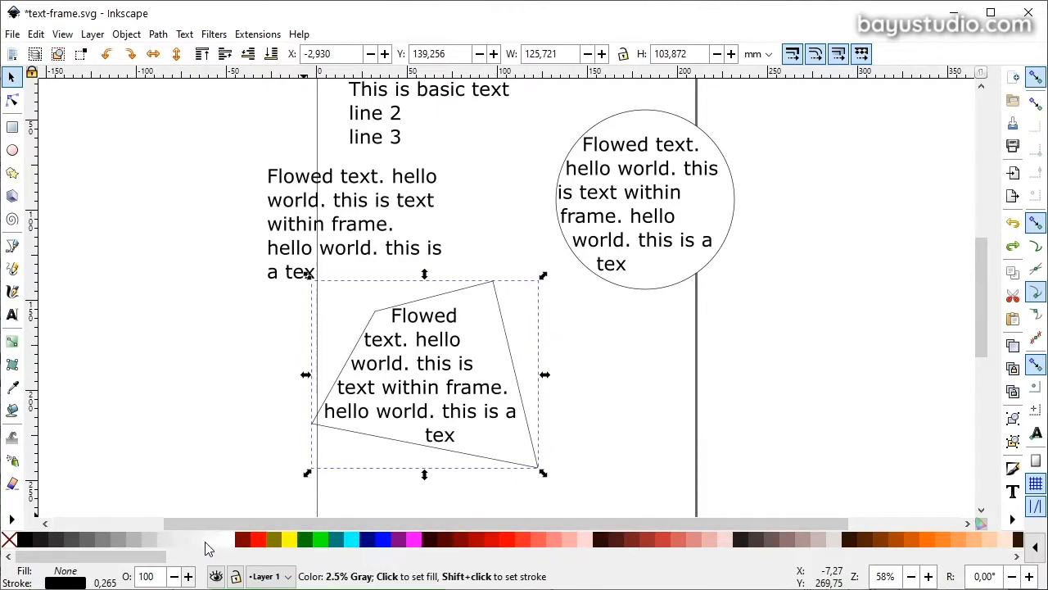
click(149, 539)
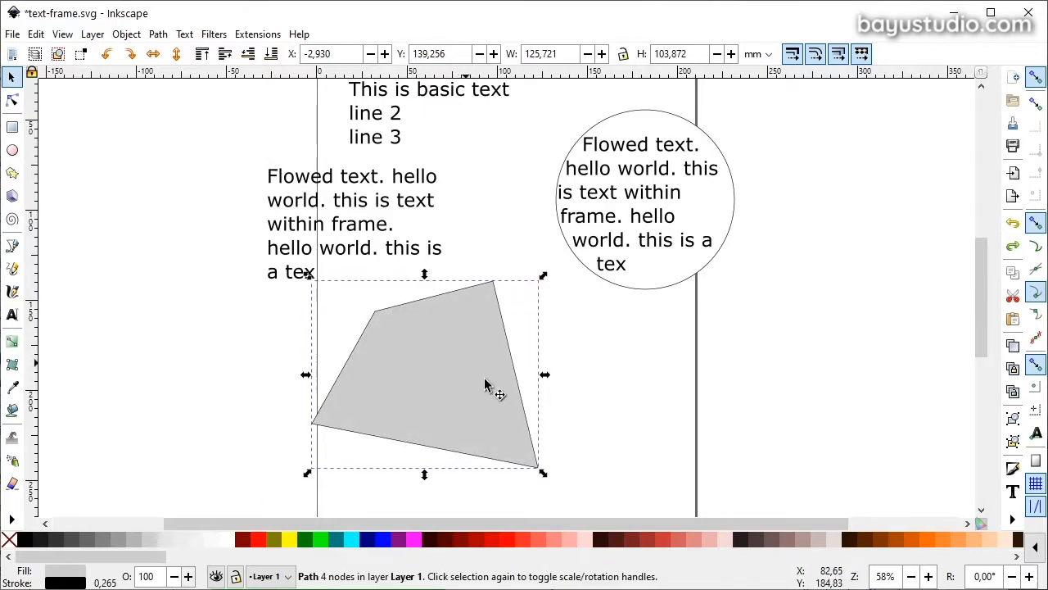
click(275, 56)
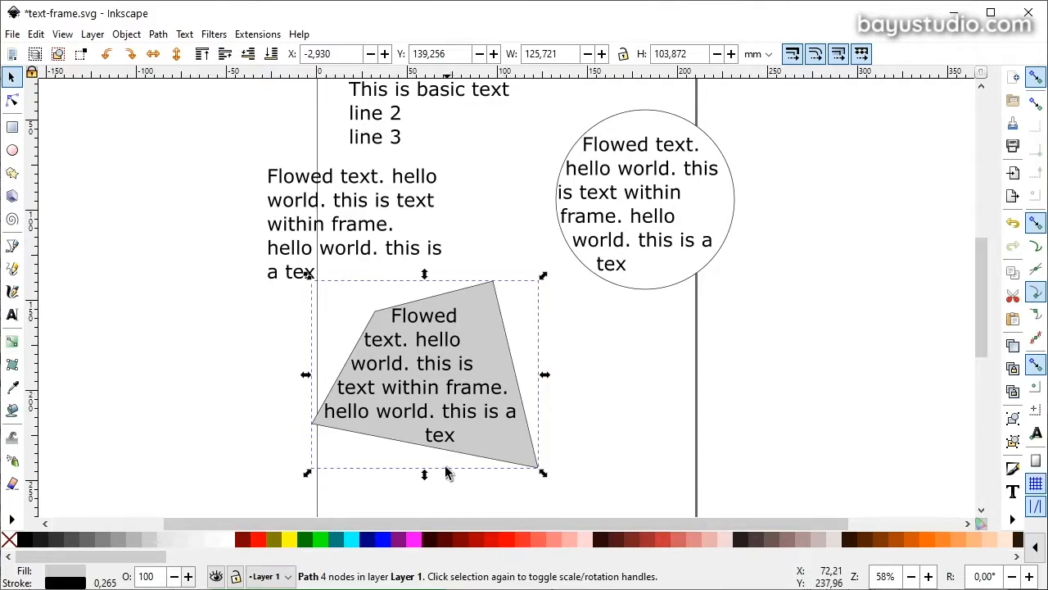
Try a white fill on the four-sided frame, remove both its fill and its stroke, and deselect everything.
click(217, 539)
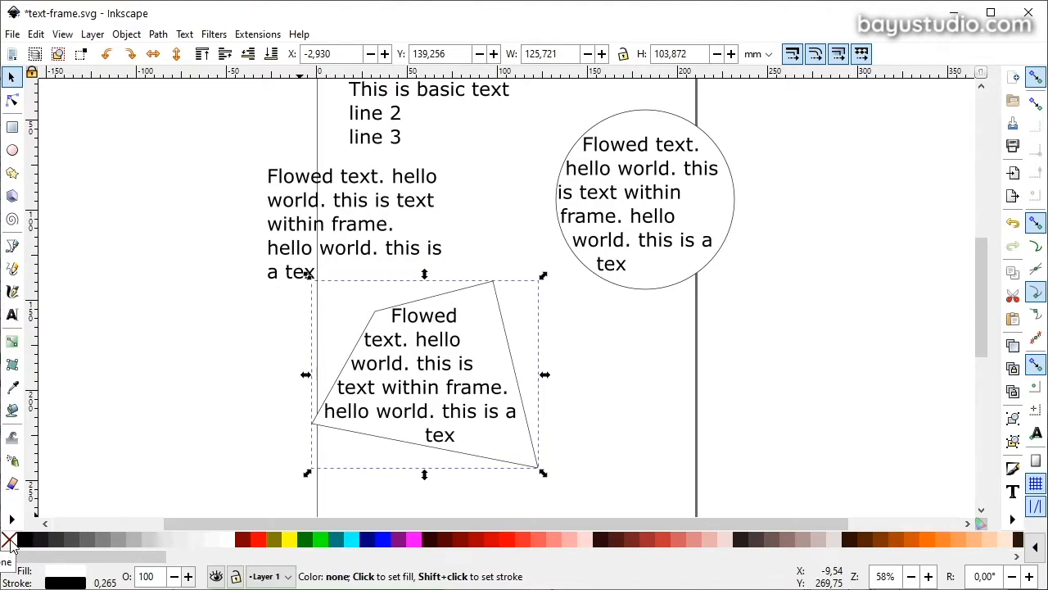
click(9, 542)
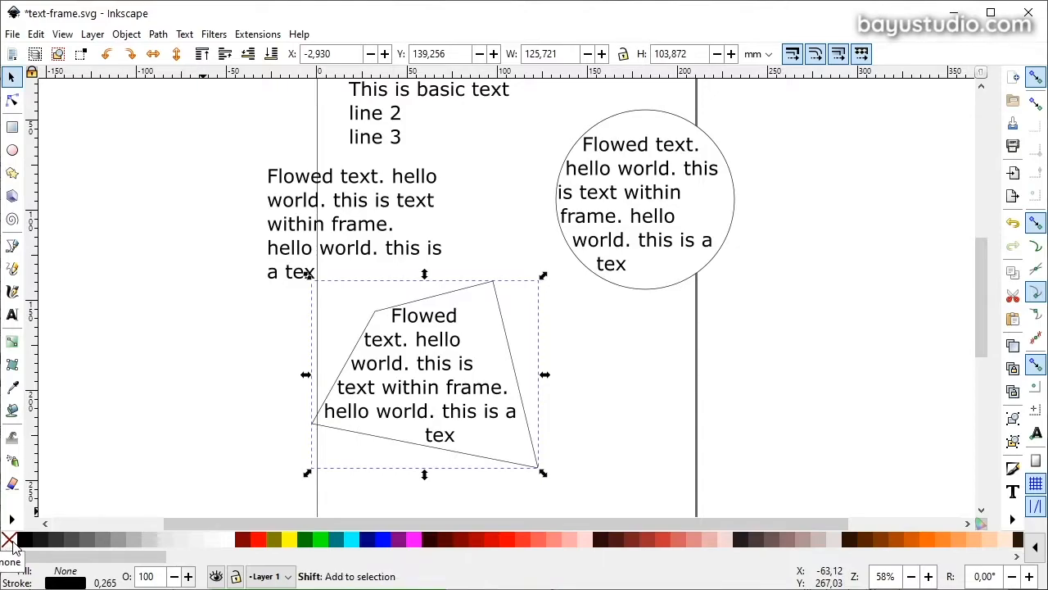
shift+click(10, 542)
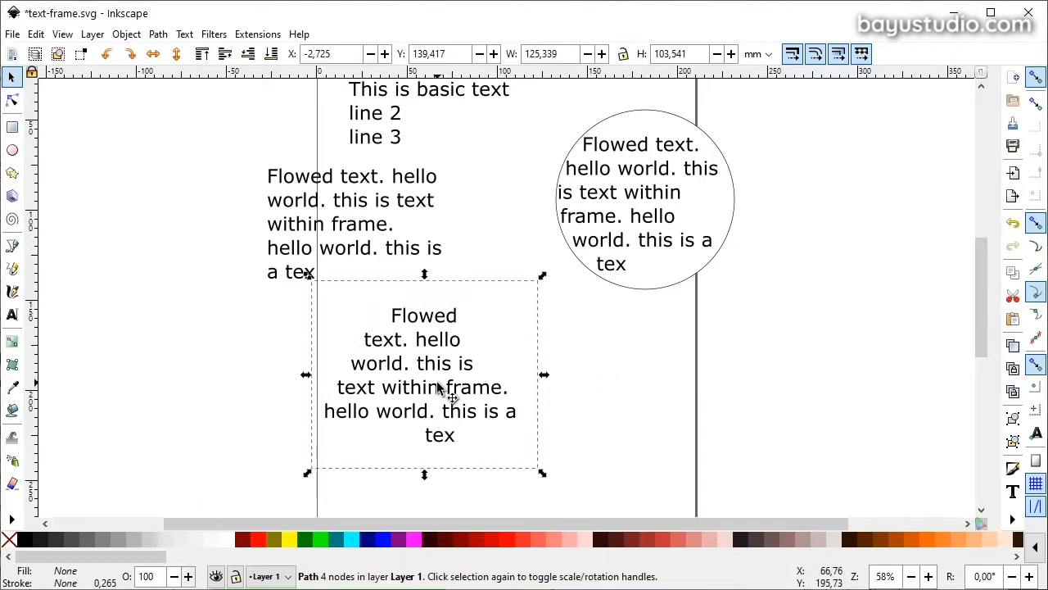
click(608, 391)
click(435, 368)
click(596, 367)
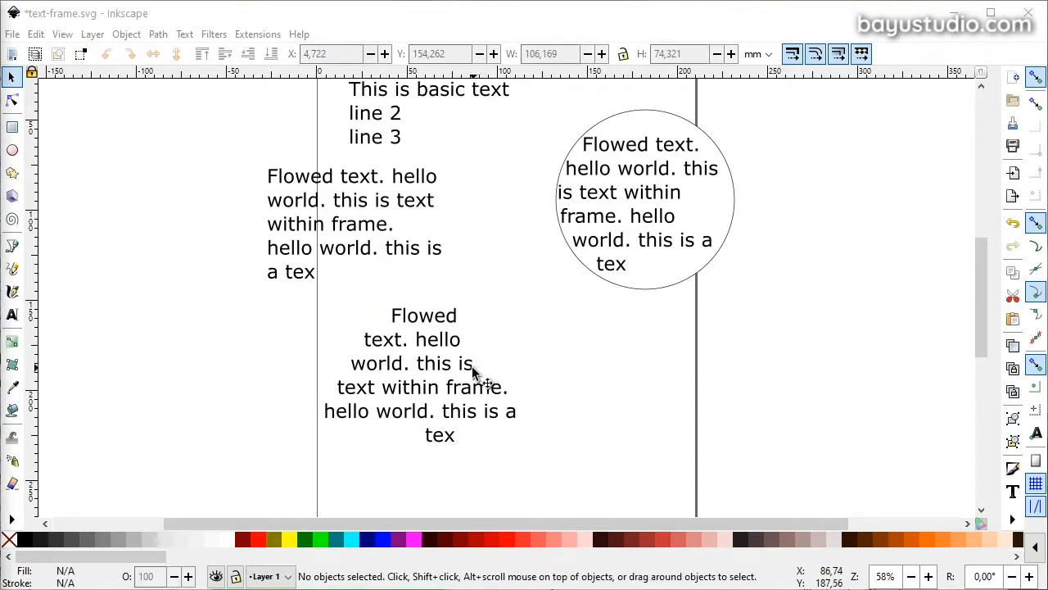
Select only the invisible four-sided frame around its flowed text and fill it with bright green.
key(ctrl+z)
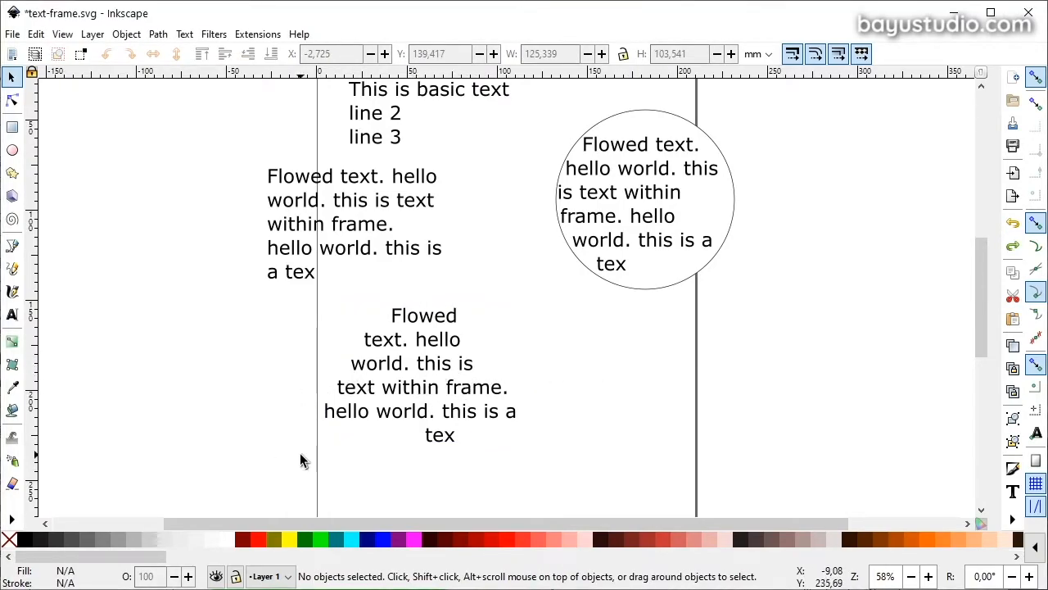
drag(231, 494, 631, 281)
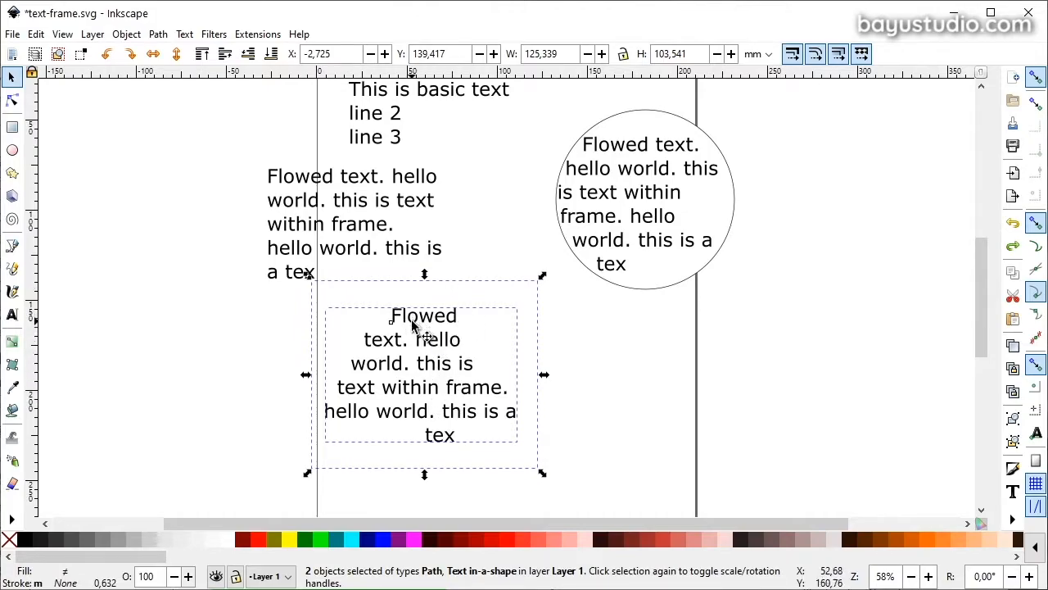
shift+click(428, 351)
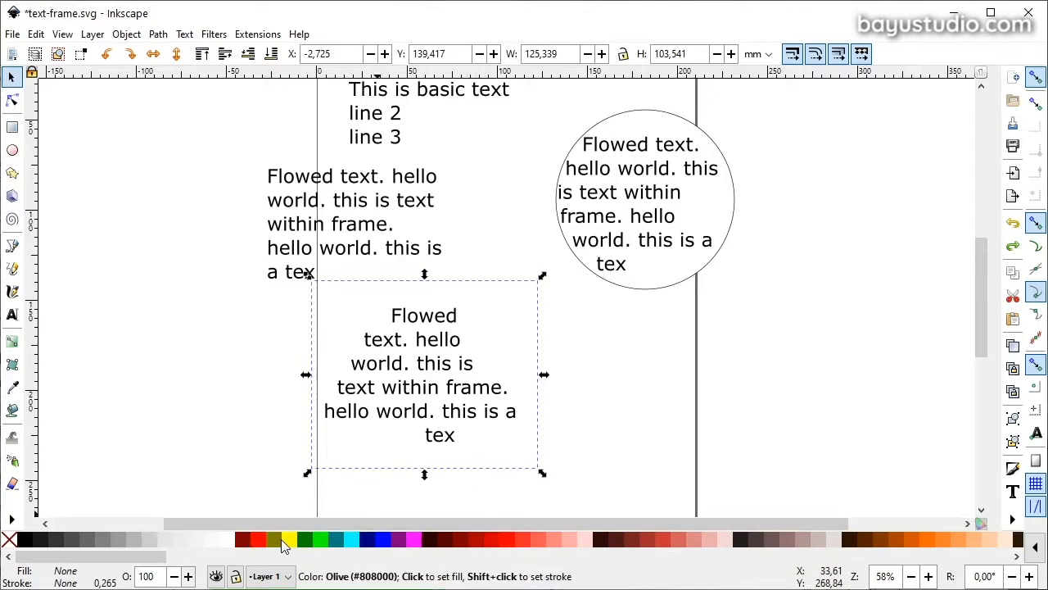
click(321, 547)
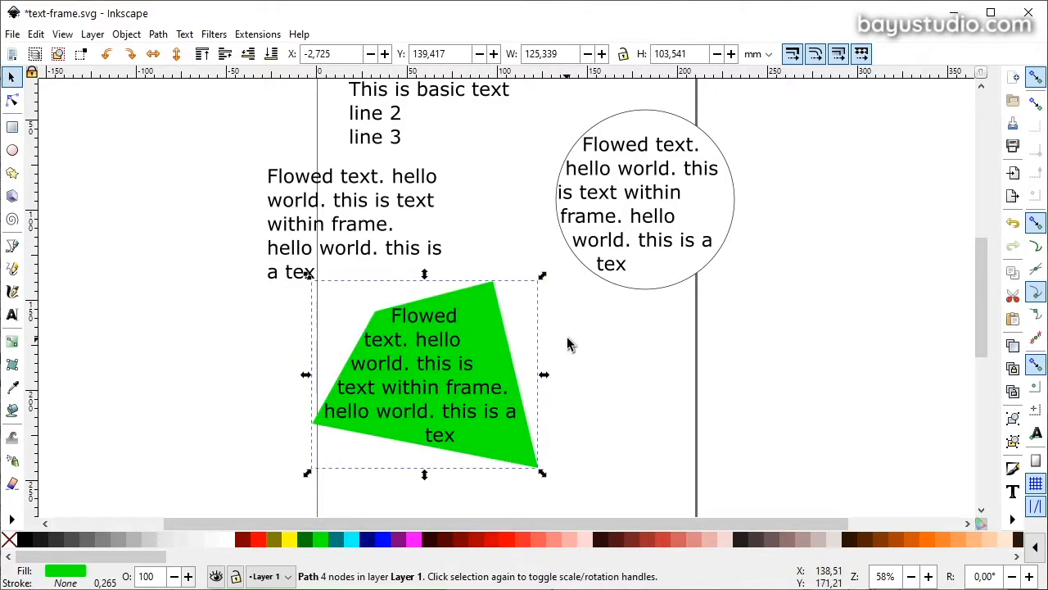
Shift the green frame's upper-right node slightly, and undo both that move and the green fill.
double_click(489, 321)
drag(494, 284, 501, 292)
key(ctrl+z)
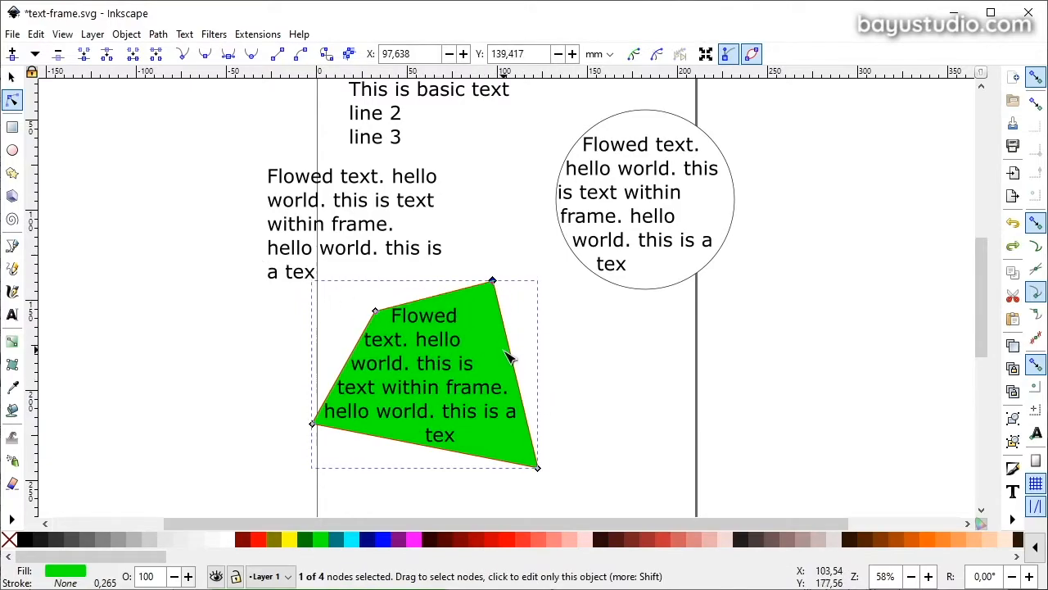
key(ctrl+z)
click(11, 76)
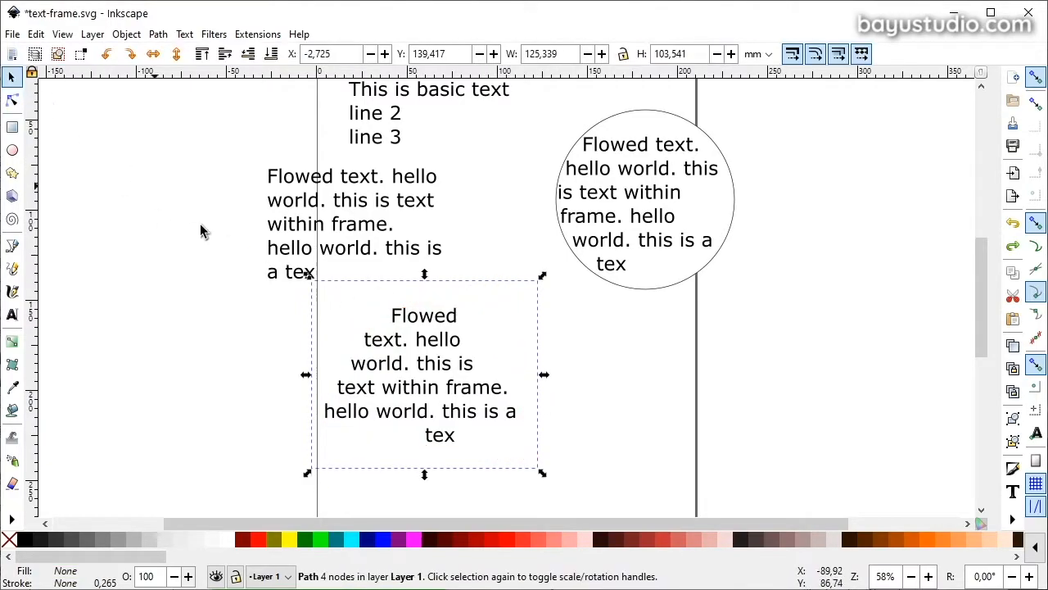
Select the flowed text of the invisible frame and switch the display mode to Outline.
click(210, 391)
click(412, 350)
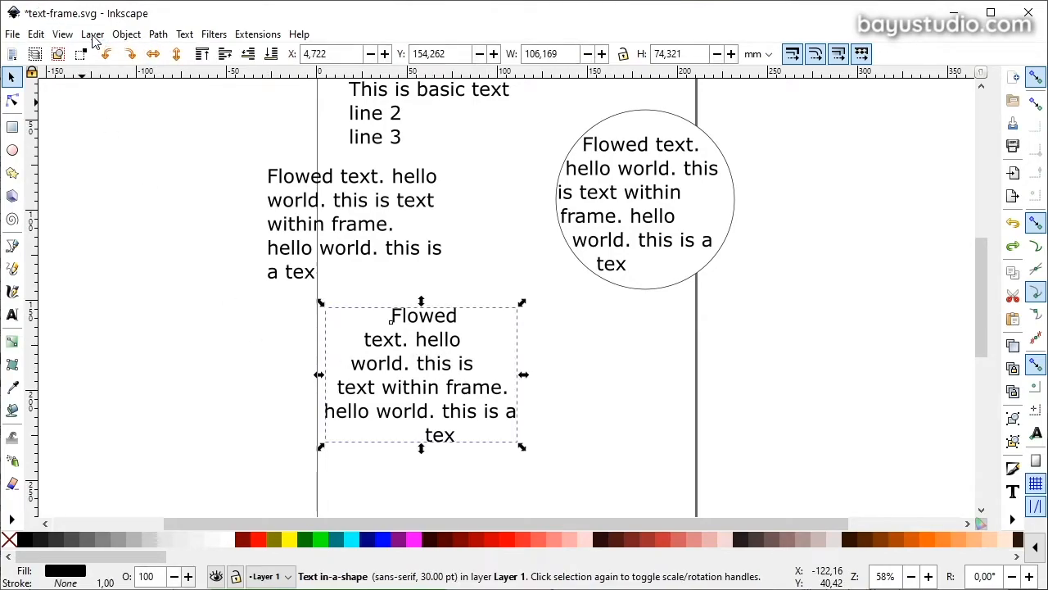
click(63, 34)
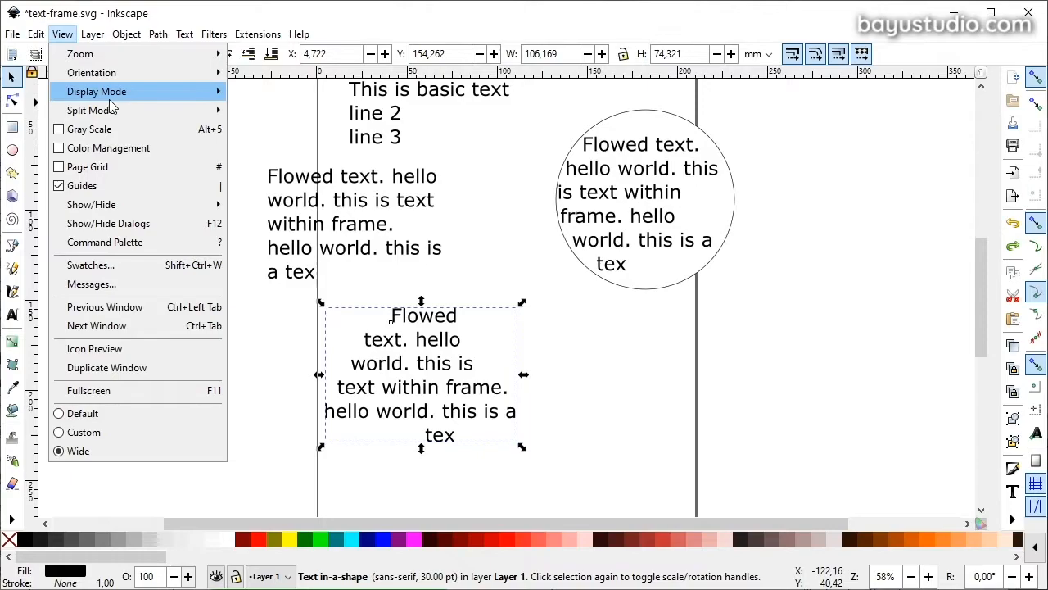
mouse_move(107, 92)
click(285, 118)
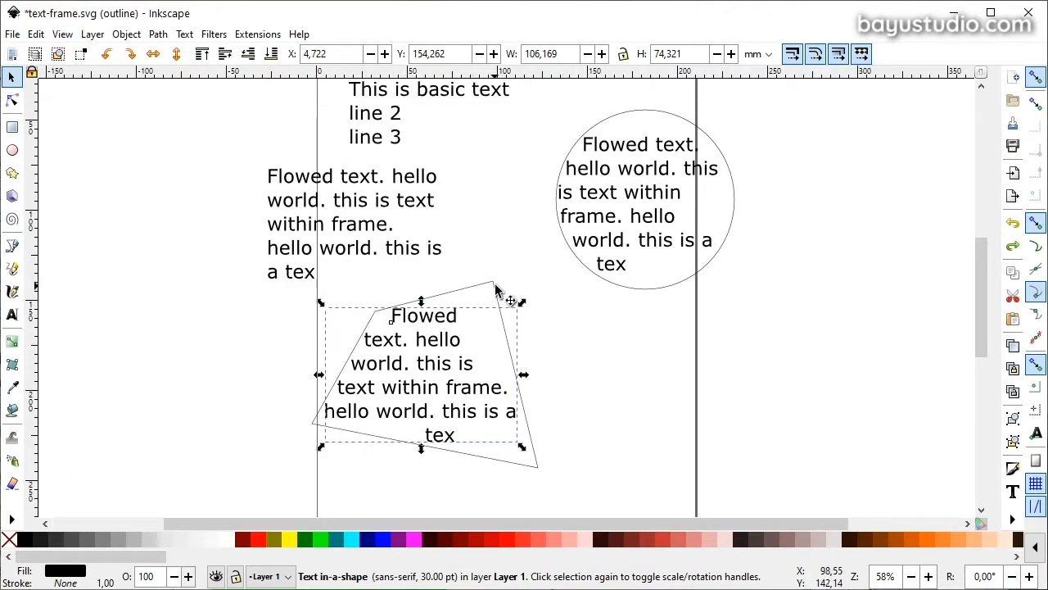
Return to the Normal display mode and draw an ellipse about 65.4 by 52.7 mm below the circular text frame.
click(93, 33)
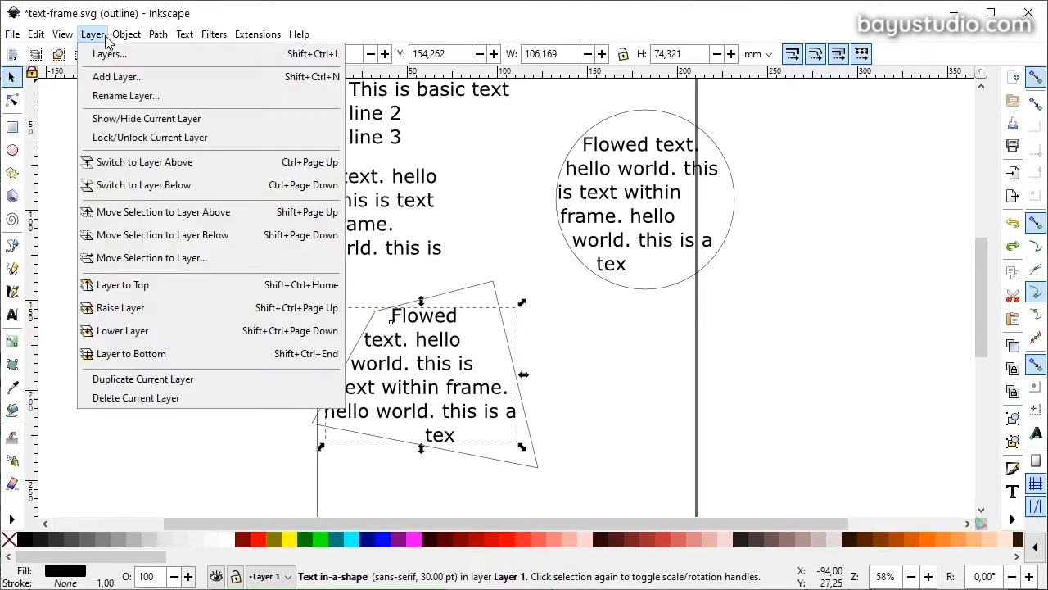
mouse_move(105, 95)
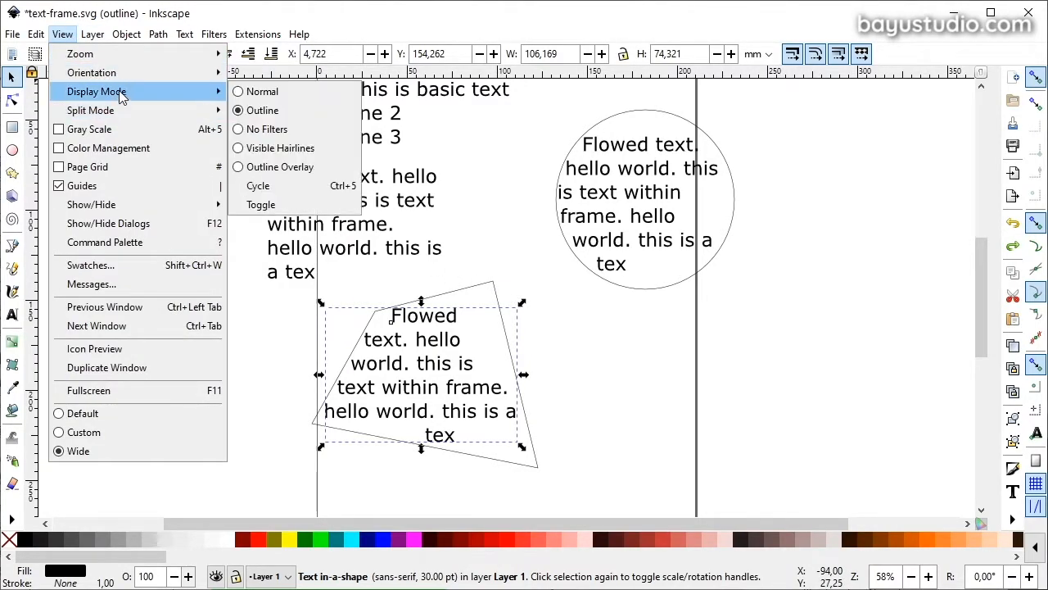
click(260, 91)
click(12, 150)
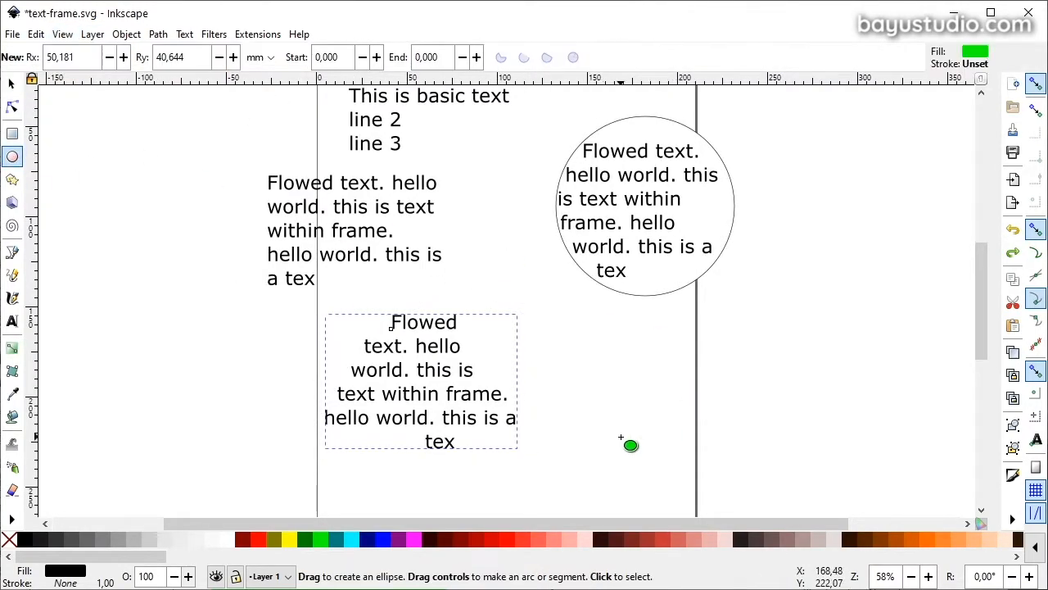
drag(621, 436, 737, 342)
click(13, 84)
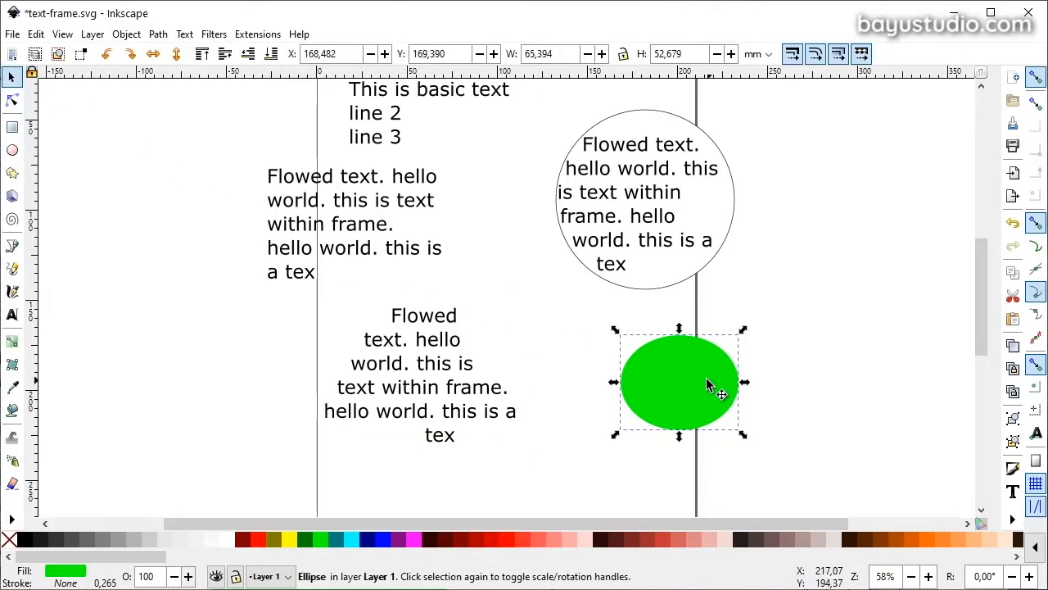
Show the drawing in Outline display mode again and save the document.
click(62, 34)
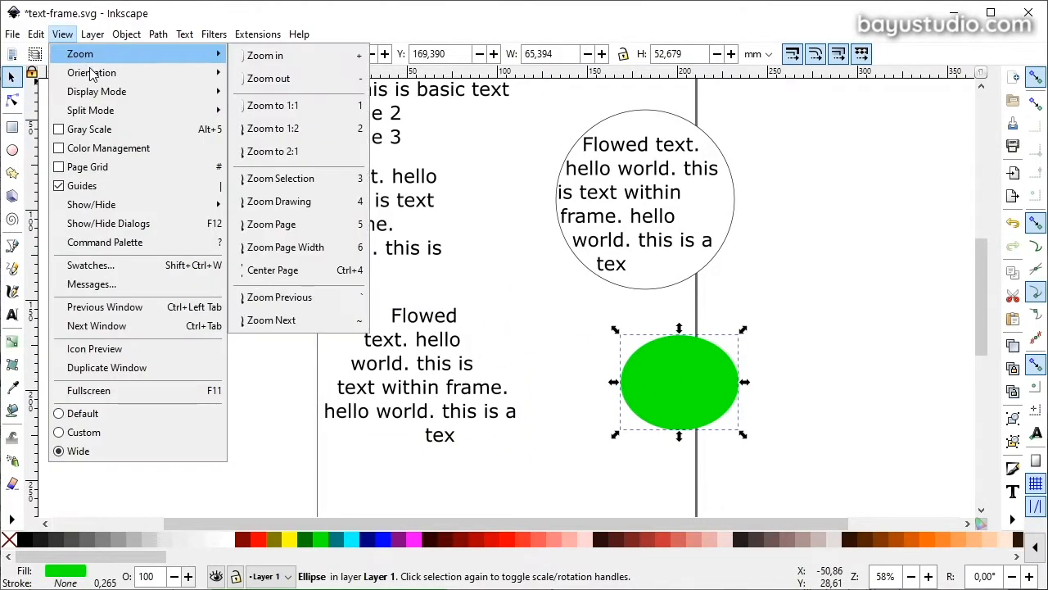
mouse_move(115, 87)
click(275, 110)
key(ctrl+s)
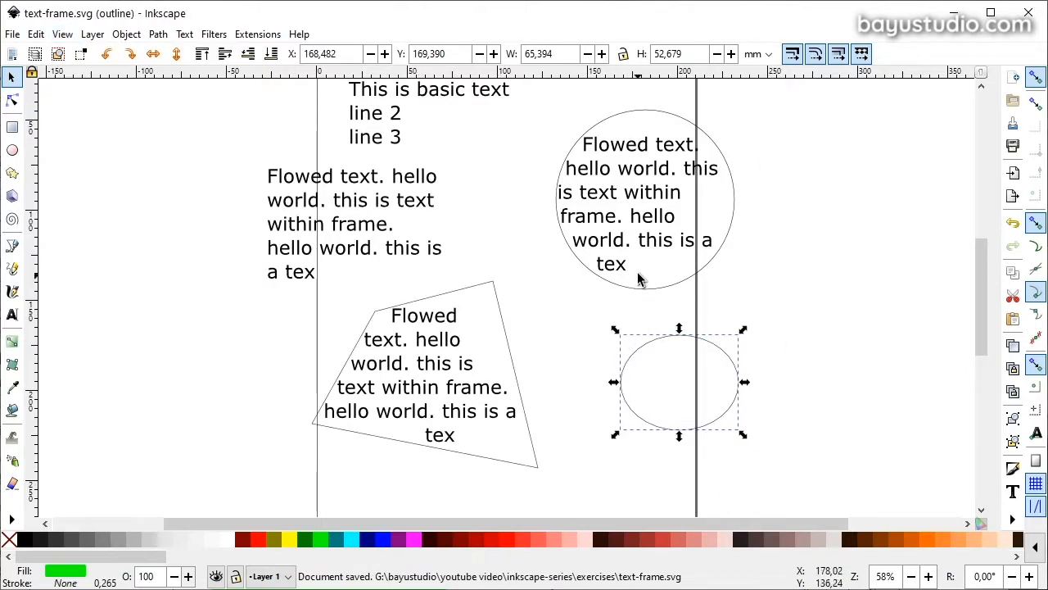
Move the four-sided frame's upper-right node inward and down, making the frame about 93.1 mm high.
click(449, 319)
click(492, 286)
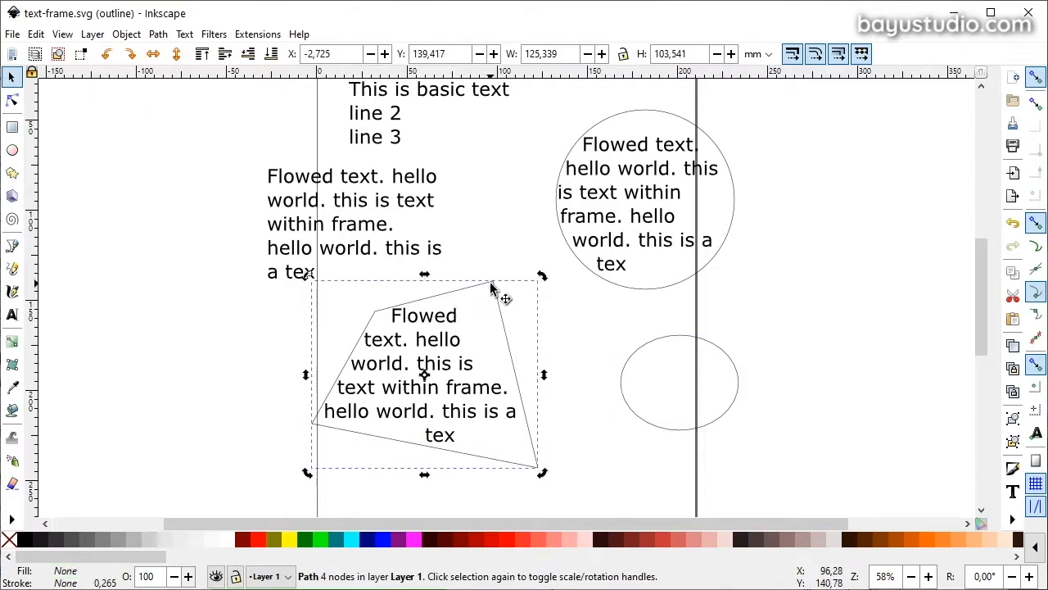
double_click(492, 286)
mouse_move(492, 286)
mouse_down()
mouse_move(468, 288)
mouse_move(494, 302)
mouse_move(477, 299)
mouse_up()
click(11, 76)
Restore the Normal display mode and select the flowed text inside the reshaped four-sided frame.
click(93, 33)
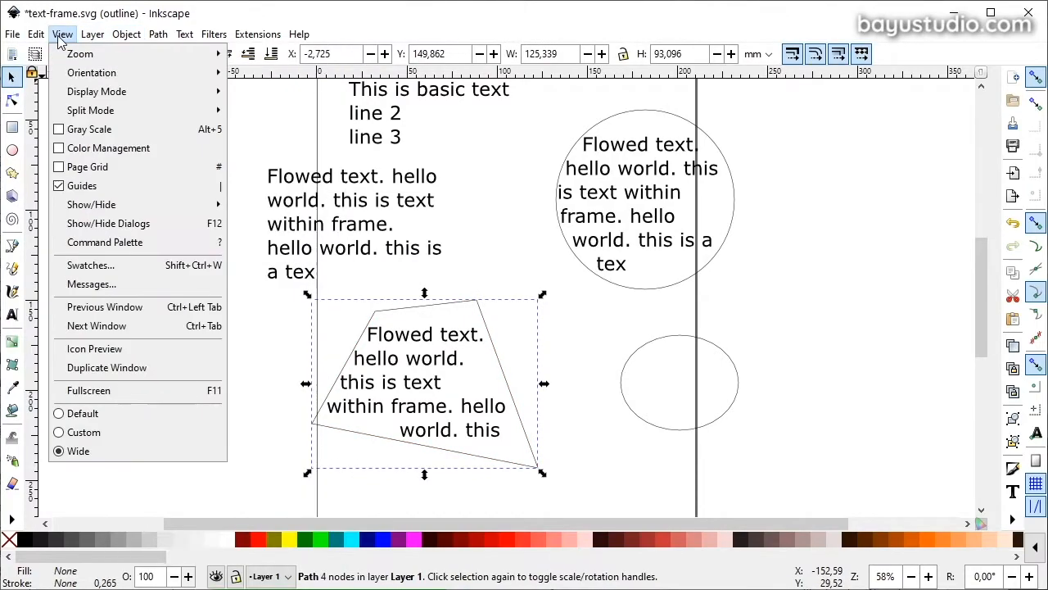
mouse_move(100, 94)
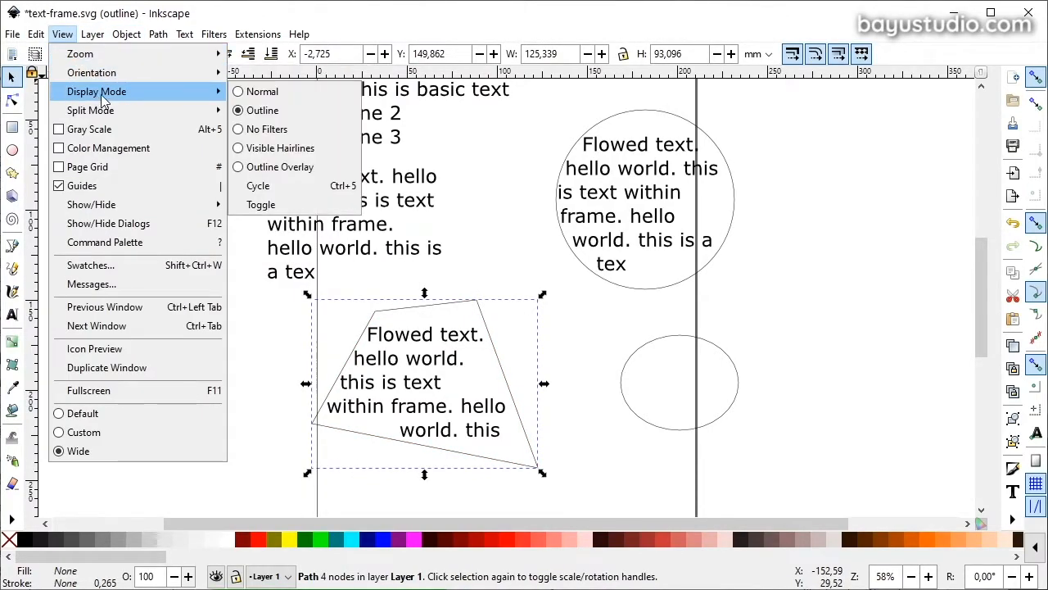
click(262, 91)
mouse_move(423, 393)
mouse_down()
mouse_move(400, 399)
mouse_move(408, 403)
mouse_up()
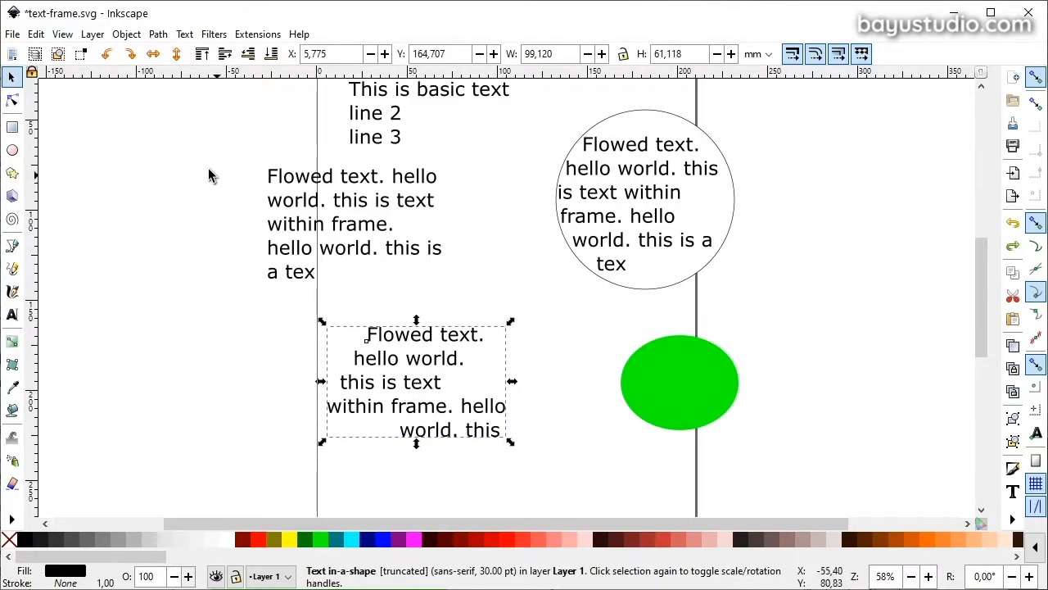
Open the list of all objects in the drawing and widen it until the full object names fit.
click(125, 35)
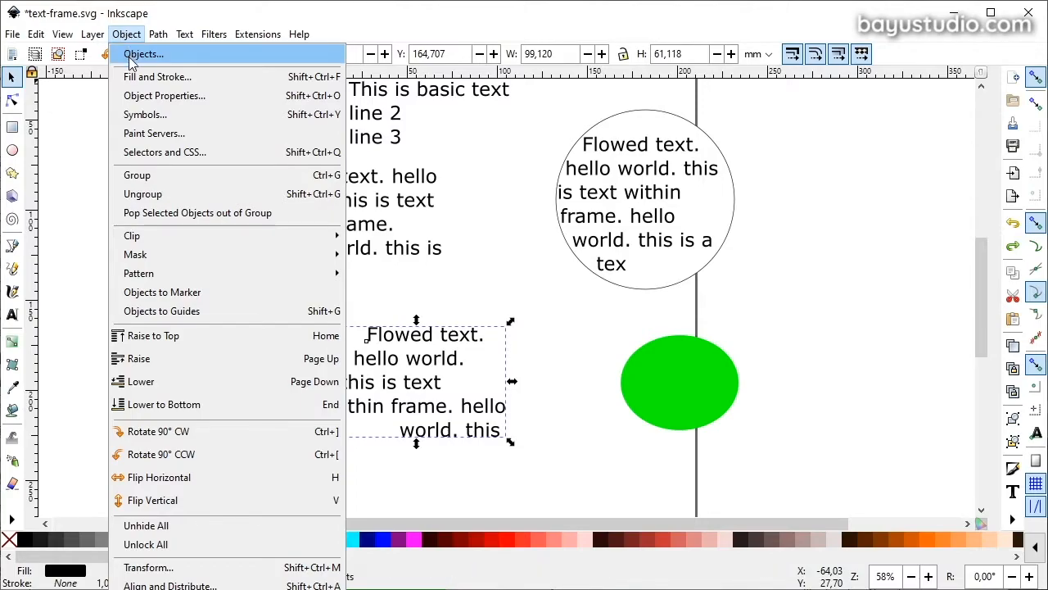
click(130, 57)
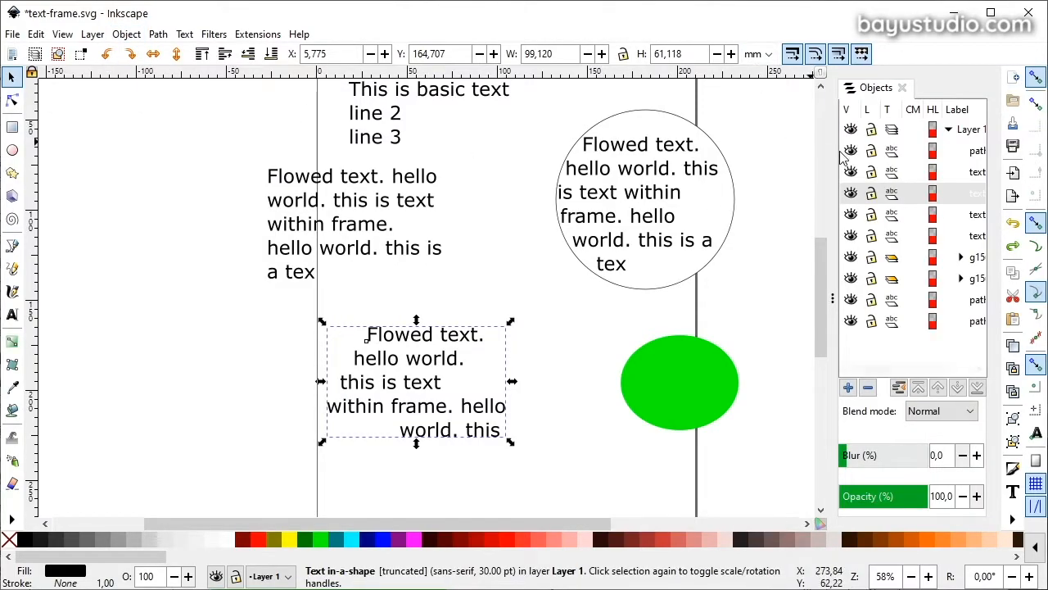
drag(828, 154, 782, 148)
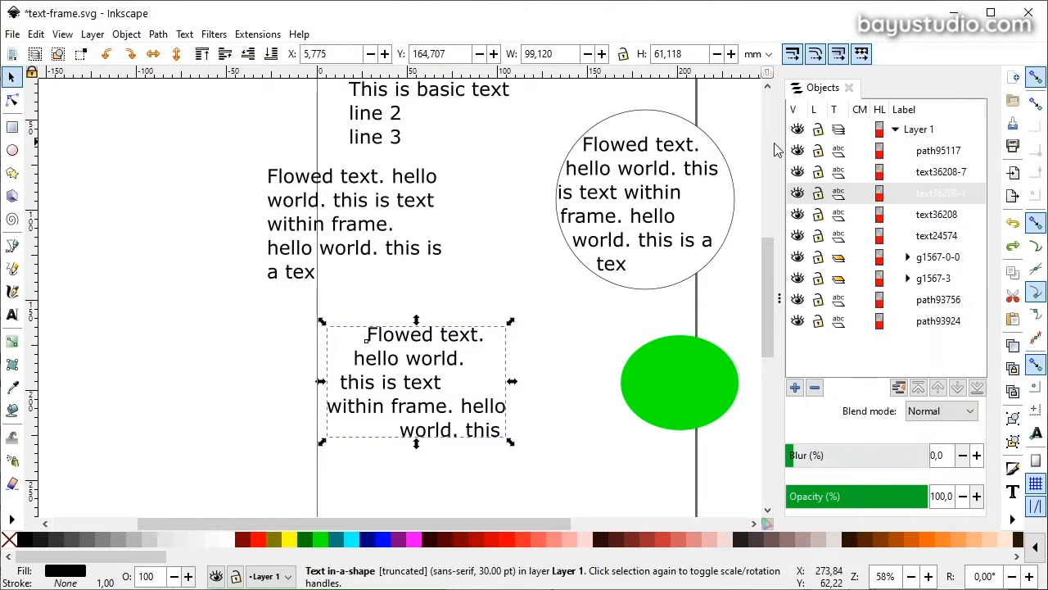
Go through the entries of the object list and select the invisible four-sided frame, path93924.
click(942, 174)
click(952, 154)
click(947, 177)
click(938, 215)
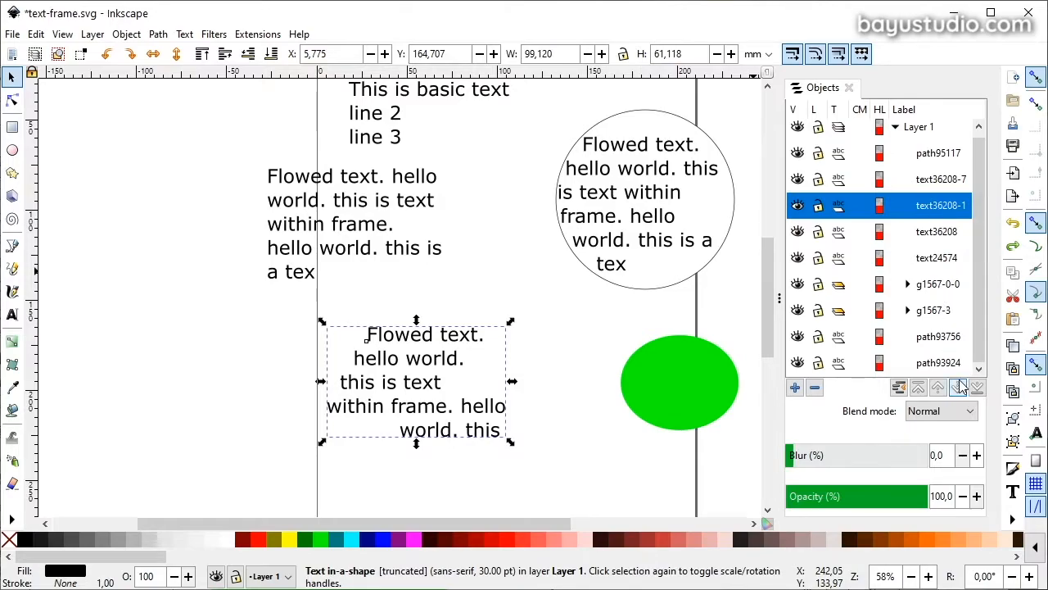
click(938, 362)
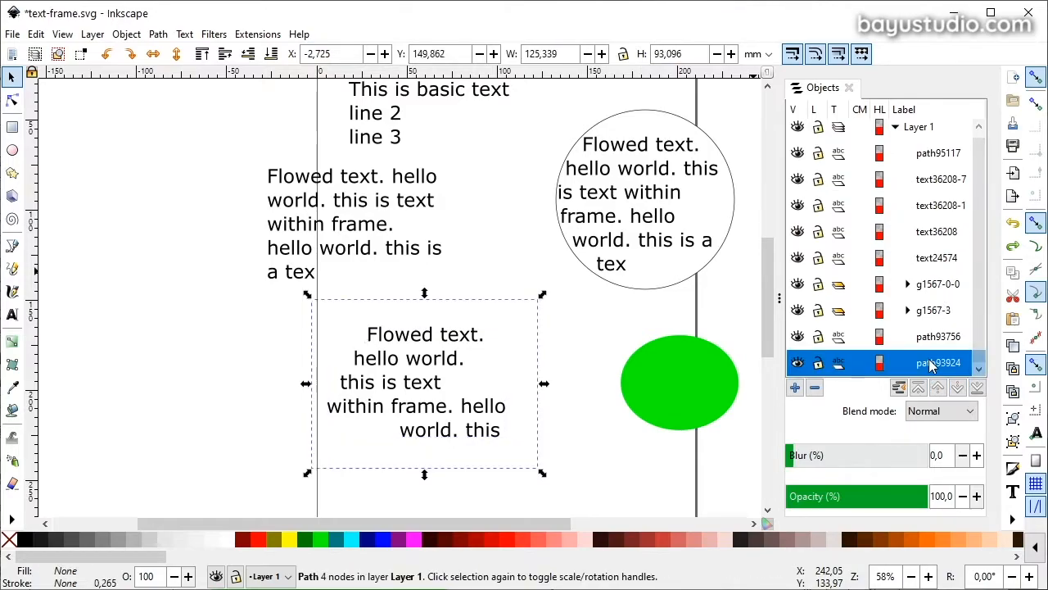
Select the flowed text of the invisible four-sided frame and unflow it.
scroll(556, 361, down, 2)
click(573, 344)
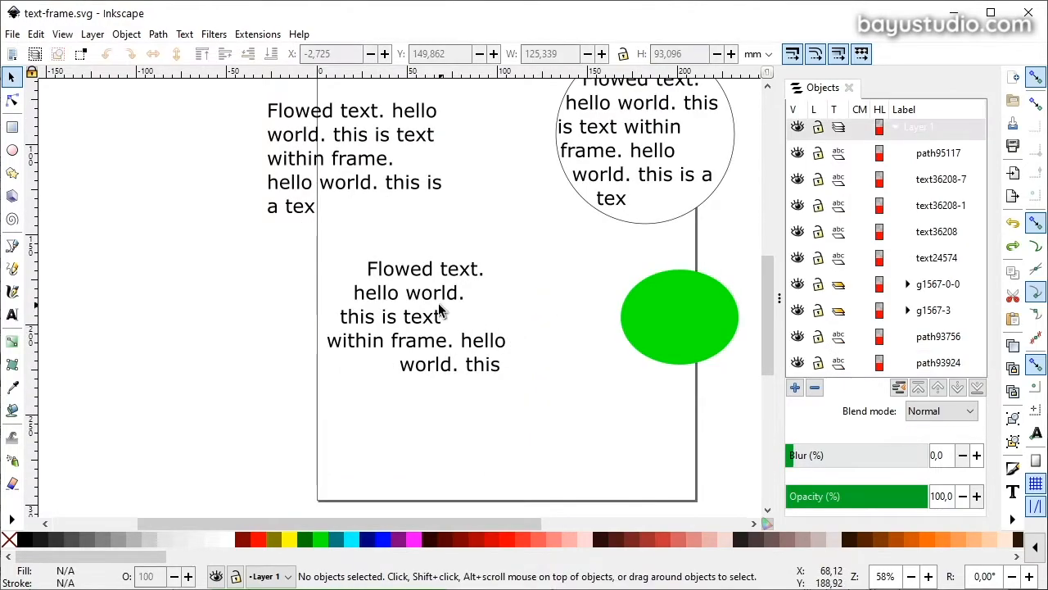
click(422, 292)
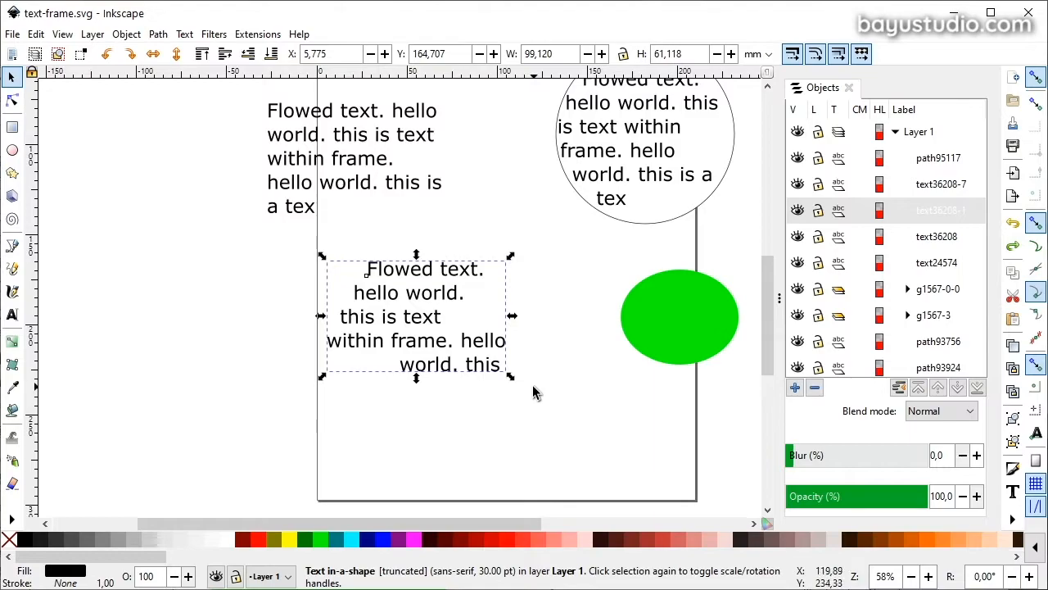
click(423, 449)
click(429, 275)
click(182, 34)
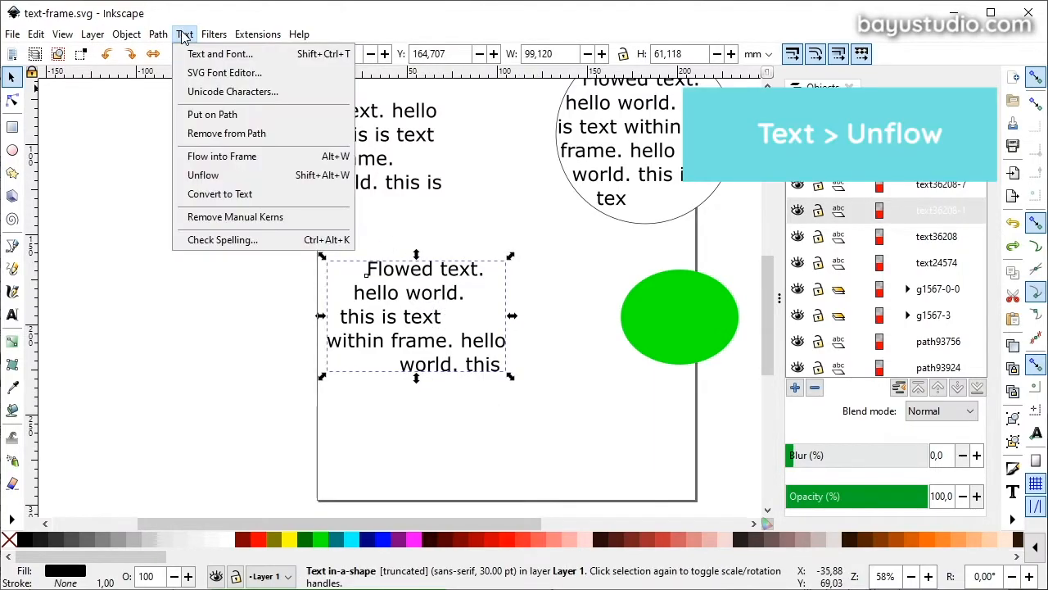
click(203, 175)
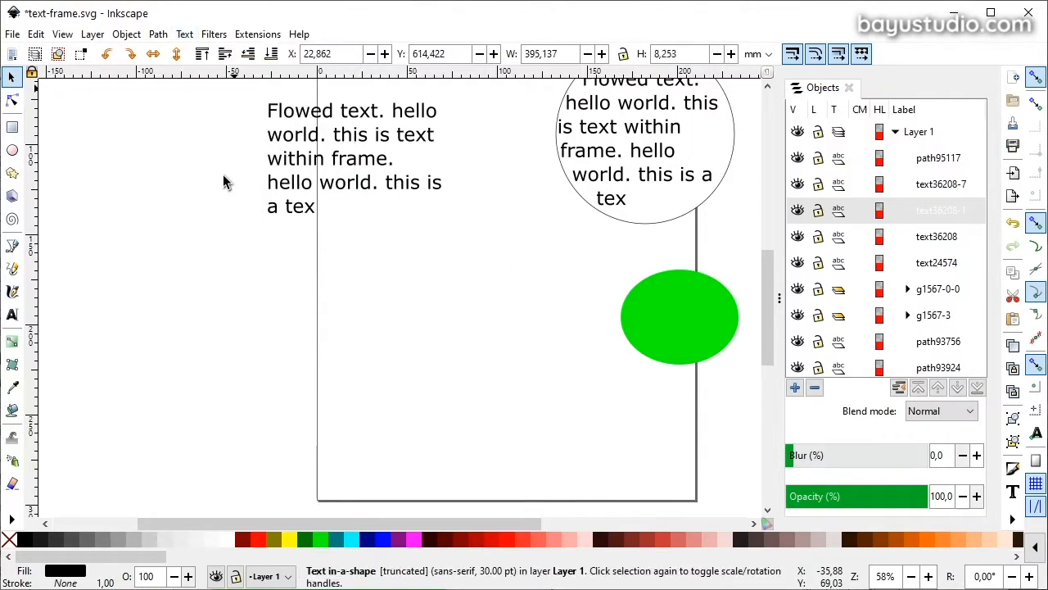
Find the unflowed single line far below the page and move it up onto the page's lower part.
scroll(563, 322, down, 2)
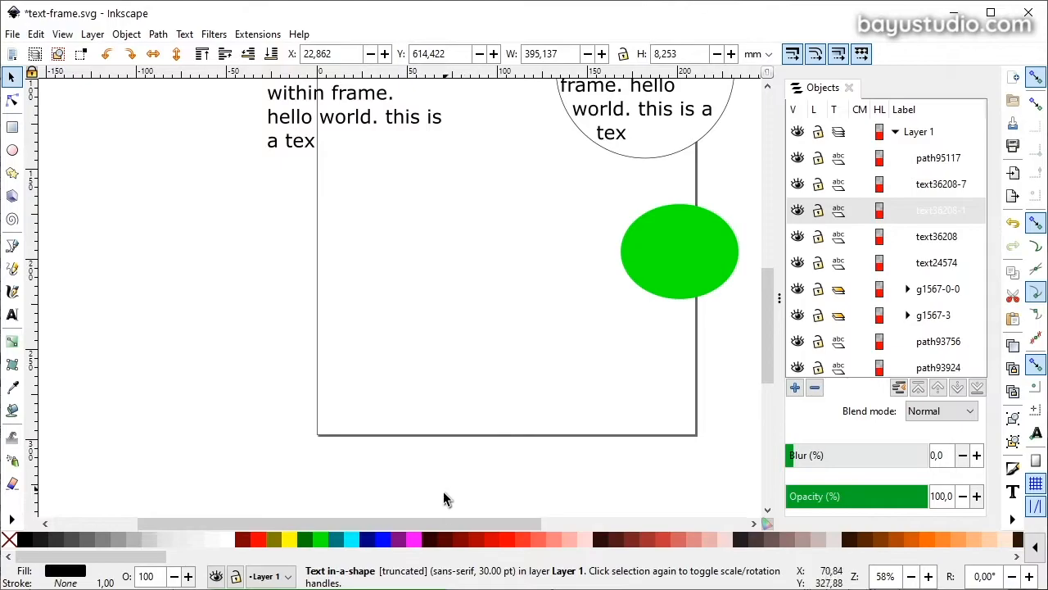
drag(437, 523, 464, 521)
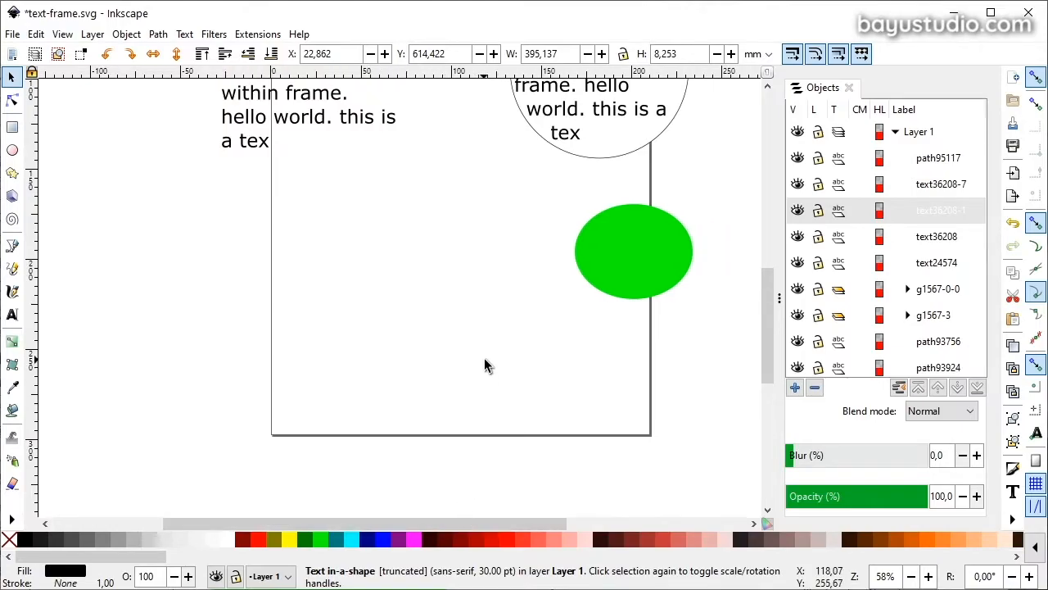
ctrl+scroll(486, 357, down, 2)
scroll(507, 418, down, 2)
ctrl+scroll(573, 393, down, 2)
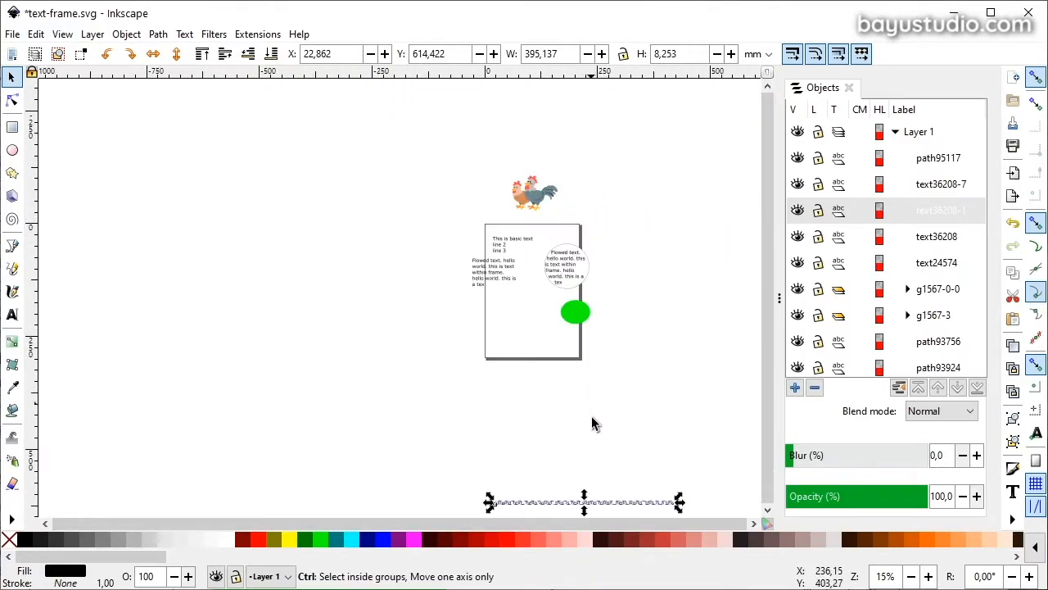
mouse_move(565, 502)
mouse_down()
mouse_move(578, 346)
mouse_move(530, 357)
mouse_up()
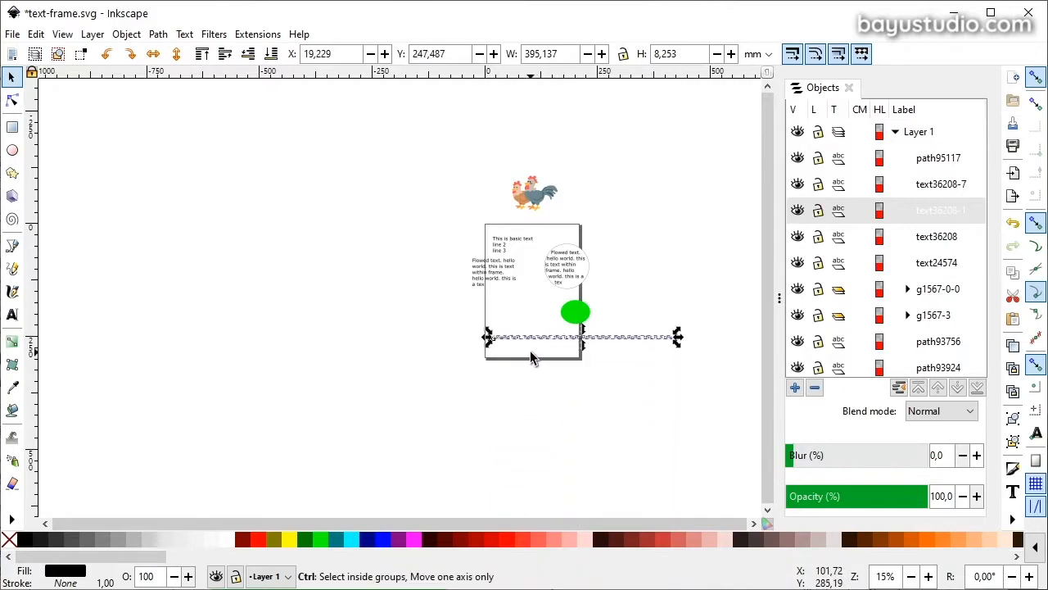
Refine the unflowed line's position, moving it inward from the page's left edge and higher up the page.
ctrl+scroll(518, 318, up, 3)
ctrl+scroll(531, 310, down, 3)
key(Escape)
drag(543, 309, 543, 304)
ctrl+scroll(540, 311, up, 4)
drag(332, 314, 356, 295)
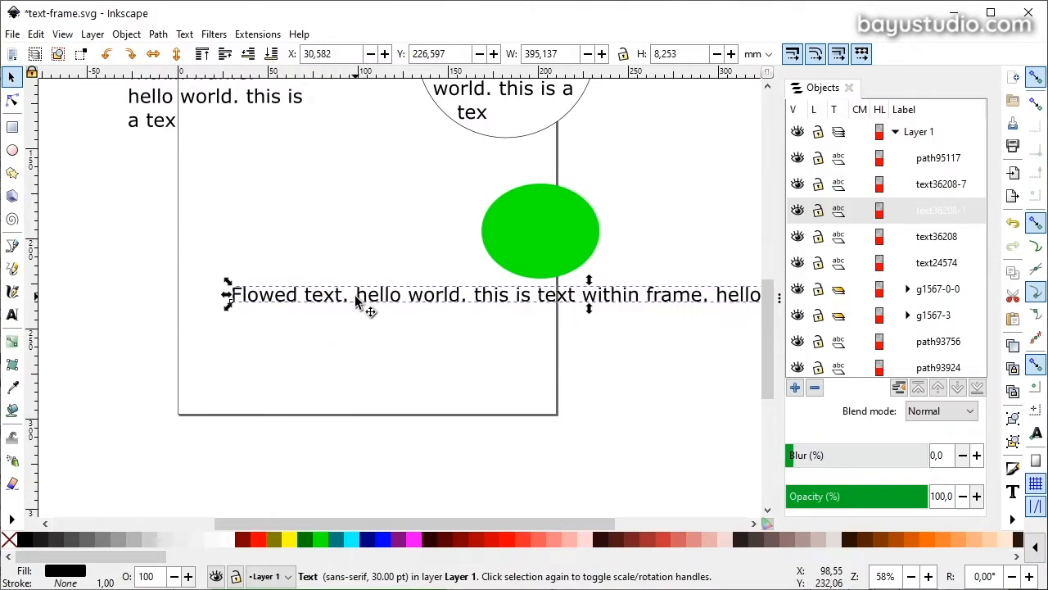
drag(444, 304, 414, 246)
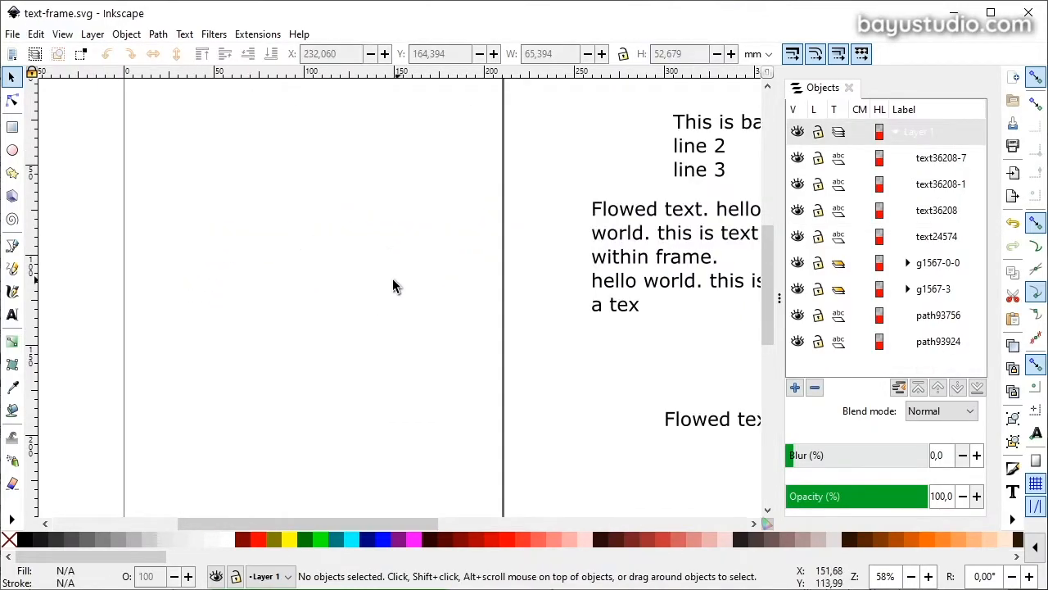
Draw a new flowed-text frame about 120 by 80 mm in the middle of the empty page.
mouse_move(305, 268)
mouse_down()
mouse_move(358, 259)
mouse_move(317, 300)
mouse_move(314, 285)
mouse_up()
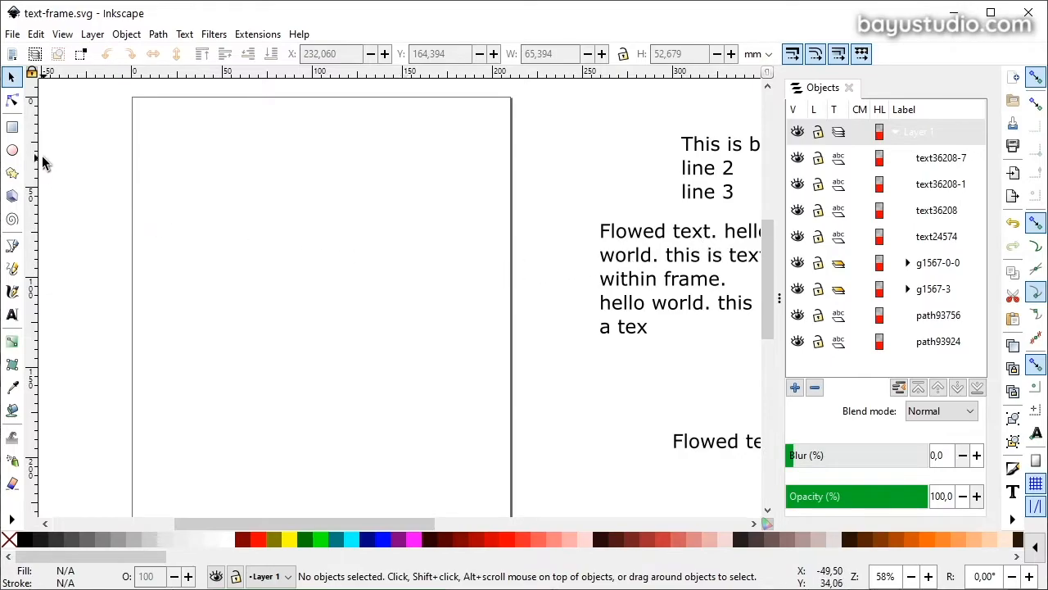
click(12, 316)
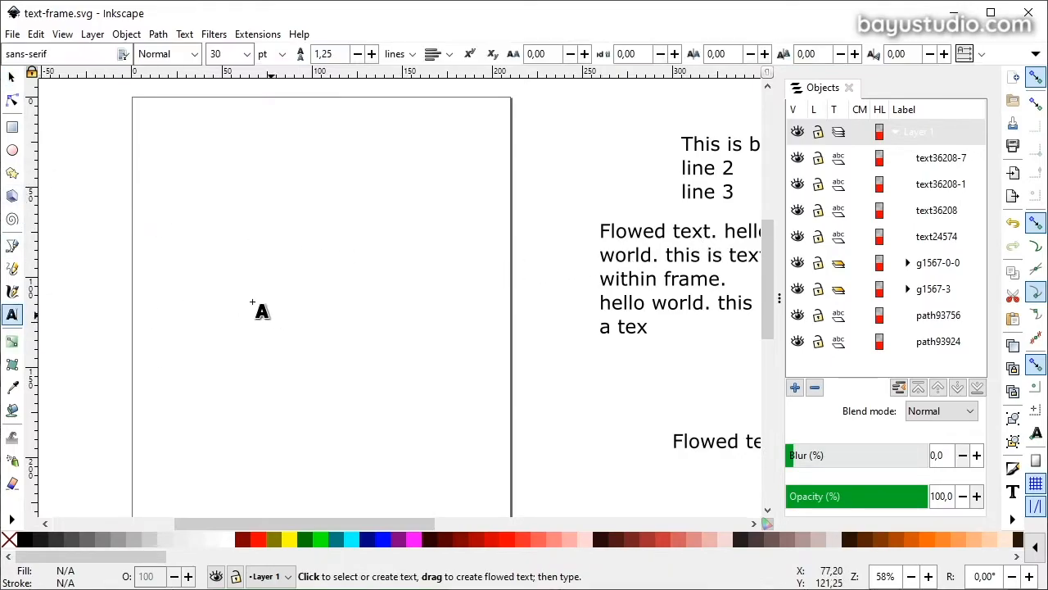
drag(190, 287, 405, 141)
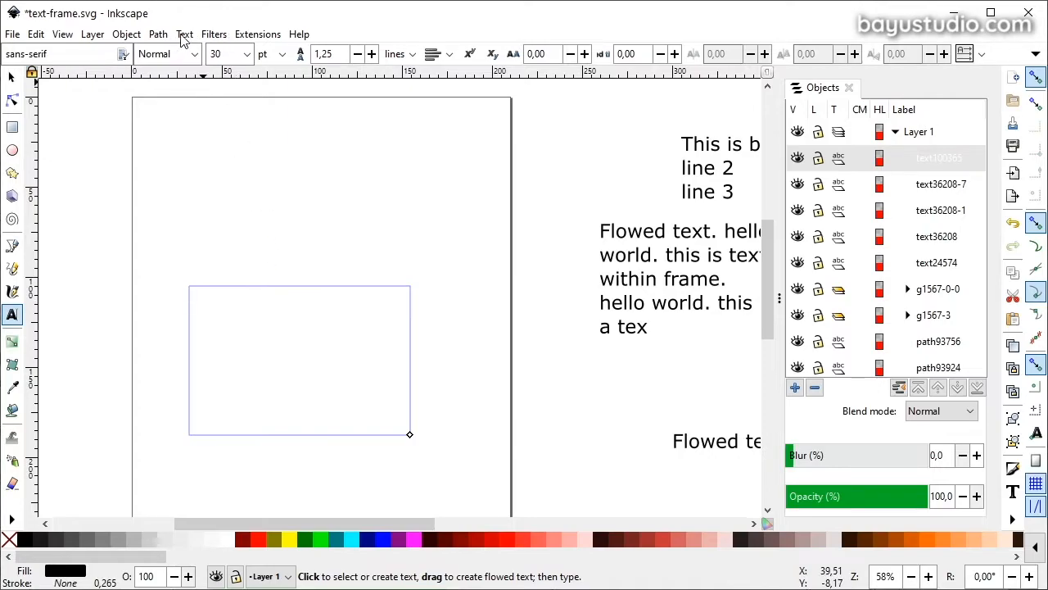
Fill the new frame with Lorem ipsum text: 5 paragraphs, 16 sentences per paragraph, length fluctuation 4, using SVG2 flowed text.
click(253, 36)
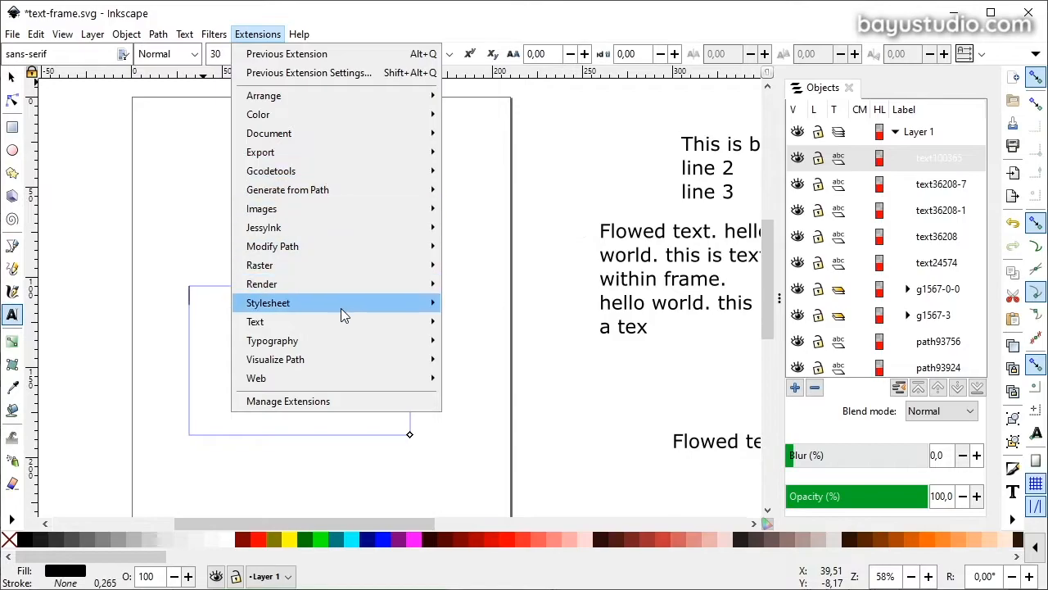
mouse_move(342, 323)
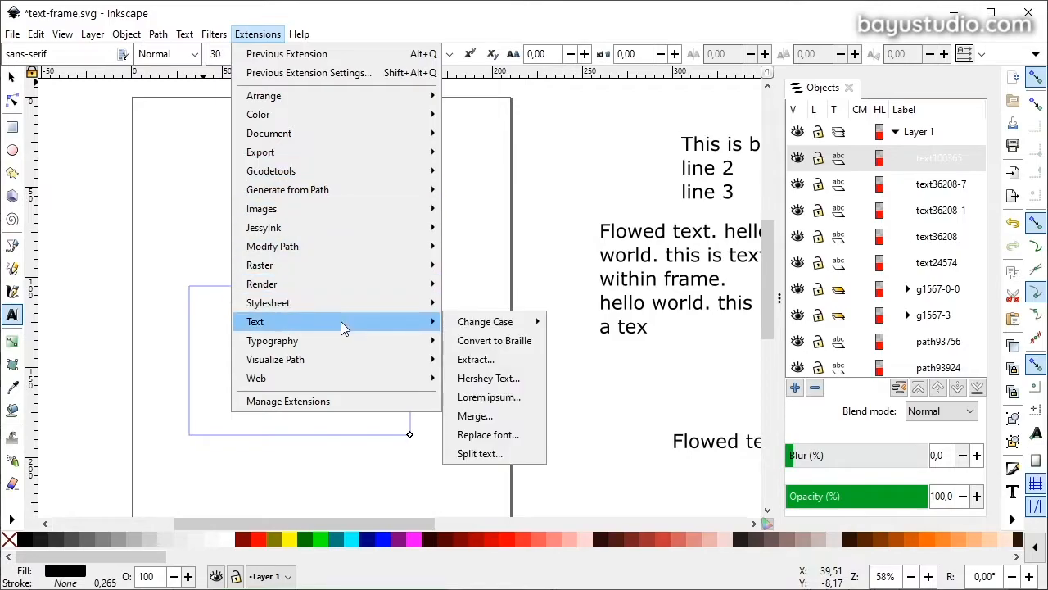
click(508, 400)
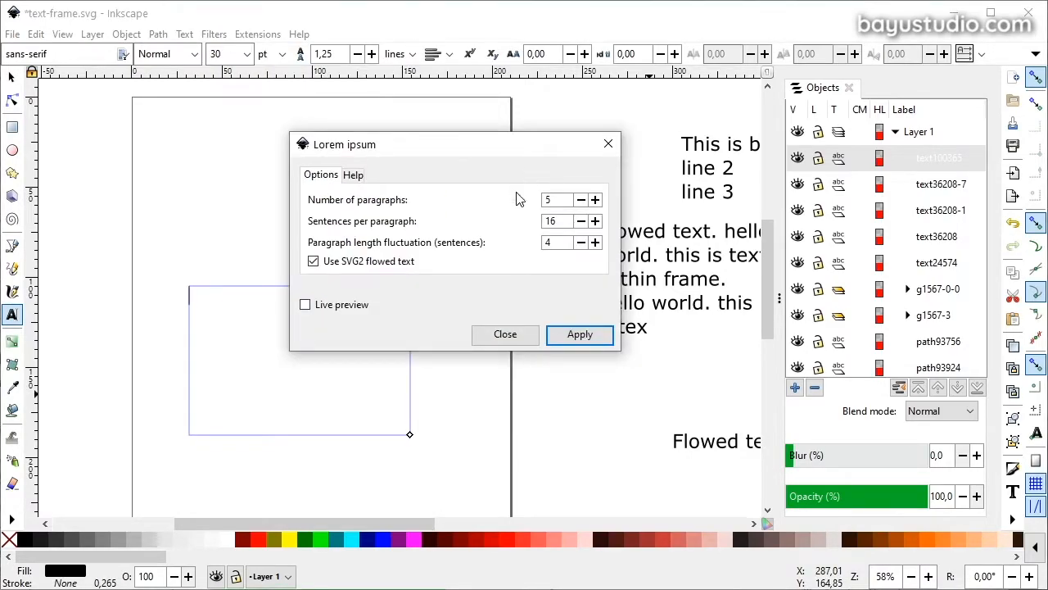
drag(370, 152, 458, 147)
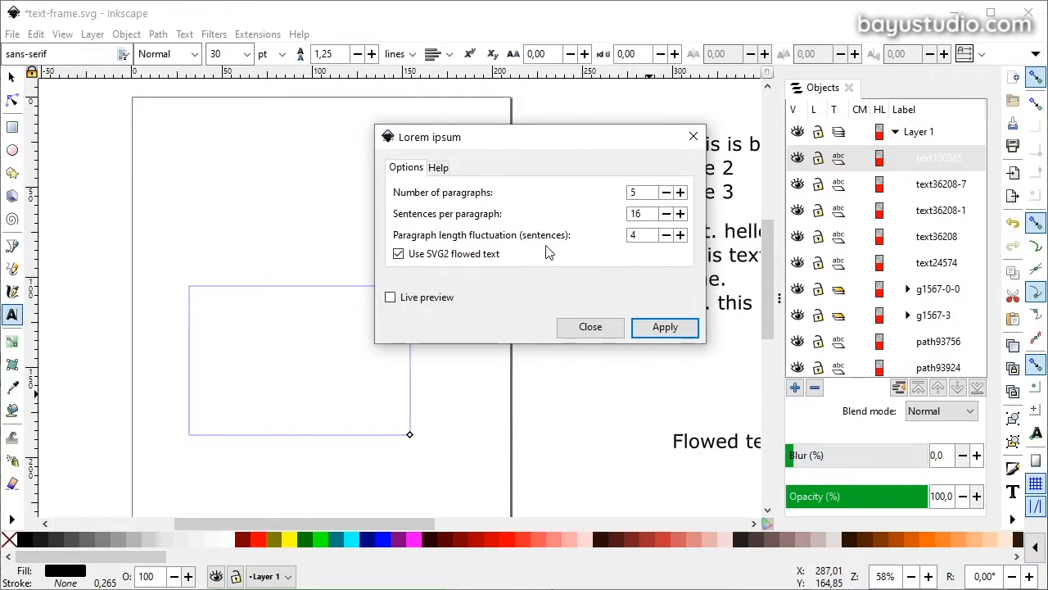
click(448, 167)
click(415, 169)
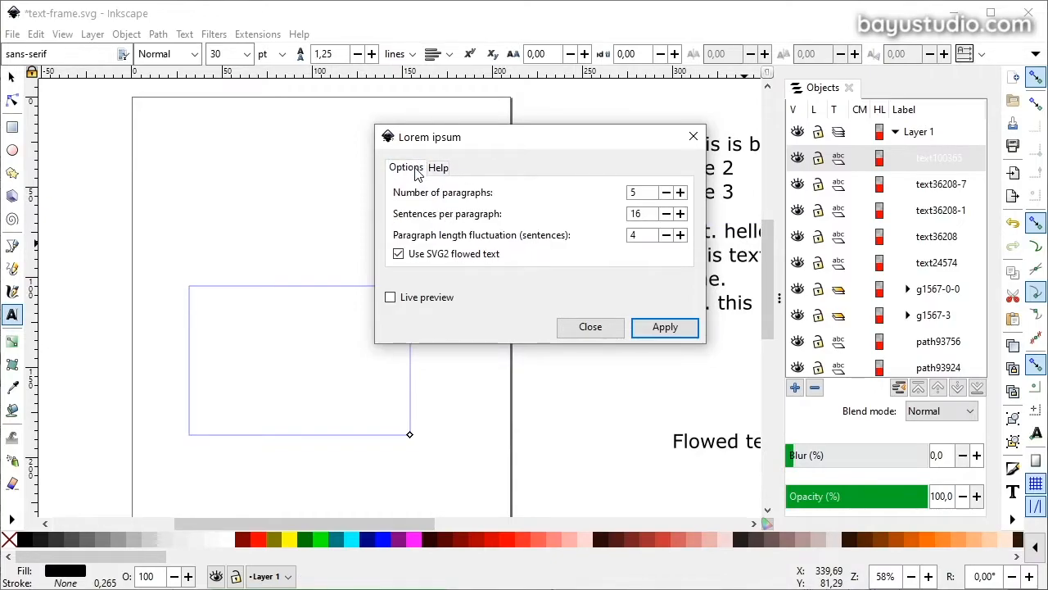
click(393, 304)
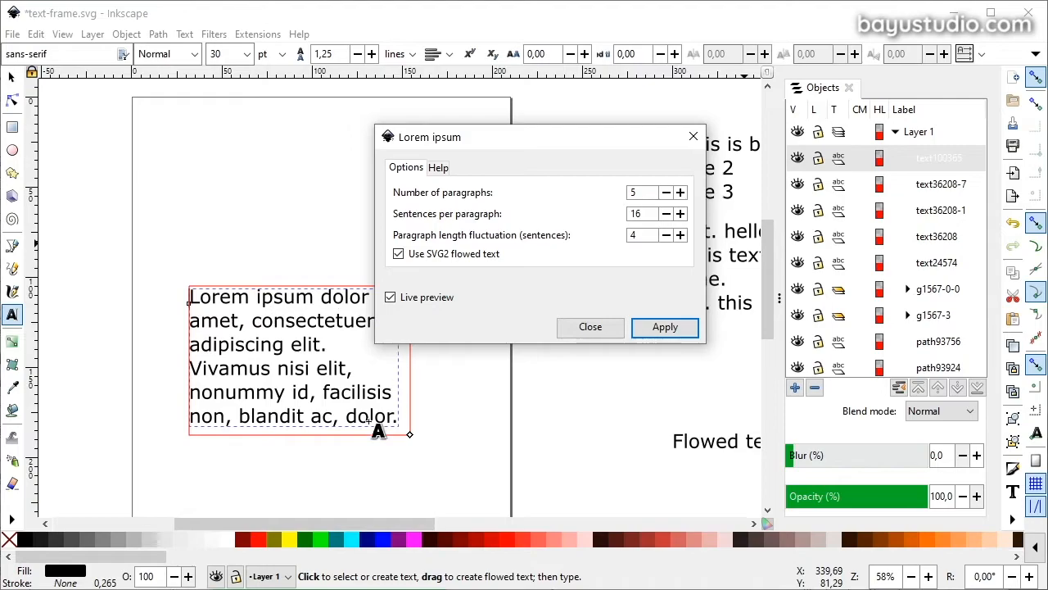
click(667, 327)
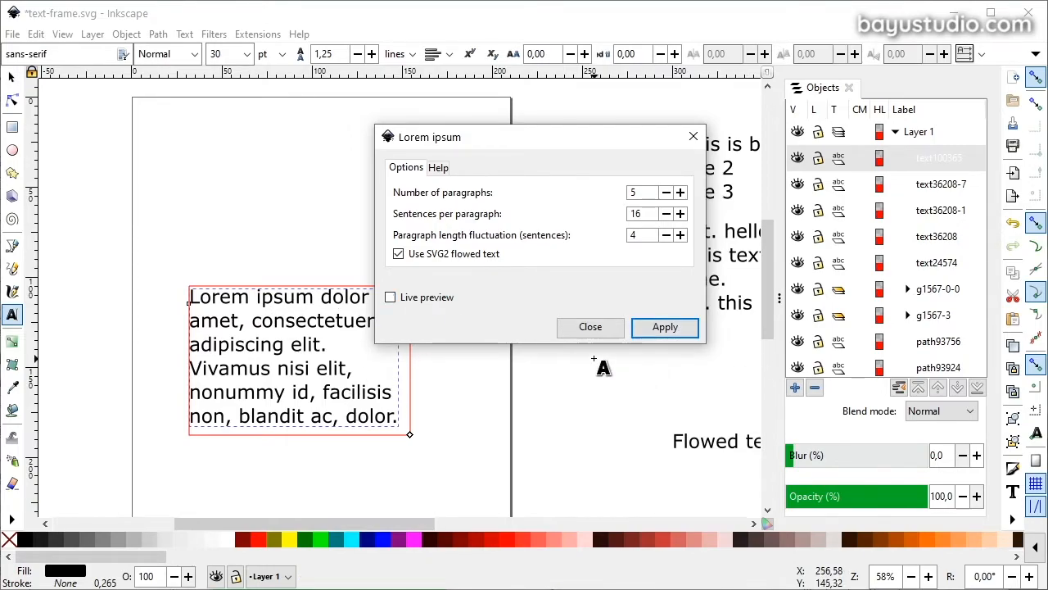
click(692, 139)
Move the Lorem ipsum text to the upper part of the page and enlarge its frame to about 144 by 100 mm.
click(11, 76)
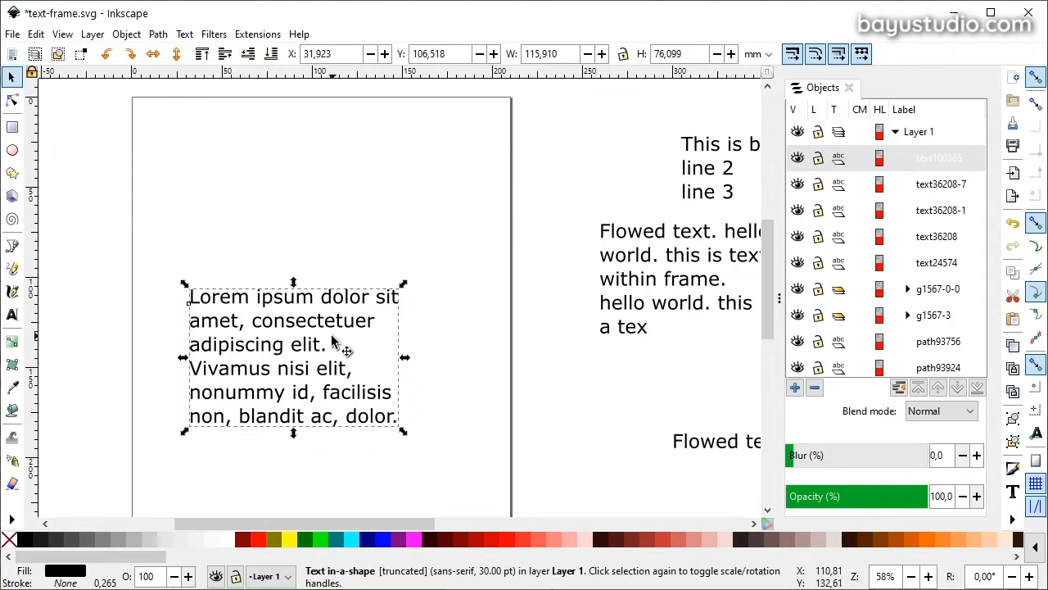
drag(288, 298, 287, 174)
double_click(285, 164)
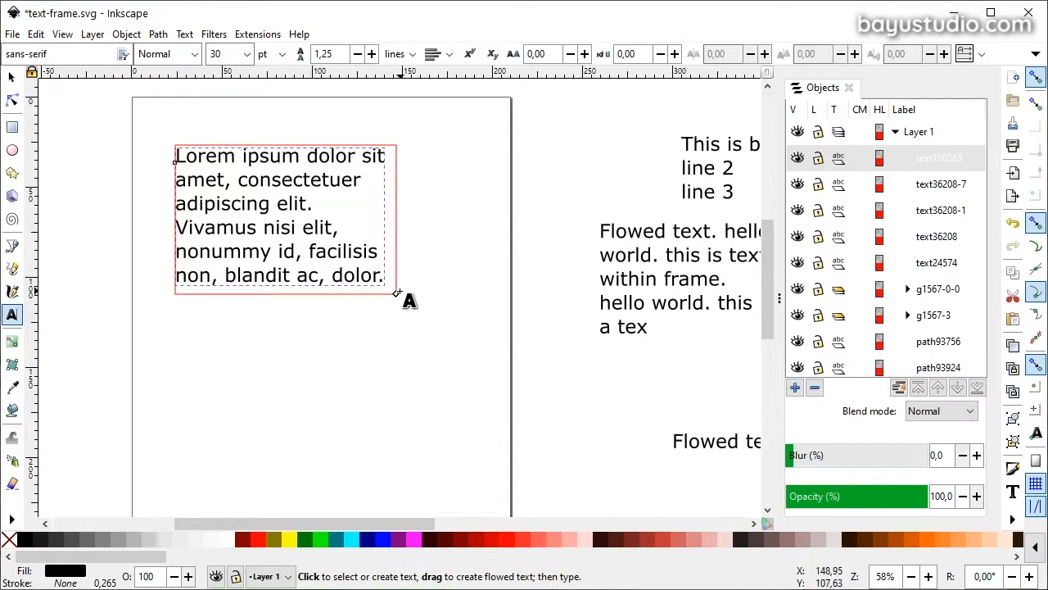
drag(396, 293, 435, 325)
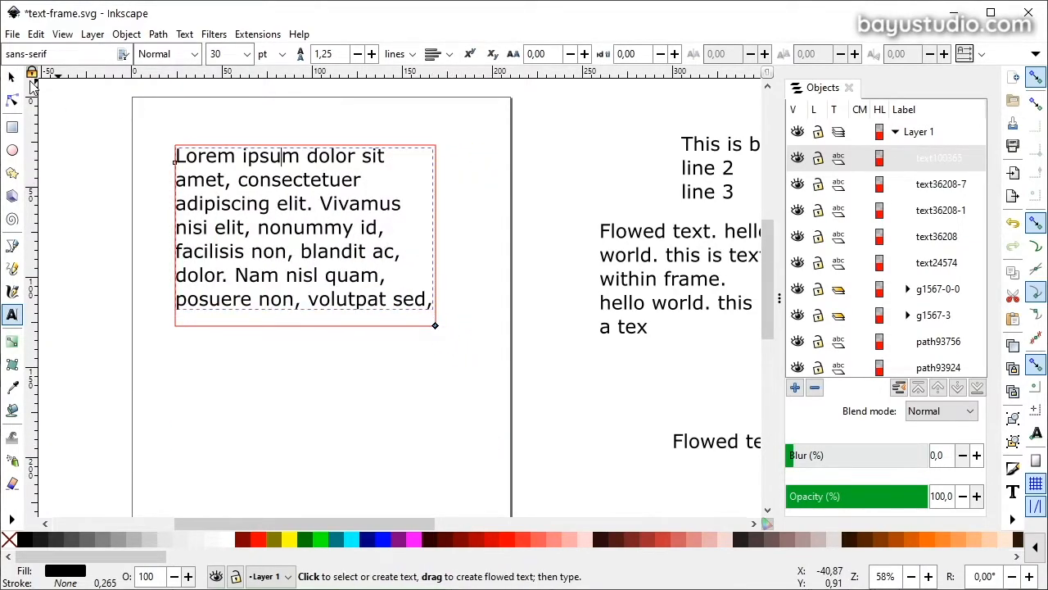
click(11, 76)
Try 14 pt for the entire Lorem ipsum text, including its overflow, and settle on a font size of 16 pt.
double_click(247, 209)
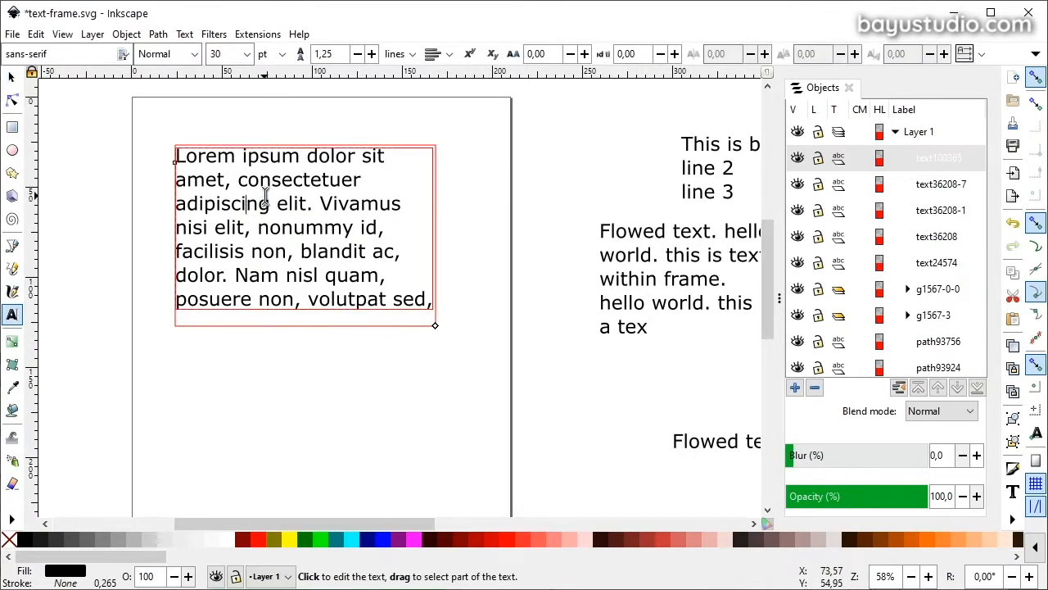
key(ctrl+a)
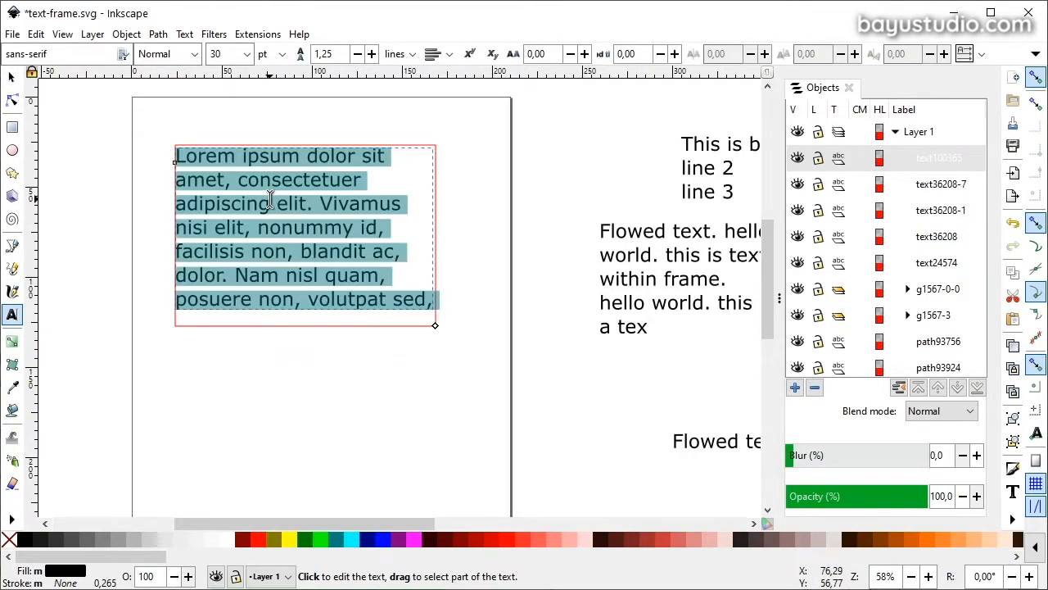
click(248, 55)
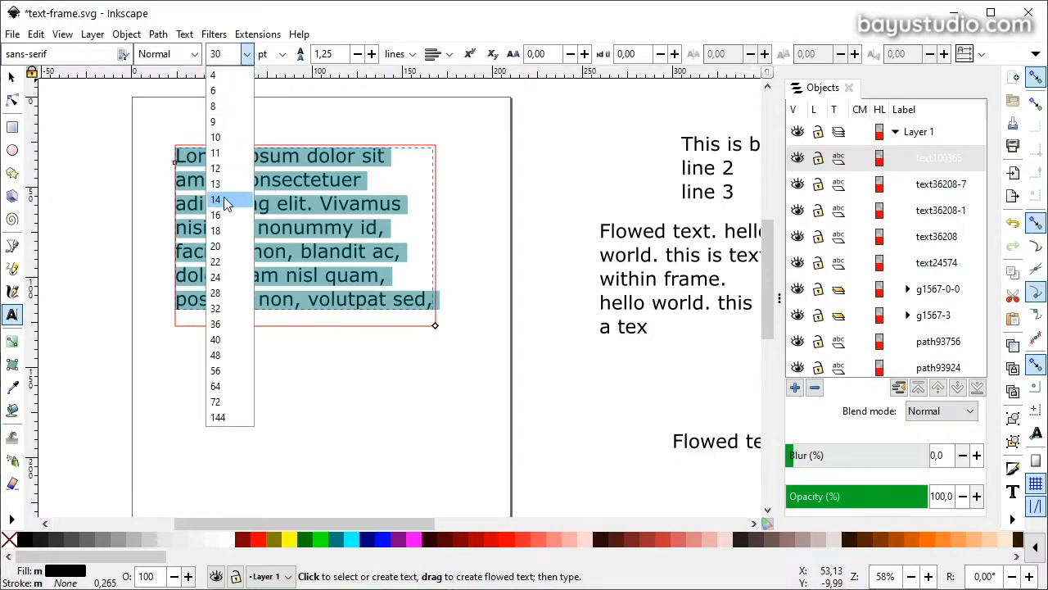
click(223, 201)
click(247, 54)
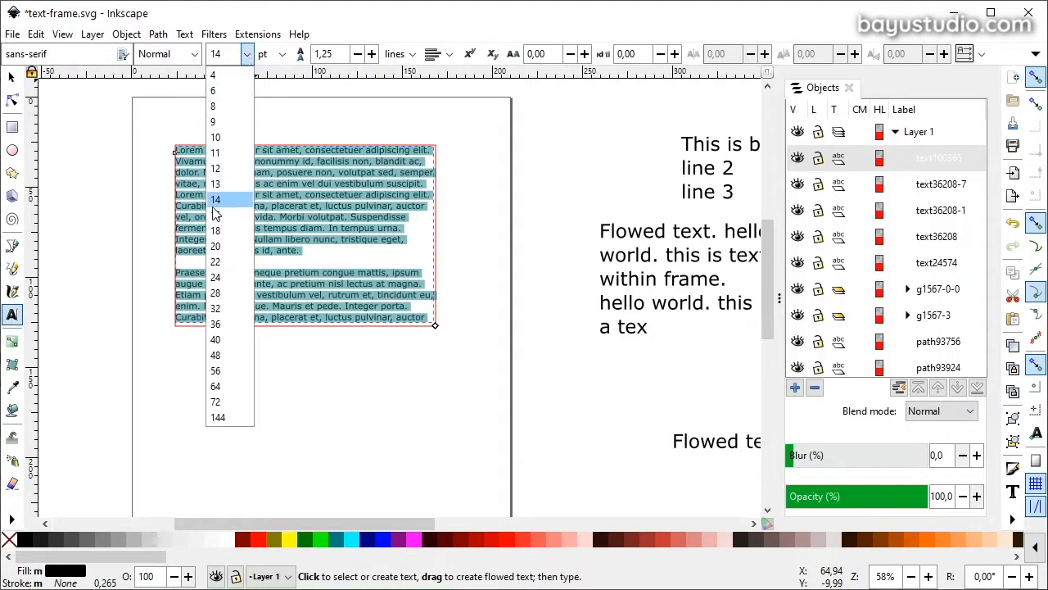
click(217, 202)
Move the text block to about X 14.7, Y 8.1 mm and enlarge its frame so the text spans about 156 by 111 mm.
click(11, 76)
click(301, 397)
drag(319, 250, 291, 228)
double_click(316, 217)
drag(407, 303, 431, 332)
key(F1)
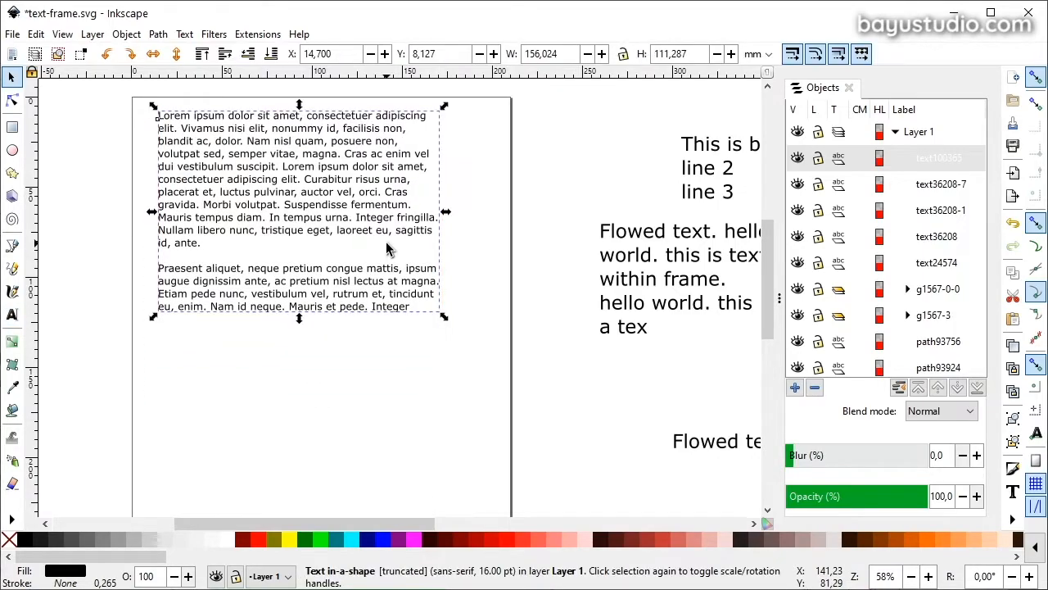
Move the text block down the page and bring the two chicken drawings from above the page into the freed space.
drag(315, 188, 333, 384)
scroll(541, 287, up, 6)
click(361, 176)
drag(199, 266, 491, 97)
drag(367, 174, 365, 322)
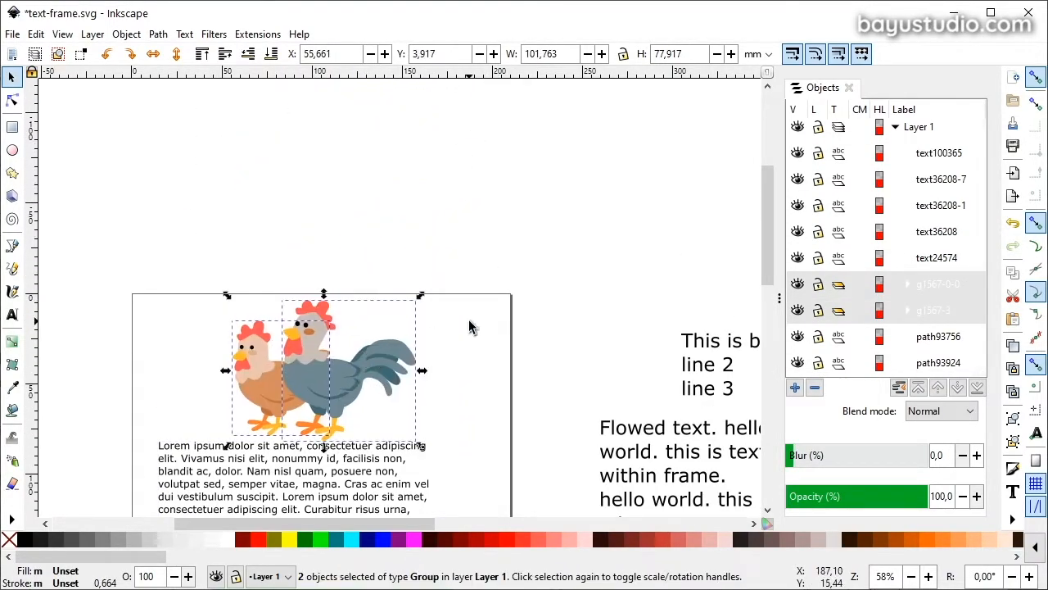
Shift the chickens slightly down and lower the text block beneath them to about X 10.2, Y 119.8 mm.
scroll(469, 320, down, 3)
drag(327, 197, 328, 208)
click(336, 291)
drag(323, 310, 296, 373)
click(488, 334)
click(296, 330)
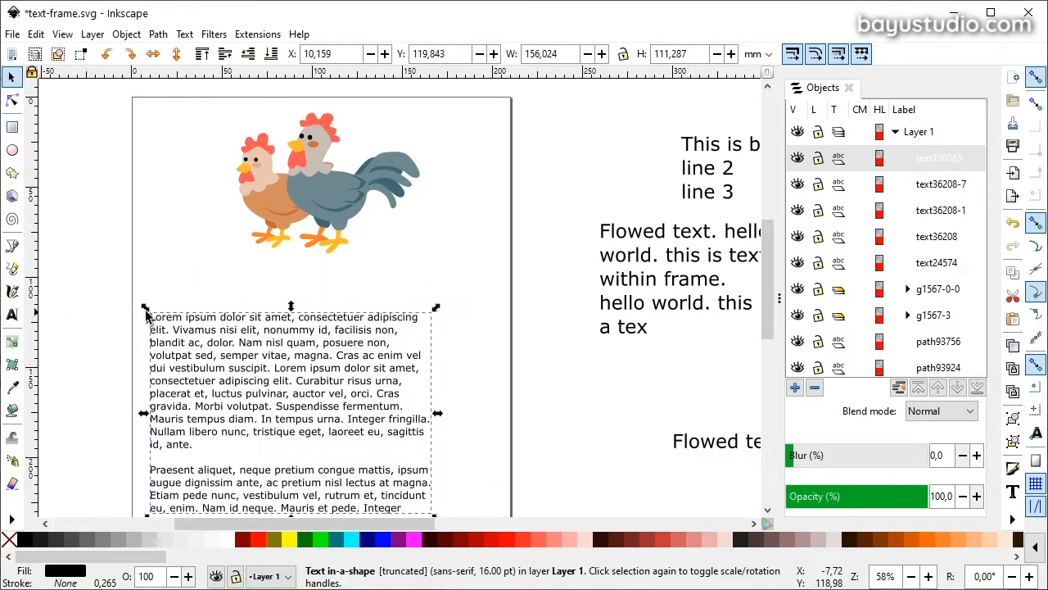
Copy the opening words "Lorem ipsum dolor" into a separate 30 pt heading above the text block, at about X 9.7, Y 101.4 mm.
double_click(219, 317)
drag(250, 317, 136, 316)
key(ctrl+c)
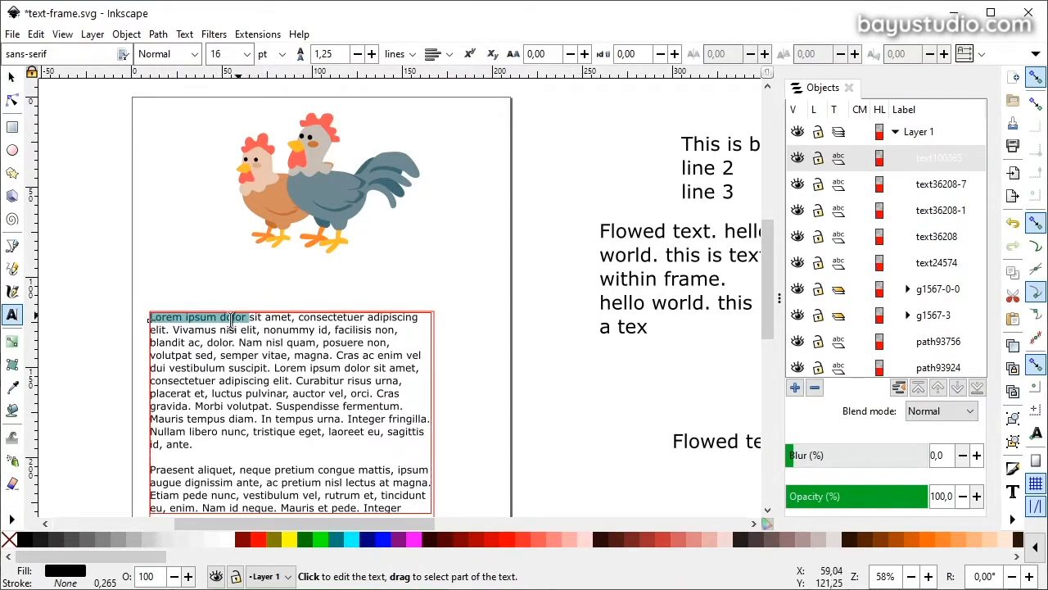
click(12, 76)
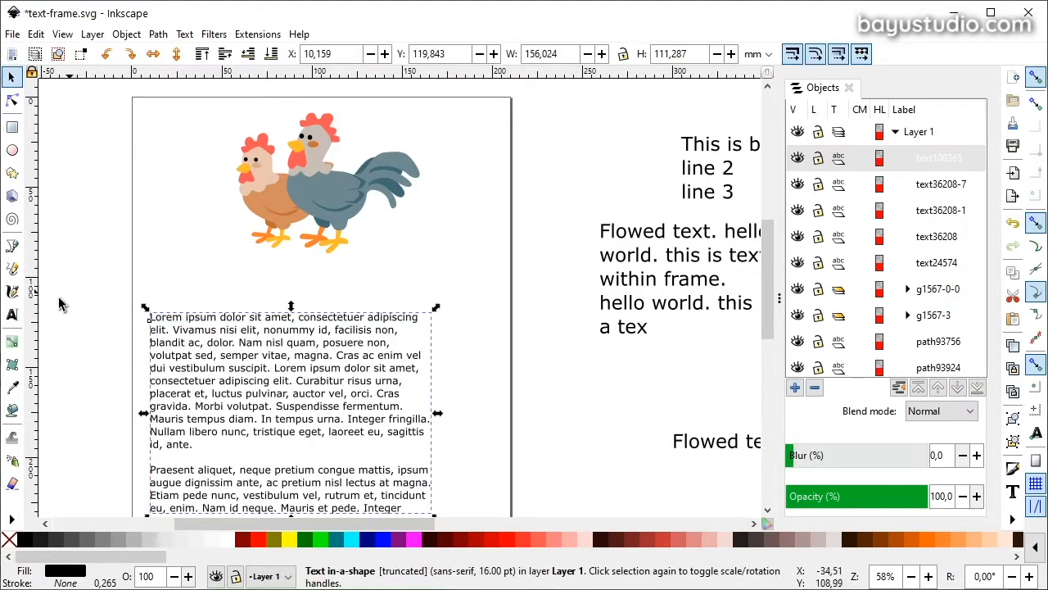
click(12, 313)
click(149, 272)
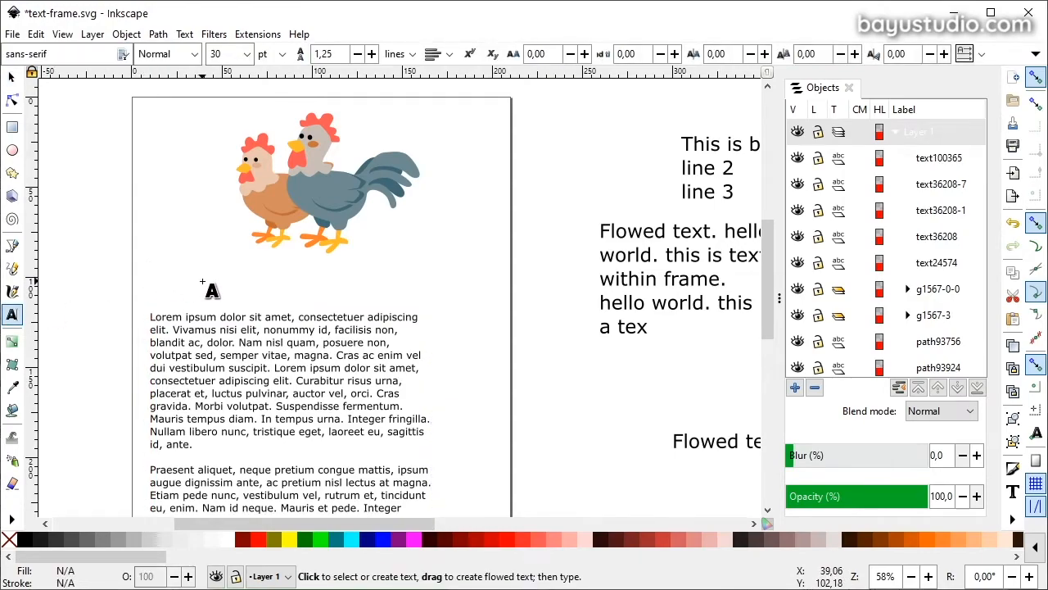
key(ctrl+v)
click(12, 77)
drag(257, 288, 254, 306)
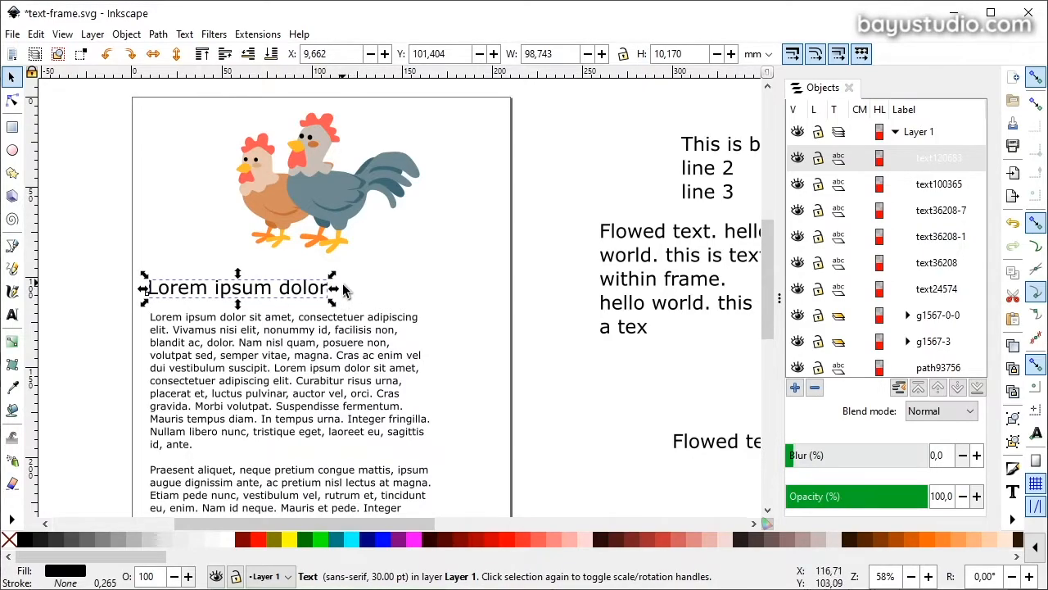
click(548, 307)
Enlarge the frame of the text block beneath the heading so its text spans about 191 by 161 mm.
click(281, 369)
scroll(456, 390, down, 4)
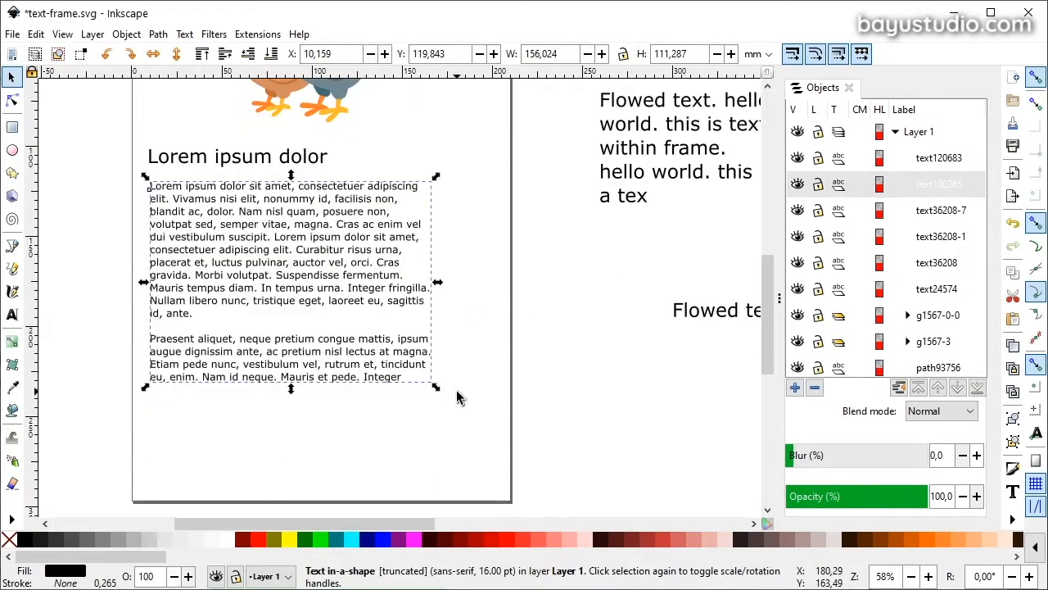
double_click(374, 355)
drag(434, 389, 492, 473)
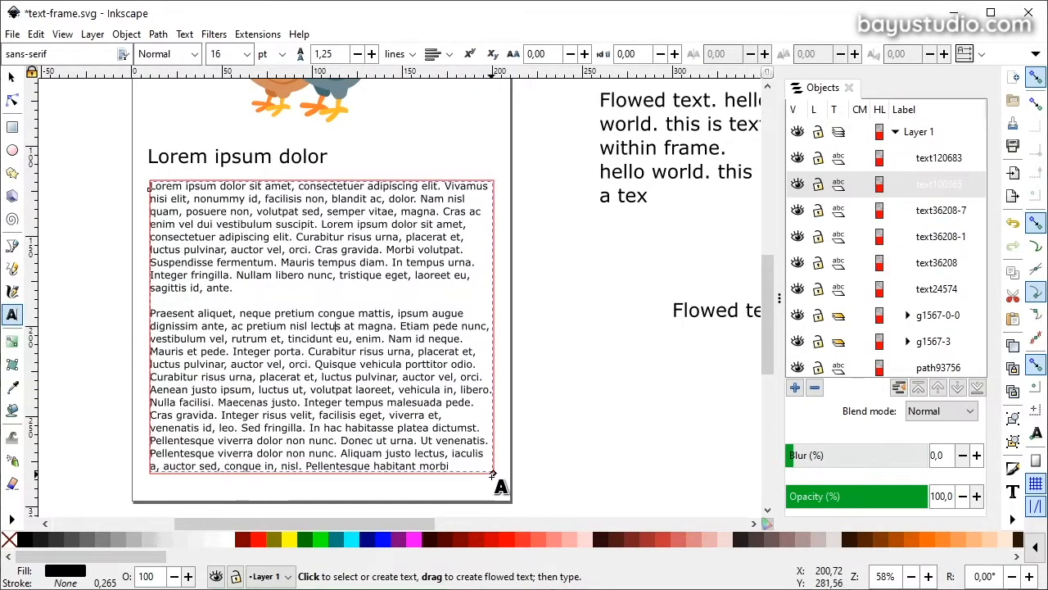
key(F1)
scroll(467, 290, up, 2)
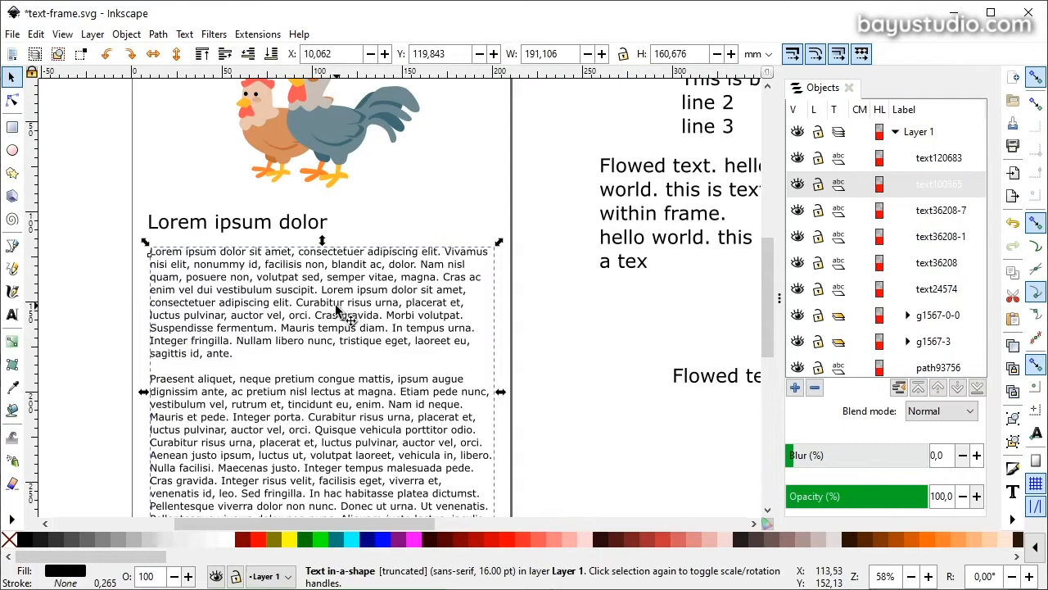
click(366, 358)
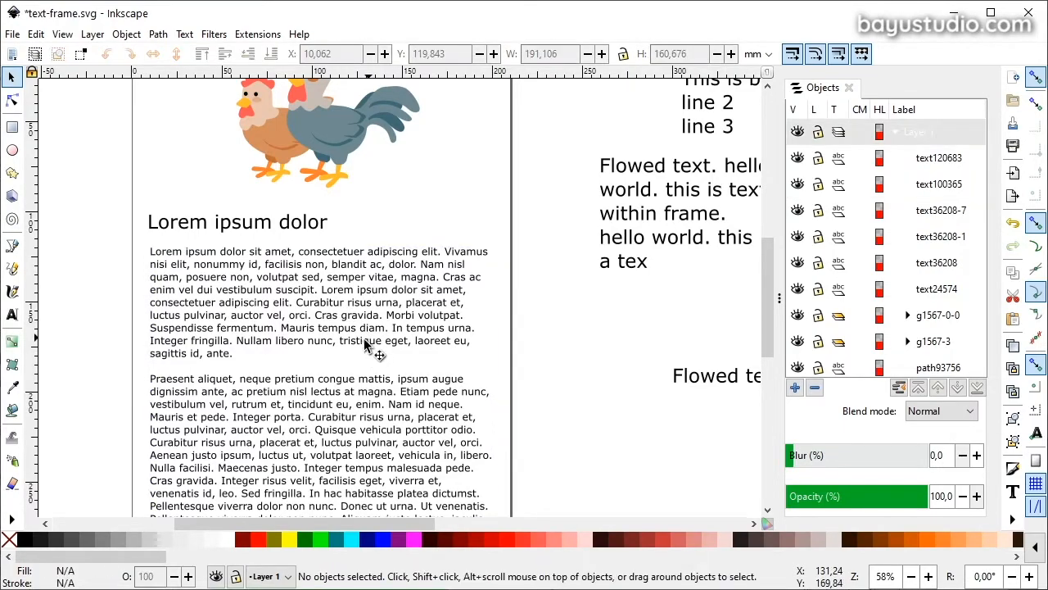
click(347, 344)
scroll(459, 385, down, 2)
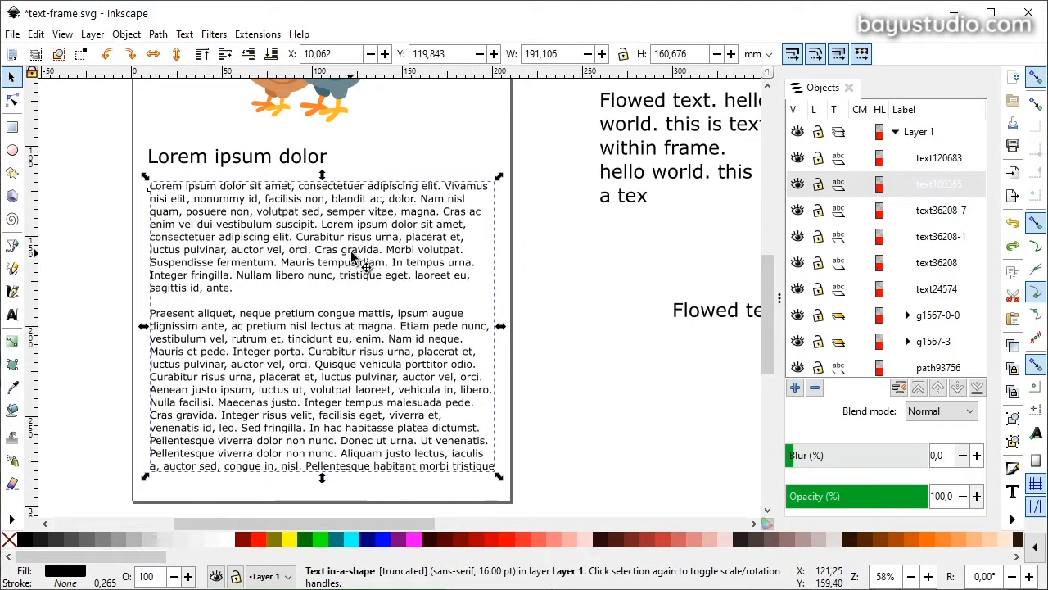
Draw a green ellipse about 81 by 72 mm and a rectangle about 70 by 56 mm side by side below the page.
scroll(13, 246, down, 6)
click(12, 149)
drag(142, 467, 289, 336)
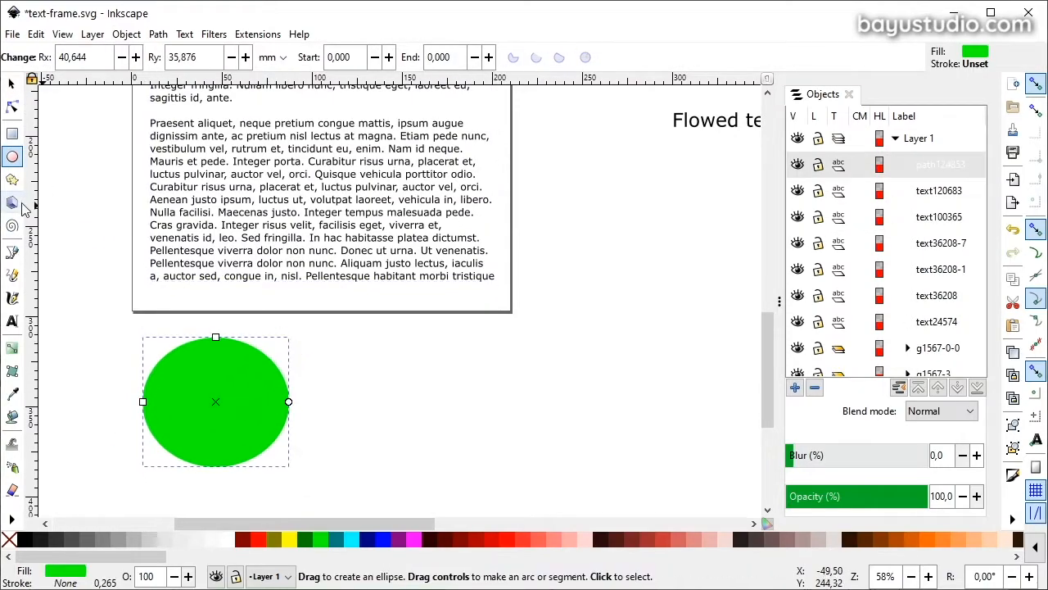
click(12, 133)
drag(309, 440, 436, 340)
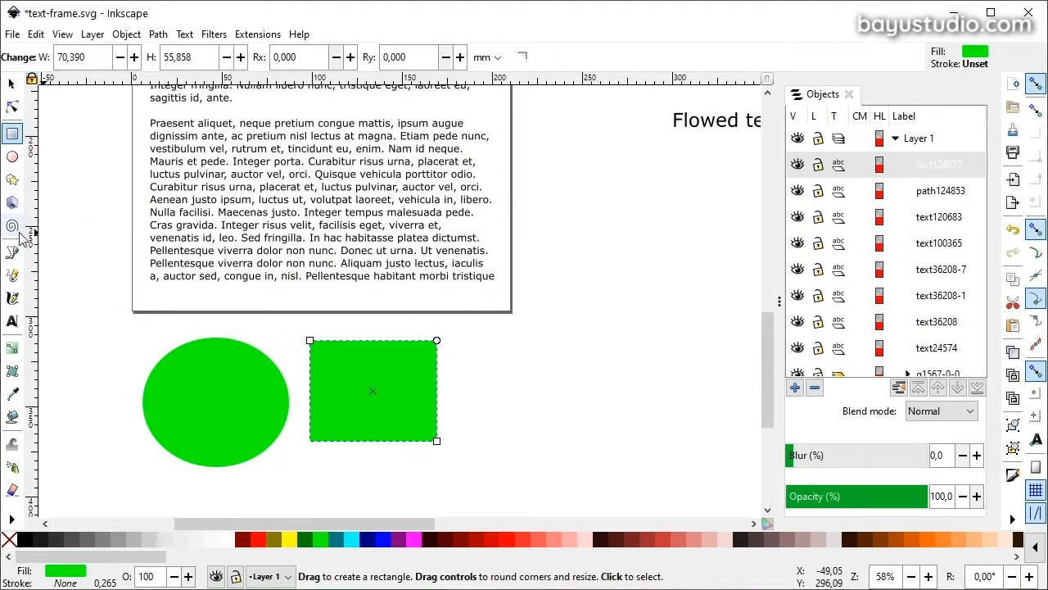
Add a green five-pointed star about 113 by 108 mm at about X 187.6, Y 288 mm, and save the document.
click(12, 179)
drag(505, 419, 602, 382)
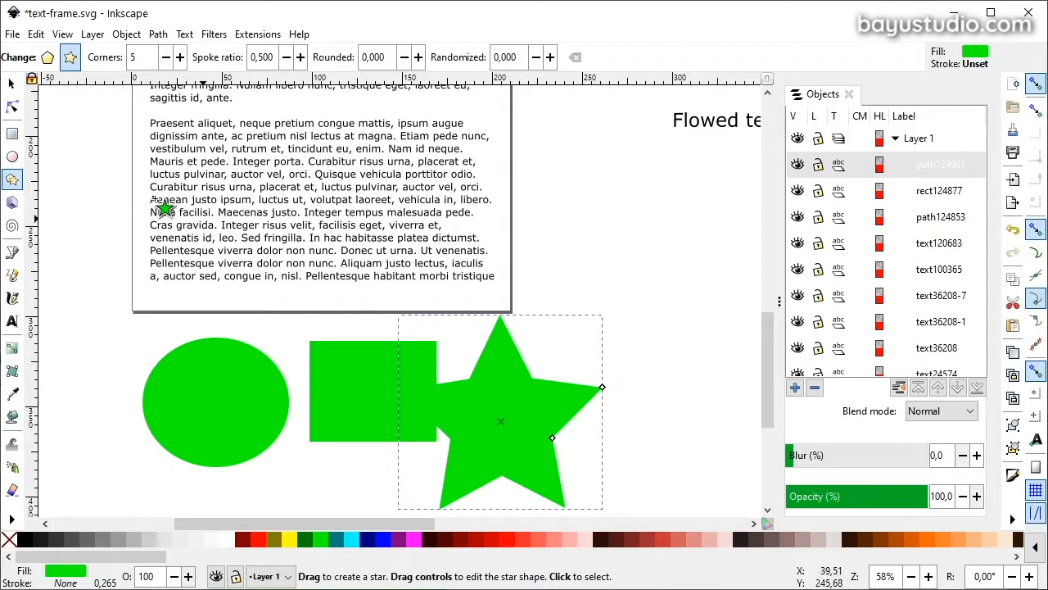
click(12, 82)
drag(489, 403, 582, 393)
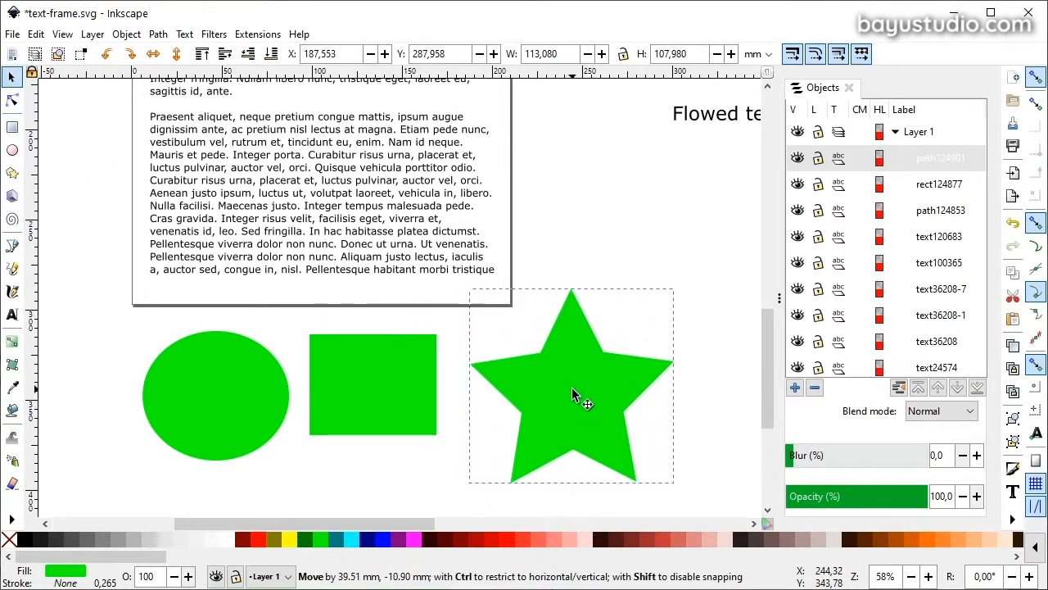
click(402, 387)
click(552, 386)
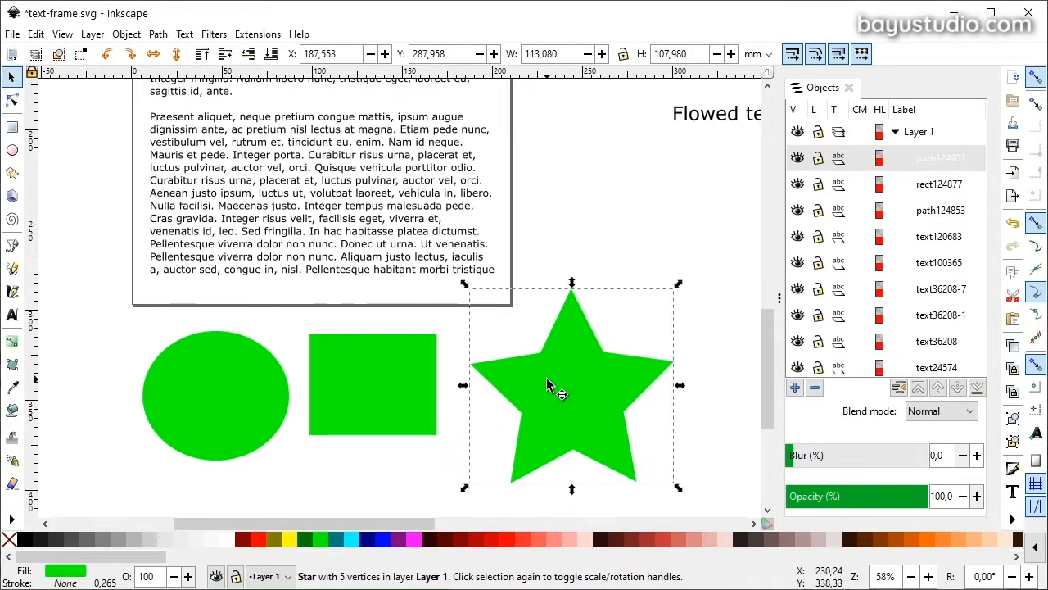
key(ctrl+s)
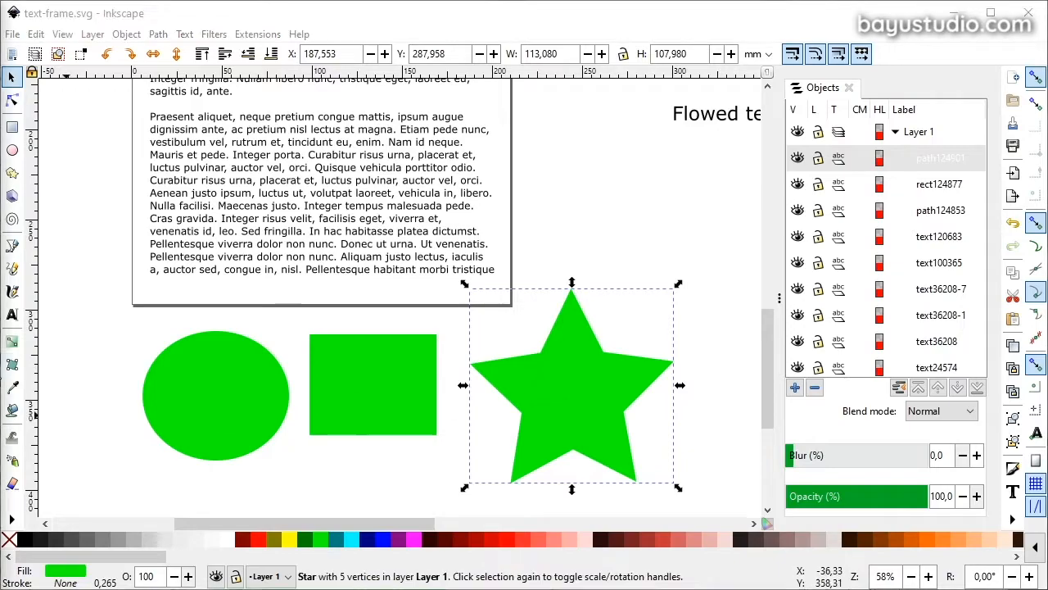
Flow the text block into the ellipse, rectangle and star, selecting the shapes in that order before the text.
scroll(368, 393, up, 2)
scroll(363, 388, down, 2)
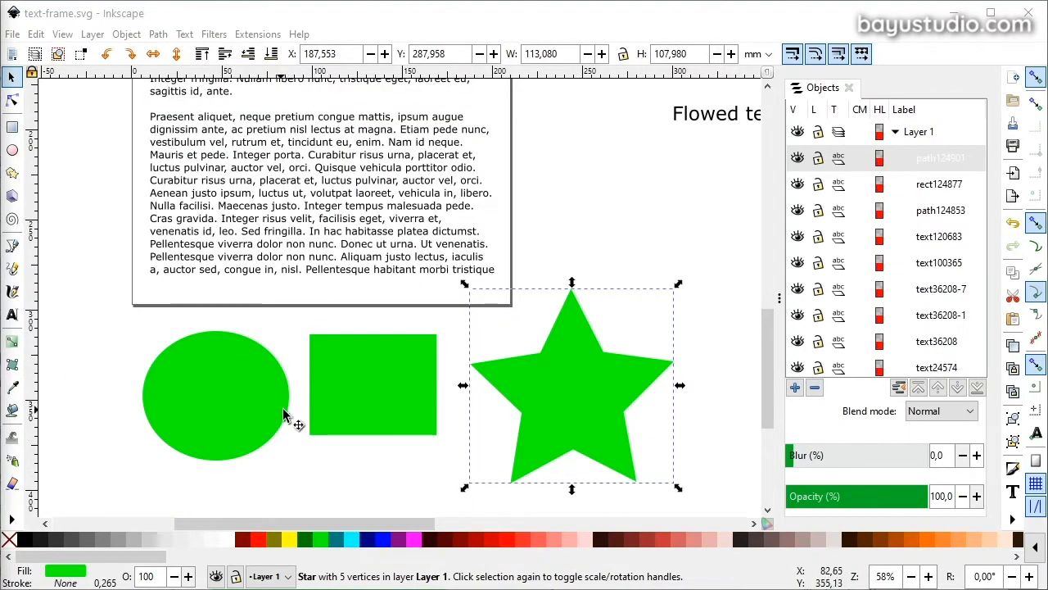
click(229, 416)
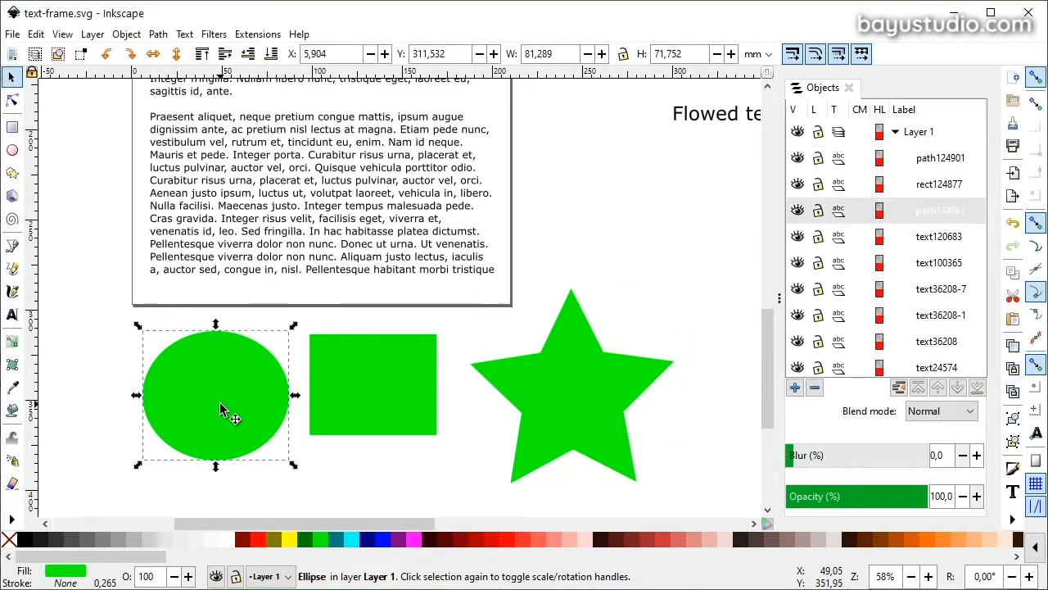
shift+click(397, 391)
shift+click(556, 406)
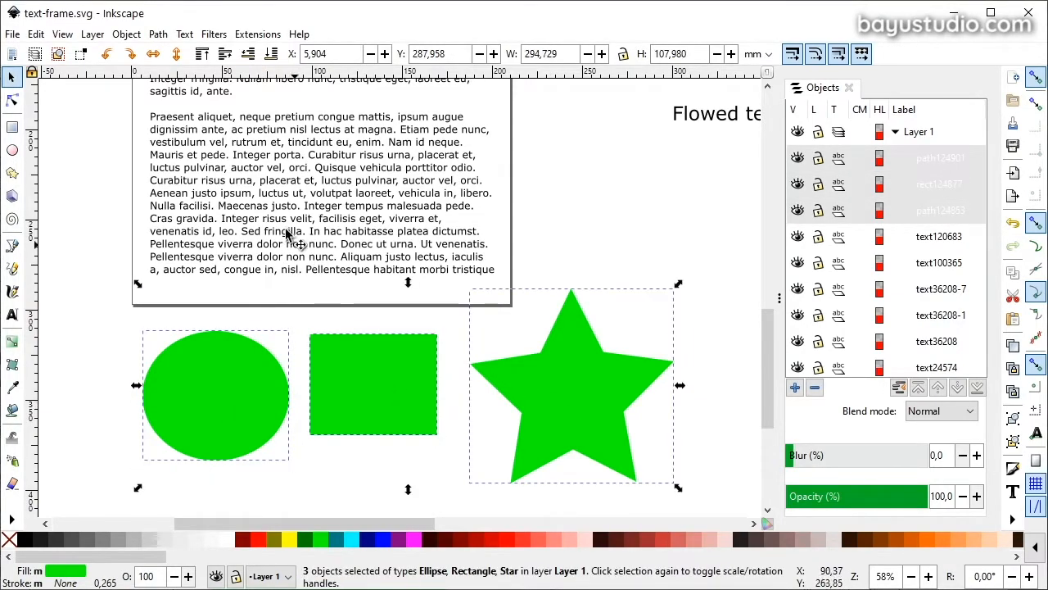
shift+click(280, 178)
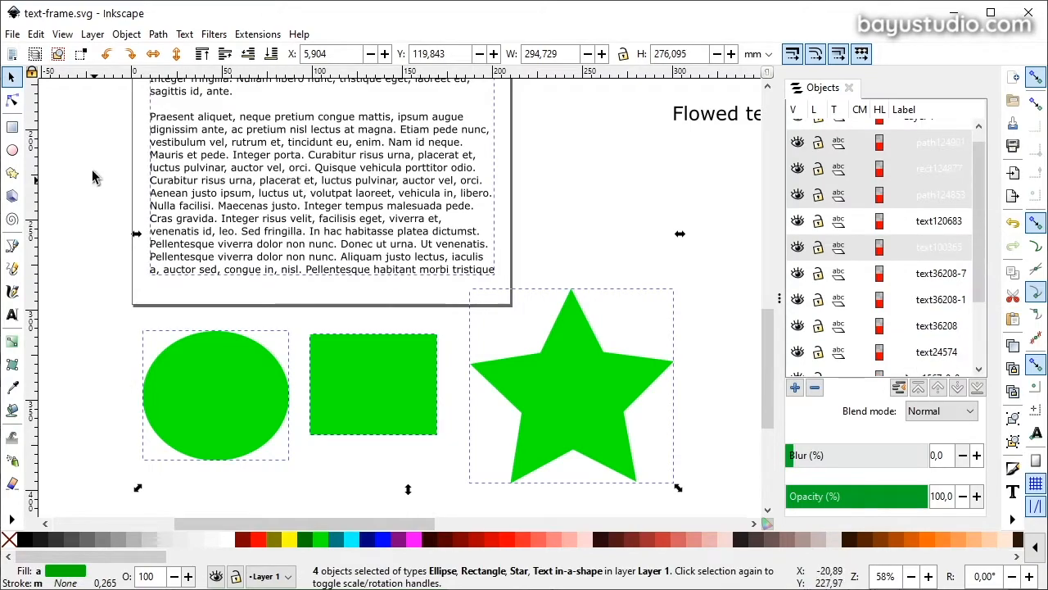
click(185, 35)
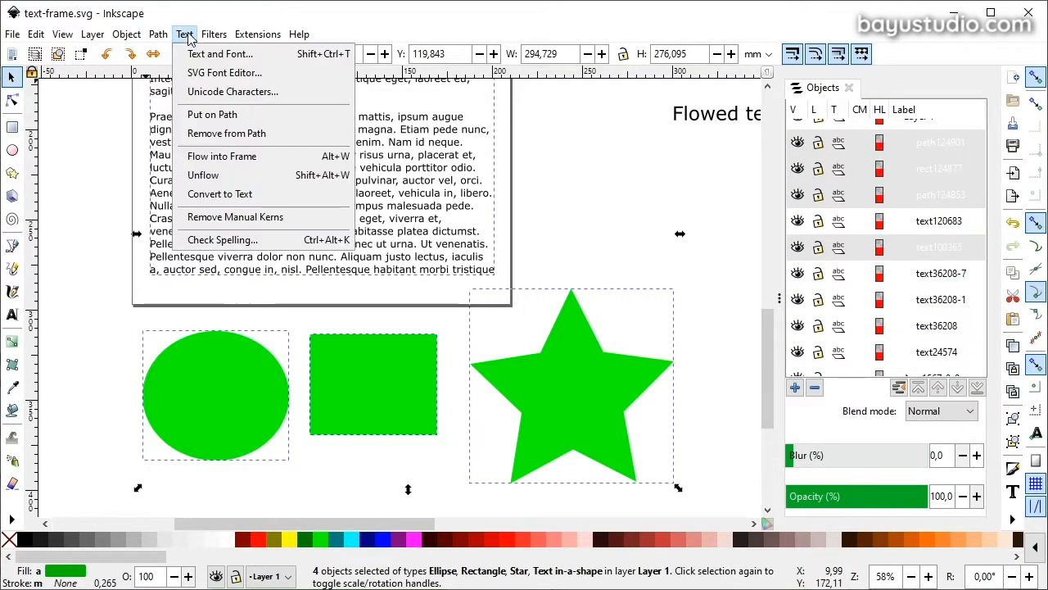
click(229, 163)
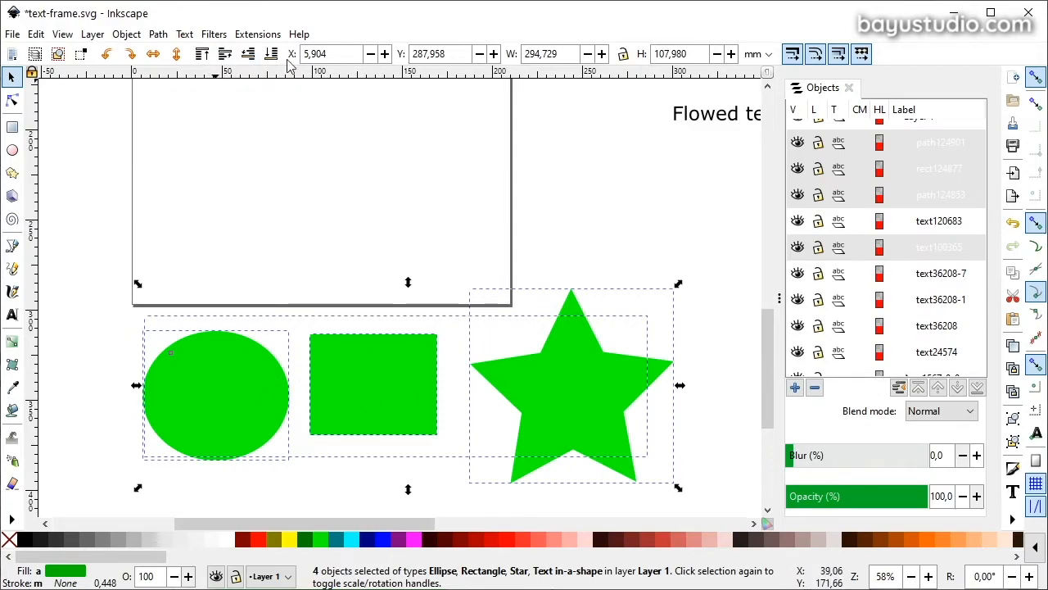
click(256, 235)
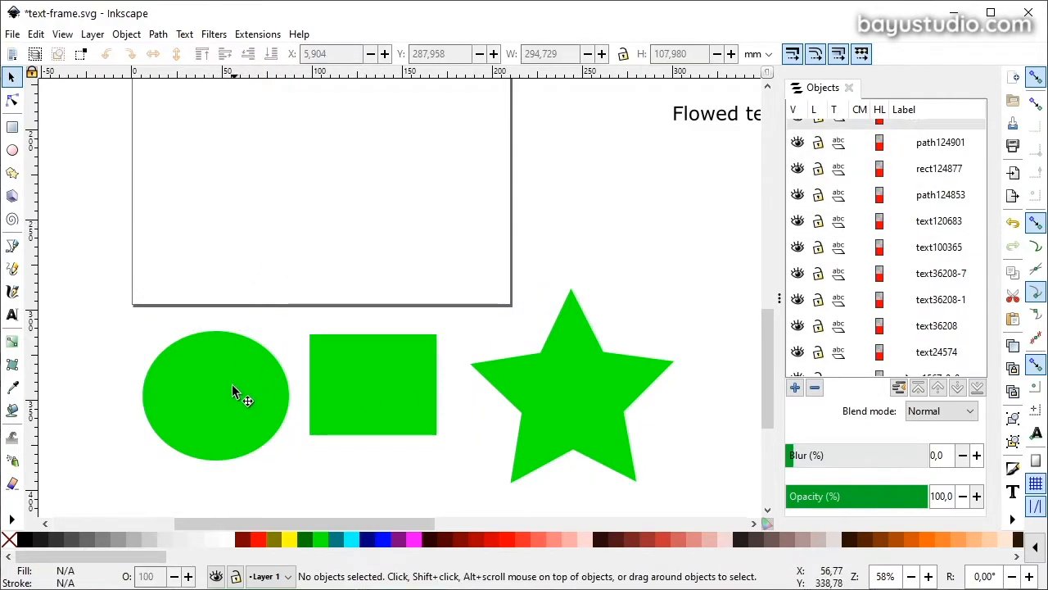
Lower the ellipse, rectangle and star to the bottom of the stack, behind the flowed text.
click(234, 385)
shift+click(402, 385)
shift+click(570, 387)
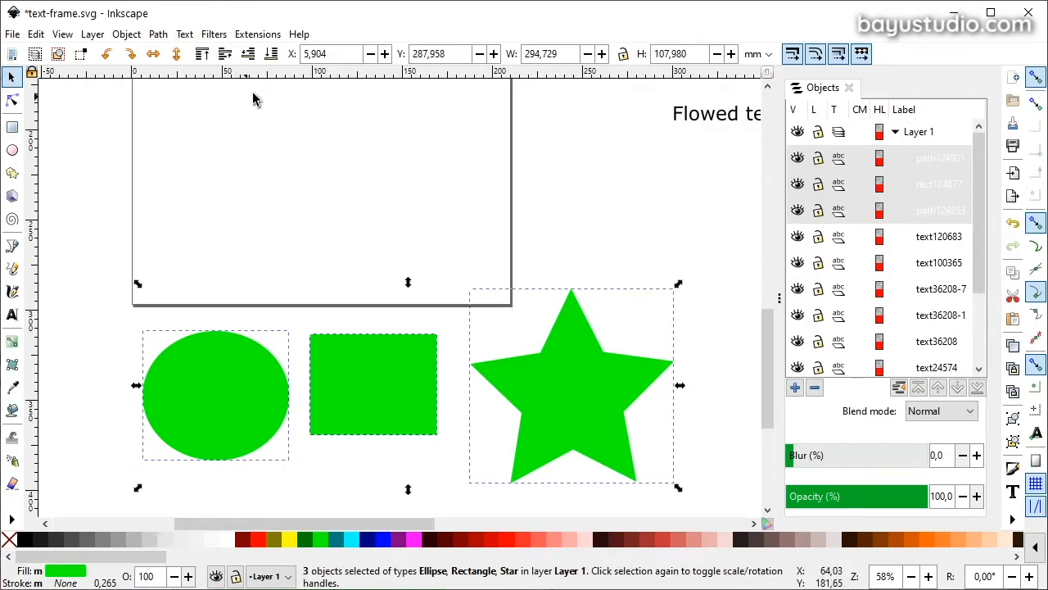
click(271, 53)
click(271, 204)
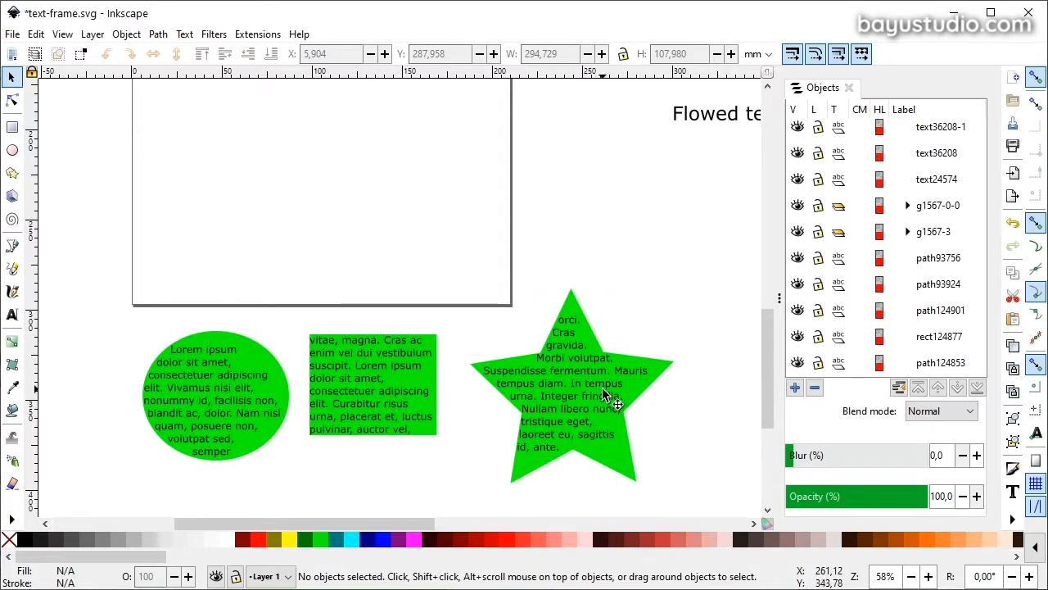
Undo the stacking change and the flowing of the text into the shapes.
click(402, 382)
key(ctrl+z)
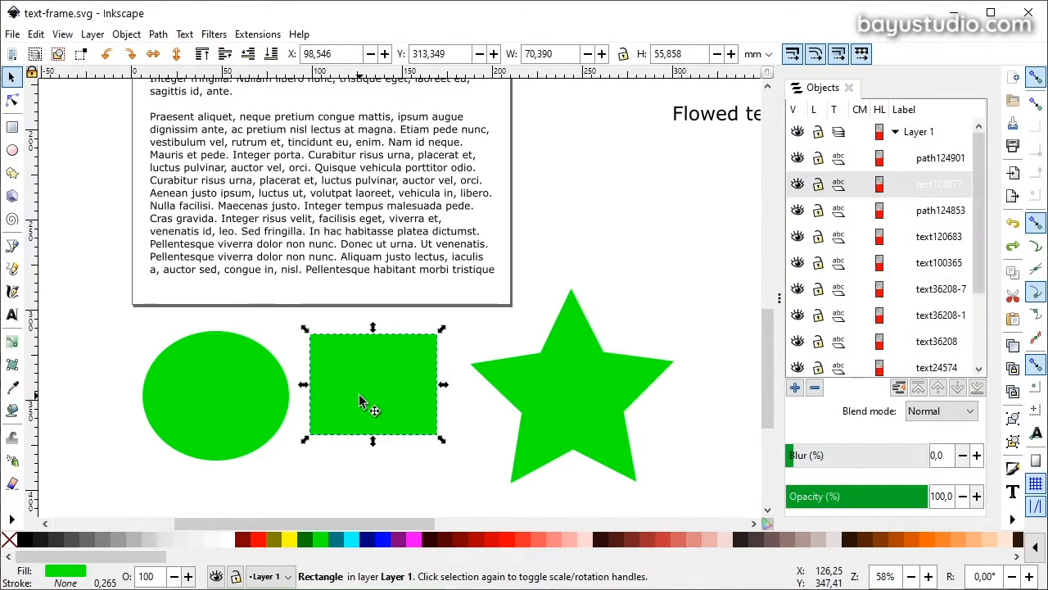
Send the ellipse, rectangle and star to the bottom of the stacking order before reflowing the text.
click(225, 407)
shift+click(424, 388)
shift+click(553, 360)
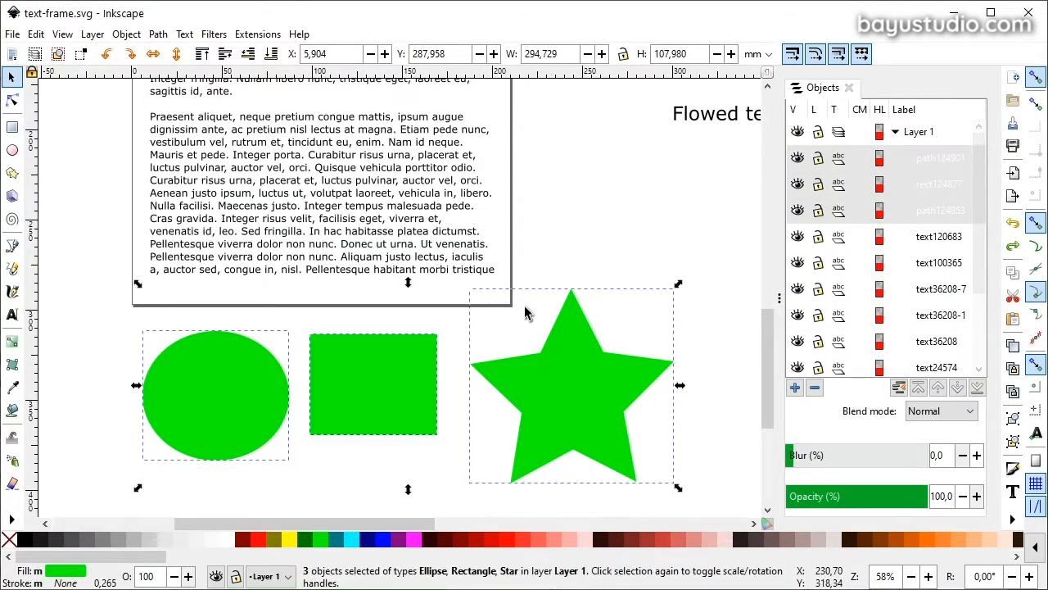
click(271, 54)
click(475, 364)
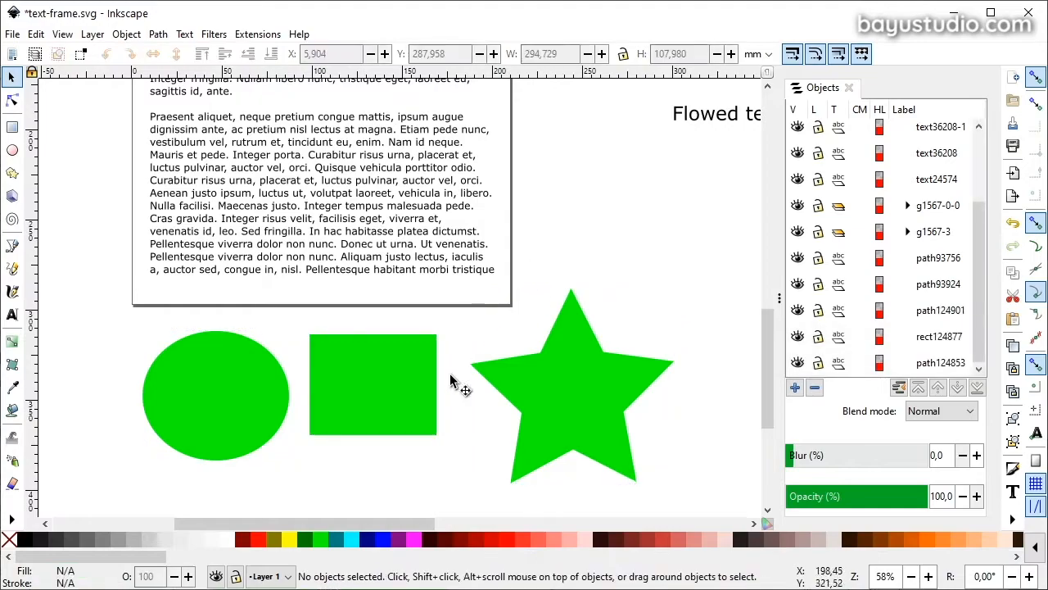
Flow the text block into the shapes in the order star, ellipse, rectangle.
click(227, 397)
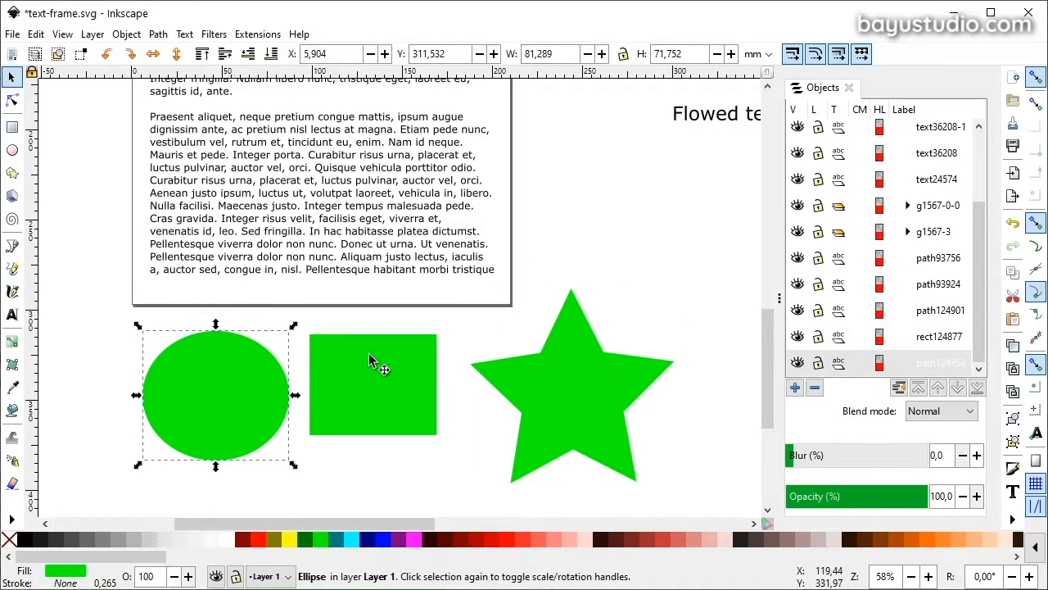
click(573, 393)
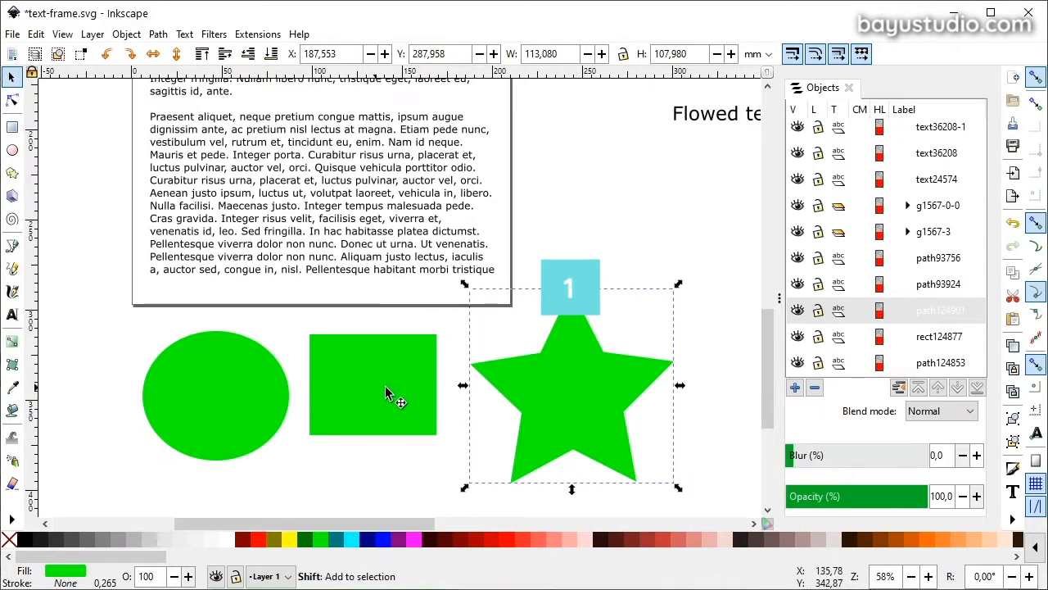
shift+click(178, 391)
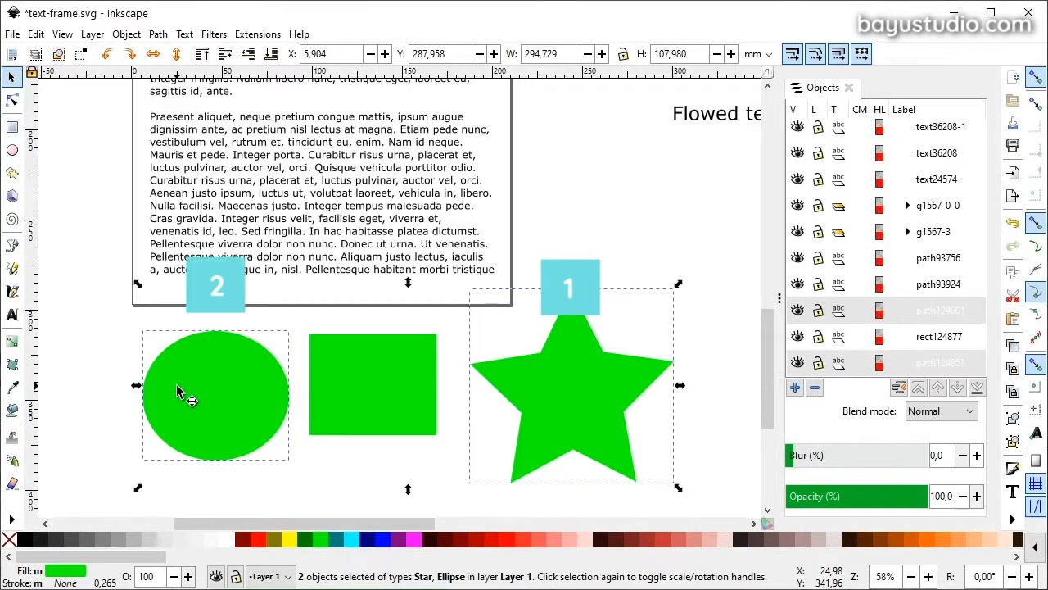
shift+click(388, 390)
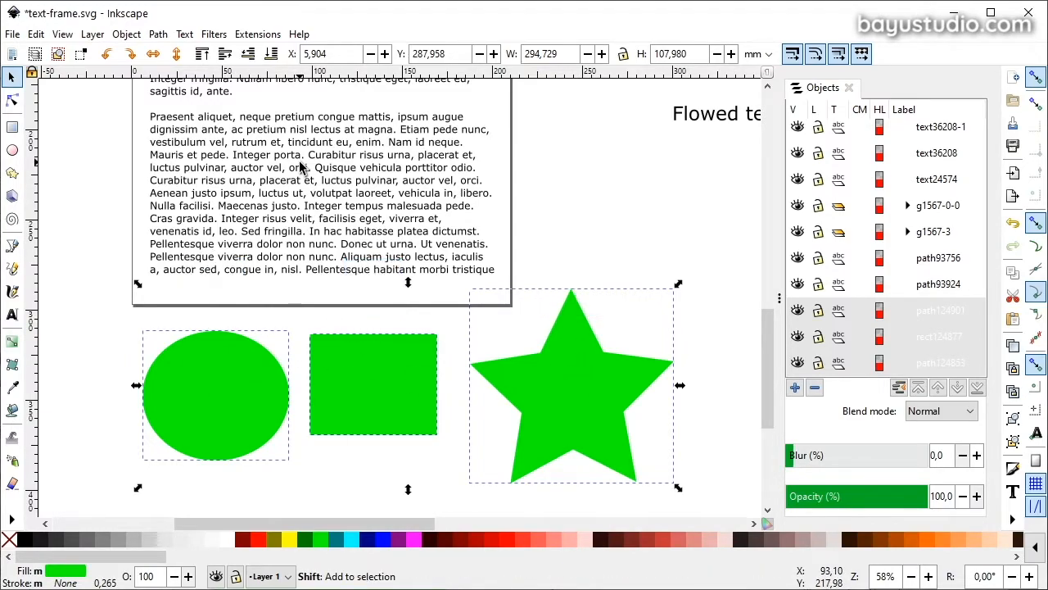
shift+click(297, 159)
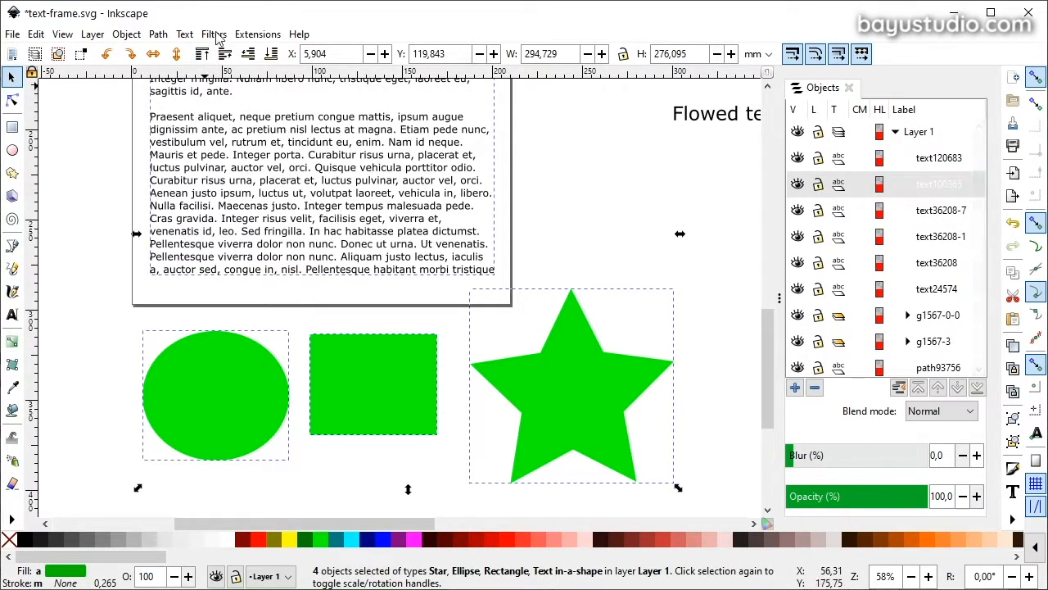
click(184, 34)
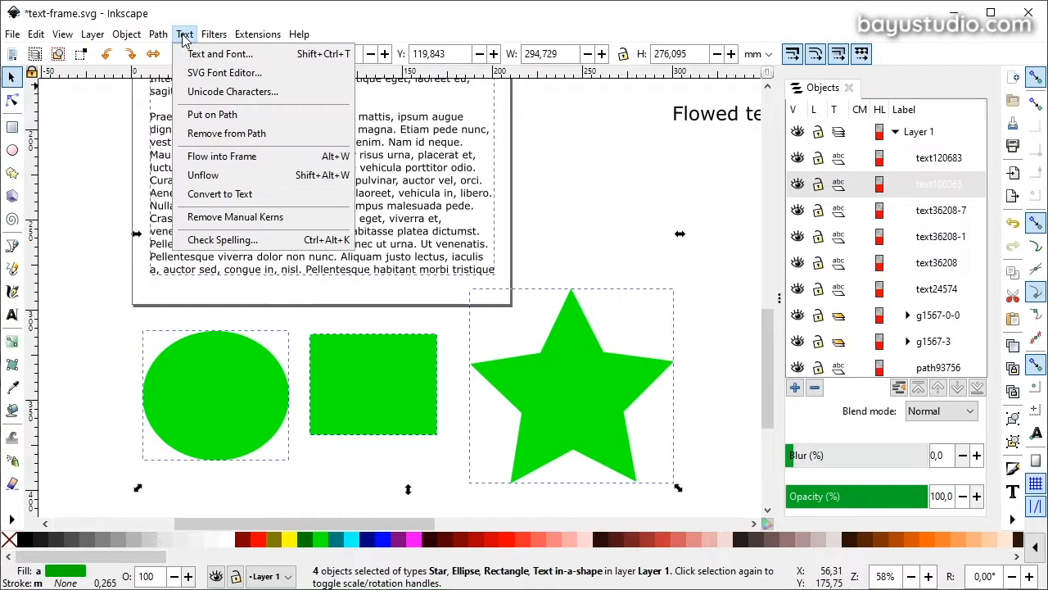
click(243, 159)
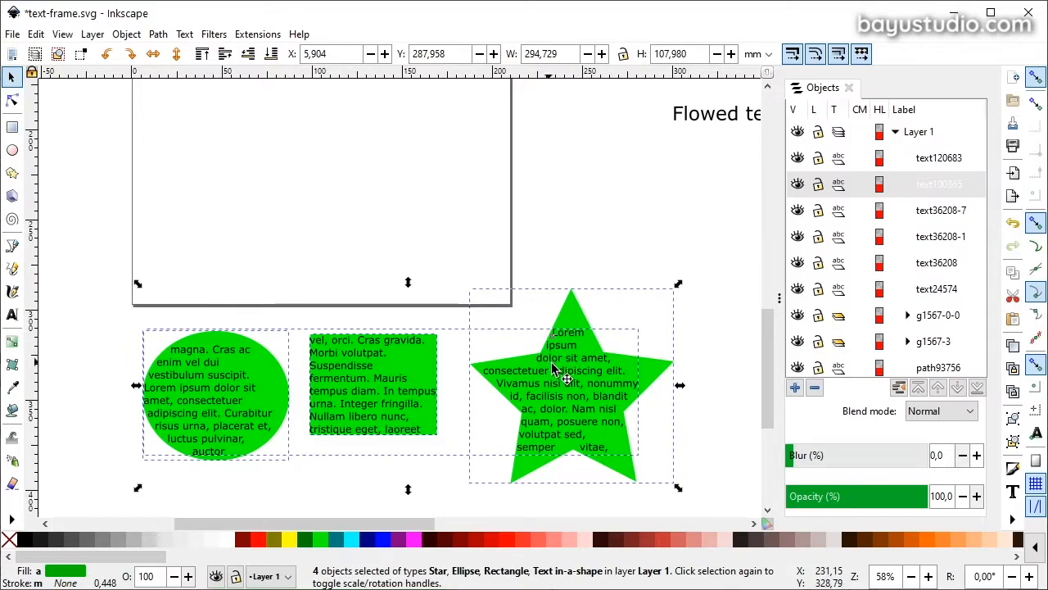
click(375, 492)
Reposition the text-filled shapes: rectangle to about X 97.6, Y 334.7, ellipse to X 6.8, Y 283.8, and star to X 178.9, Y 270.2 mm.
click(421, 370)
drag(418, 363, 445, 369)
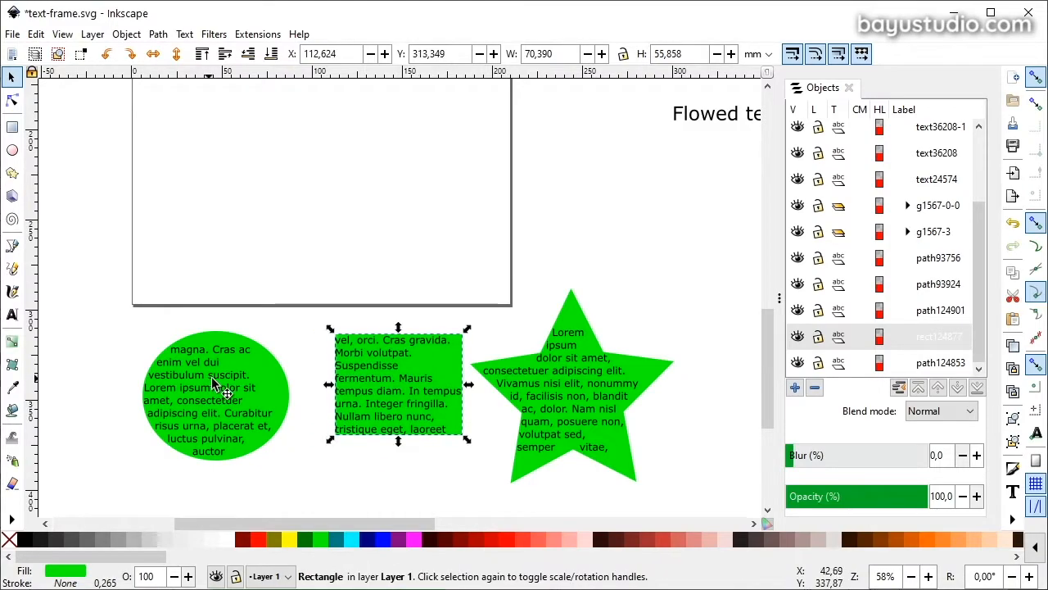
click(279, 384)
drag(279, 384, 280, 334)
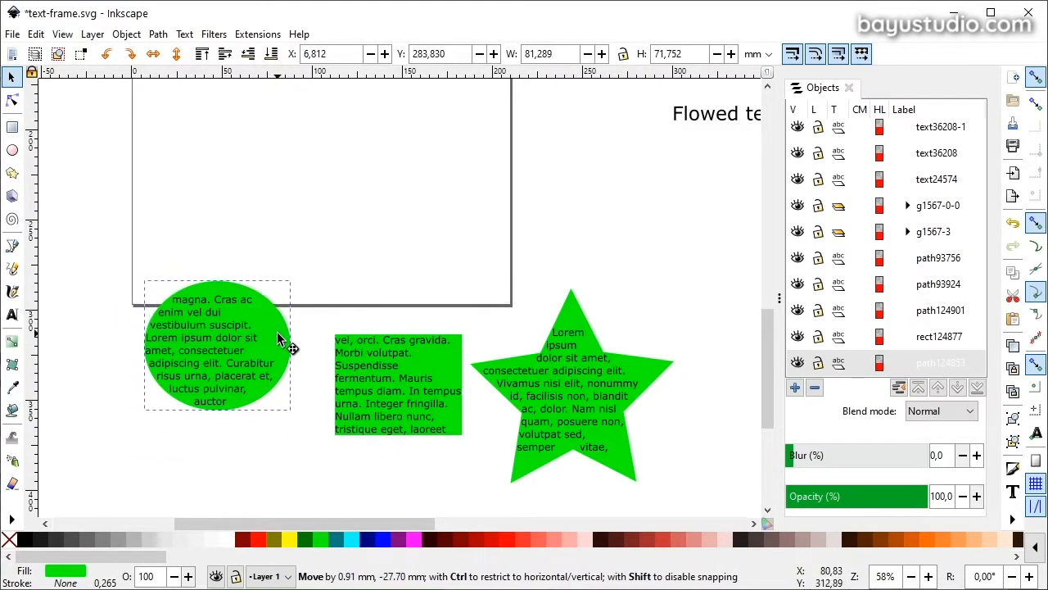
drag(444, 384, 417, 423)
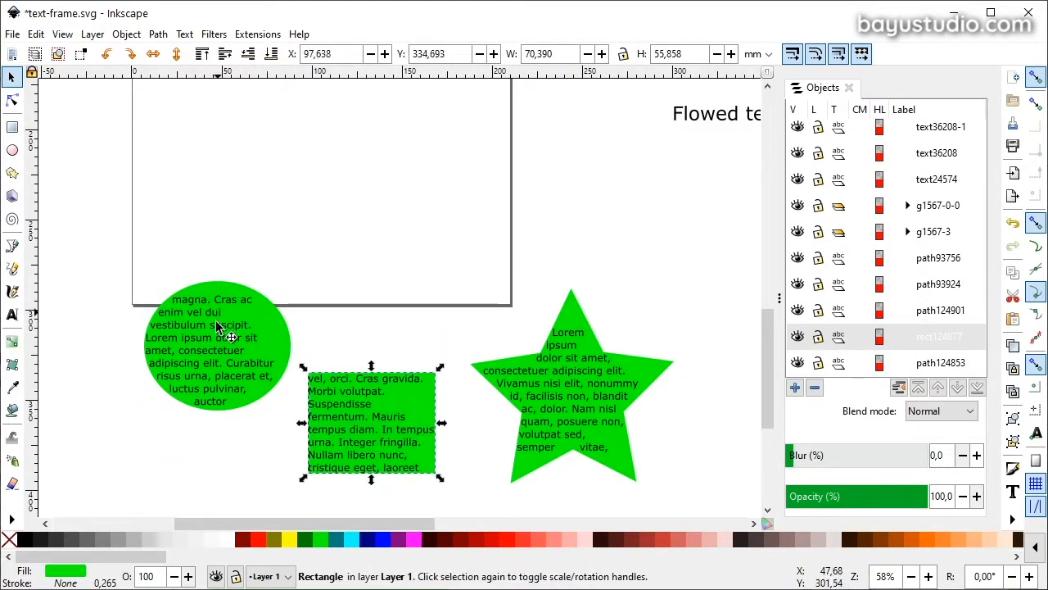
click(601, 352)
drag(662, 374, 647, 342)
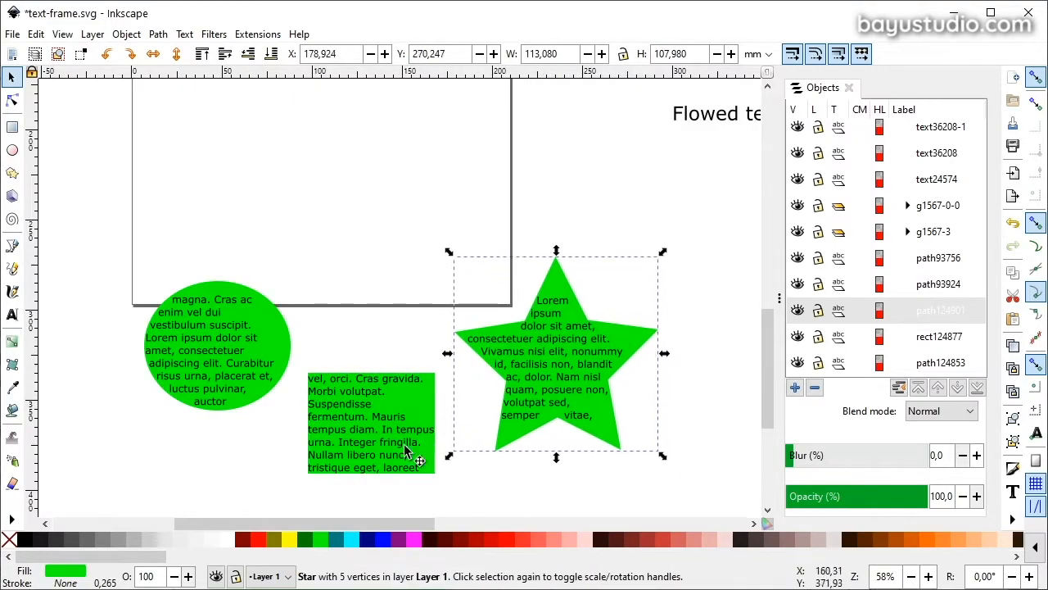
Resize the text-filled rectangle to about 53 mm wide and 64 mm high.
click(416, 410)
key(r)
drag(437, 481, 404, 493)
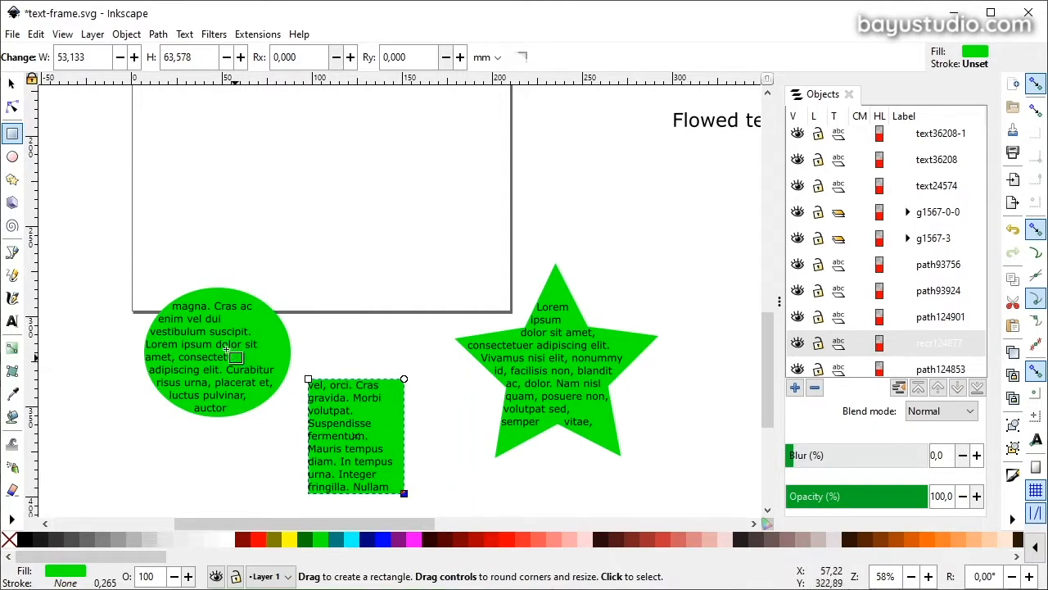
Reshape the text-filled star with the node tool by pulling its outer tip outward to enlarge and slightly rotate it.
click(11, 85)
click(561, 373)
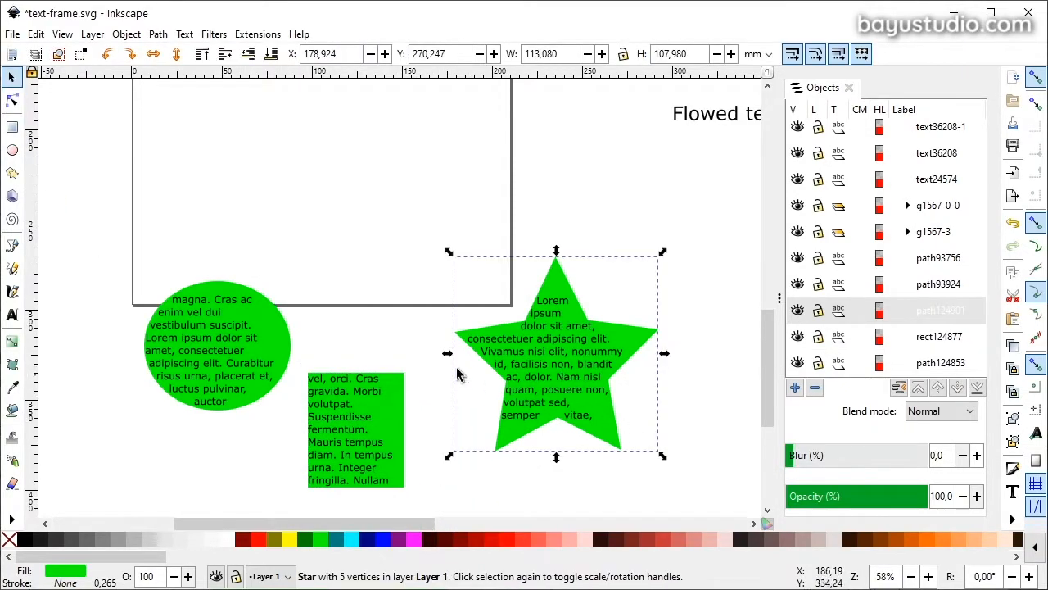
key(t)
click(555, 366)
click(11, 76)
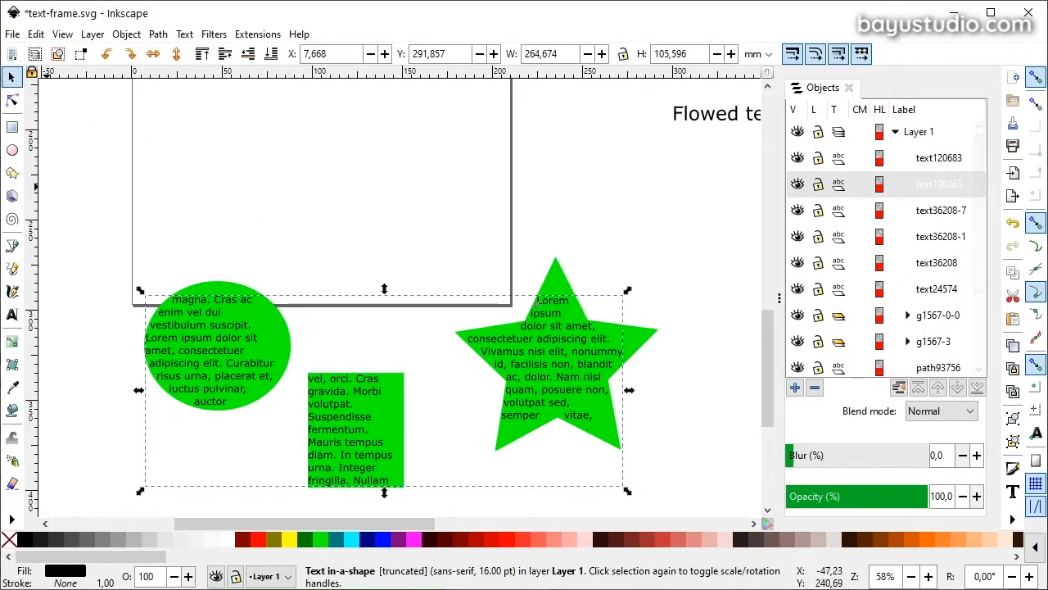
click(12, 99)
click(636, 339)
drag(663, 333, 719, 331)
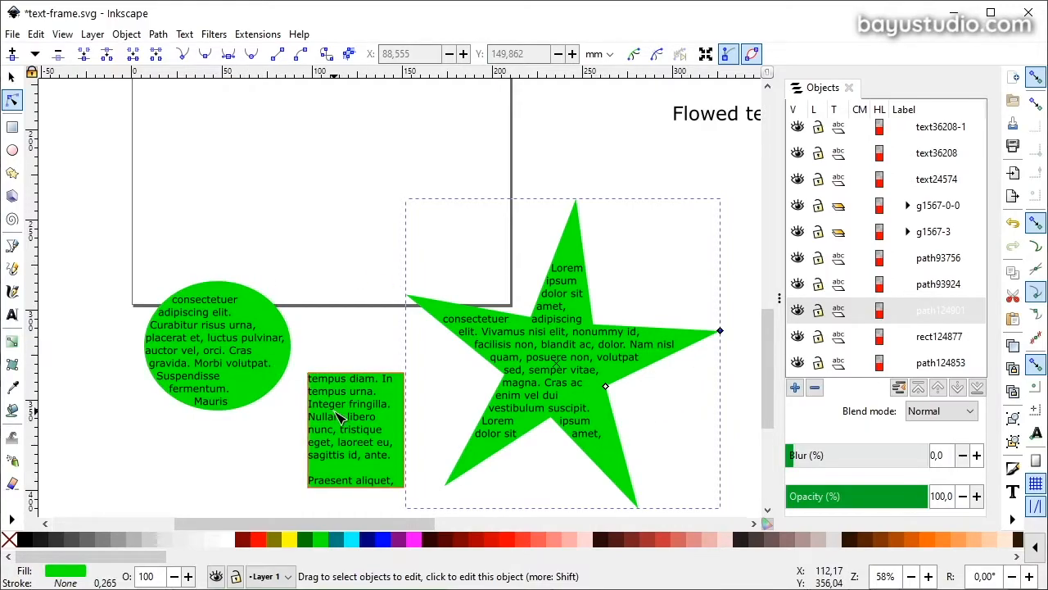
Try moving the flowed text away from its shapes, and undo the move.
click(12, 78)
drag(538, 344, 511, 246)
key(ctrl+z)
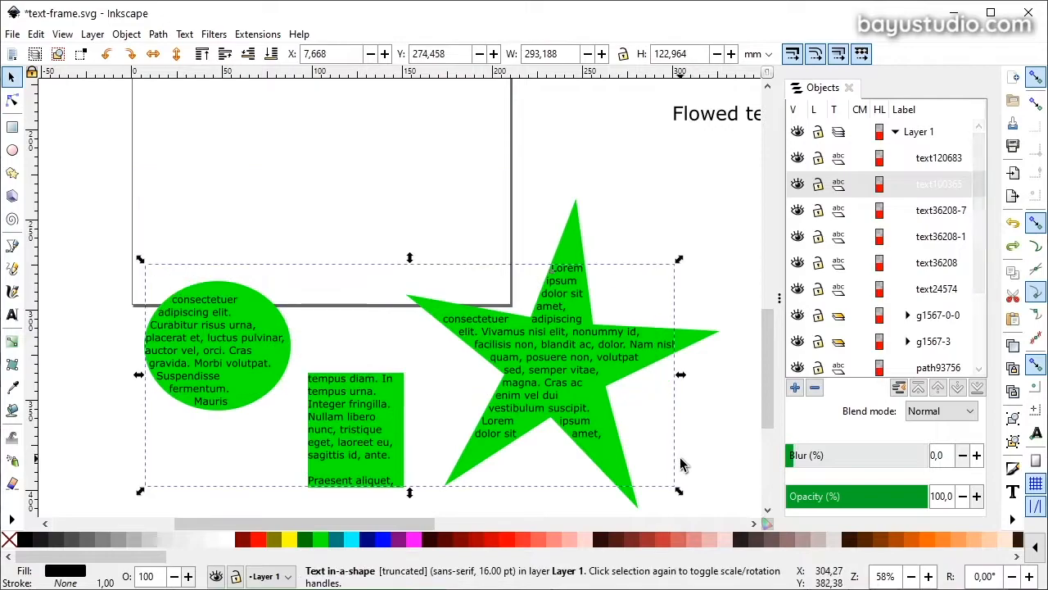
Remove the ellipse, rectangle and star, returning the Lorem ipsum text to its page frame, and save the document.
click(632, 463)
click(624, 490)
drag(624, 490, 631, 473)
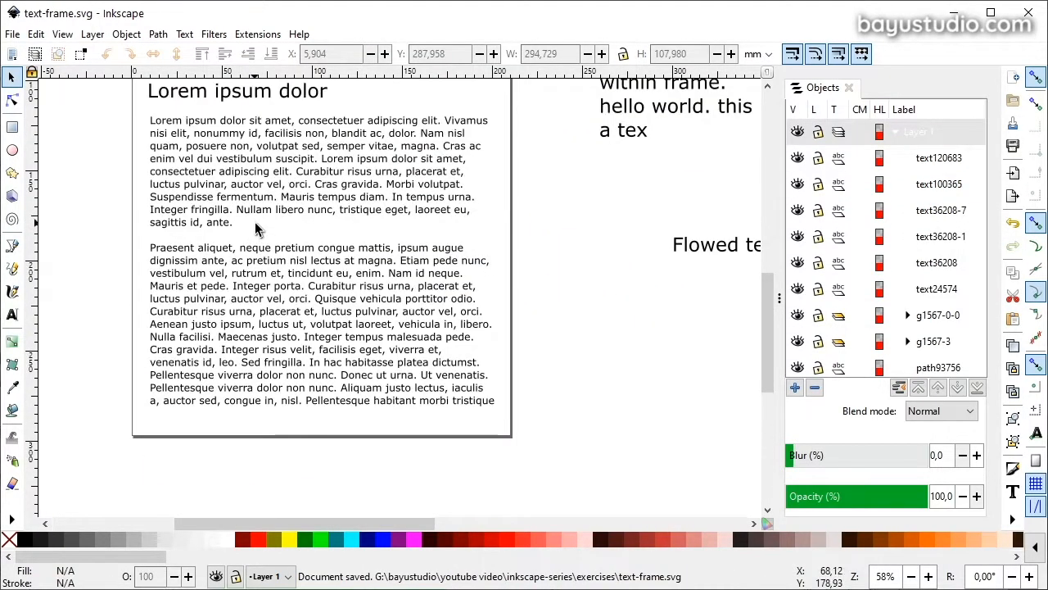
Move the Lorem ipsum body text off the page into the empty area beside its right edge.
scroll(261, 238, up, 2)
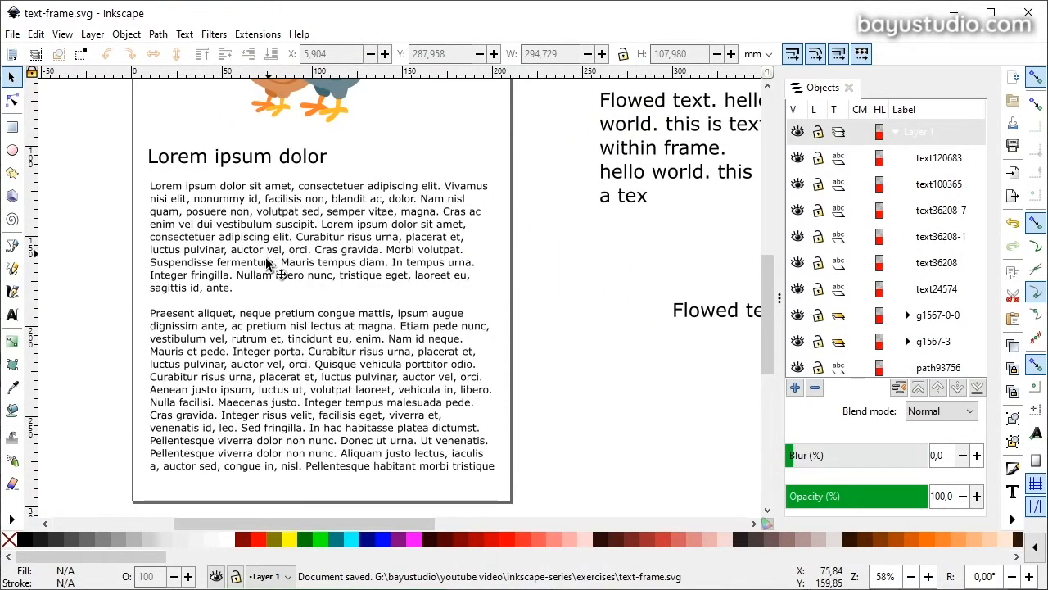
click(279, 378)
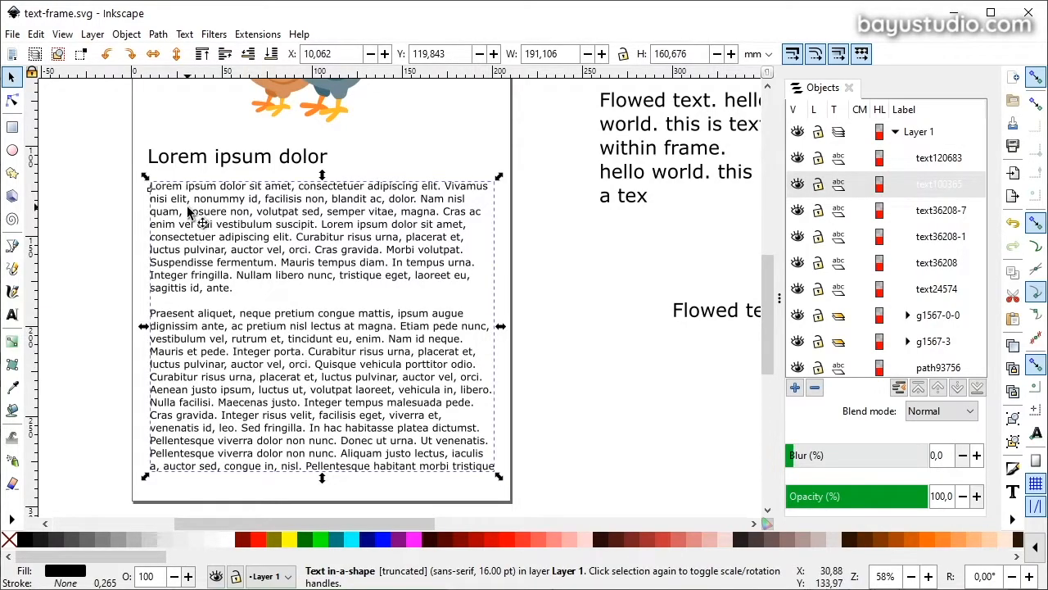
drag(253, 255, 631, 401)
Draw a column rectangle about 58 mm wide and 166 mm high below the heading and fill it light grey.
click(12, 127)
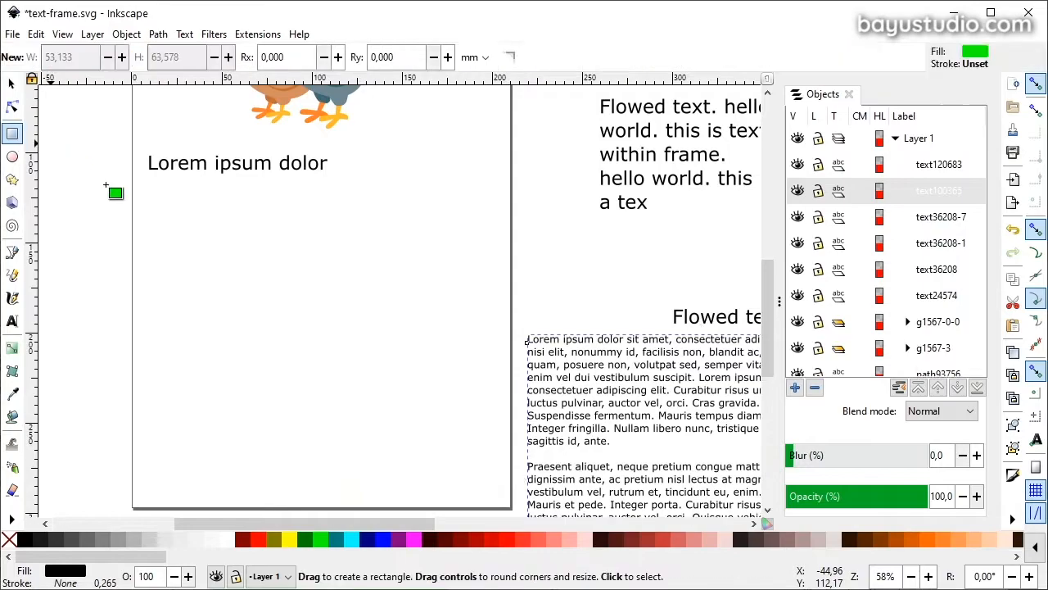
drag(150, 488, 255, 191)
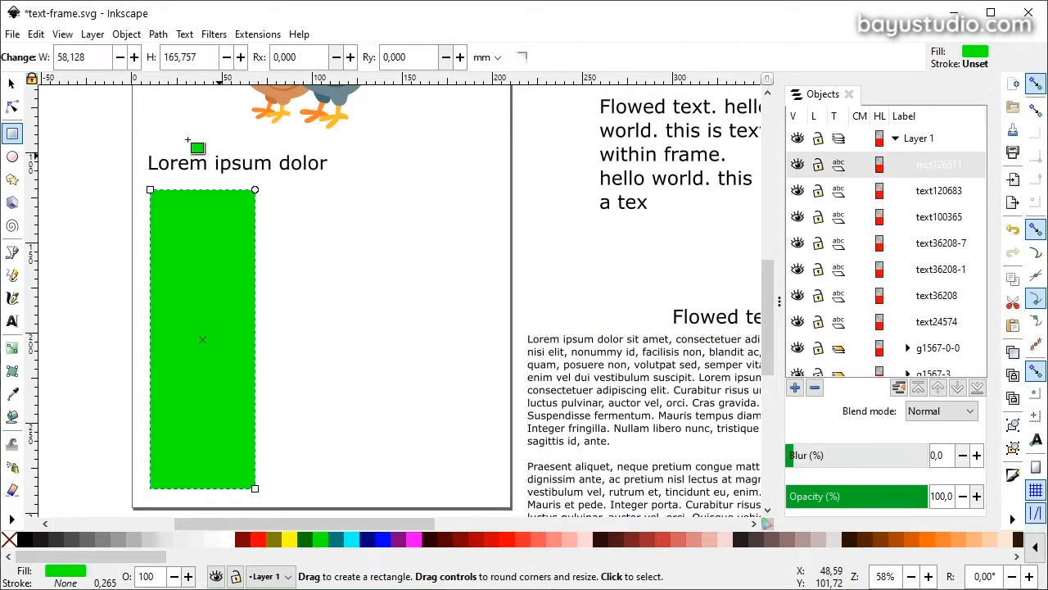
click(11, 82)
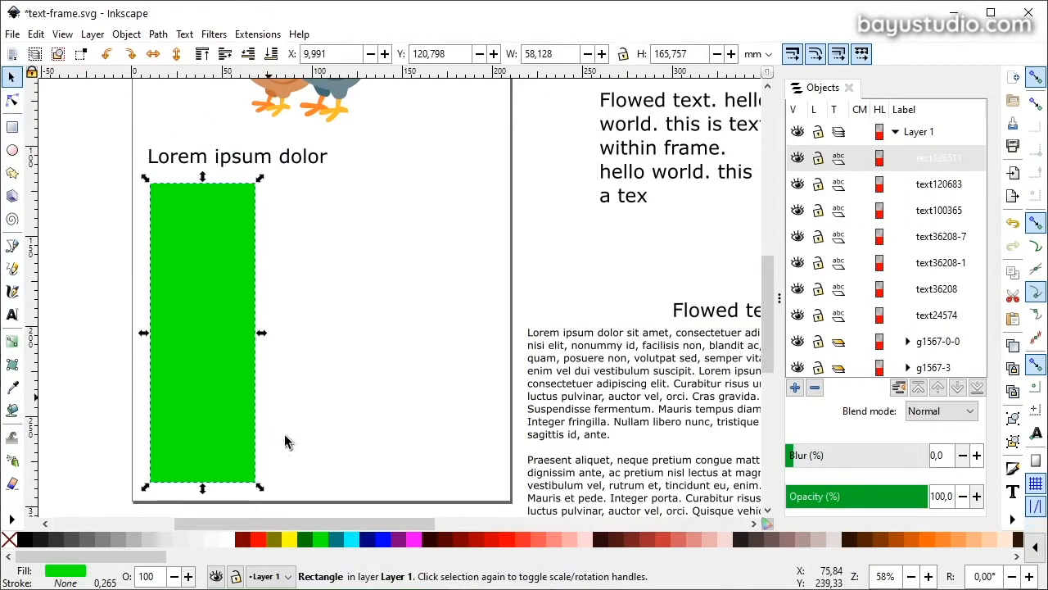
click(166, 538)
Paste two copies of the grey rectangle in place and move them to about X 81.7 and X 149.4 mm as further columns.
key(ctrl)
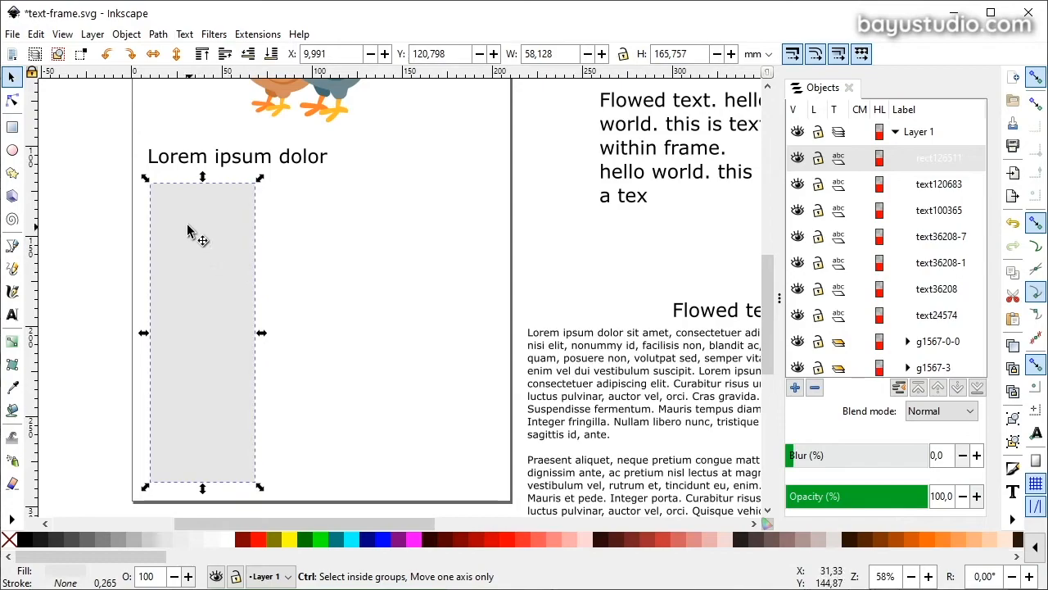
click(36, 34)
click(105, 170)
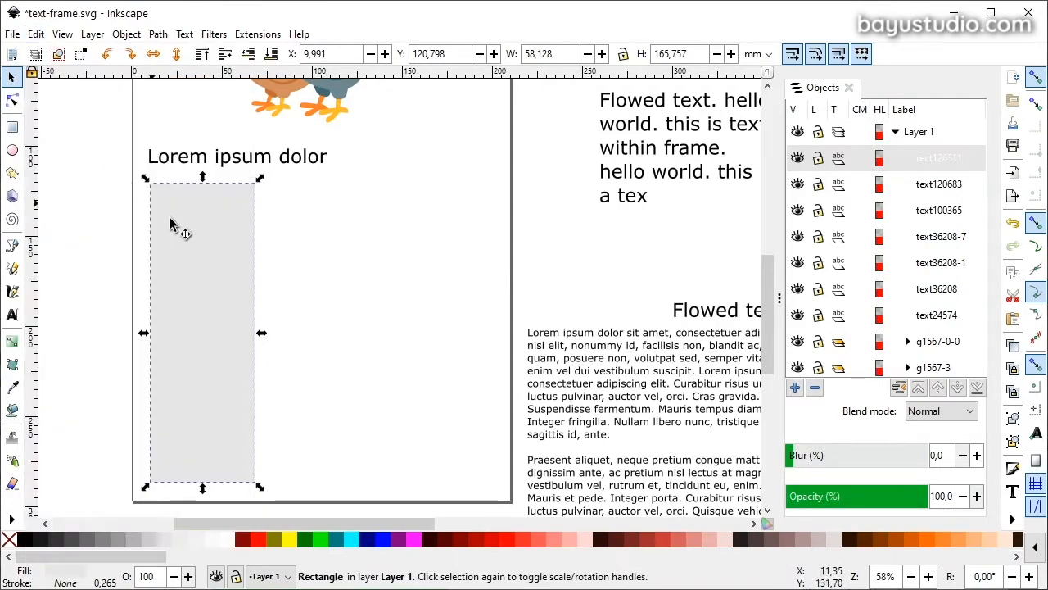
drag(201, 266, 329, 272)
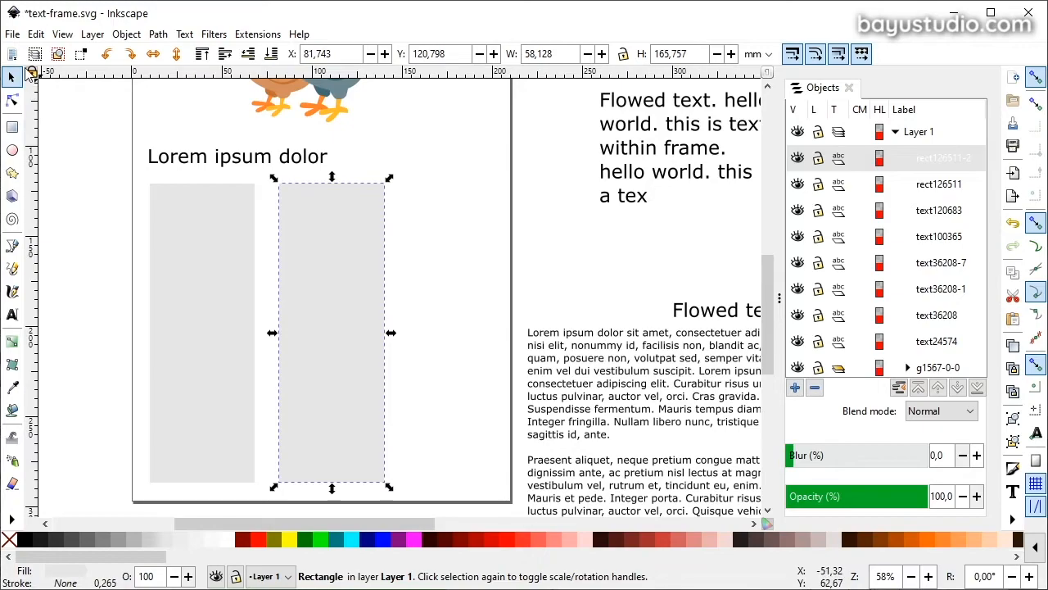
click(37, 33)
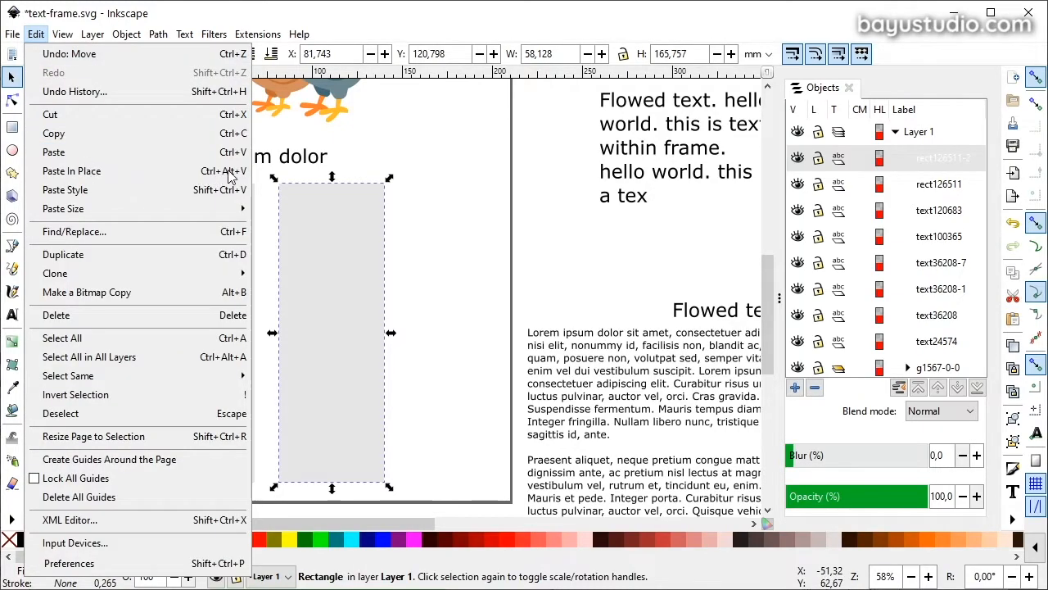
click(215, 172)
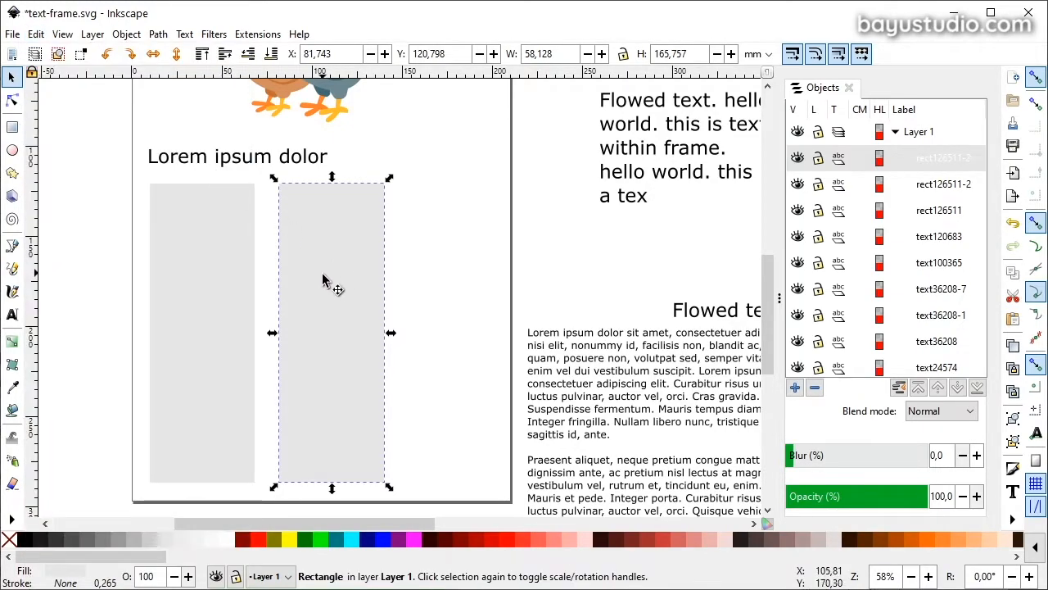
drag(330, 289, 470, 300)
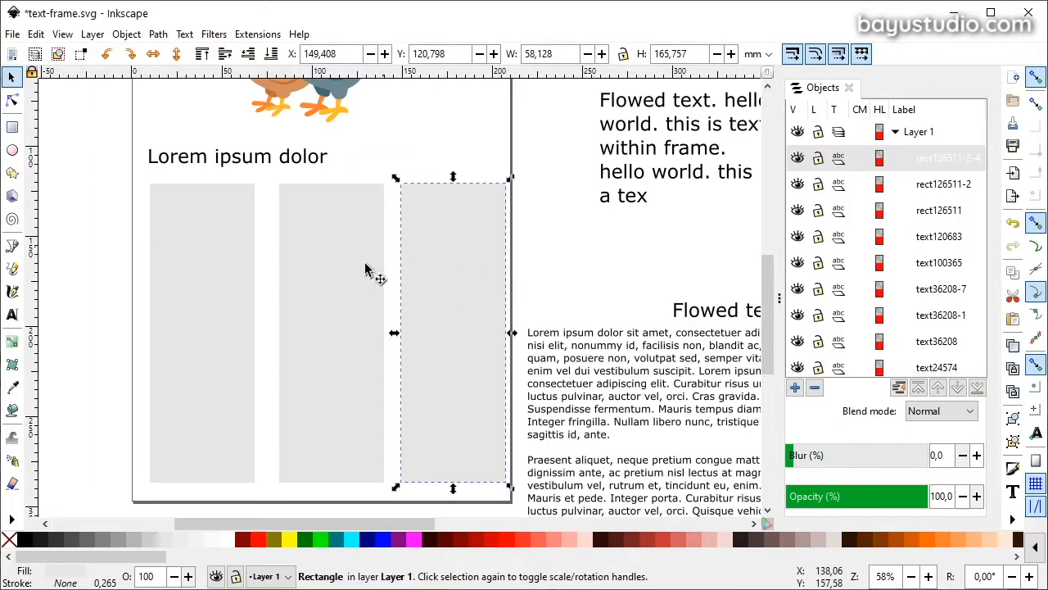
Shift the first column rectangle to about X 5.8 mm and move the third slightly inward from the page's right edge.
click(187, 280)
drag(187, 280, 217, 279)
key(Left)
key(Left)
key(Left)
key(Left)
key(Left)
key(Left)
key(Left)
key(Right)
key(Left)
drag(480, 304, 474, 300)
Distribute the three column rectangles horizontally with equal gaps between them.
click(210, 265)
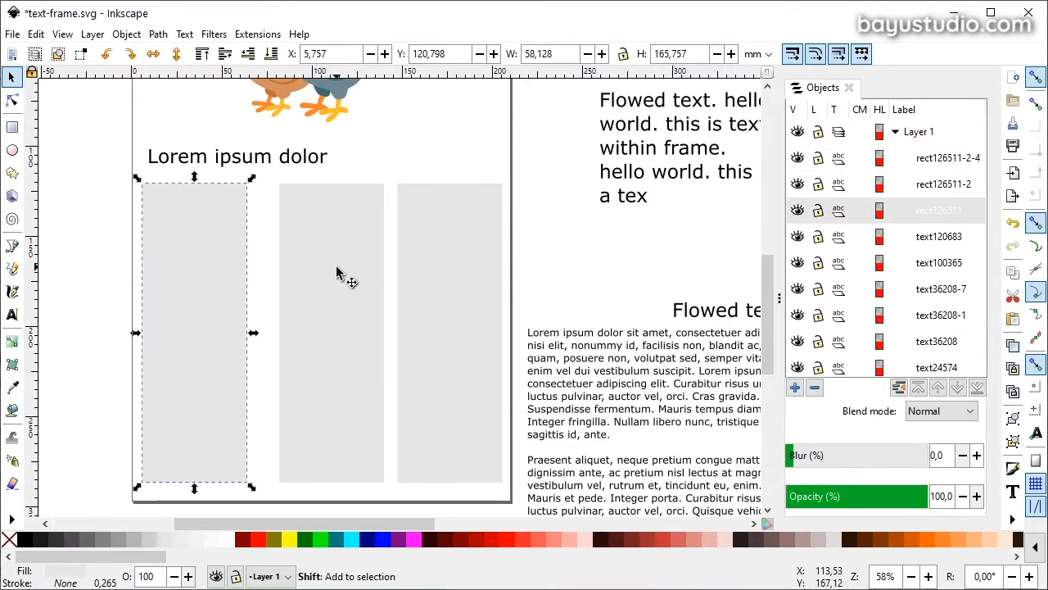
shift+click(342, 276)
shift+click(486, 264)
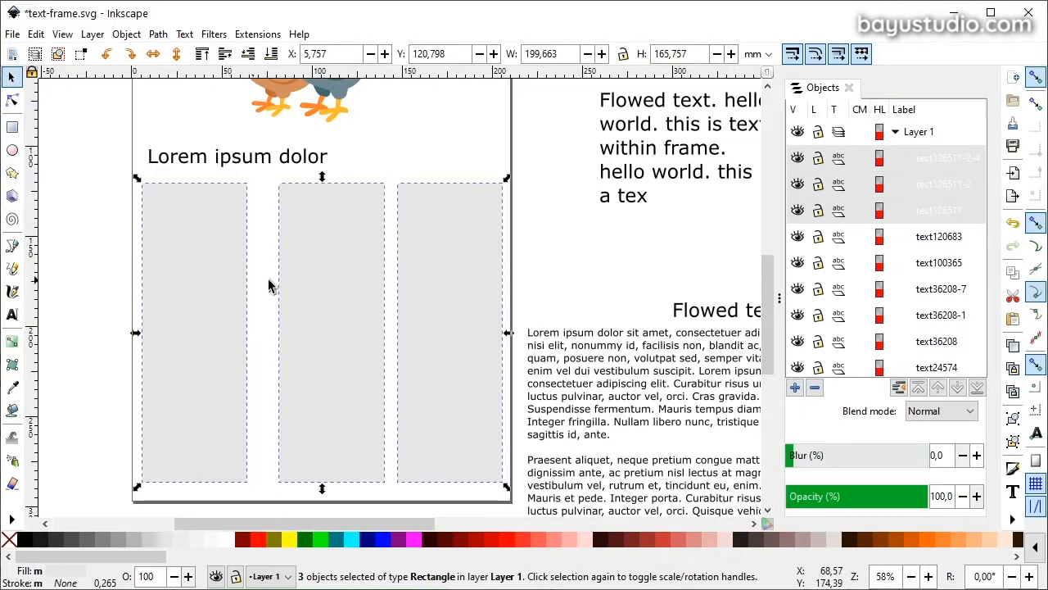
click(849, 86)
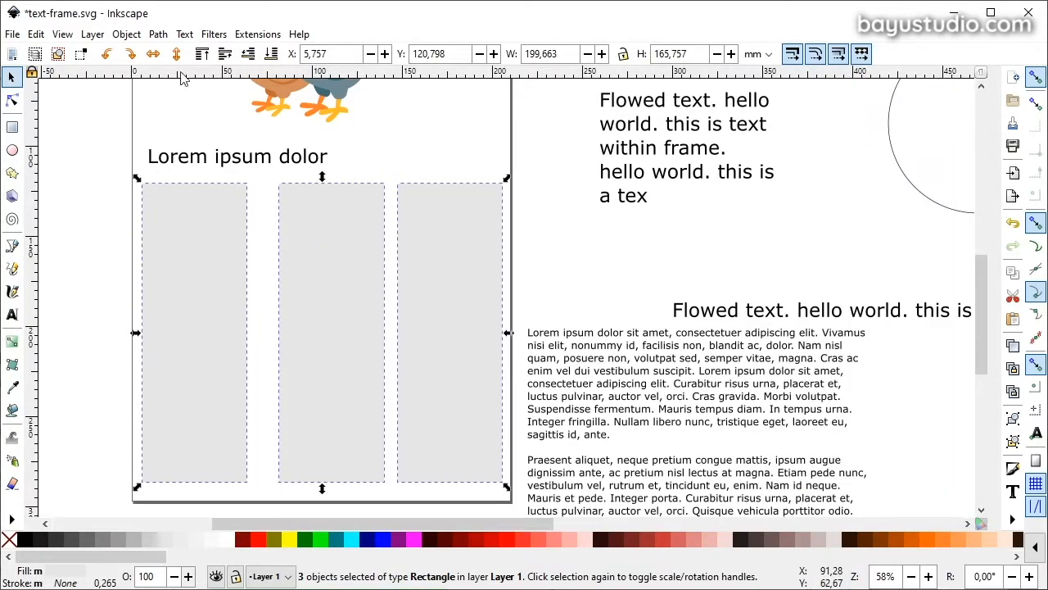
click(124, 36)
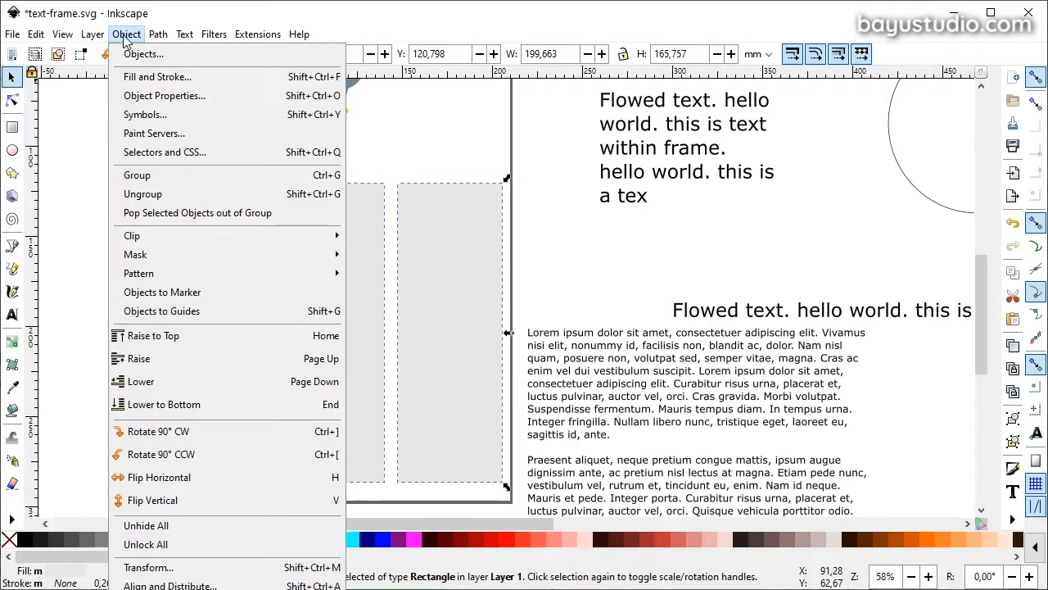
click(233, 586)
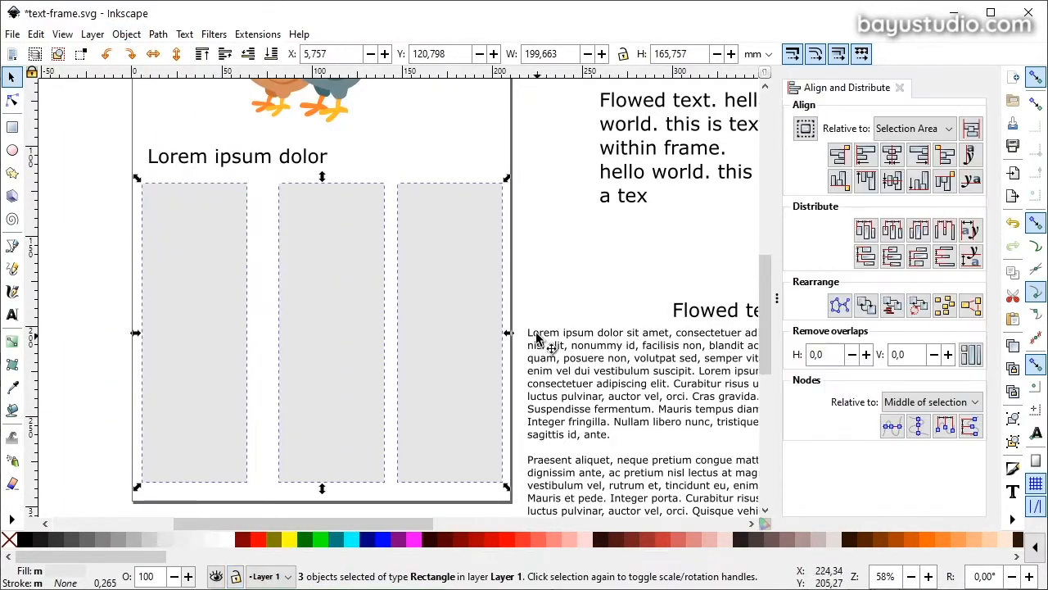
click(946, 232)
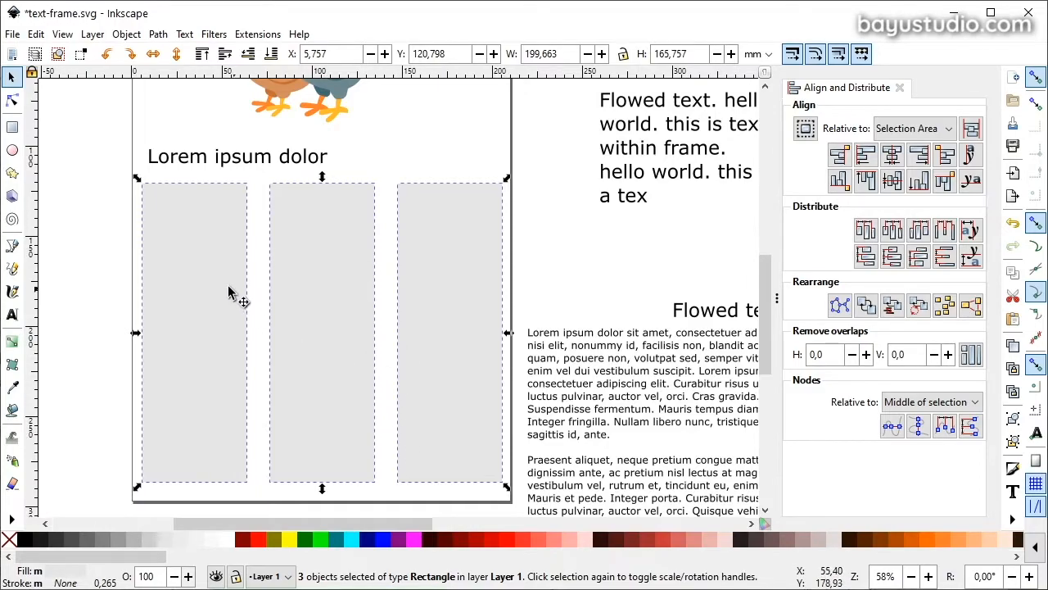
Raise the Lorem ipsum body text to the top of the stacking order and move it slightly up beside the page.
click(389, 225)
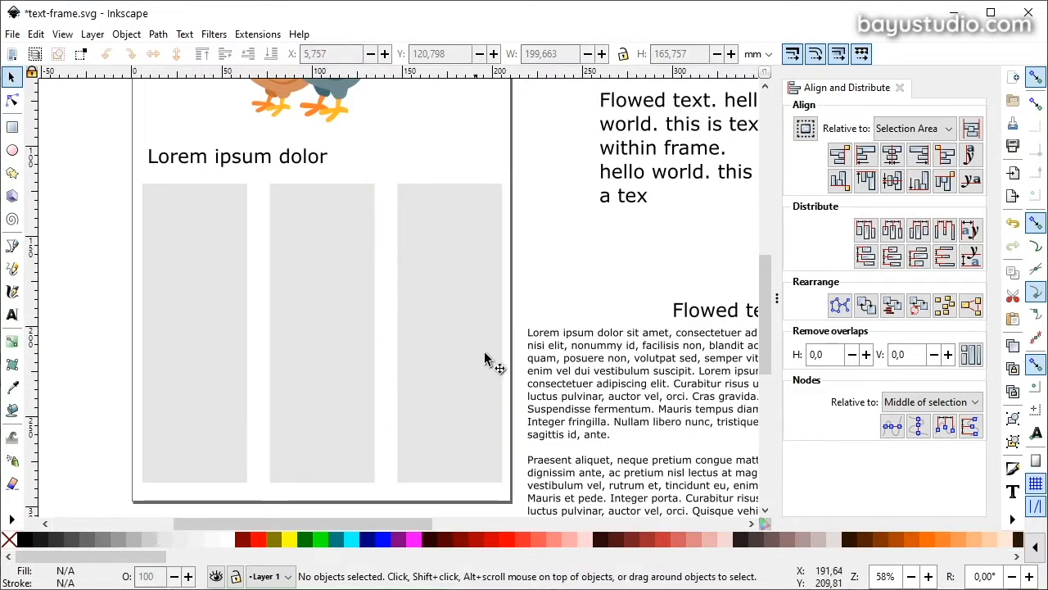
drag(592, 371, 588, 374)
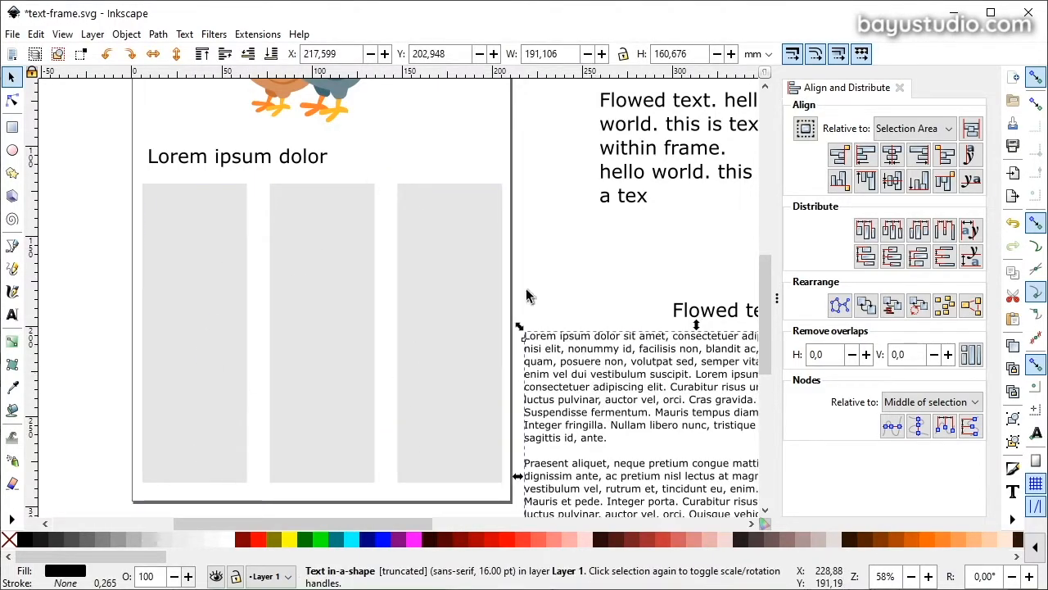
click(202, 55)
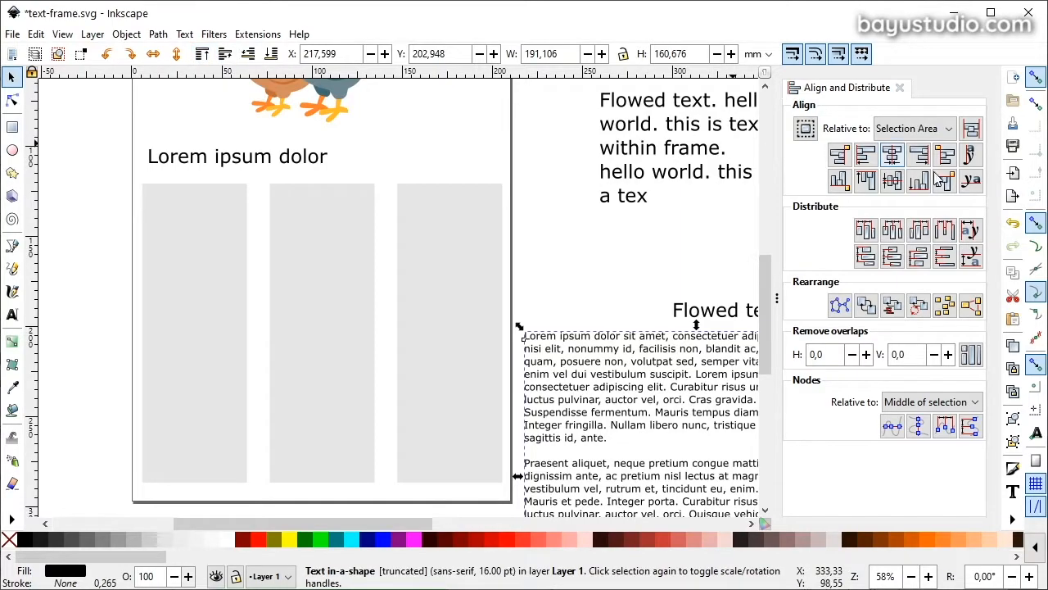
click(900, 90)
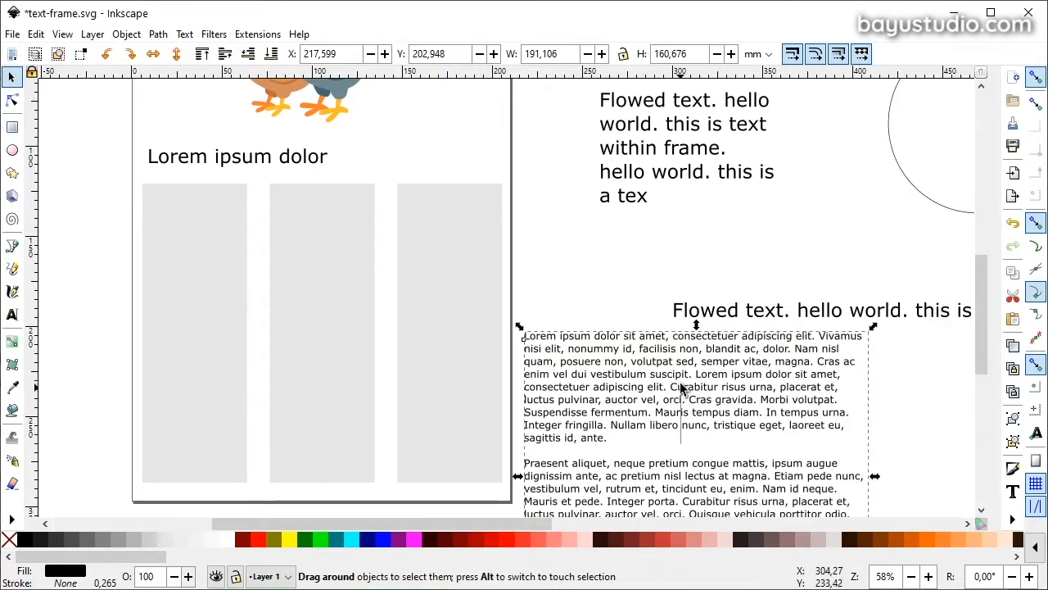
drag(610, 393, 620, 339)
Flow the Lorem ipsum body text into the three grey rectangles as linked columns.
click(221, 296)
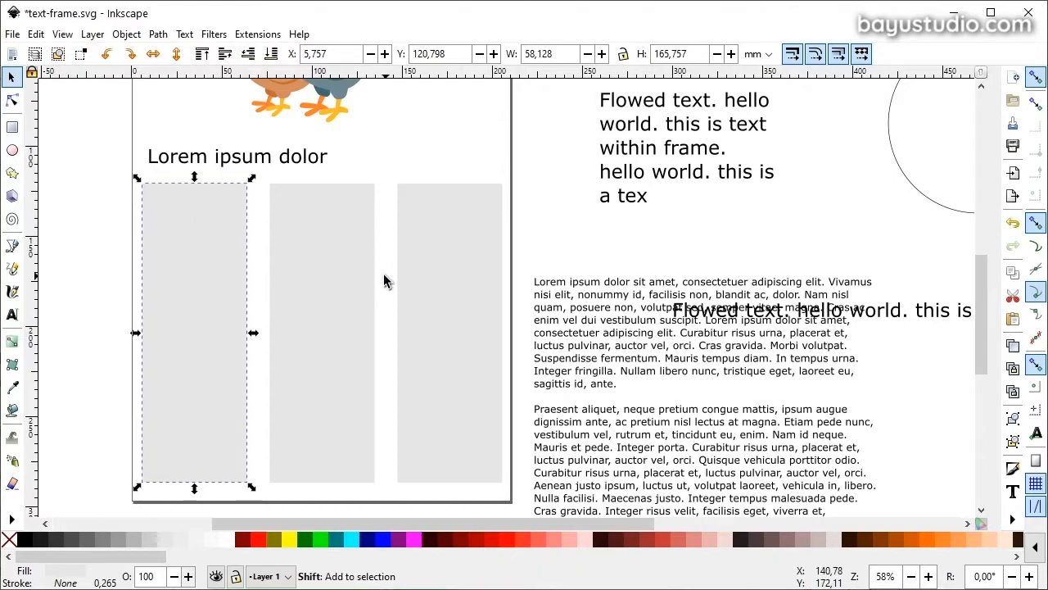
shift+click(339, 261)
shift+click(491, 275)
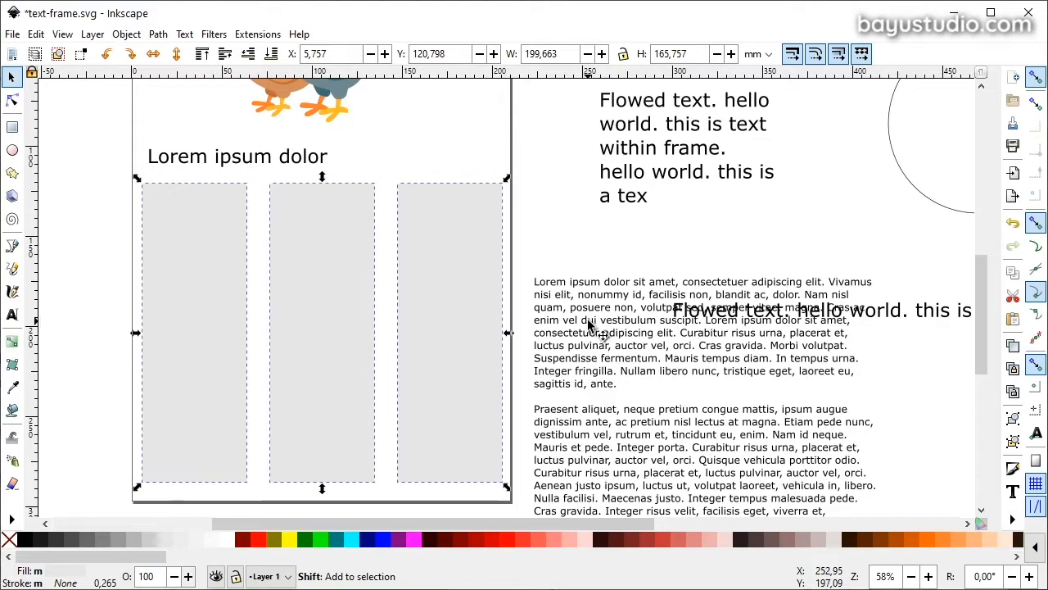
shift+click(588, 323)
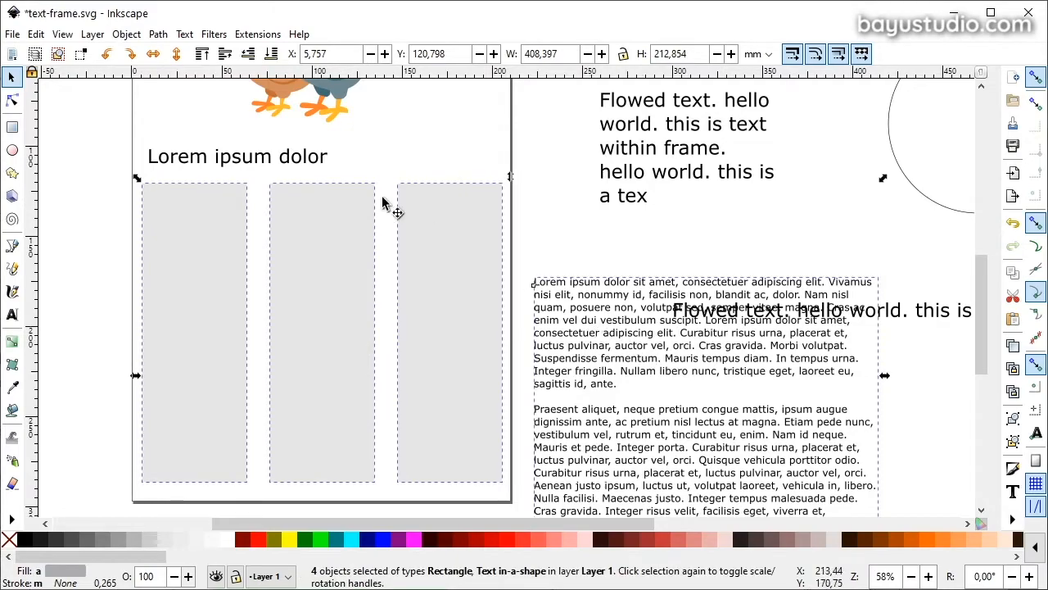
click(181, 35)
click(237, 156)
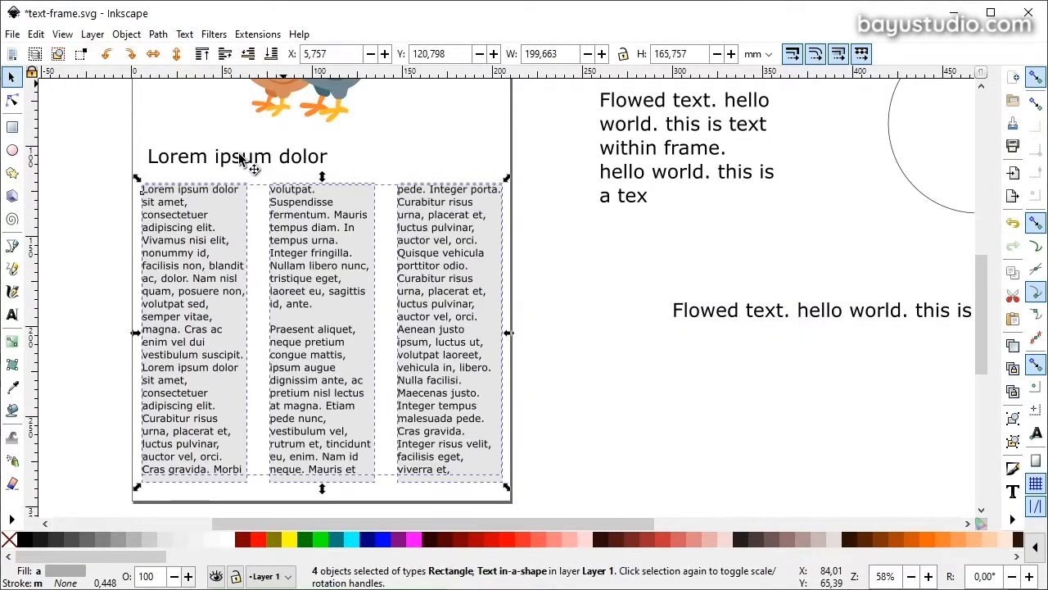
Remove the fill from the three column rectangles so only the text shows.
click(565, 366)
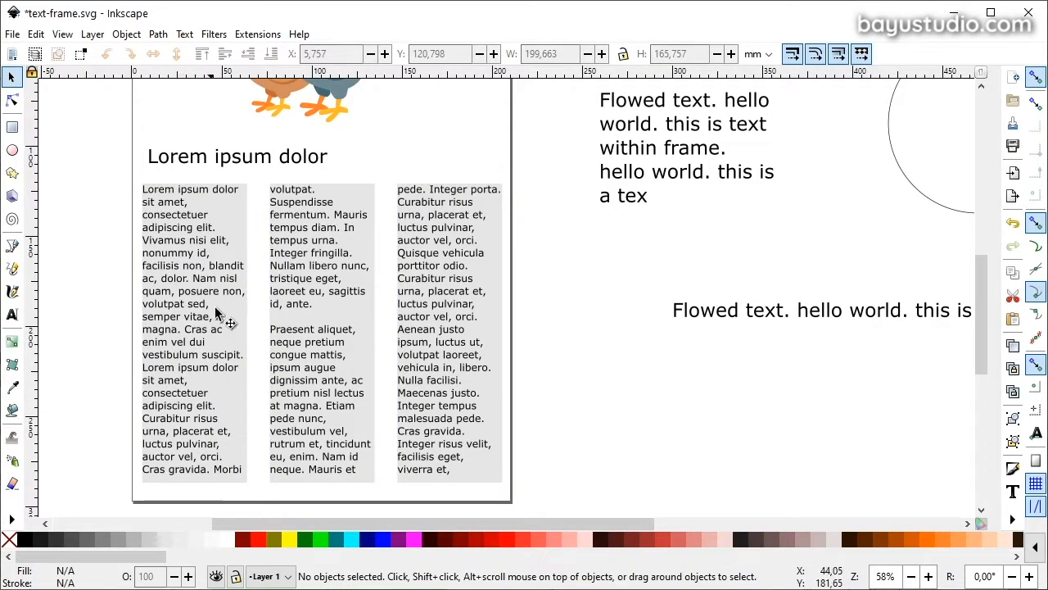
click(238, 324)
shift+click(371, 325)
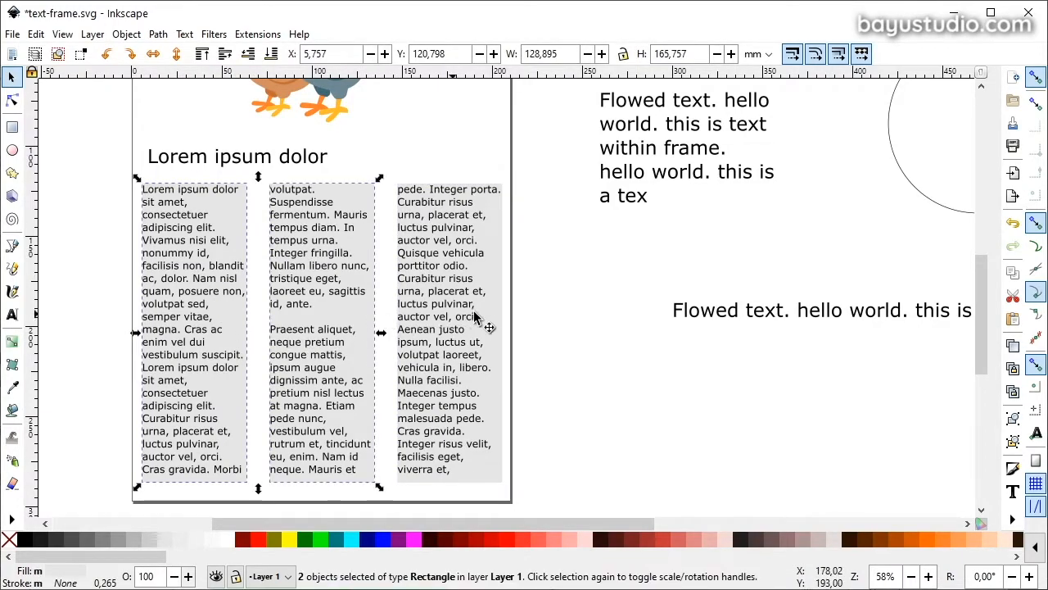
shift+click(494, 318)
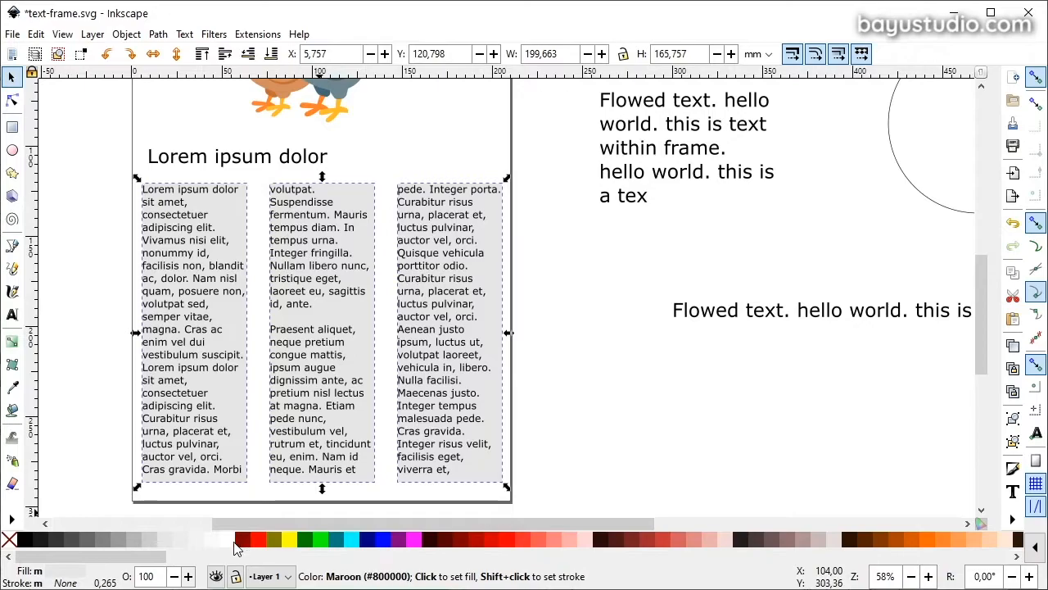
click(14, 544)
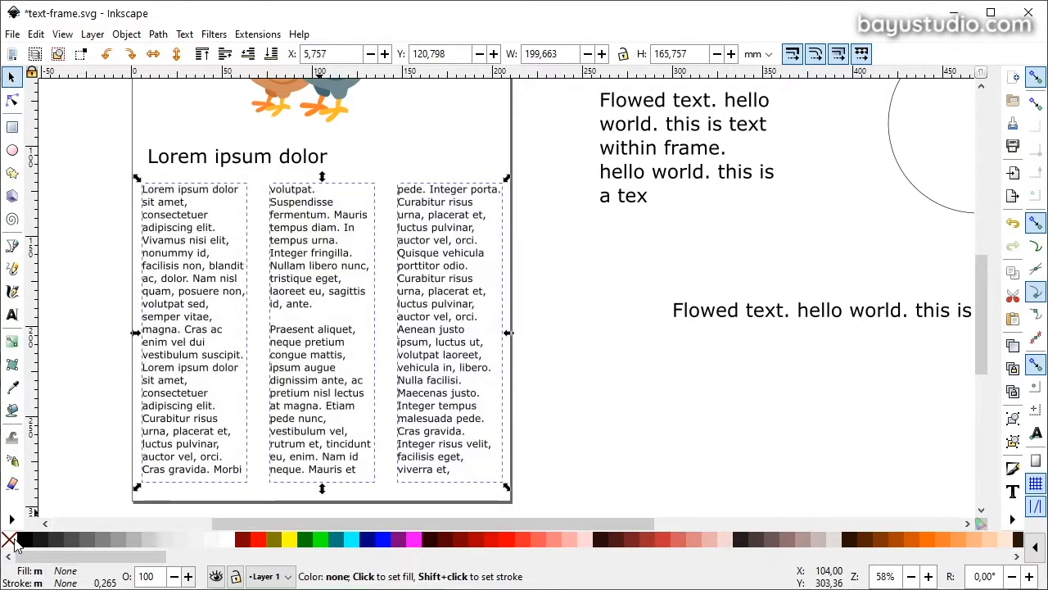
key(Escape)
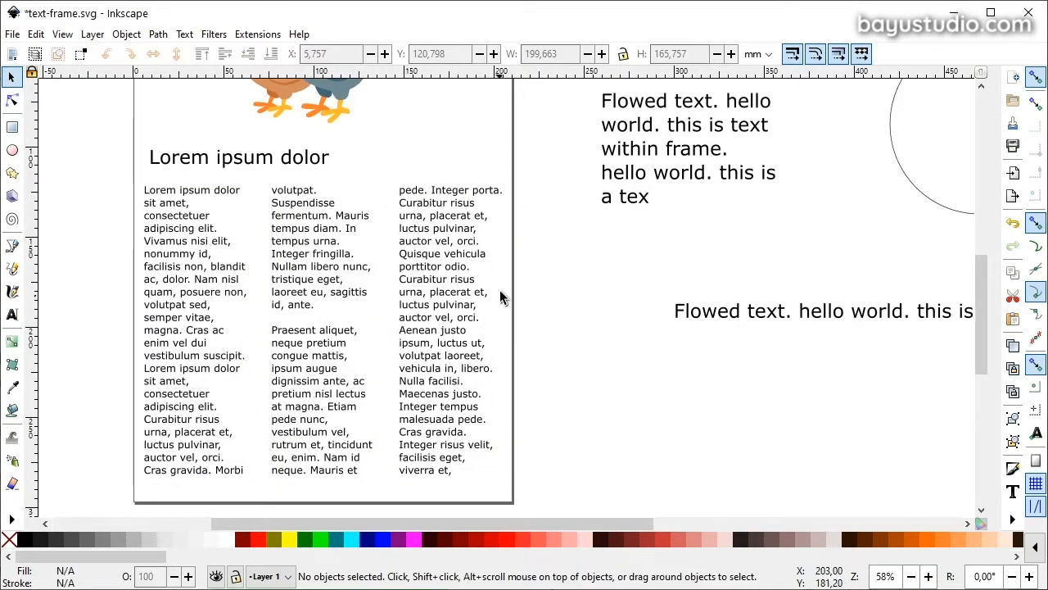
Undo the fill removal and the flowing of the Lorem ipsum body text into the three columns.
click(461, 284)
key(ctrl+z)
key(ctrl+z)
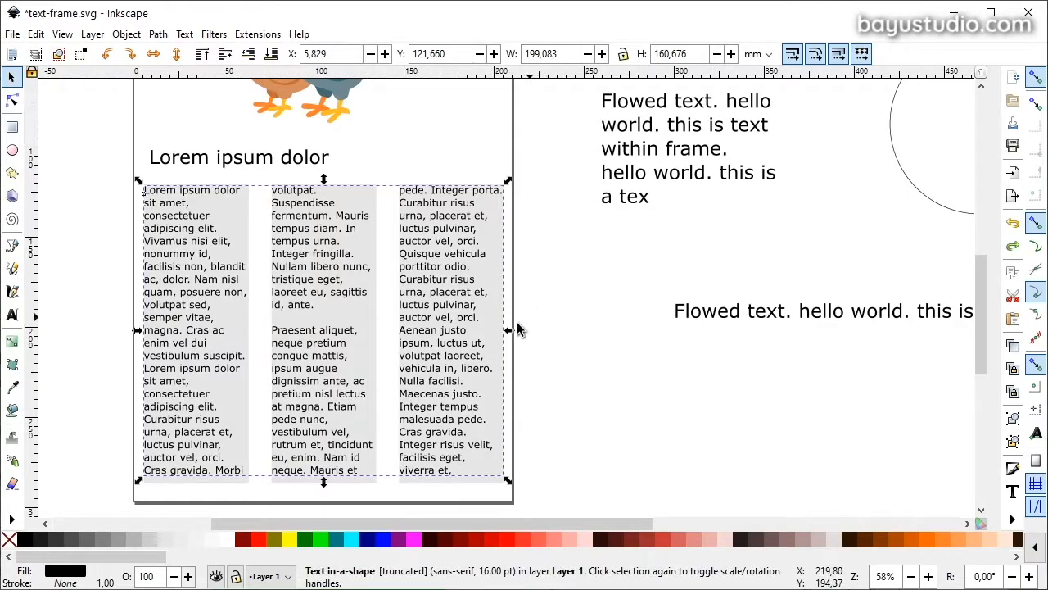
click(366, 353)
scroll(369, 357, up, 2)
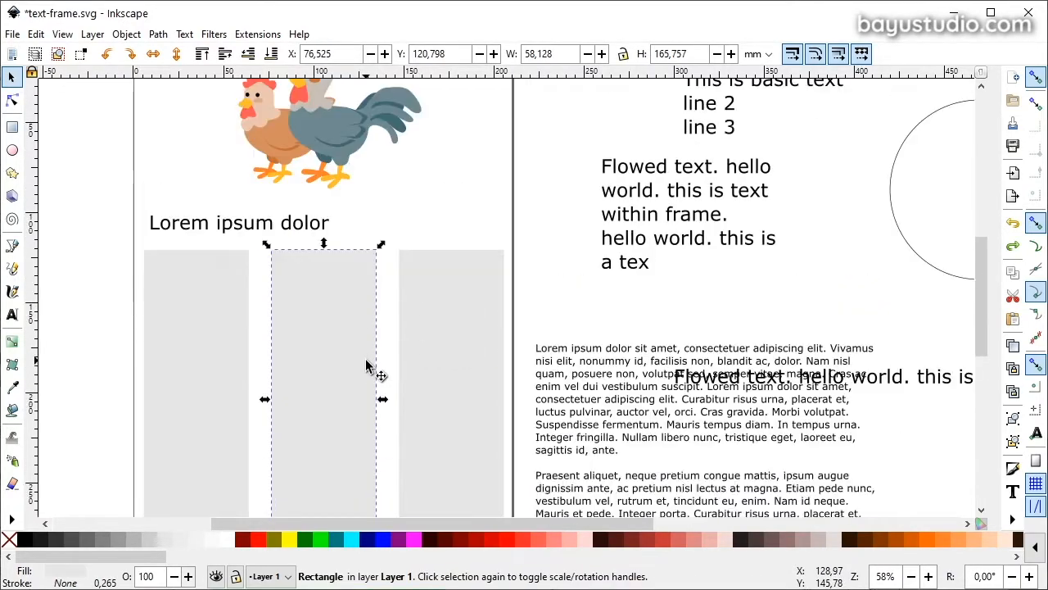
Stretch the three column rectangles upward together over the chickens to a height of about 241 mm.
click(227, 282)
shift+click(325, 309)
shift+click(473, 314)
drag(326, 243, 329, 107)
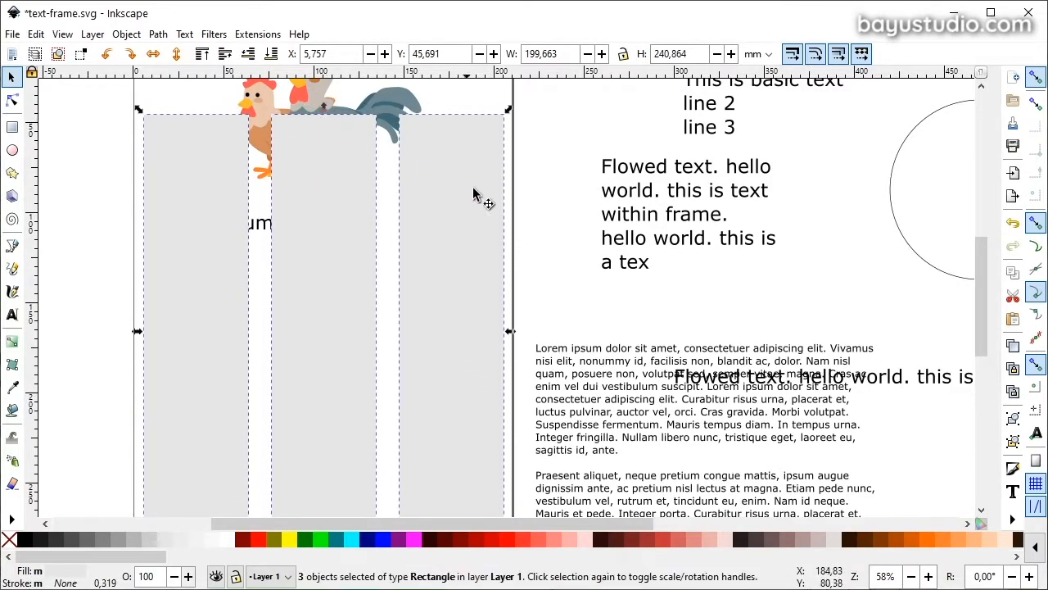
Move the Lorem ipsum dolor heading up to the top of the page.
click(289, 236)
scroll(293, 258, up, 2)
drag(262, 288, 262, 124)
Stretch the three column rectangles up to just below the heading, making them about 257 mm tall.
key(Tab)
shift+click(319, 253)
shift+click(433, 253)
drag(323, 174, 323, 144)
key(Escape)
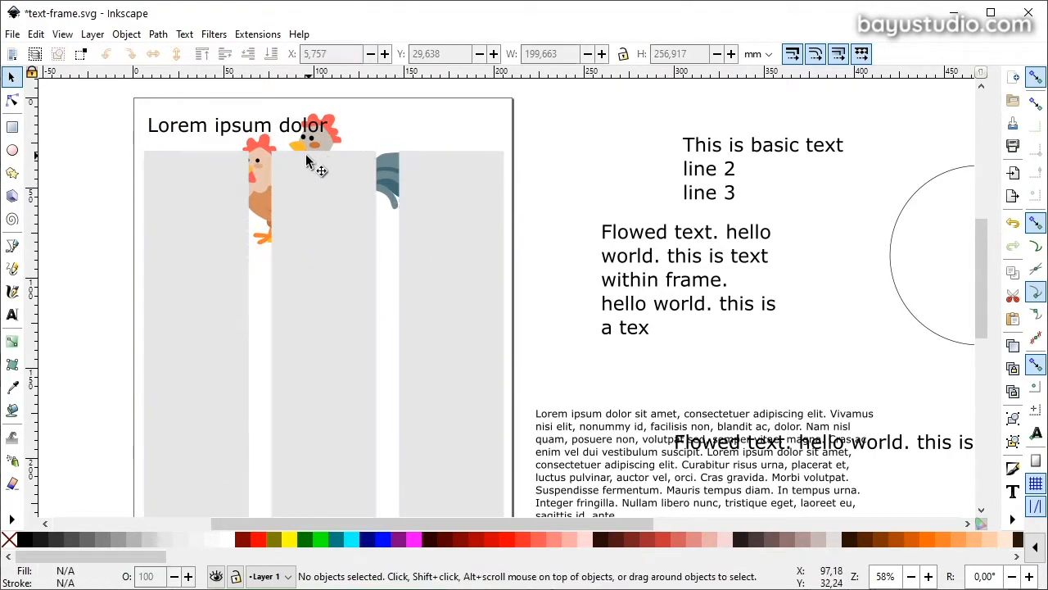
Group the two chickens and raise the group to the top of the stacking order.
click(279, 159)
shift+click(382, 170)
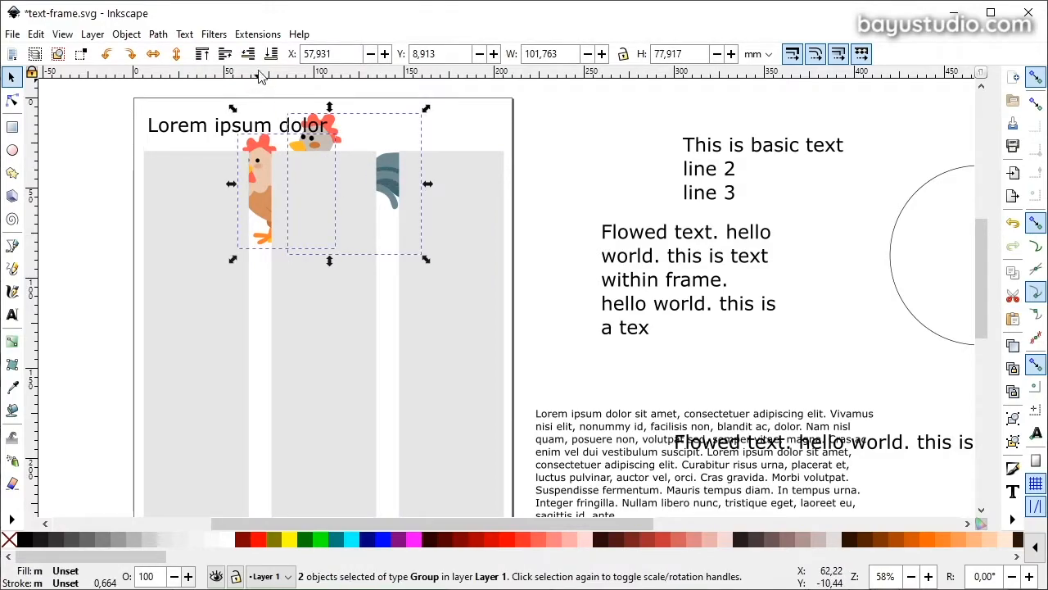
key(ctrl+g)
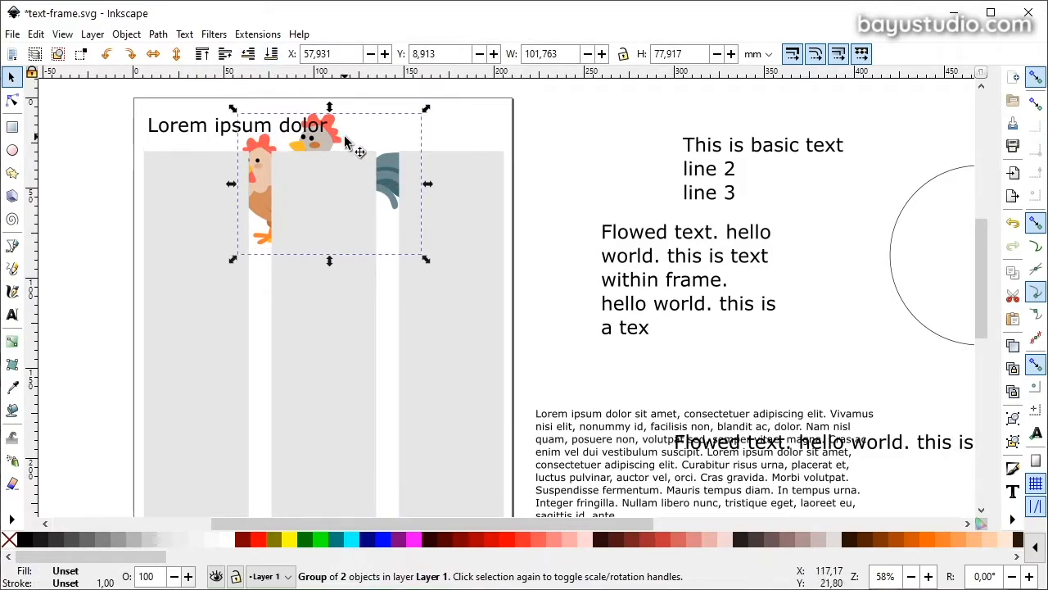
click(203, 54)
Move the chicken group over the middle of the columns and enlarge it to about 141 by 122 mm.
drag(333, 200, 337, 377)
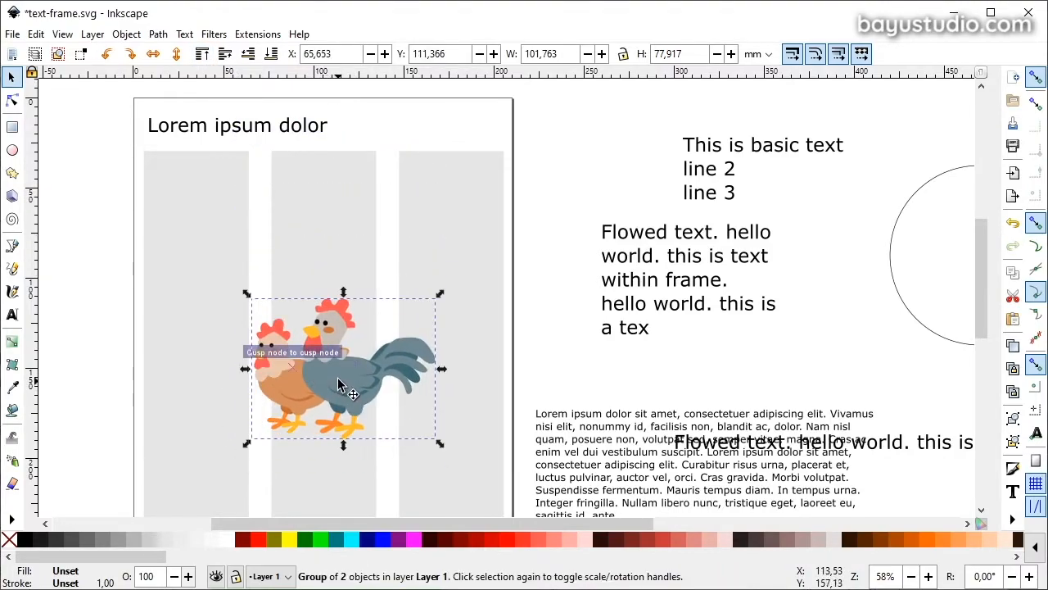
scroll(338, 377, down, 2)
drag(359, 332, 348, 318)
drag(433, 204, 480, 188)
drag(356, 288, 346, 299)
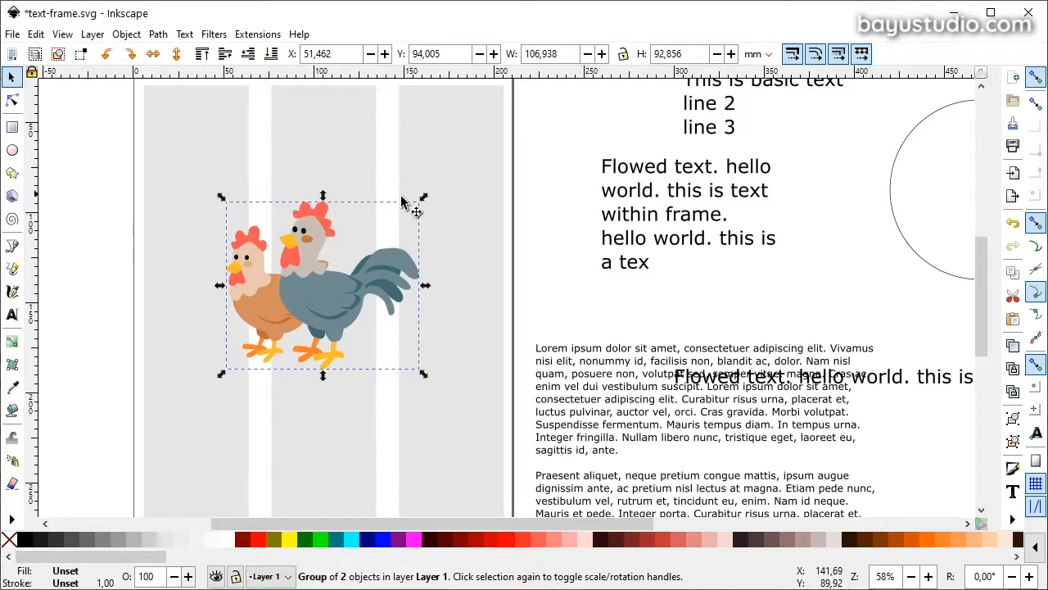
drag(423, 375, 484, 439)
drag(370, 337, 345, 355)
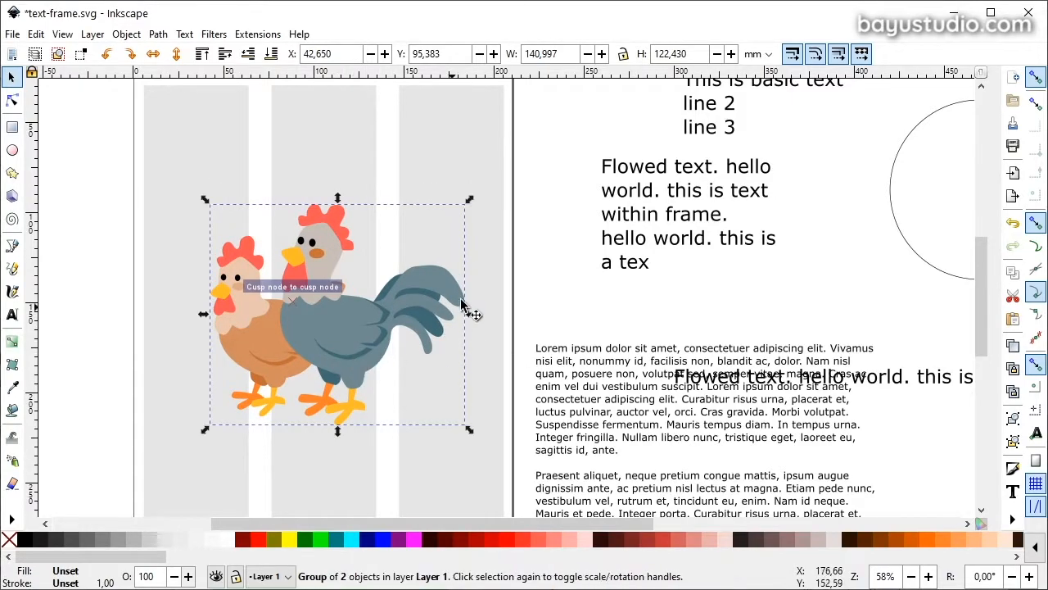
Draw a closed nine-sided straight-line path loosely around the chickens and fill it with Lime (#00FF00).
click(12, 247)
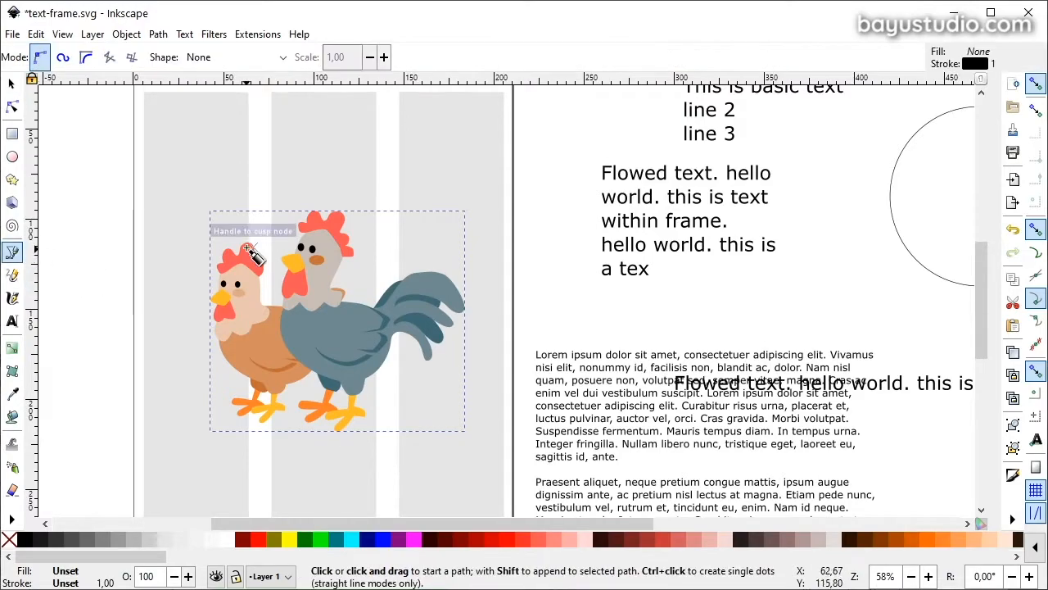
click(189, 259)
click(271, 212)
click(305, 175)
click(401, 206)
click(473, 270)
click(478, 346)
click(394, 440)
click(284, 447)
click(189, 403)
click(189, 259)
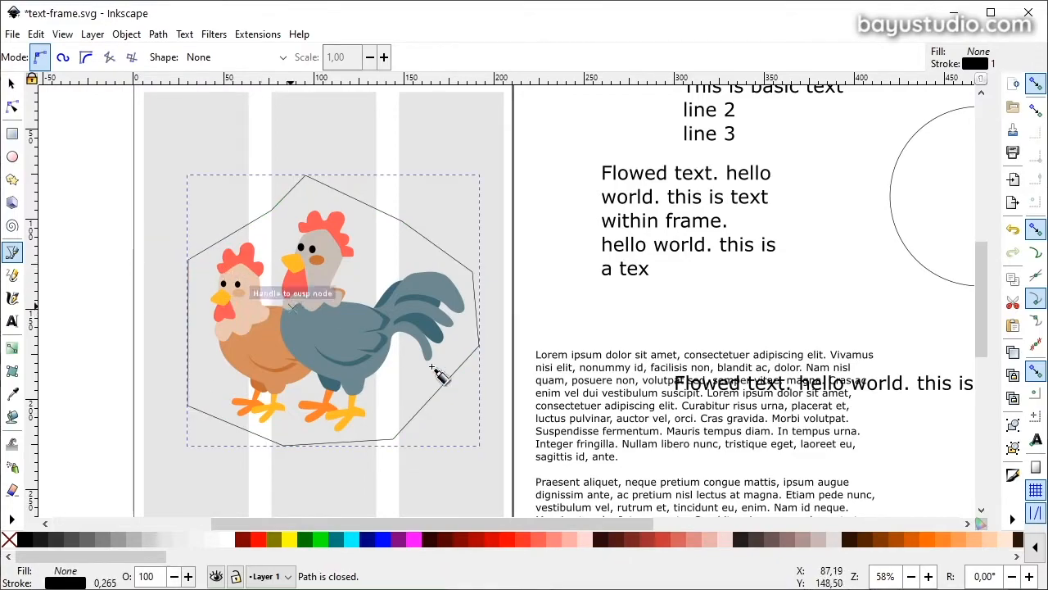
click(321, 540)
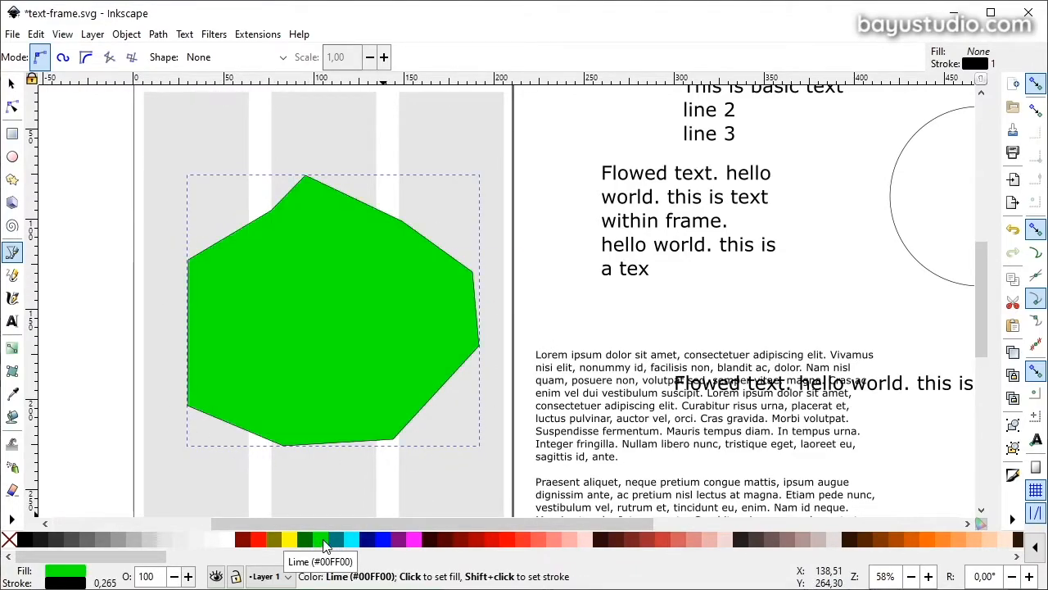
Combine the three column rectangles into a single path and check its nodes.
click(12, 86)
scroll(302, 266, up, 2)
click(223, 170)
shift+click(341, 191)
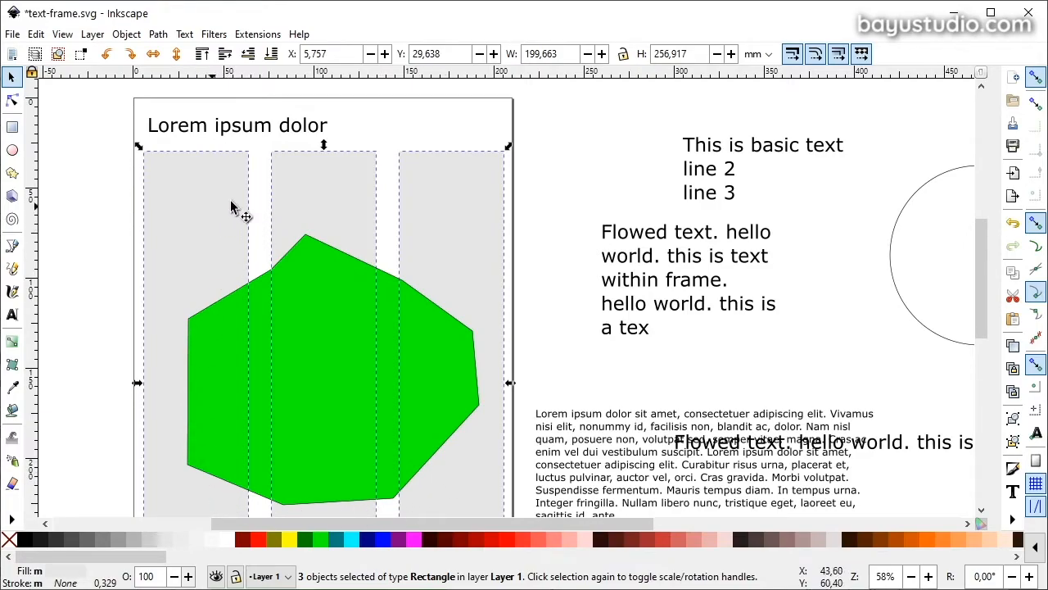
click(131, 293)
click(169, 237)
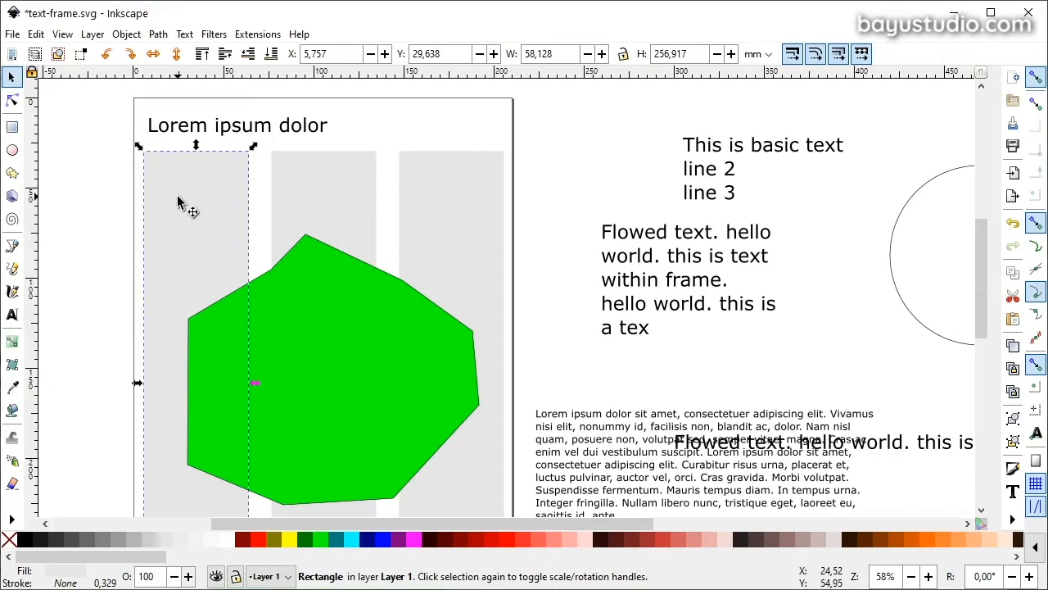
key(Tab)
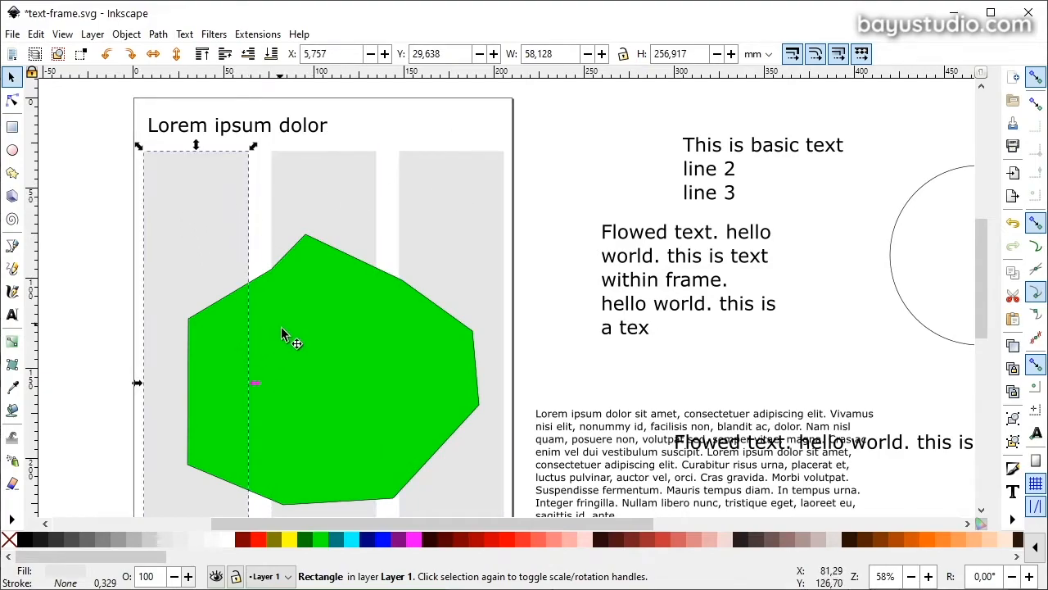
shift+click(316, 211)
shift+click(453, 215)
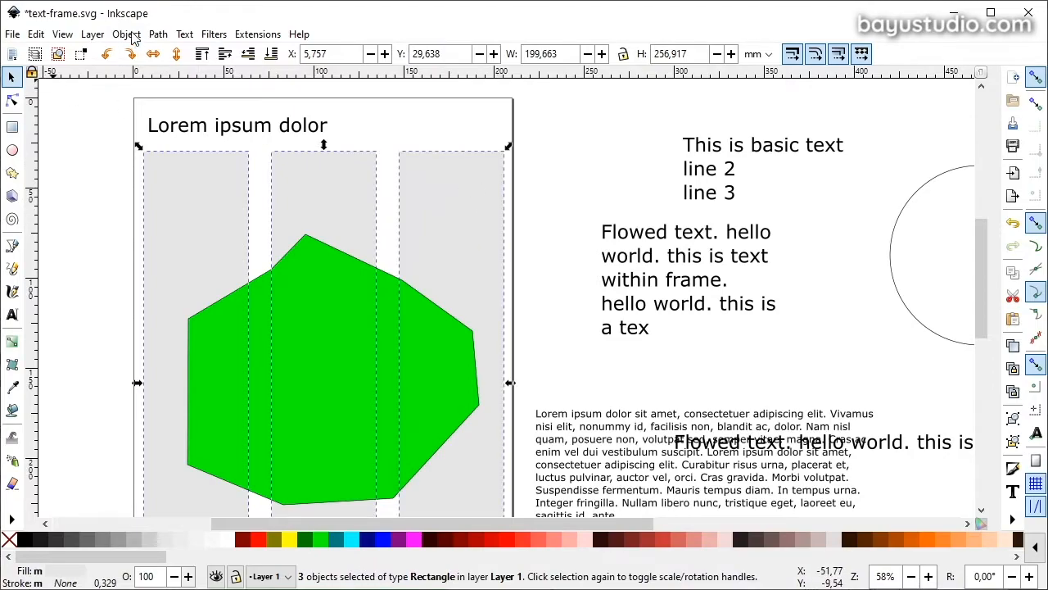
click(158, 34)
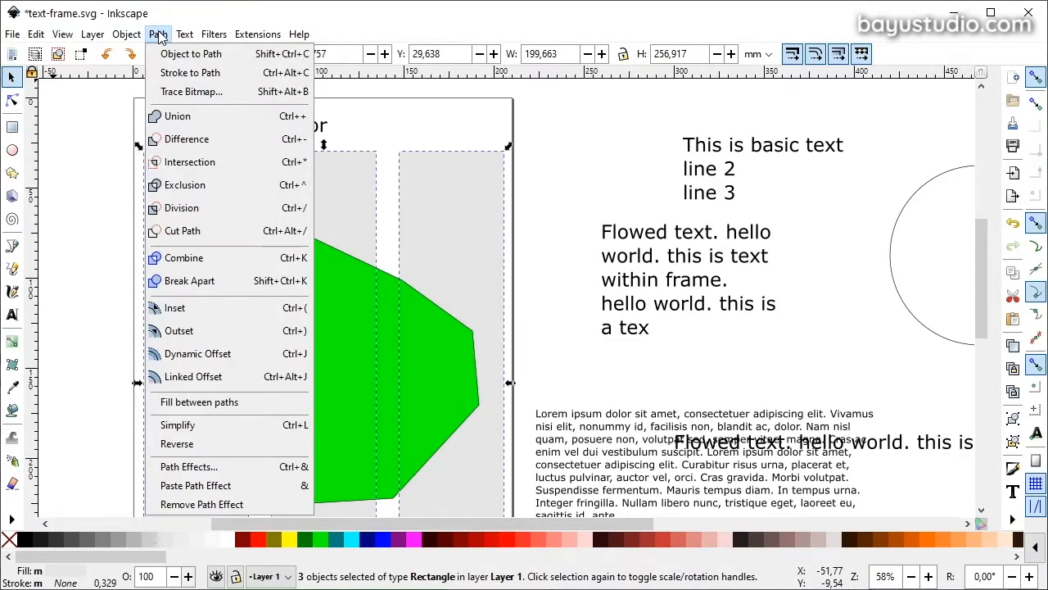
click(198, 260)
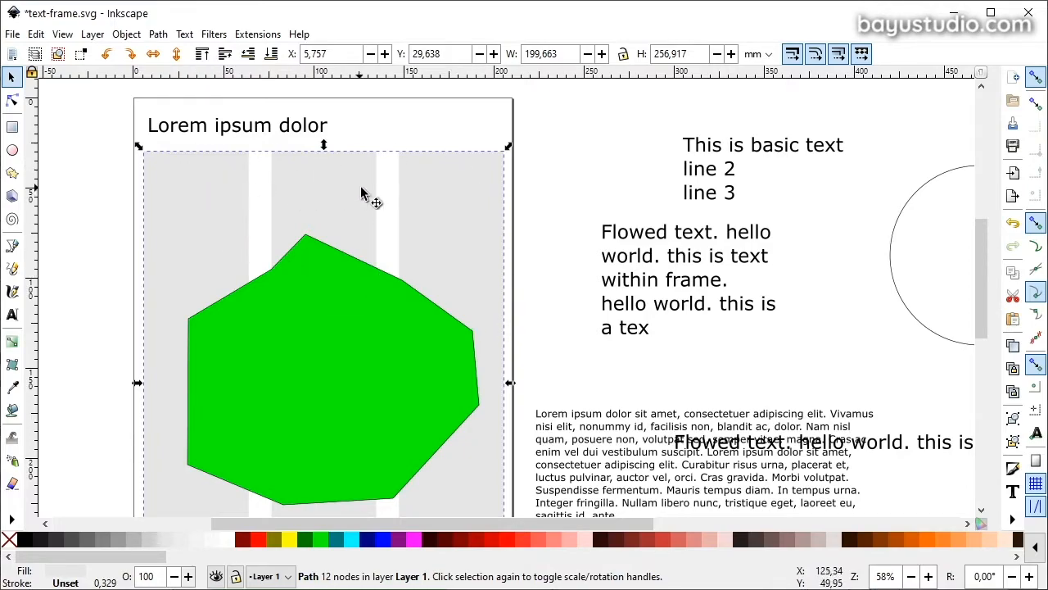
double_click(217, 218)
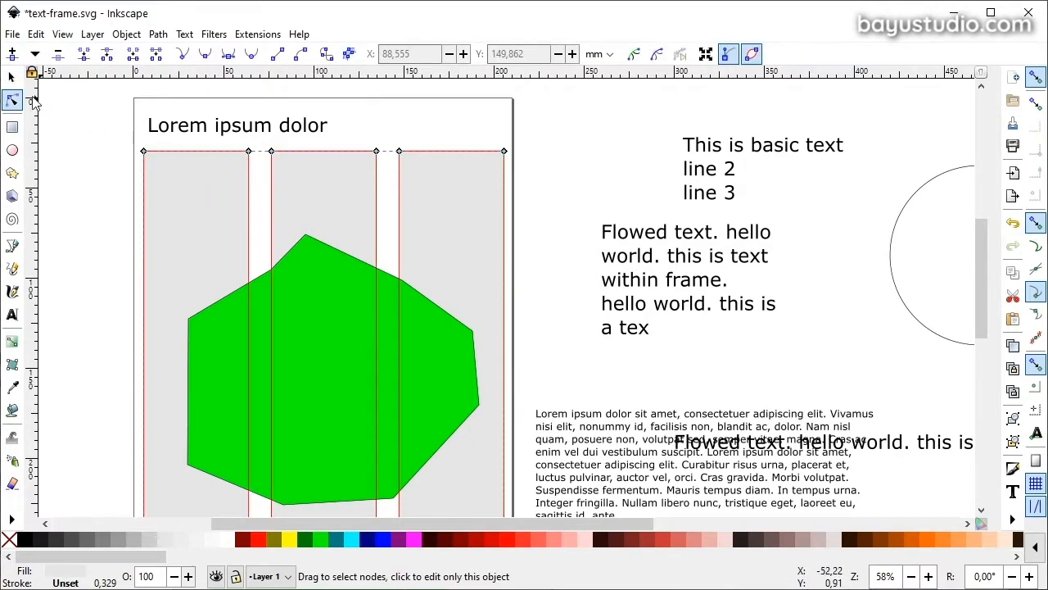
click(12, 76)
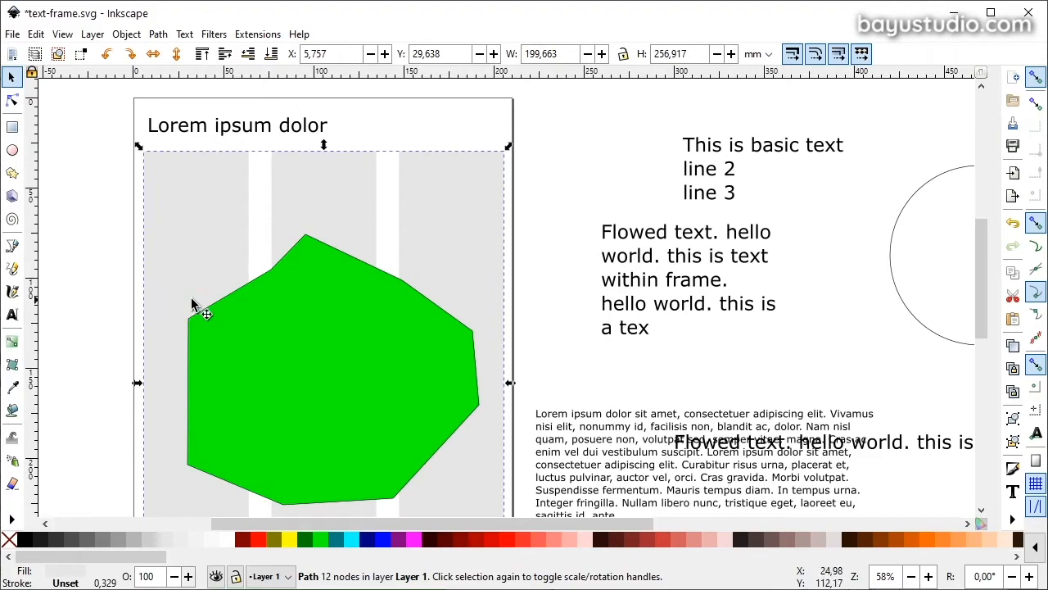
Subtract the green polygon from the combined column path with Difference.
shift+click(344, 280)
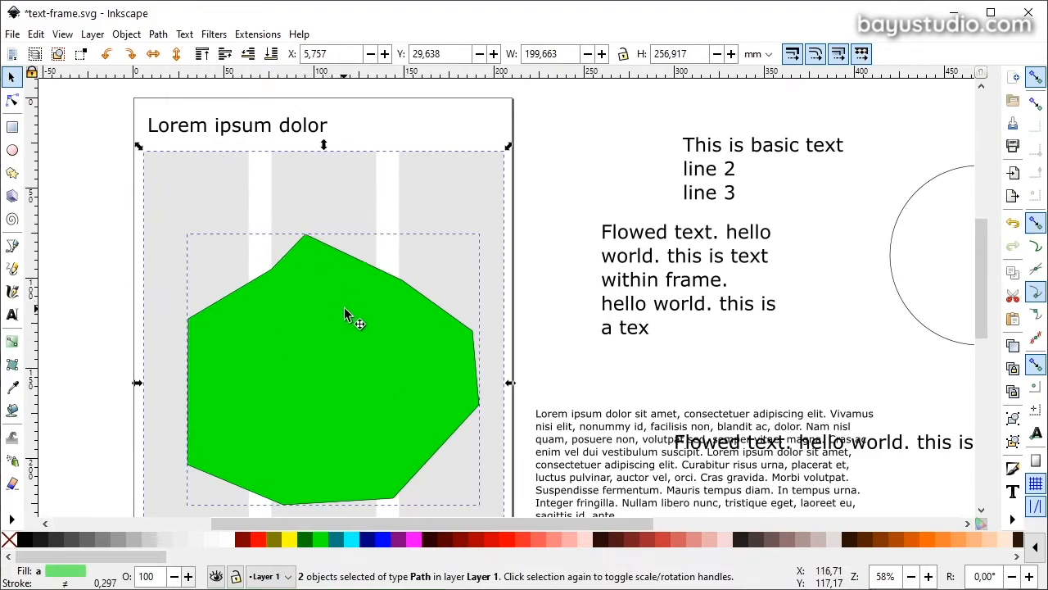
click(185, 34)
mouse_move(158, 34)
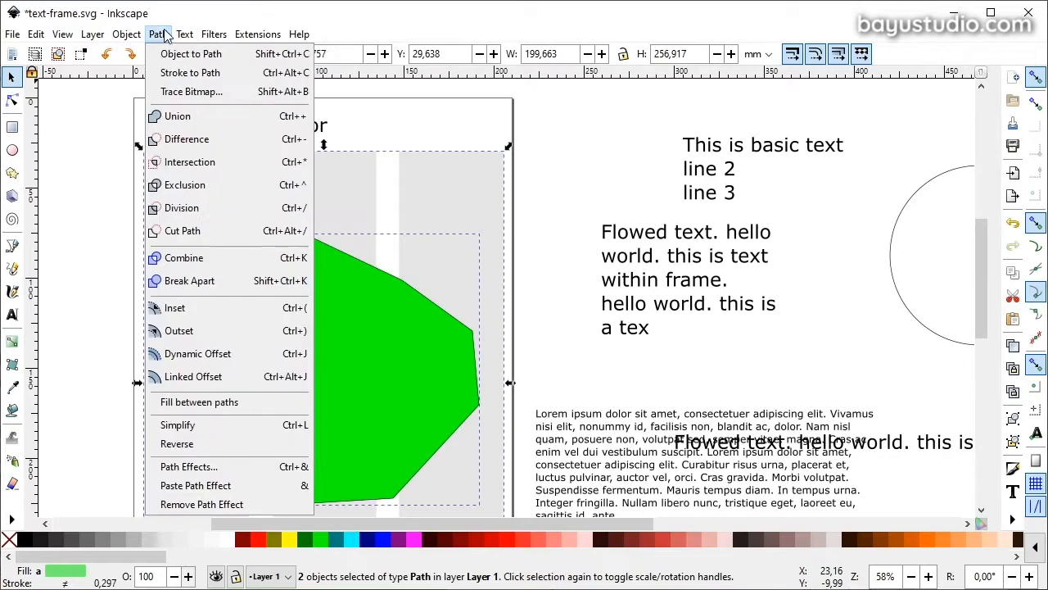
click(196, 141)
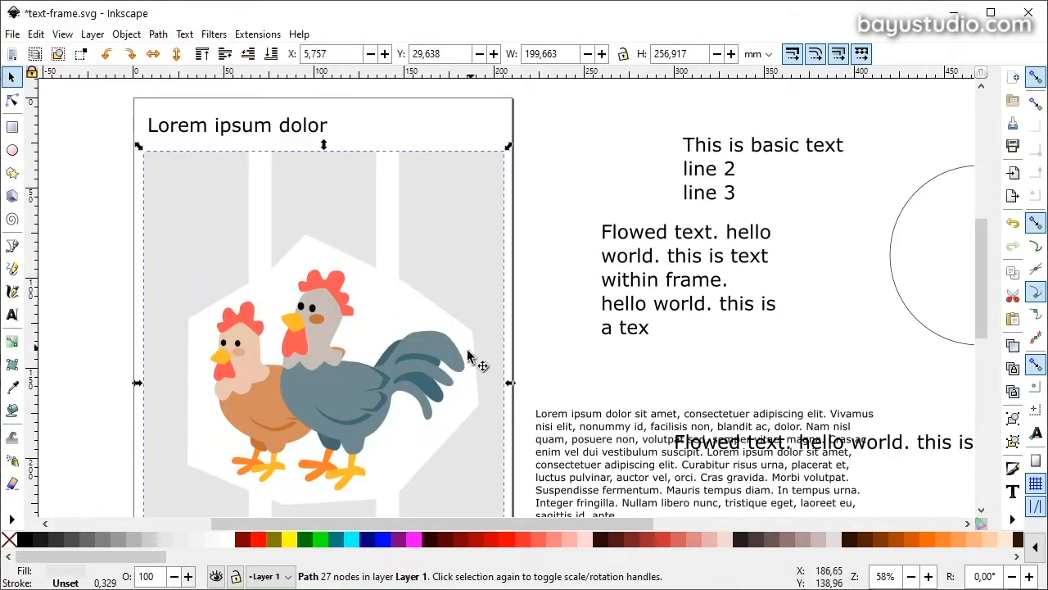
Try moving the cut column path aside as one object, and undo the move.
drag(199, 222, 297, 214)
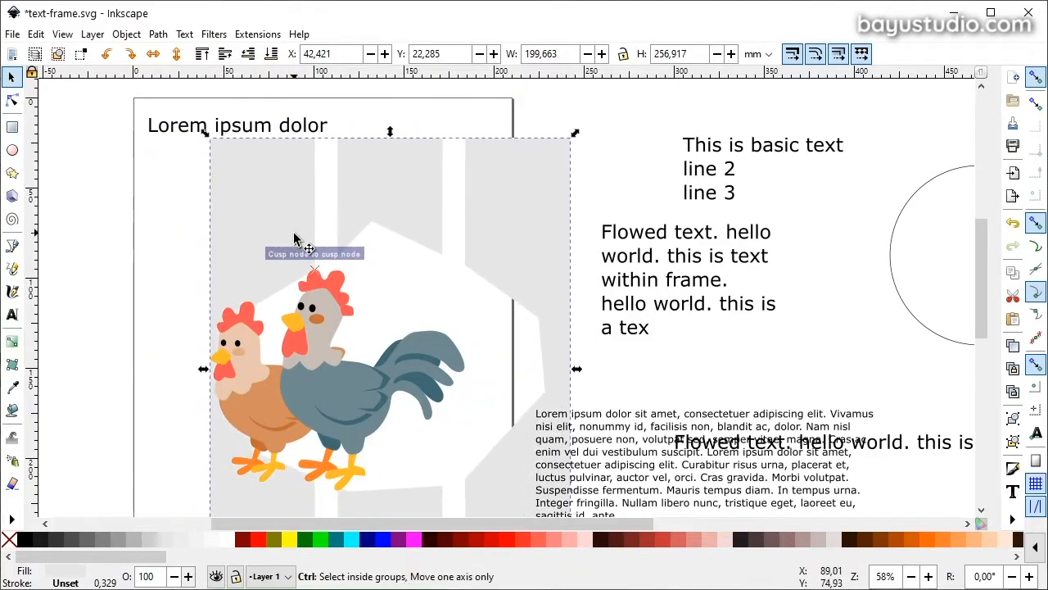
key(ctrl+z)
scroll(475, 358, down, 2)
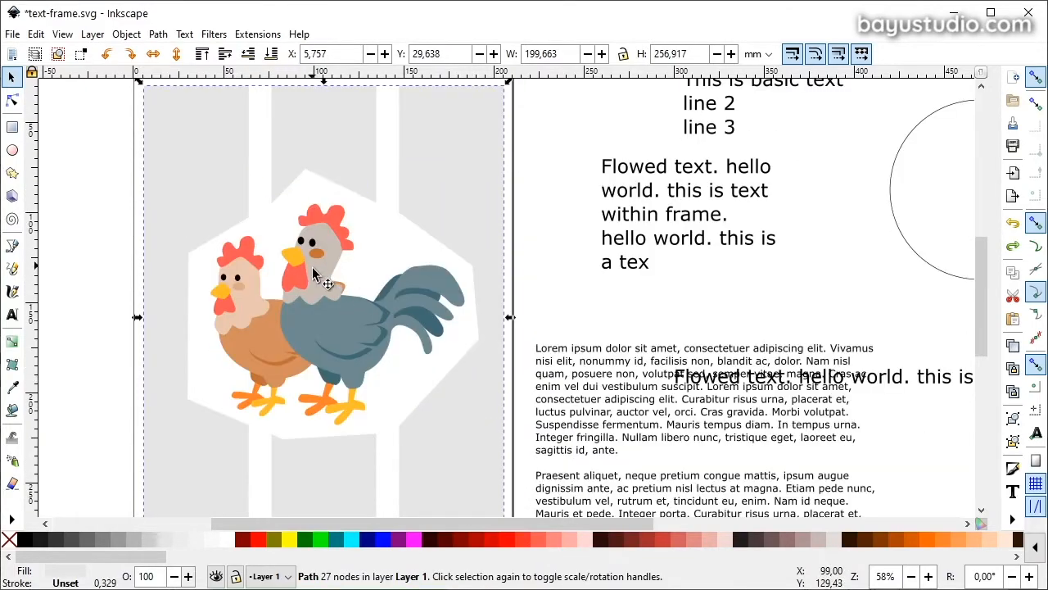
scroll(350, 298, up, 2)
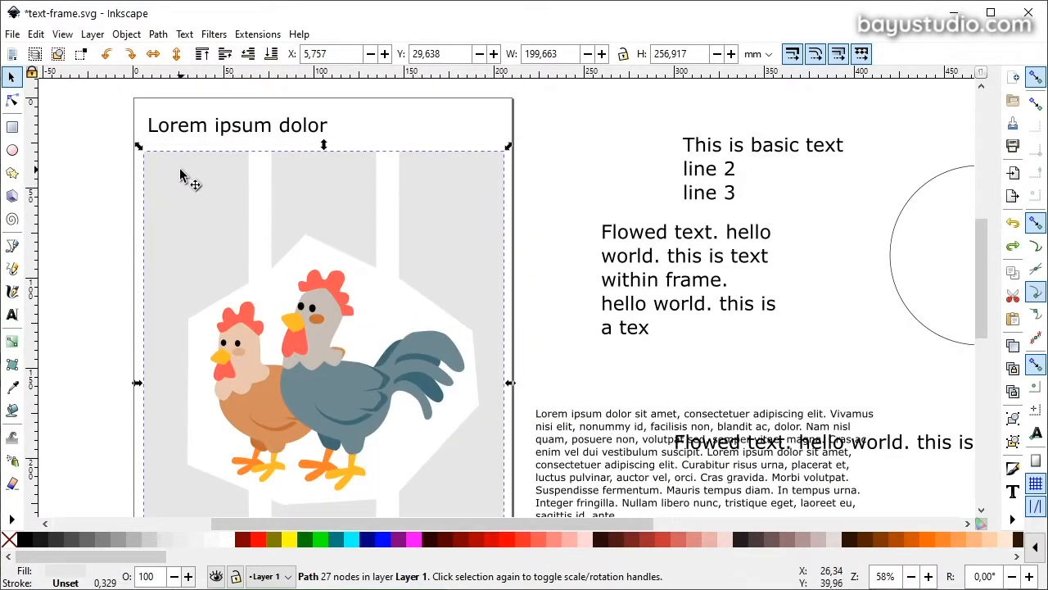
Examine the nodes of the cut column path around the chickens.
click(116, 252)
click(204, 246)
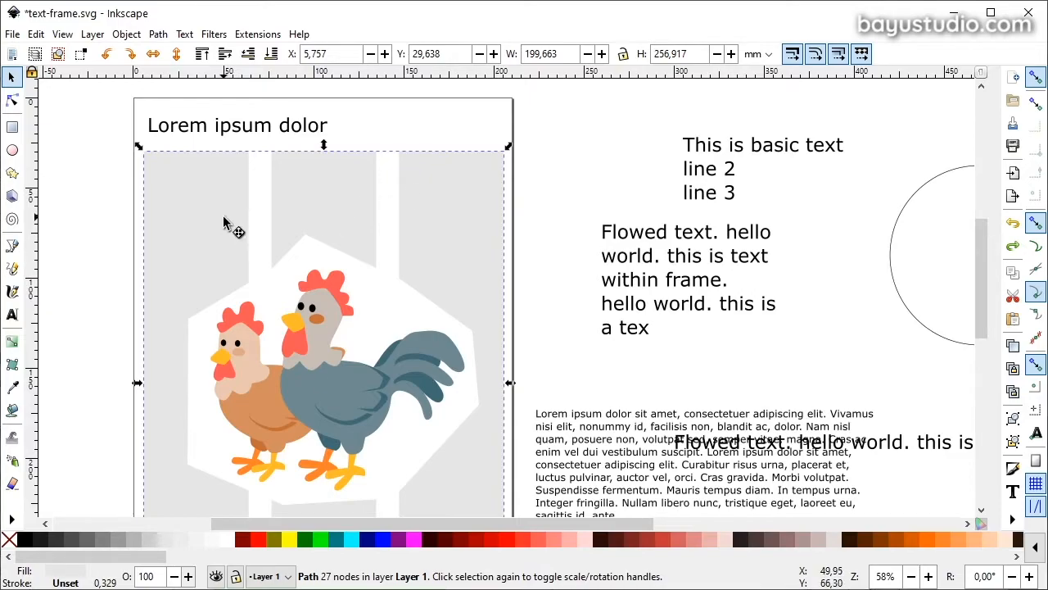
key(n)
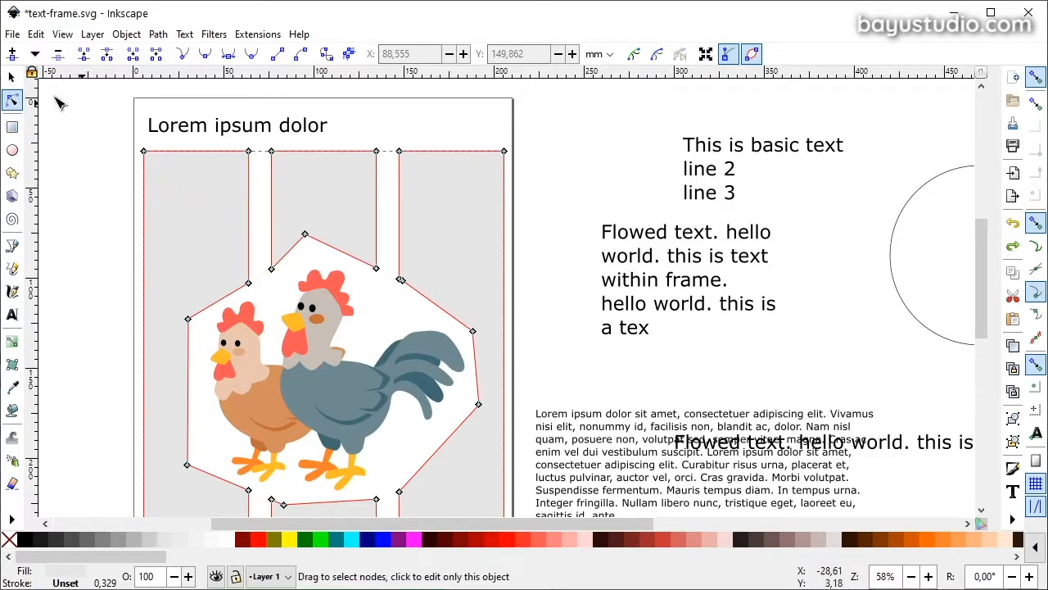
key(s)
Try flowing the Lorem ipsum body text into the single cut column path, and undo it.
click(560, 420)
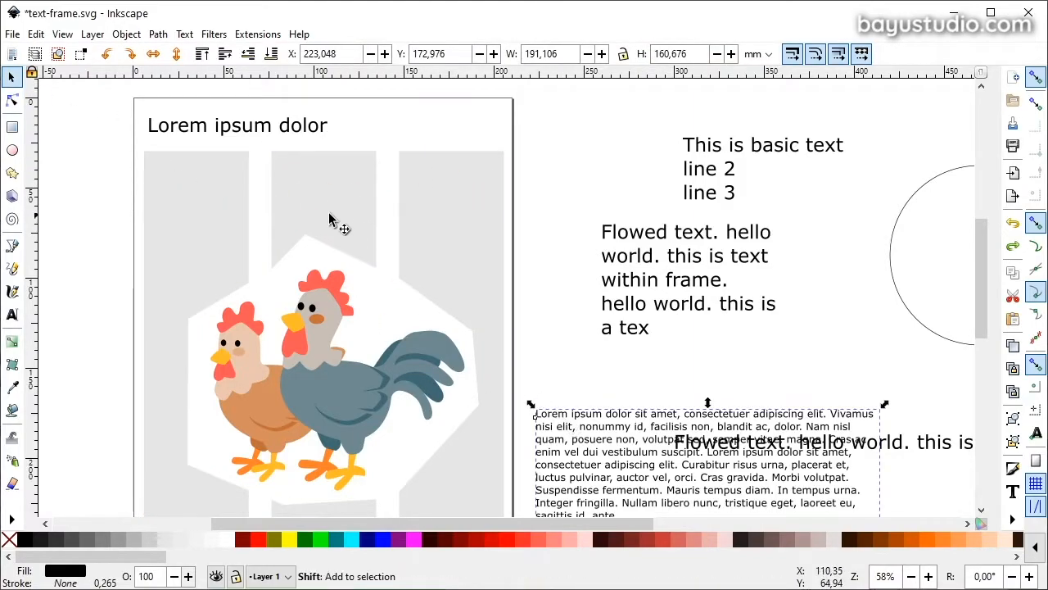
shift+click(301, 203)
click(184, 34)
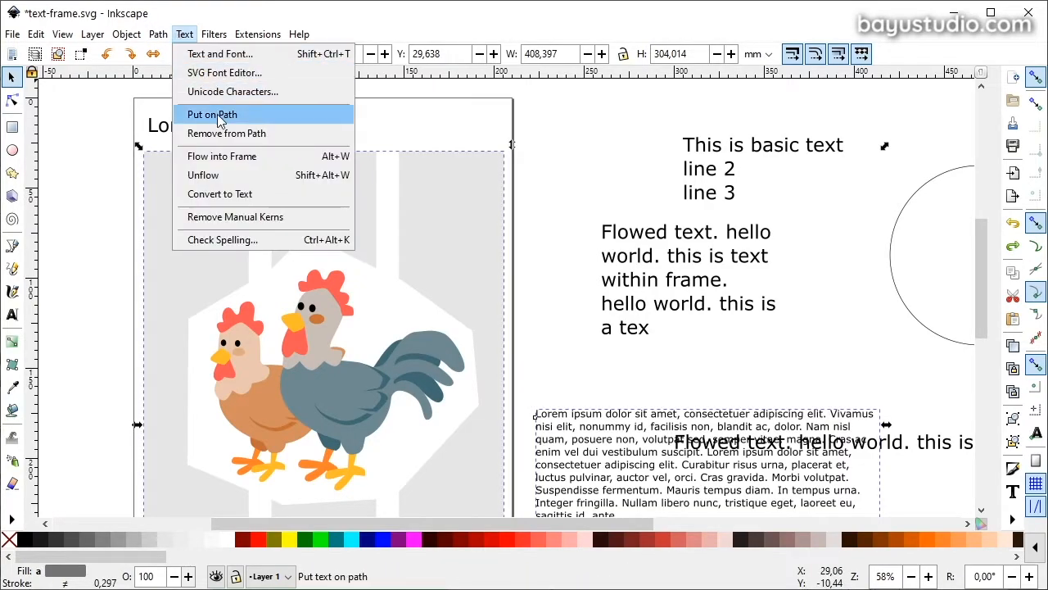
click(227, 155)
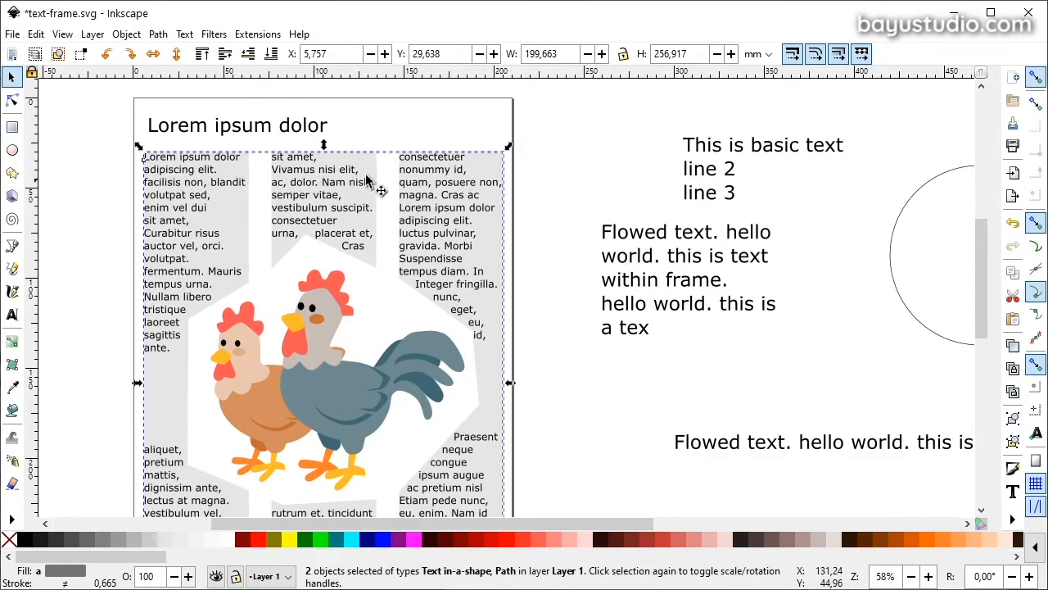
key(ctrl+z)
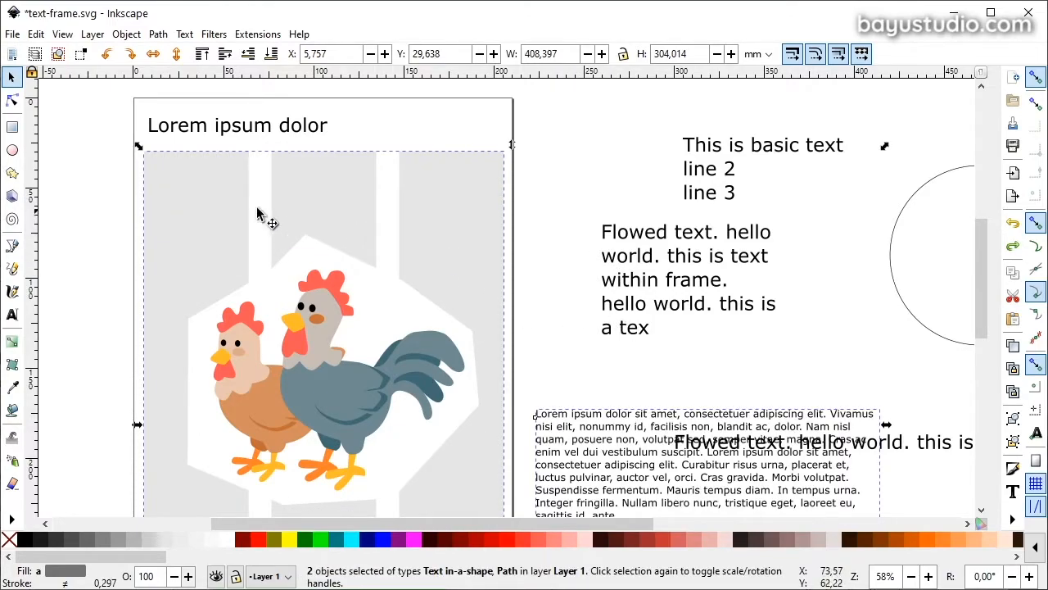
Break the cut column path apart into separate shapes and clear the selection.
click(534, 157)
click(314, 195)
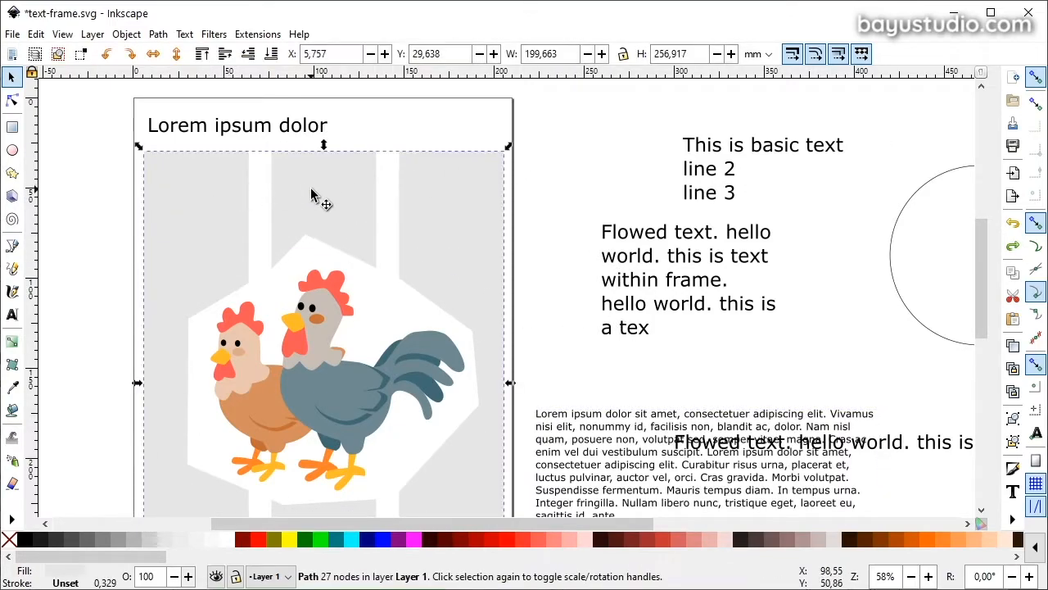
click(158, 34)
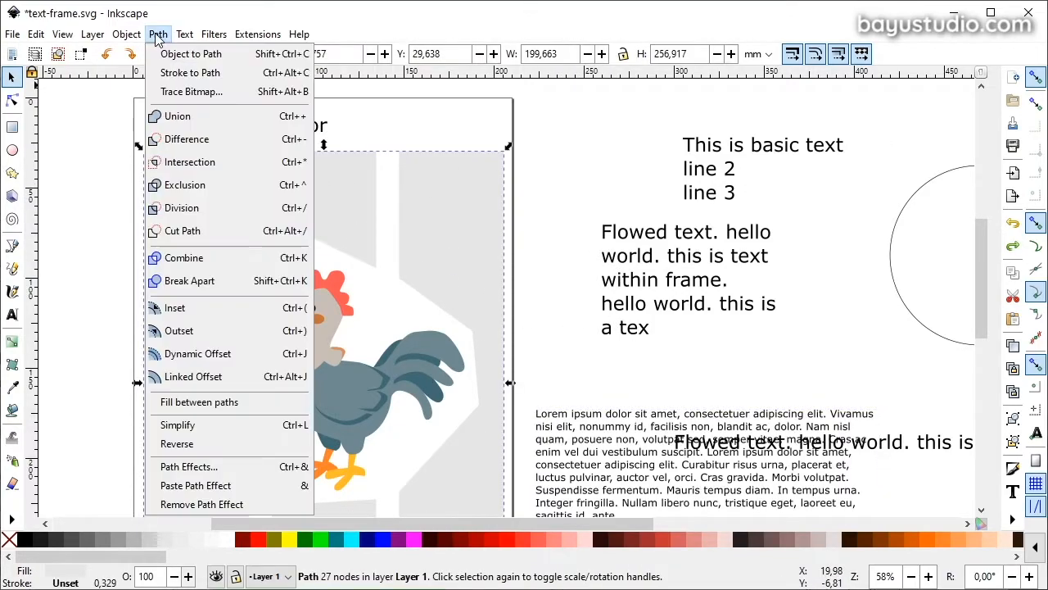
click(207, 283)
click(81, 241)
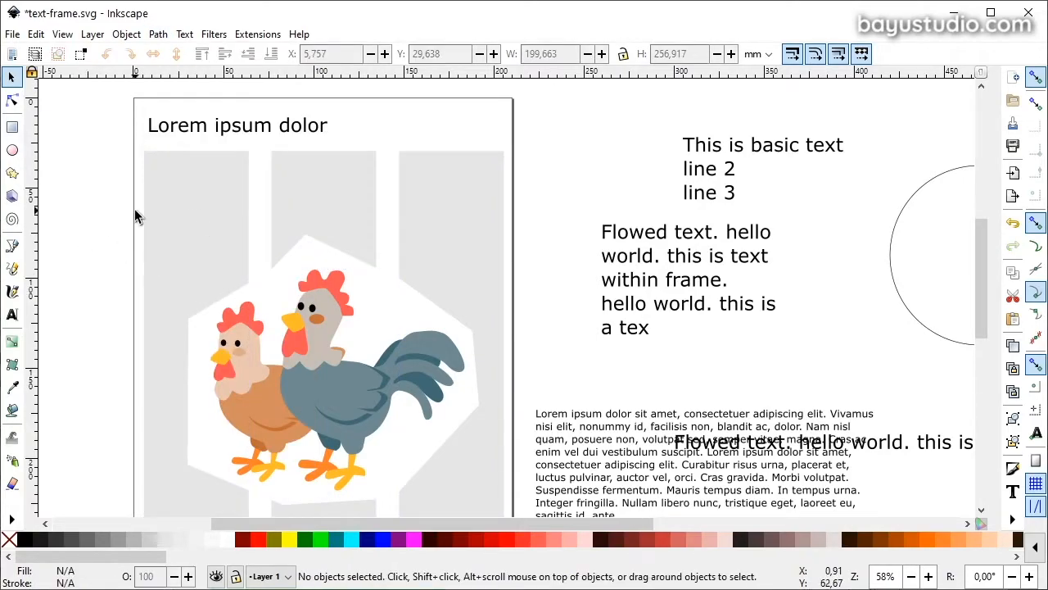
Check each of the separated column shapes around the chickens by selecting them one at a time.
scroll(135, 215, down, 4)
scroll(153, 218, up, 2)
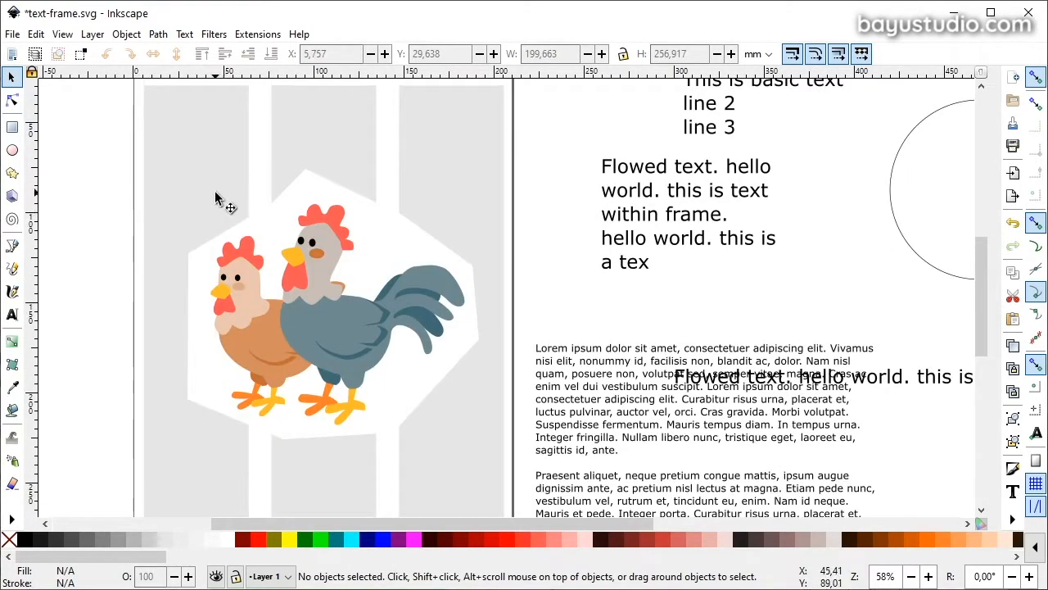
click(288, 180)
click(341, 473)
click(483, 193)
click(229, 160)
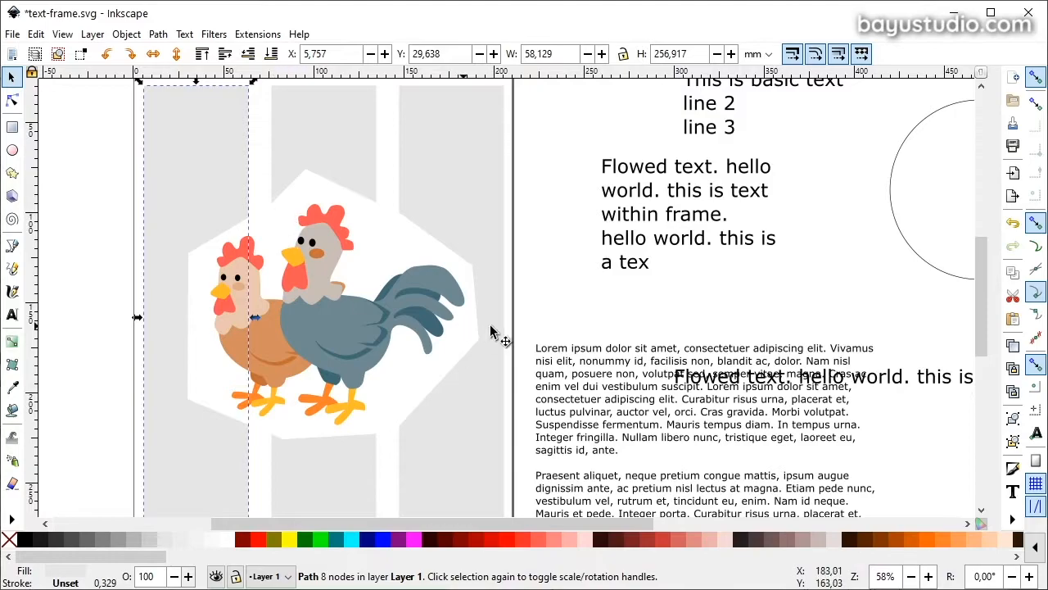
scroll(488, 320, up, 2)
scroll(480, 316, down, 2)
scroll(480, 316, up, 2)
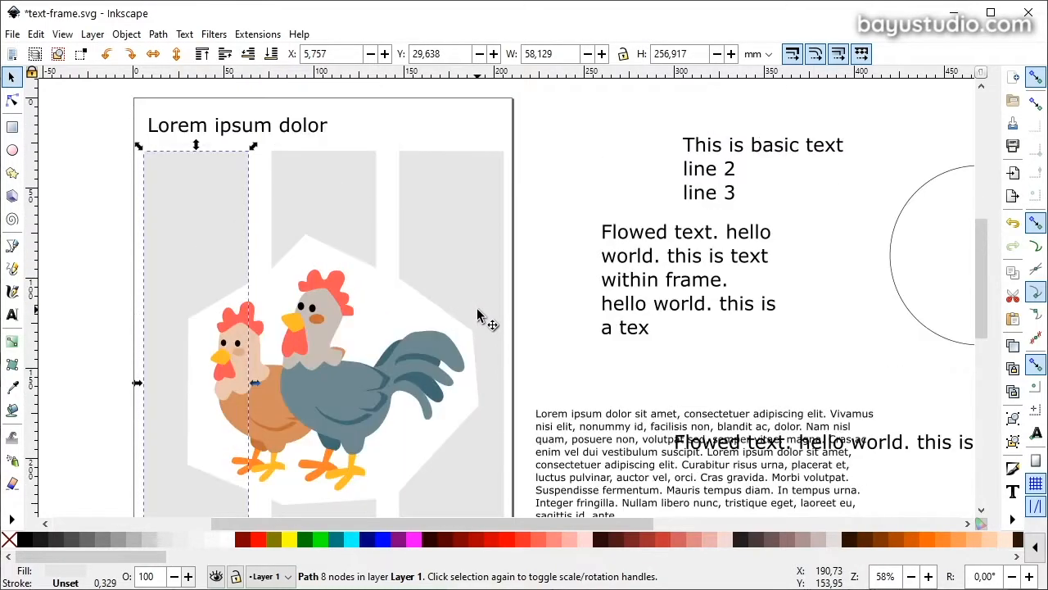
click(107, 188)
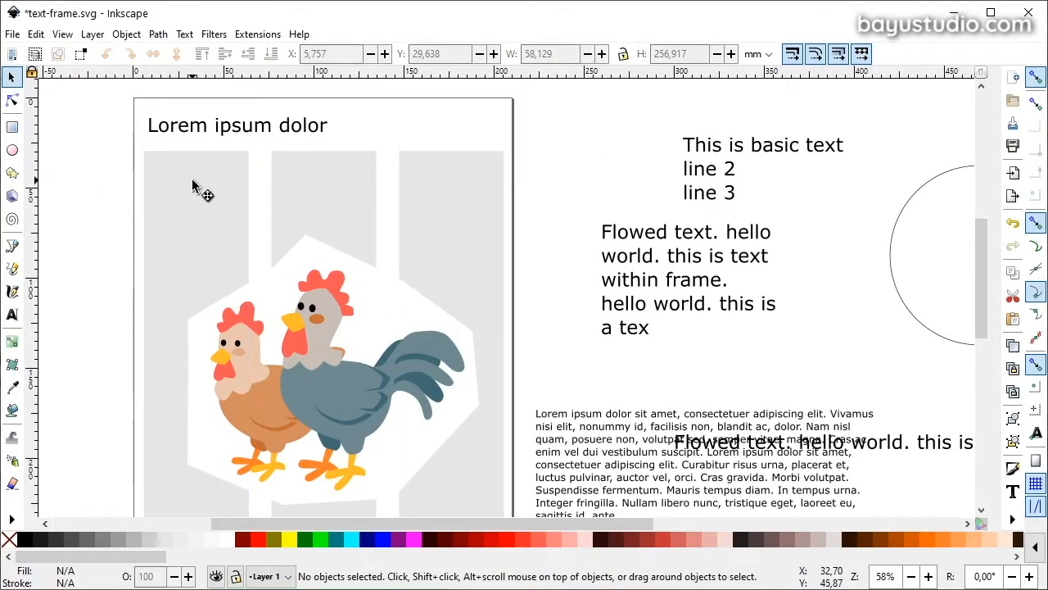
Flow the Lorem ipsum body text into the four column shapes in order: first column, upper middle, lower middle, third column.
click(192, 186)
shift+click(321, 183)
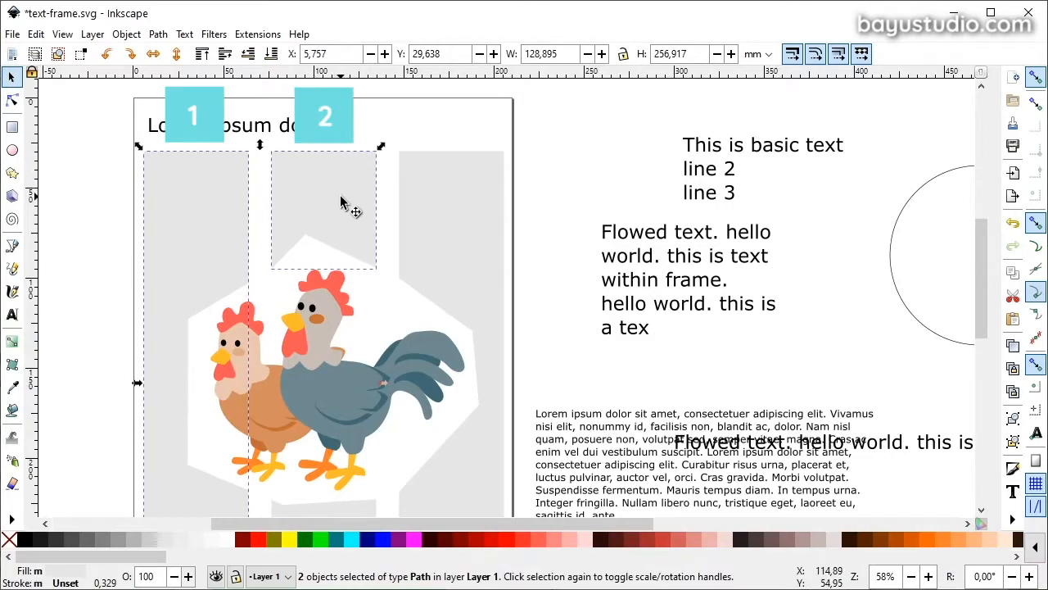
scroll(342, 202, down, 4)
shift+click(327, 424)
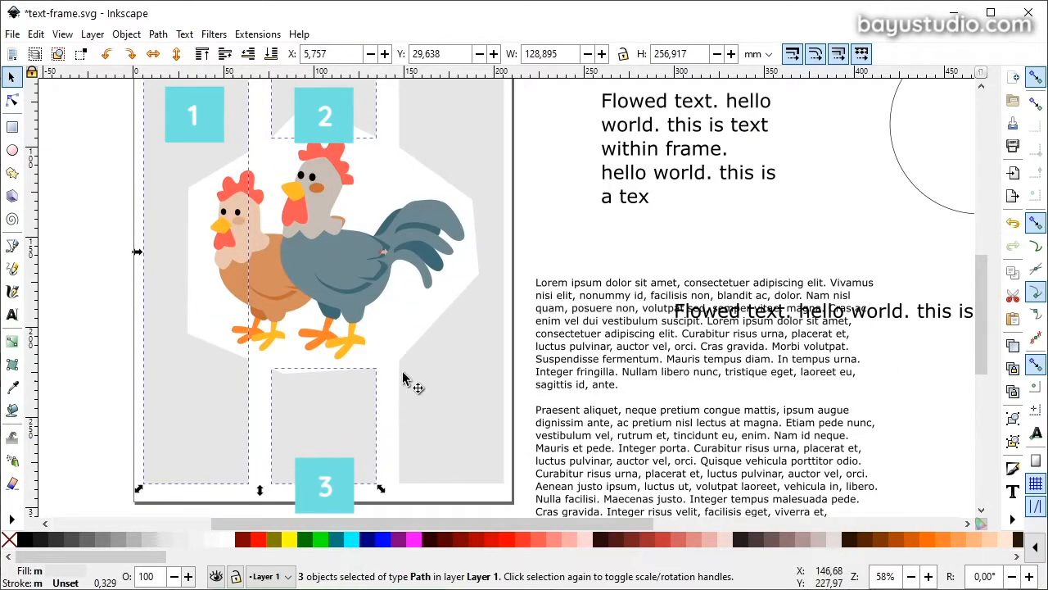
scroll(418, 369, up, 2)
shift+click(448, 196)
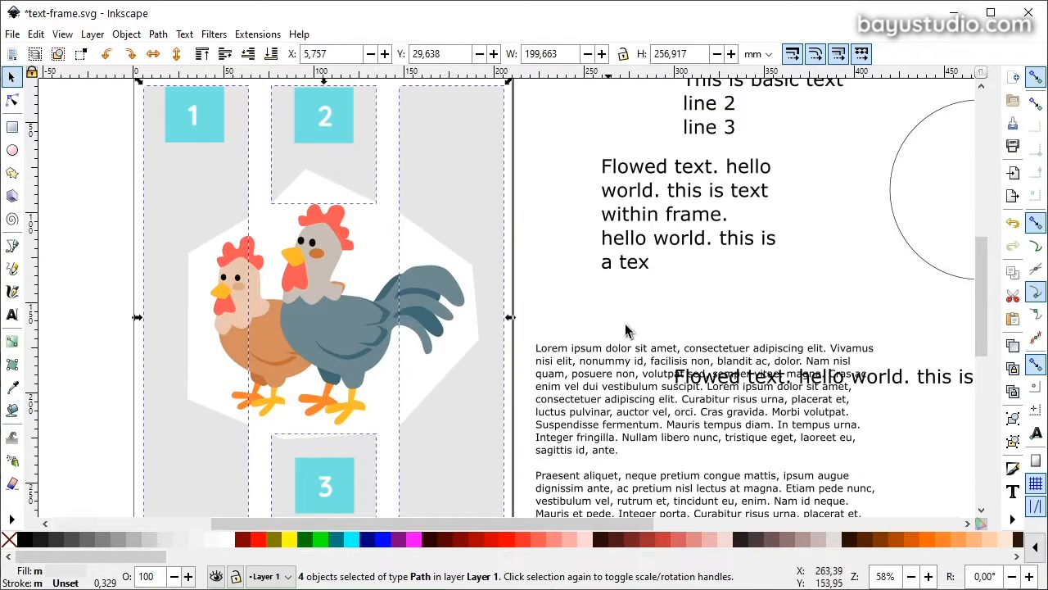
shift+click(591, 364)
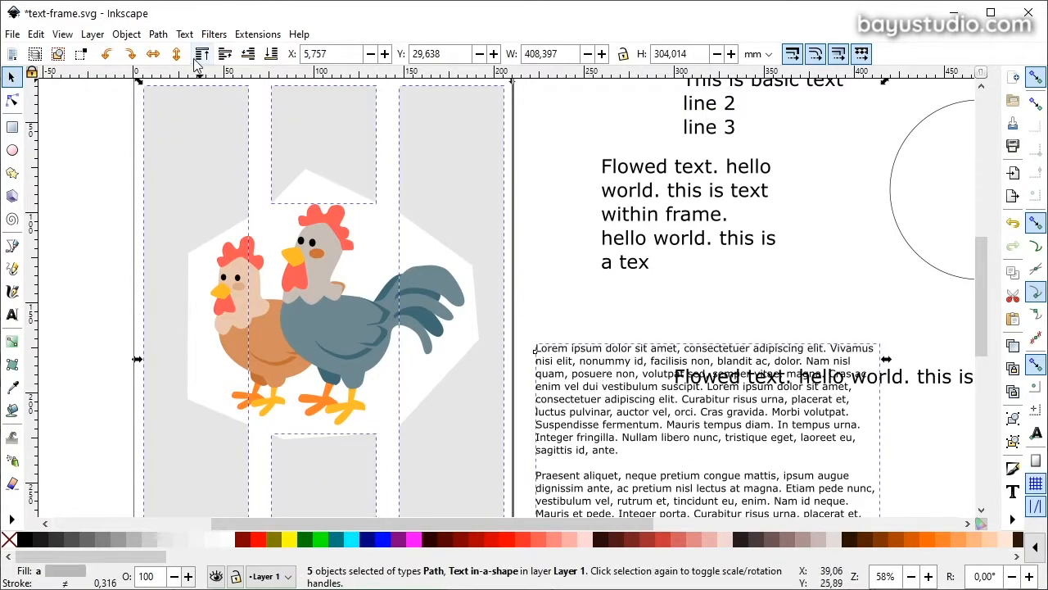
click(184, 36)
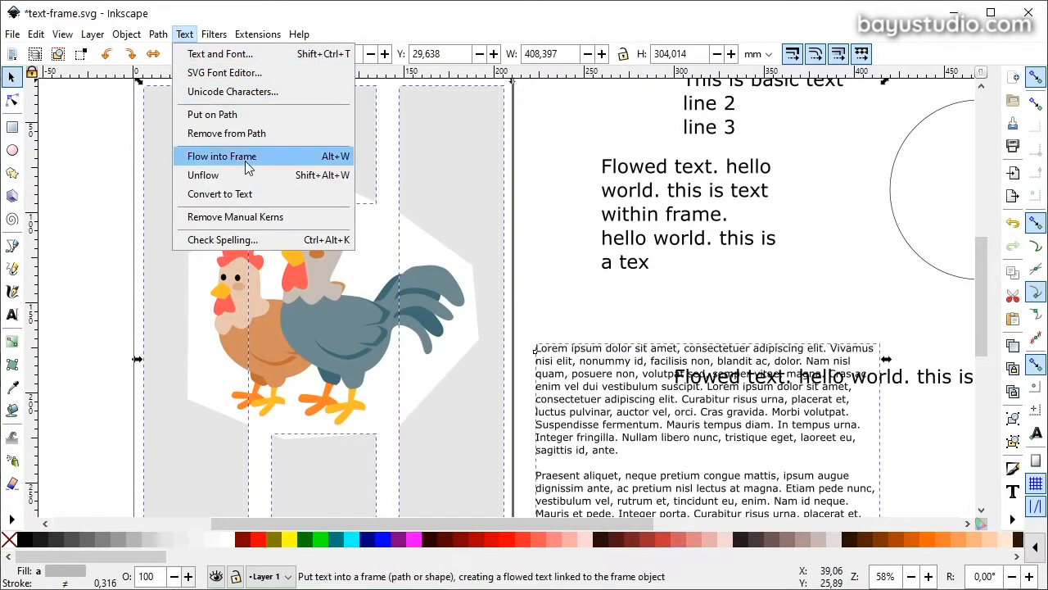
click(210, 154)
scroll(588, 330, up, 2)
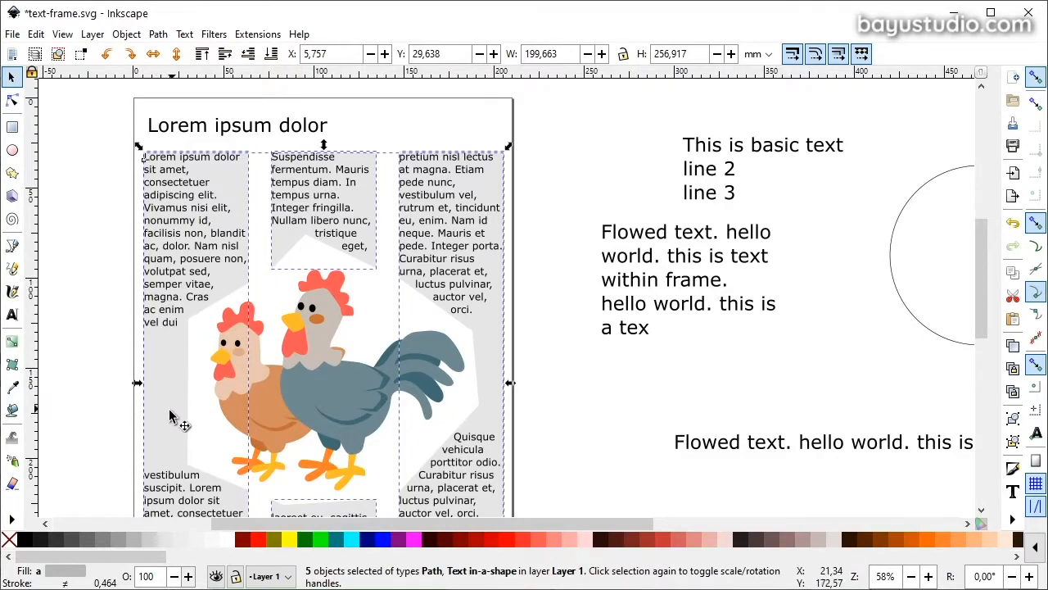
Set the font size of all the flowed body text to 14 pt and clear the selection.
key(n)
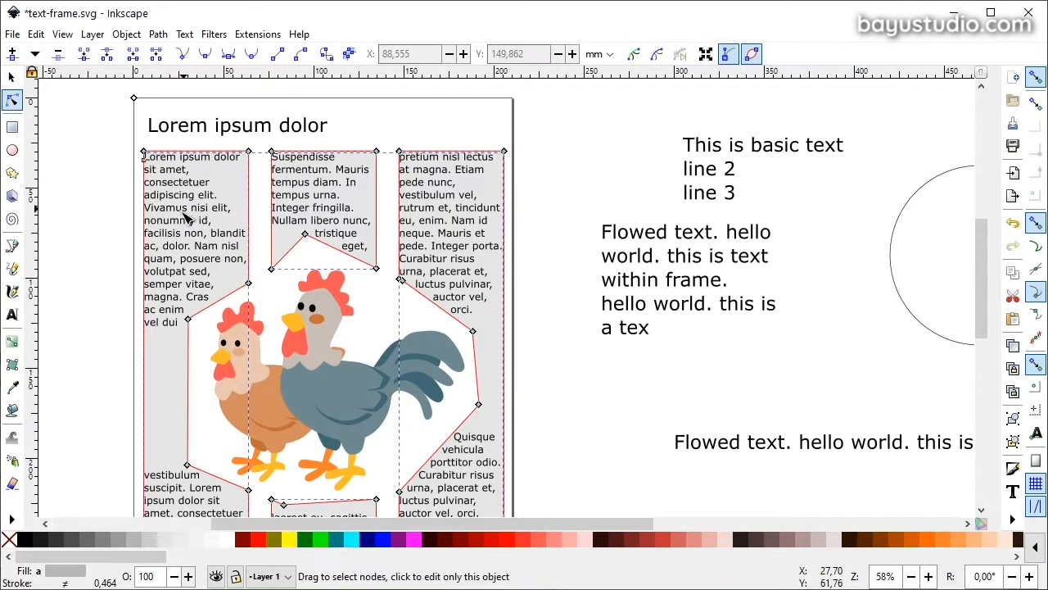
click(12, 314)
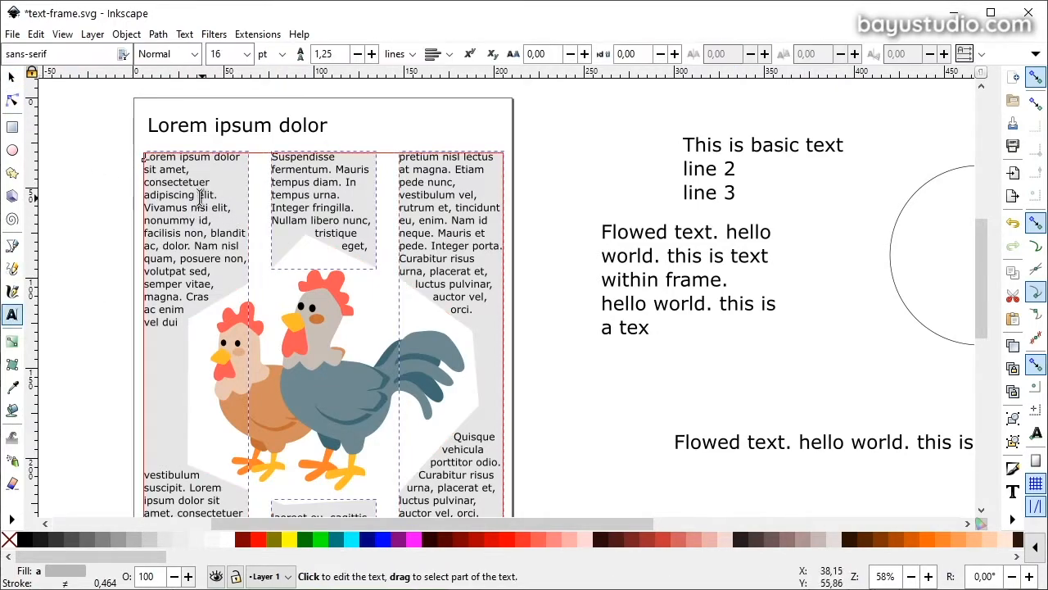
double_click(172, 208)
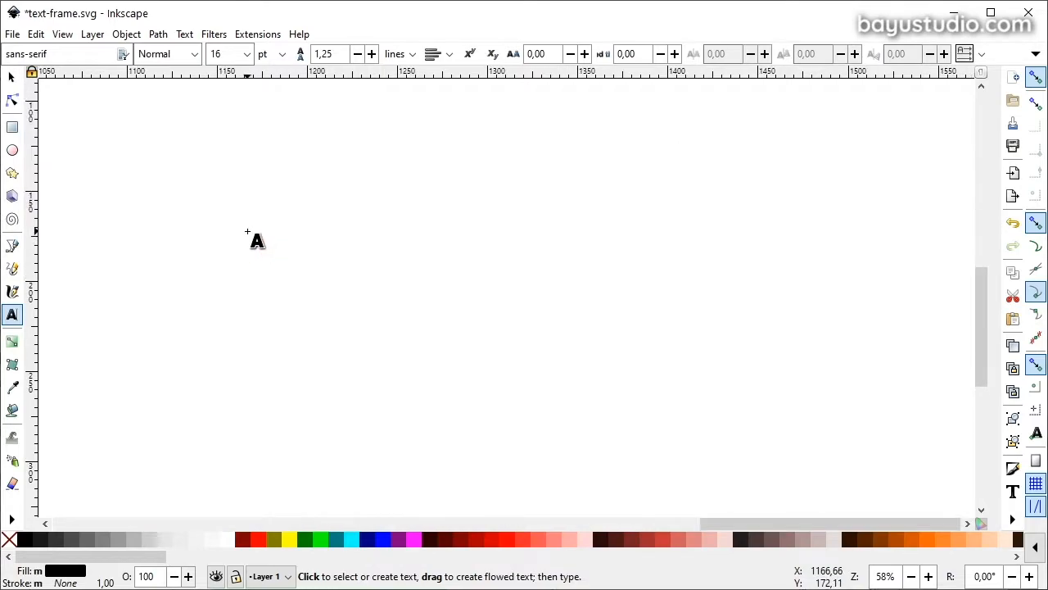
scroll(353, 283, down, 6)
scroll(386, 288, left, 5)
key(ctrl+a)
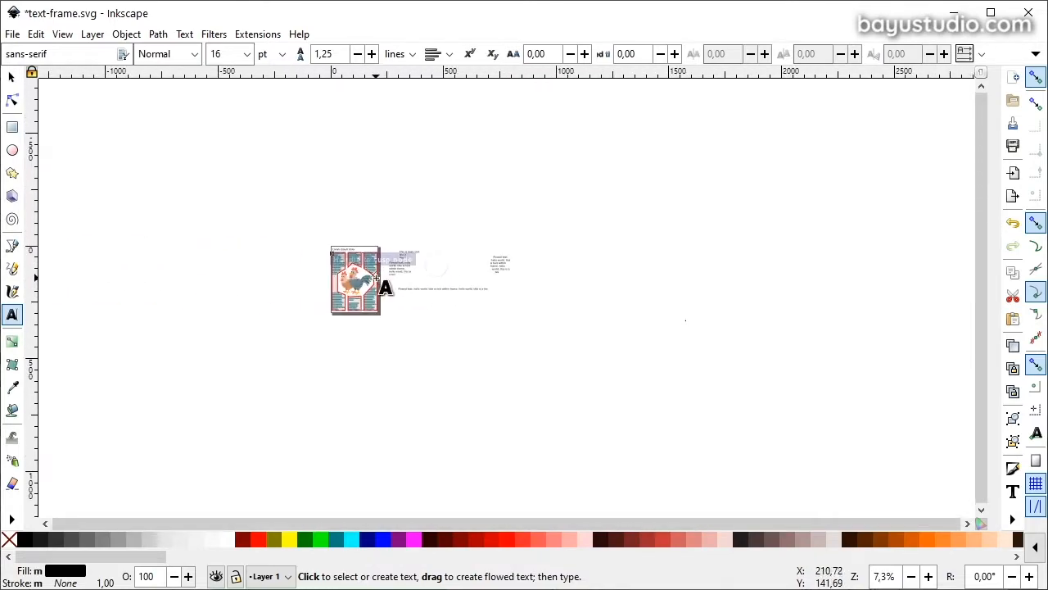
scroll(330, 283, up, 9)
scroll(250, 197, down, 3)
scroll(312, 227, up, 1)
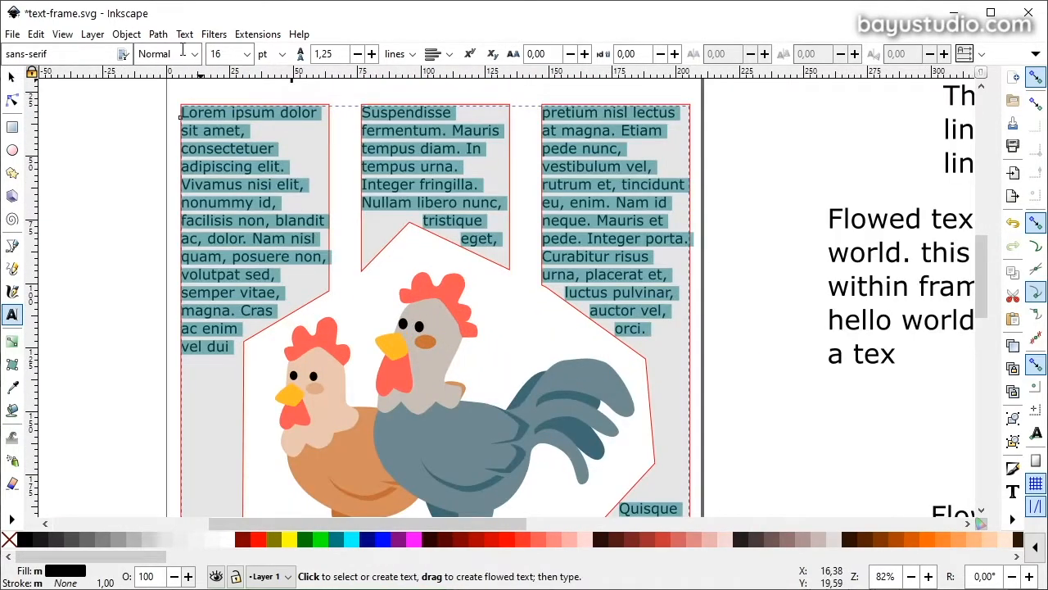
click(247, 55)
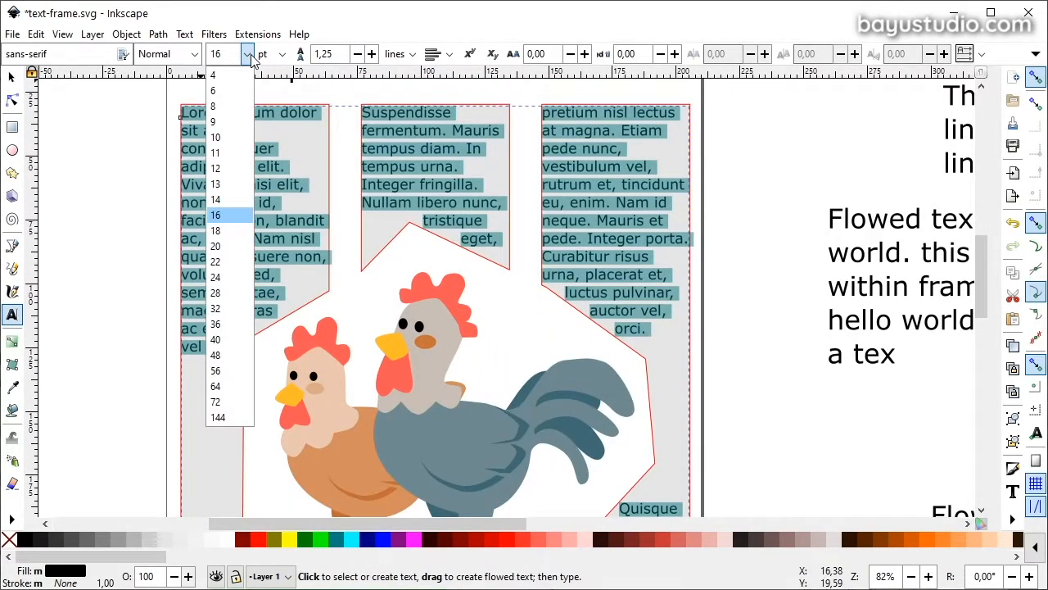
click(228, 199)
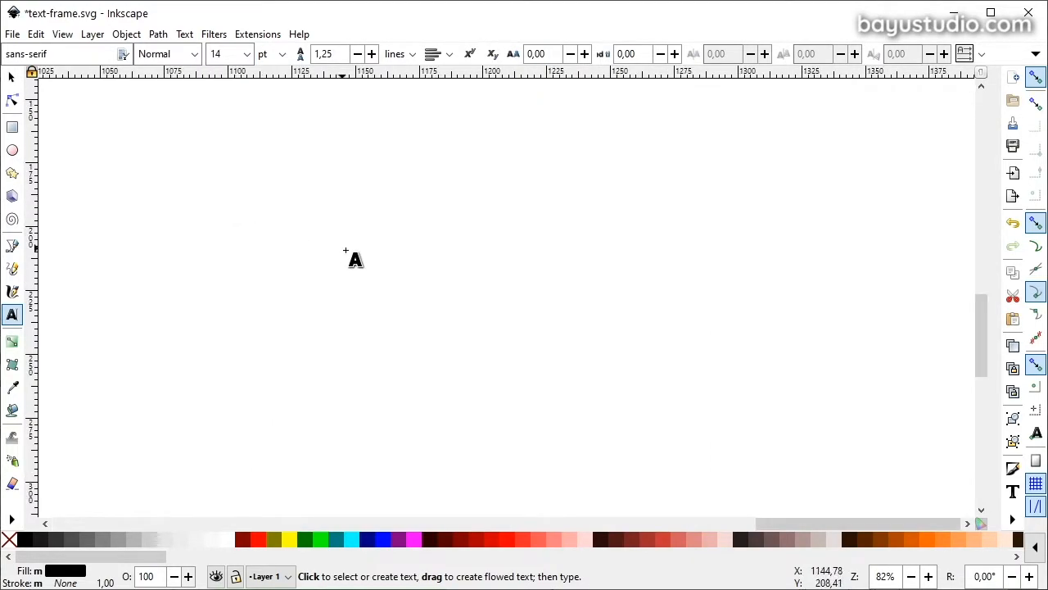
drag(795, 524, 204, 524)
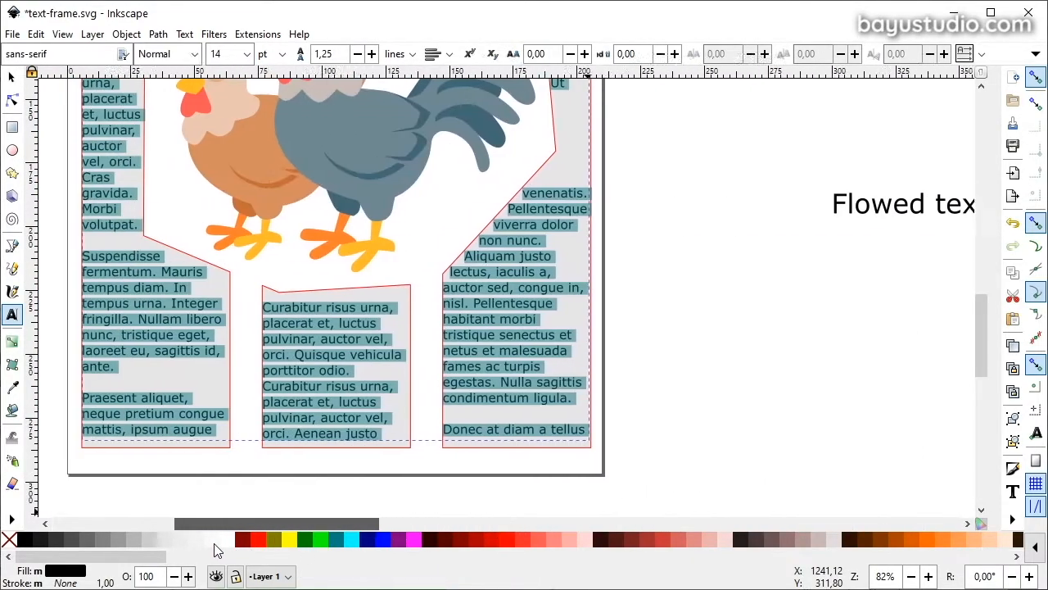
scroll(327, 331, up, 4)
scroll(360, 317, down, 1)
click(11, 78)
key(Escape)
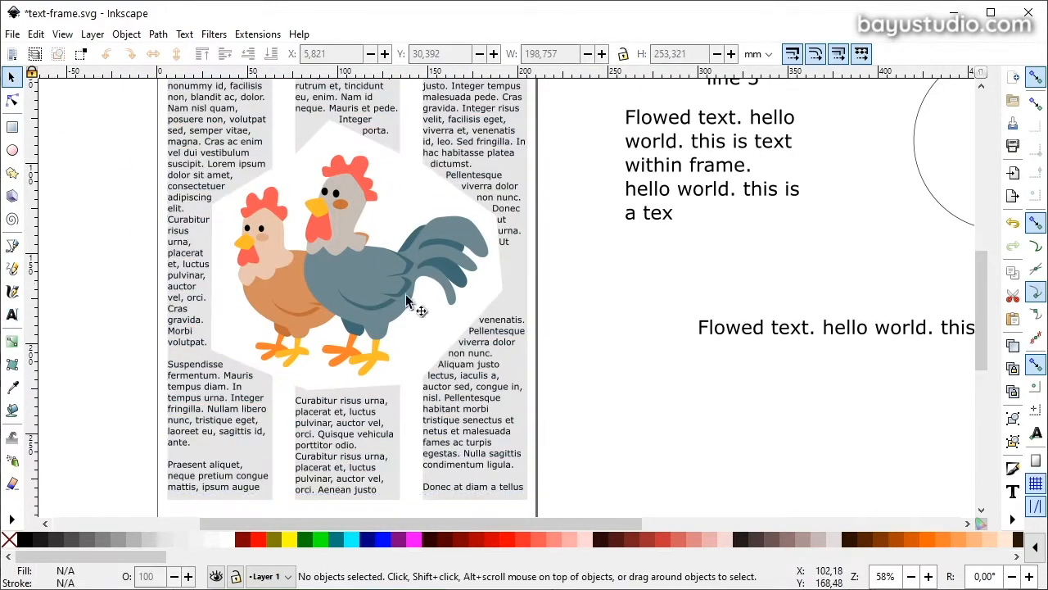
Reshape the third column's outline below the rooster's tail by moving two nodes upward, the outer one also slightly inward.
scroll(393, 297, up, 4)
scroll(538, 310, down, 2)
scroll(503, 402, up, 2)
scroll(503, 362, down, 2)
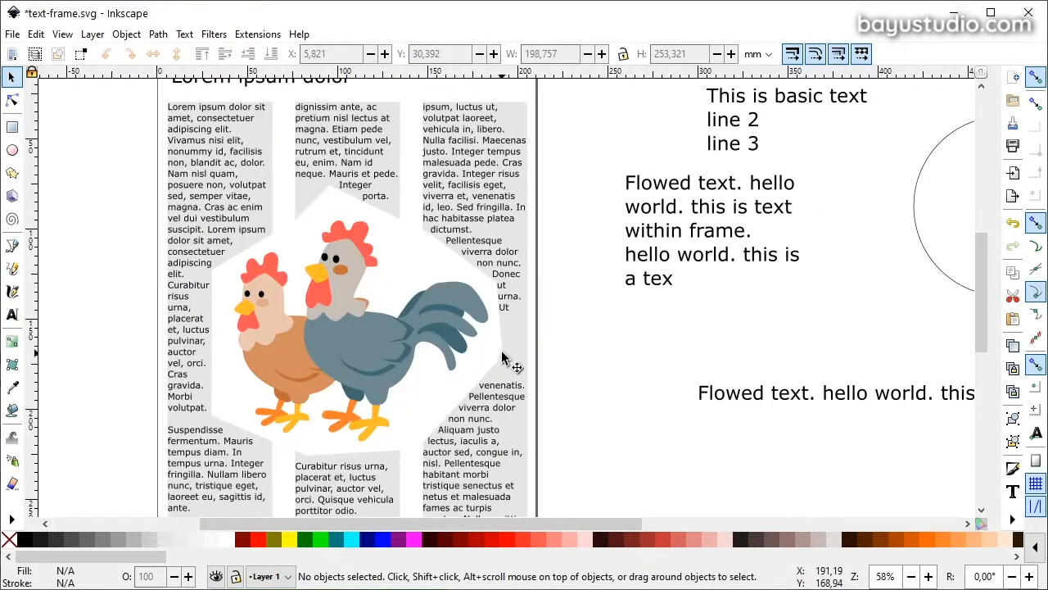
double_click(508, 350)
drag(503, 357, 494, 339)
drag(424, 442, 425, 409)
click(12, 76)
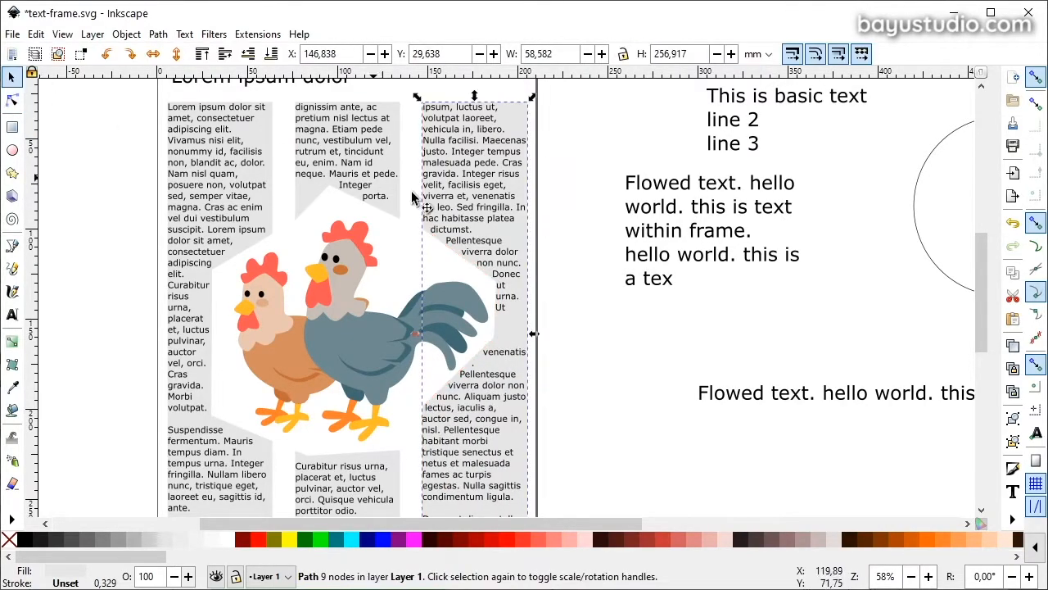
click(651, 357)
Remove the fill from all four column shapes and save the document with the body text selected.
click(277, 145)
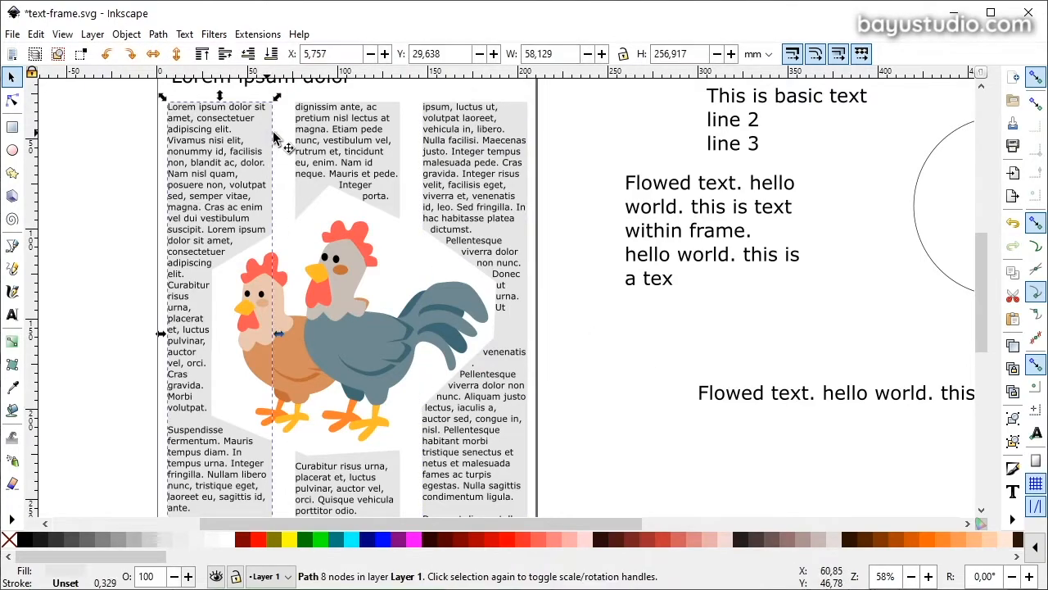
shift+click(305, 201)
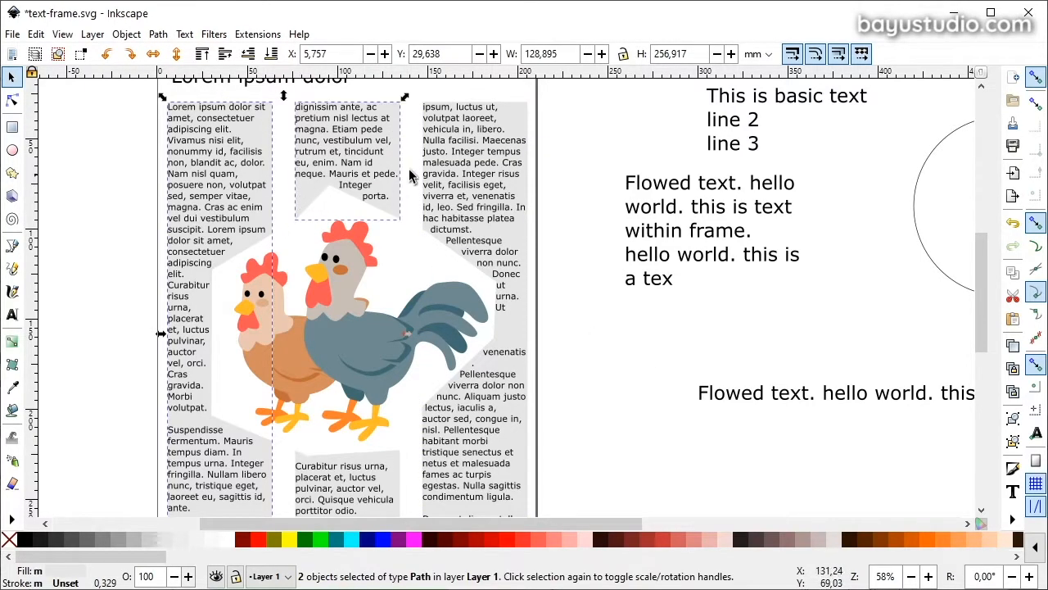
shift+click(507, 123)
scroll(492, 278, down, 2)
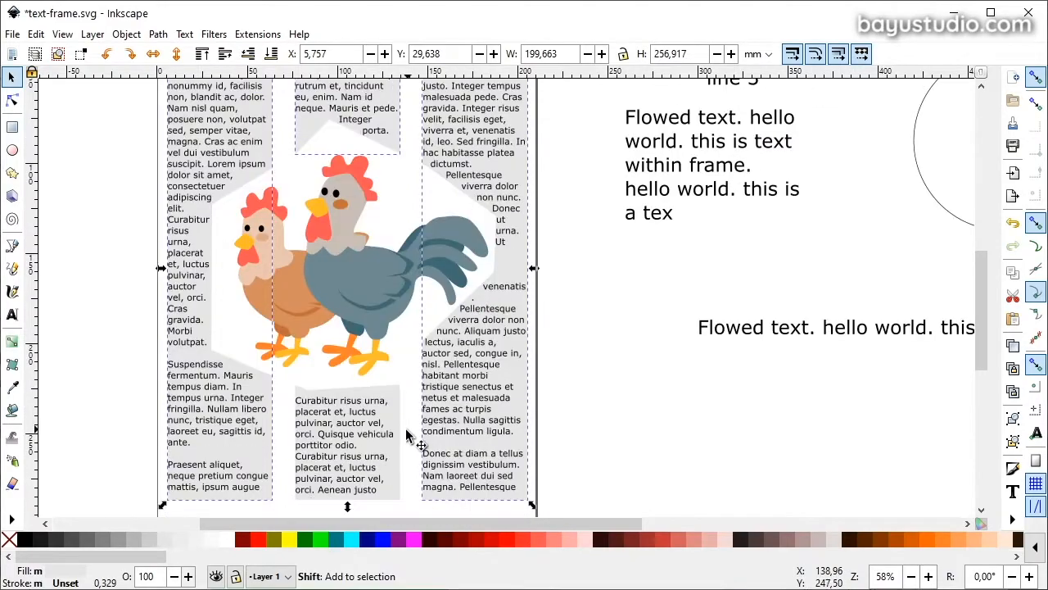
shift+click(399, 397)
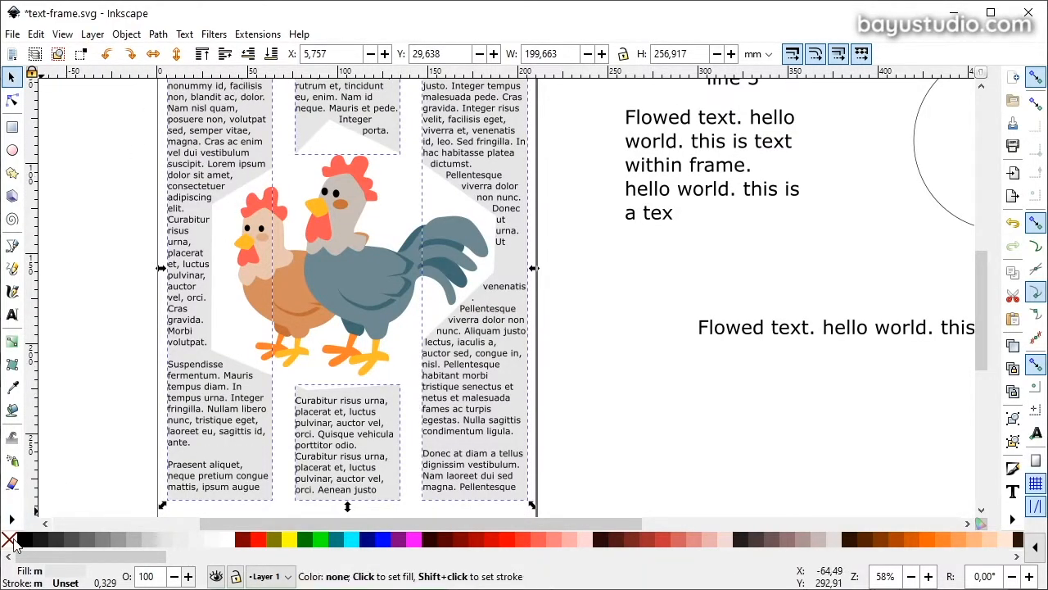
click(10, 540)
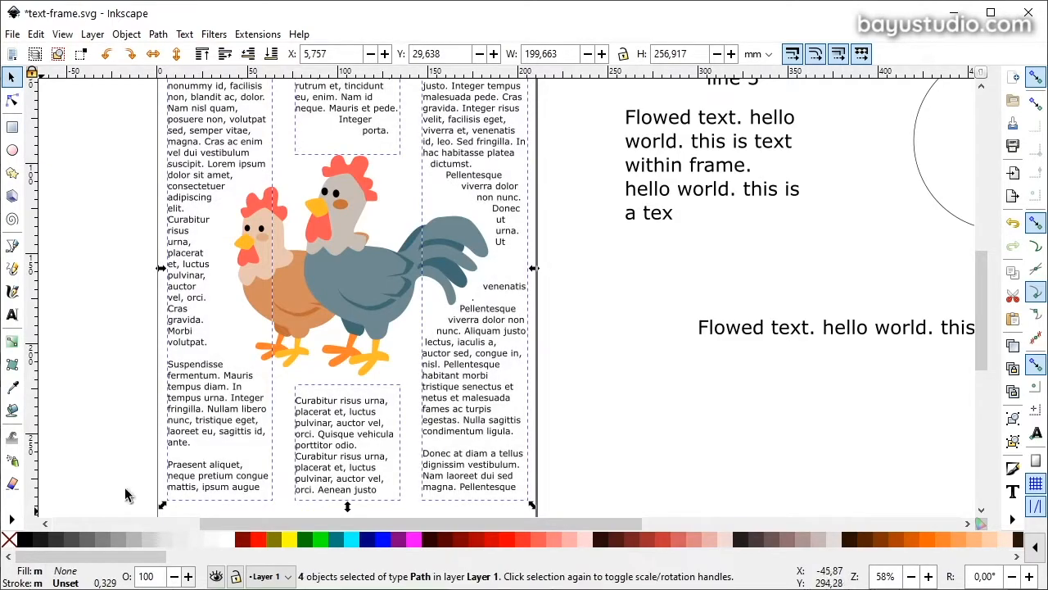
click(134, 364)
scroll(300, 378, up, 2)
scroll(469, 382, up, 2)
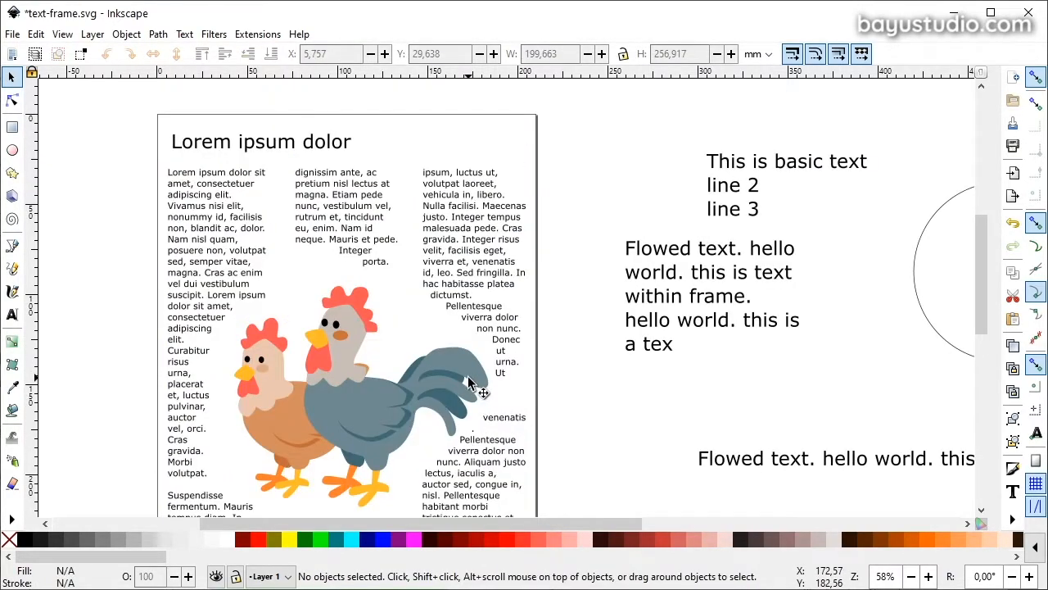
click(212, 230)
key(ctrl+s)
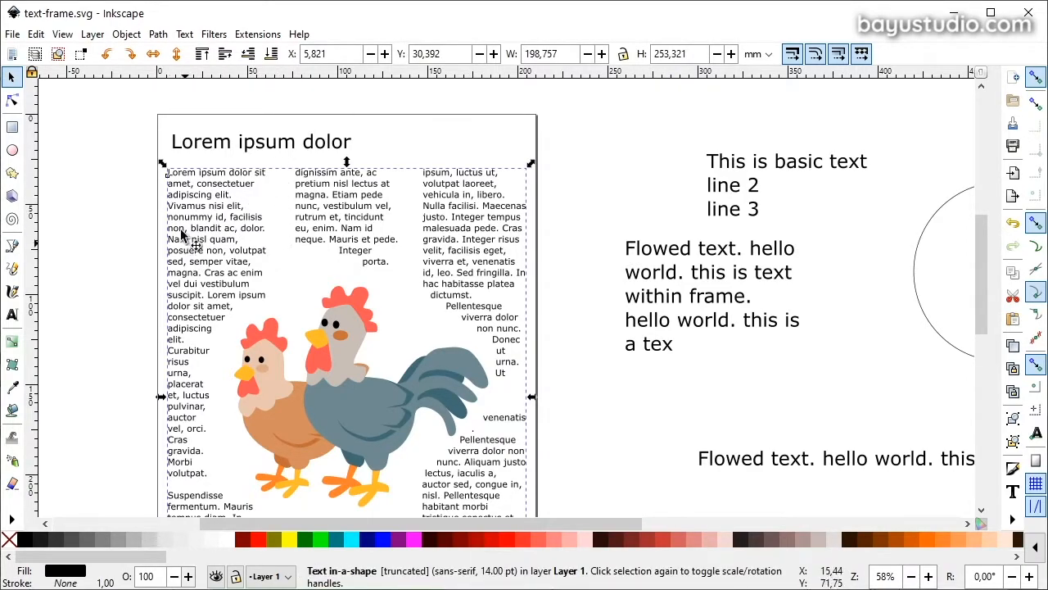
Justify all the flowed body text in the columns around the chickens.
key(t)
key(ctrl+a)
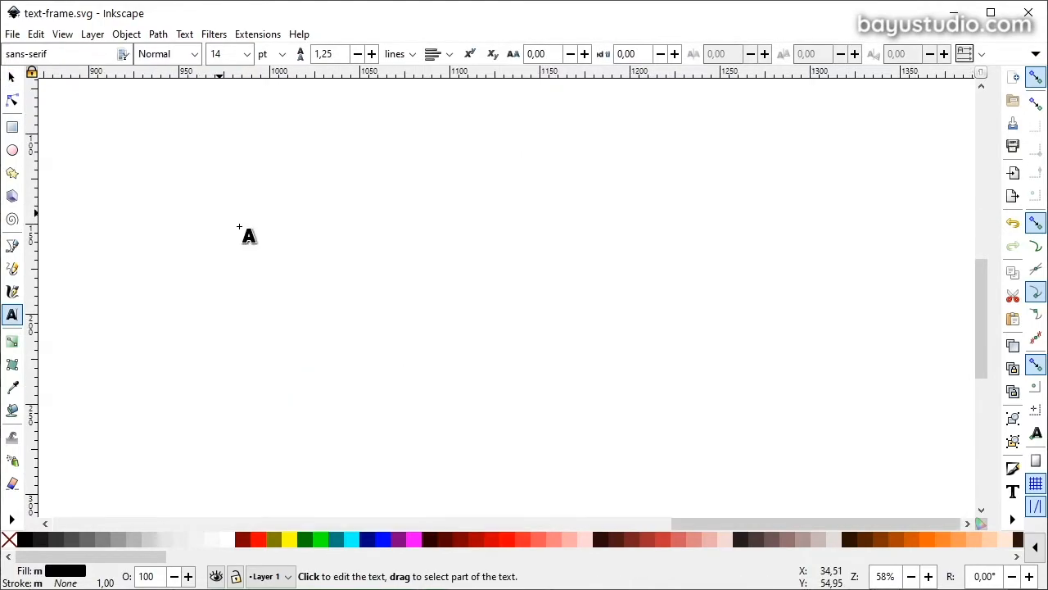
drag(698, 524, 160, 526)
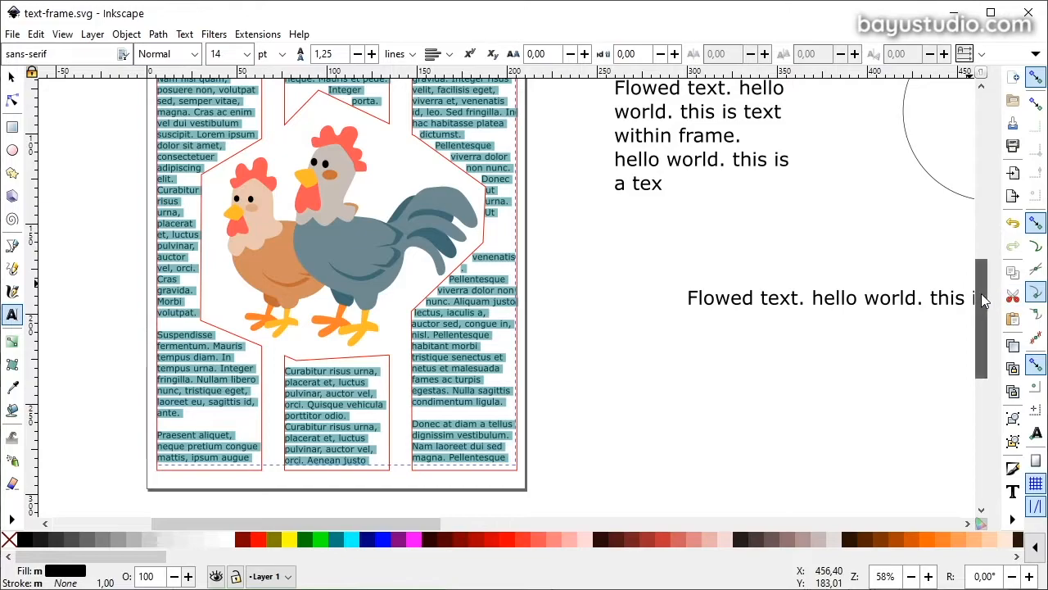
drag(981, 320, 981, 272)
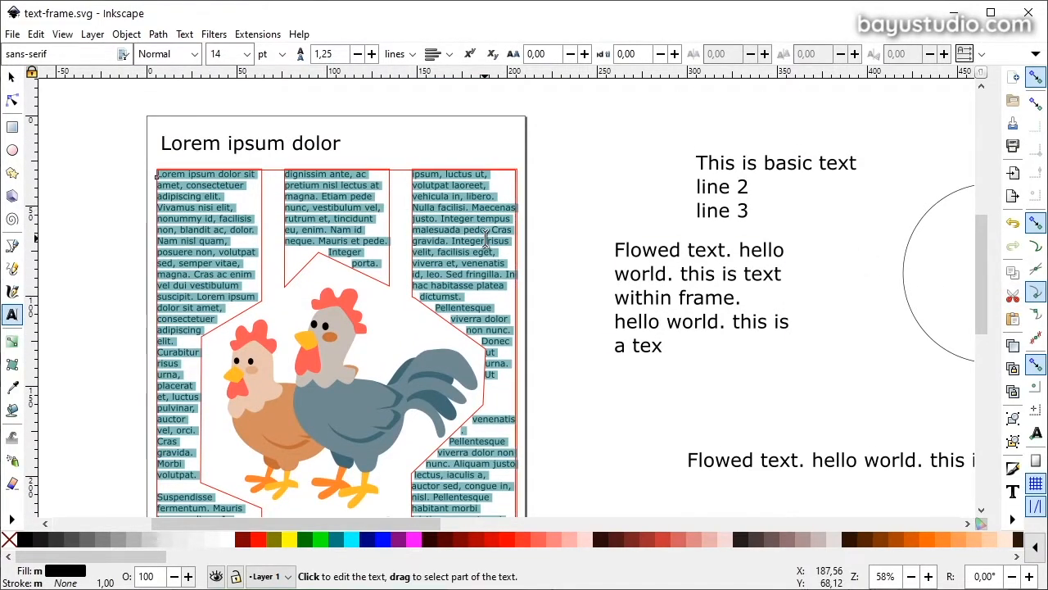
click(448, 55)
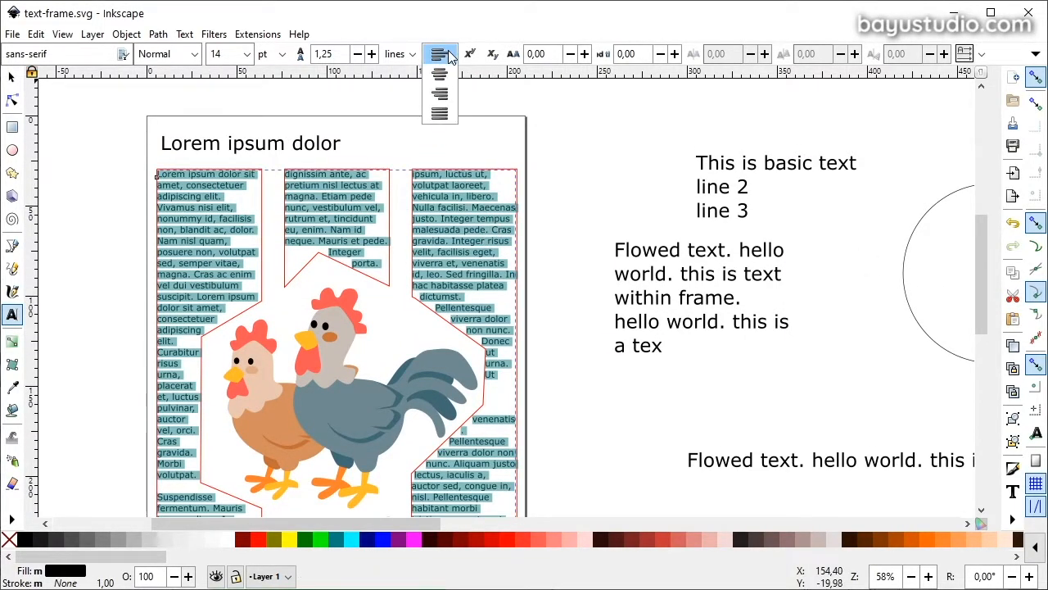
click(441, 117)
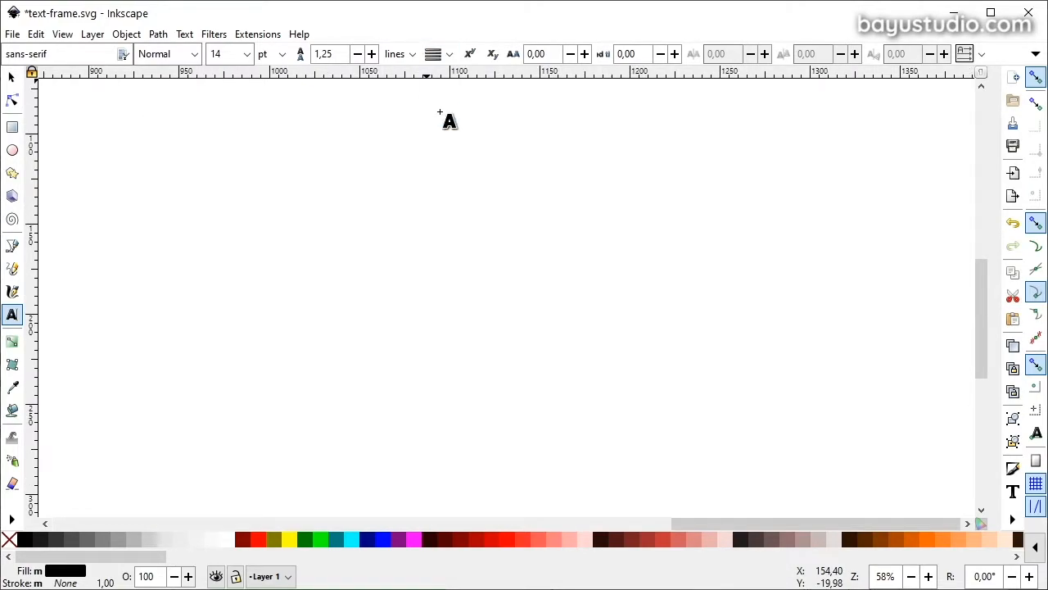
drag(846, 522, 334, 561)
click(11, 77)
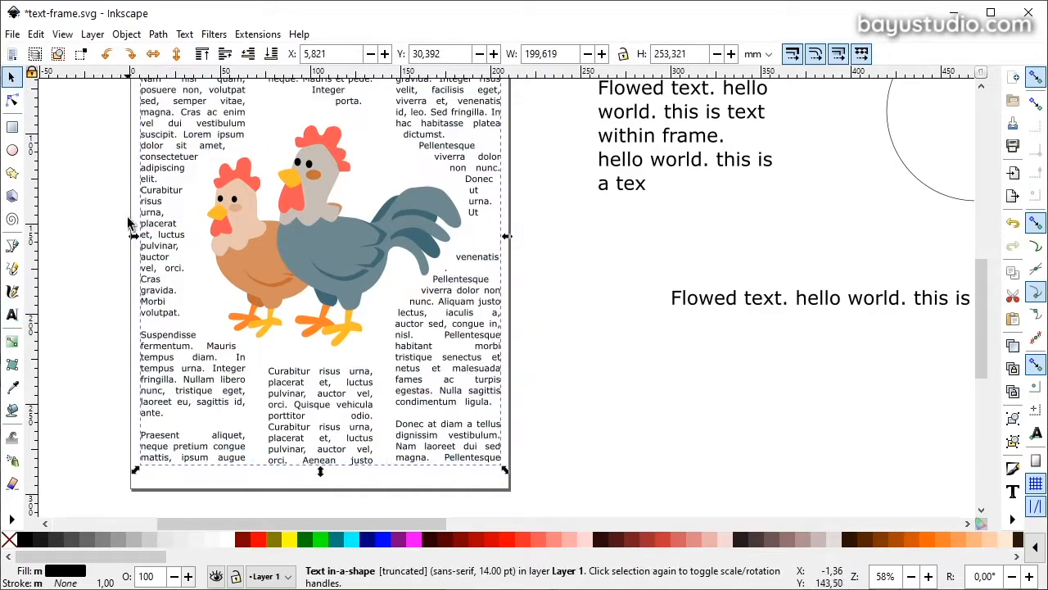
scroll(134, 275, up, 4)
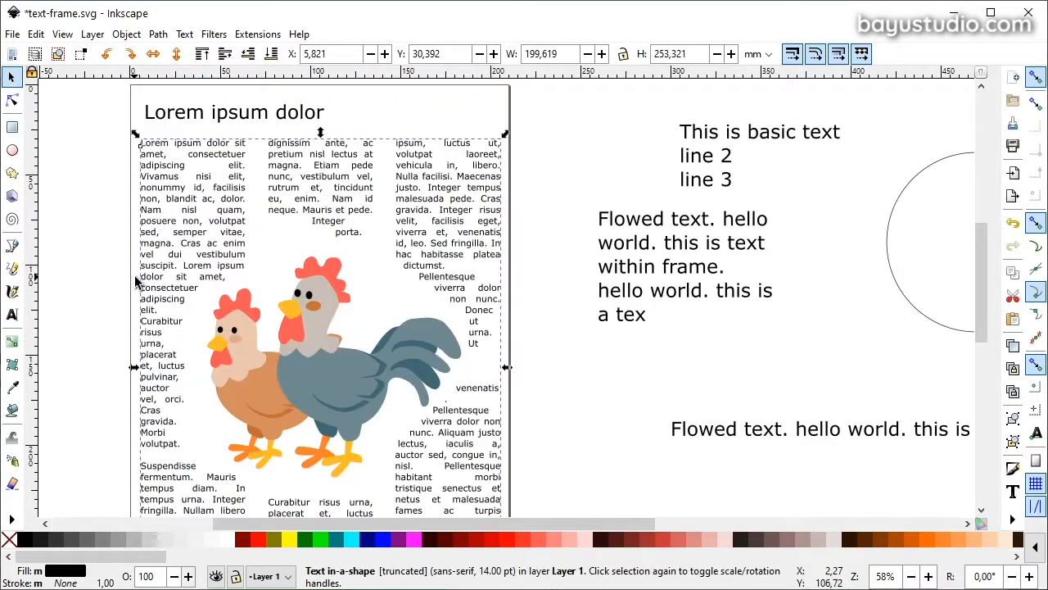
Clear the selection and save the document with the justified columns.
click(562, 248)
key(ctrl+s)
Examine the justified three-column layout around the chickens from the title to the page bottom and the sample texts beside it.
scroll(475, 356, down, 2)
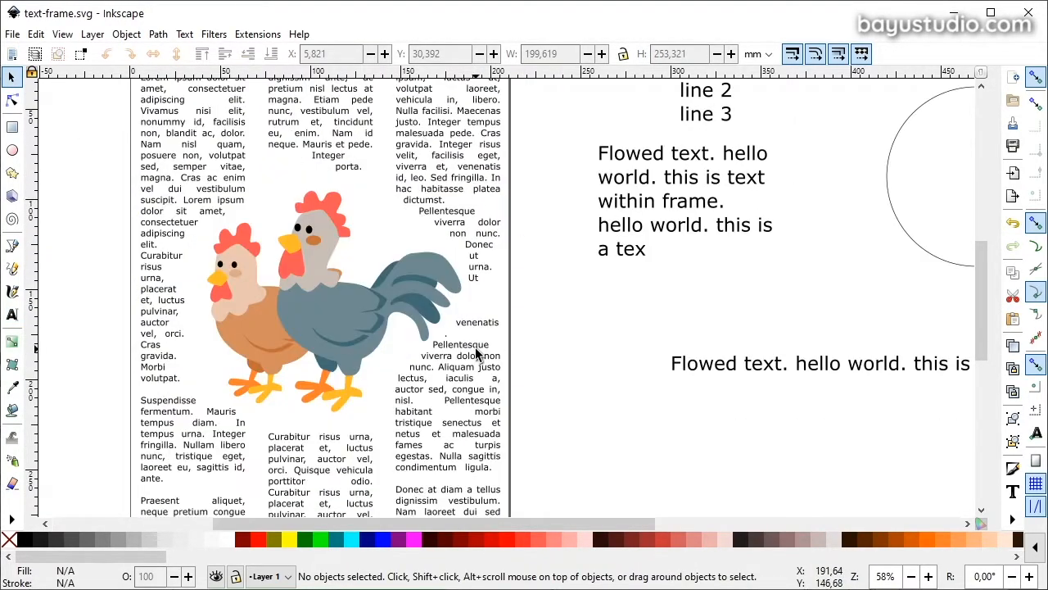
scroll(473, 354, up, 2)
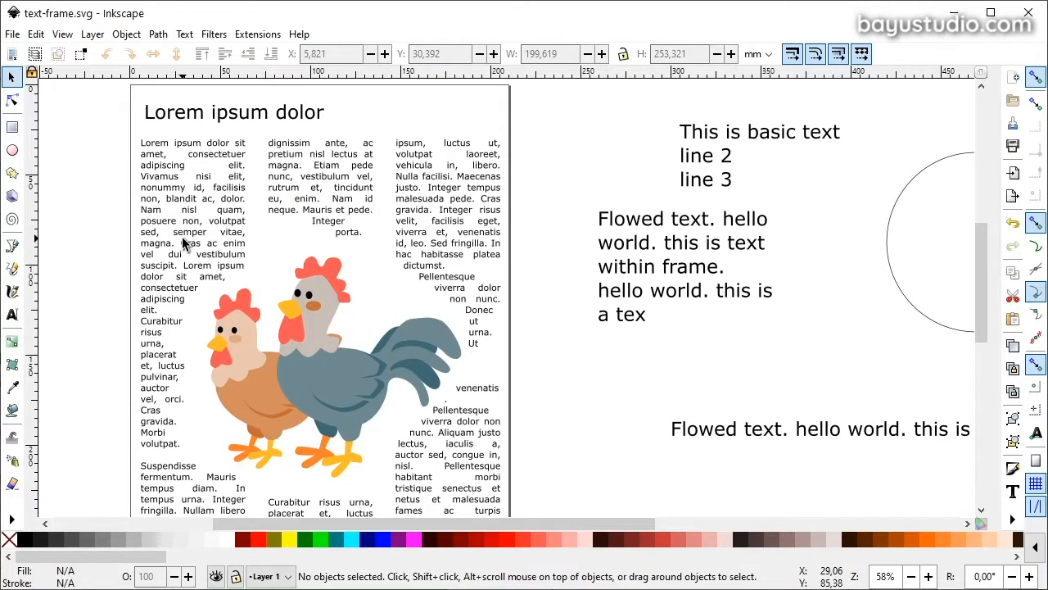
click(226, 223)
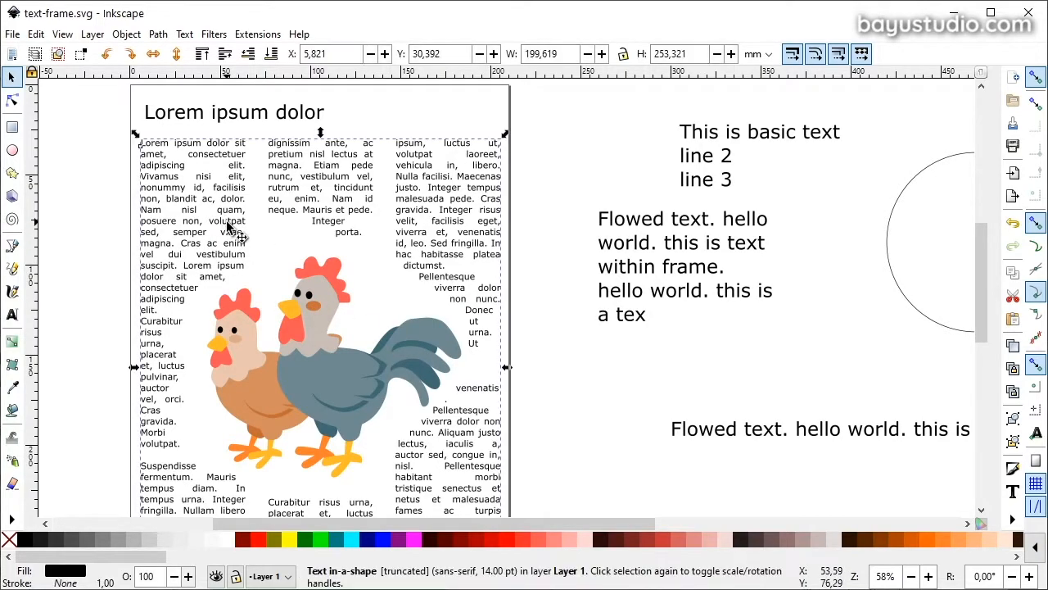
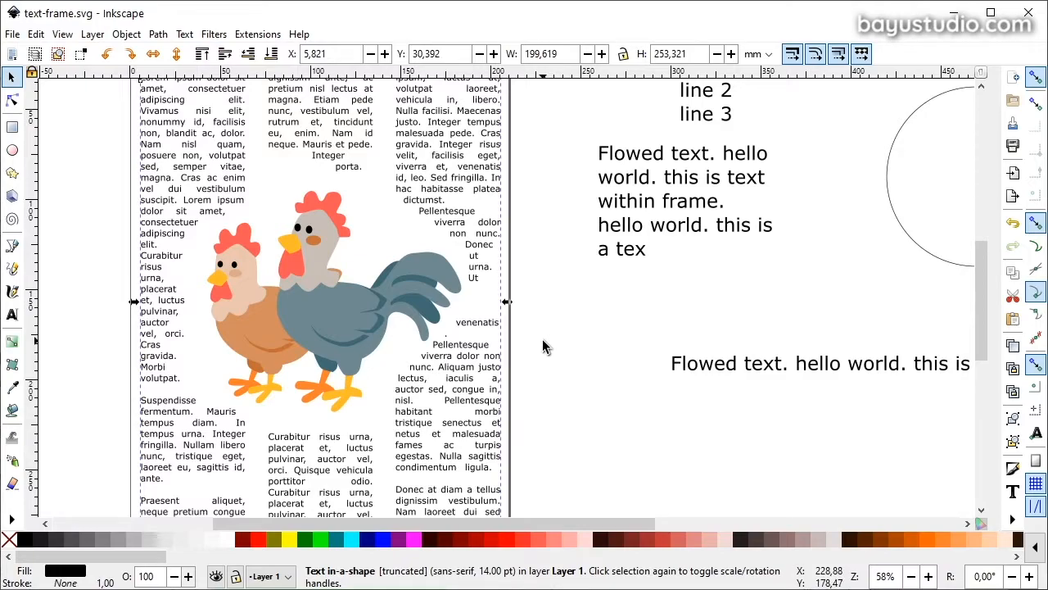
scroll(332, 393, down, 2)
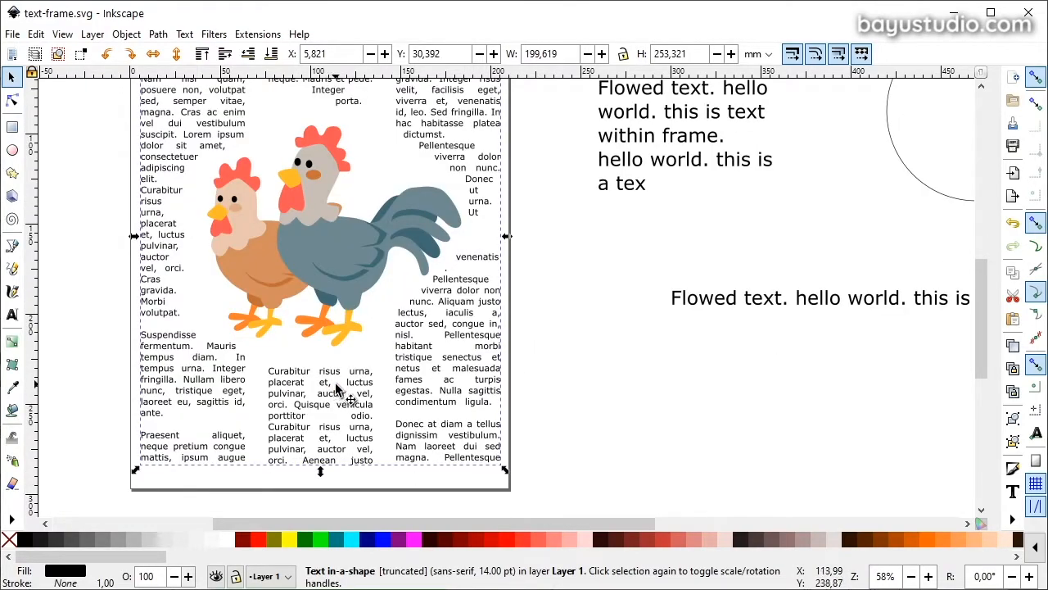
scroll(331, 389, up, 4)
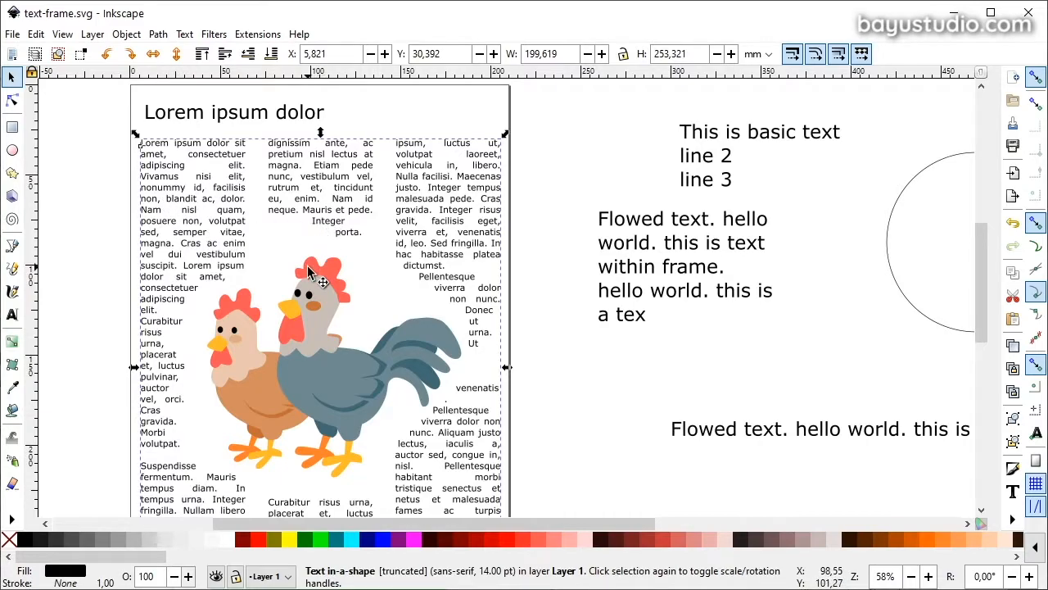
scroll(310, 272, down, 2)
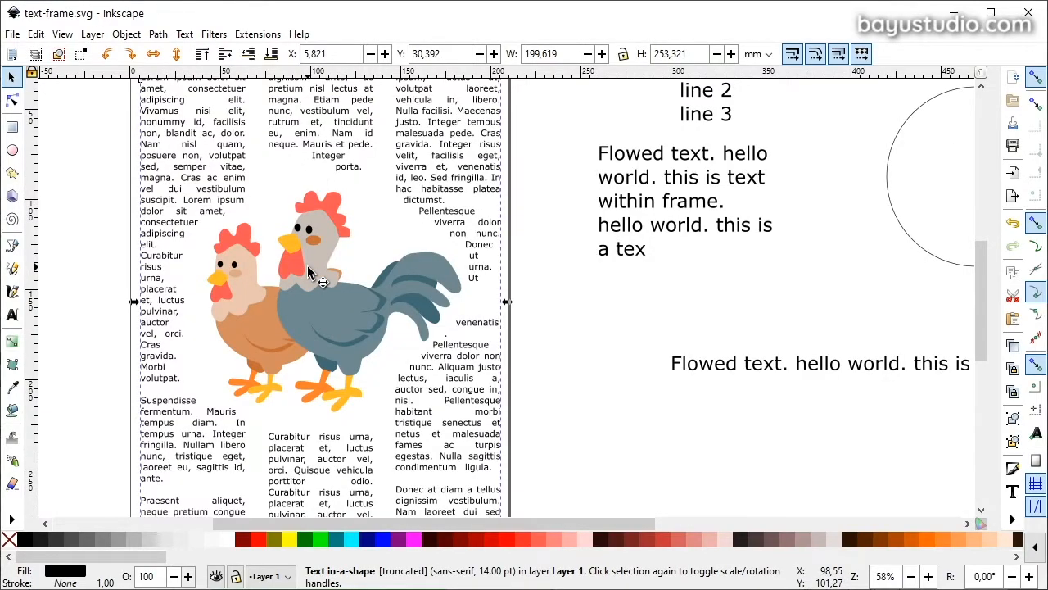
scroll(310, 291, down, 4)
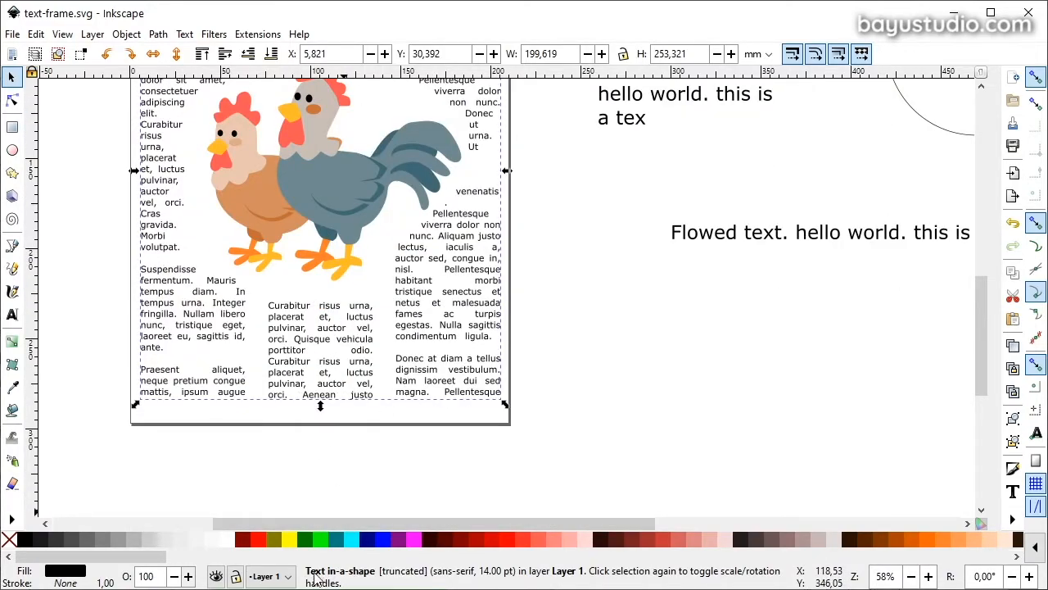
click(244, 470)
scroll(287, 421, right, 10)
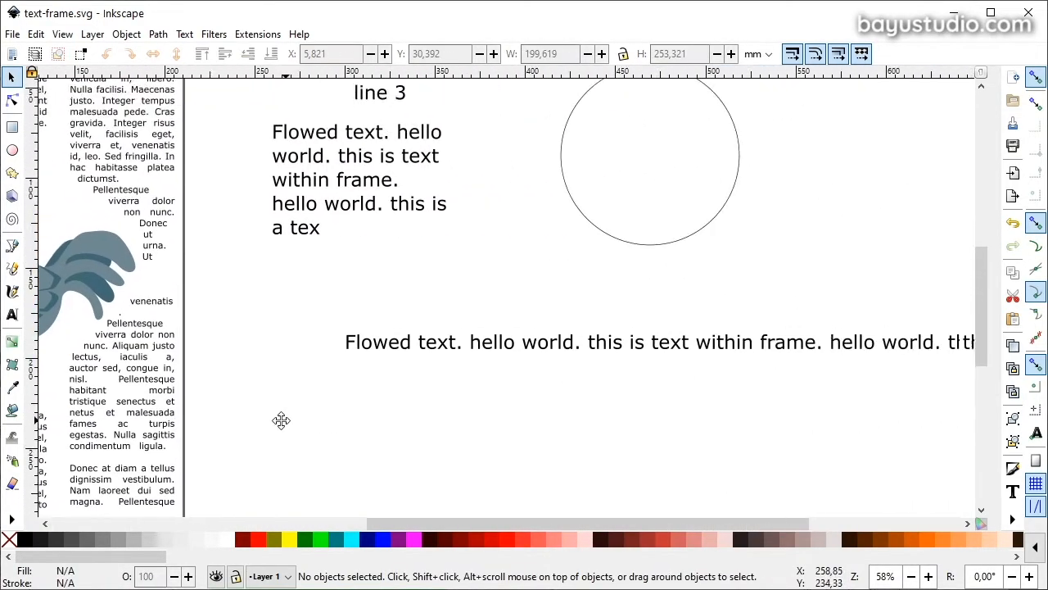
Review the Text tool preferences and check the program version in the About window.
double_click(13, 313)
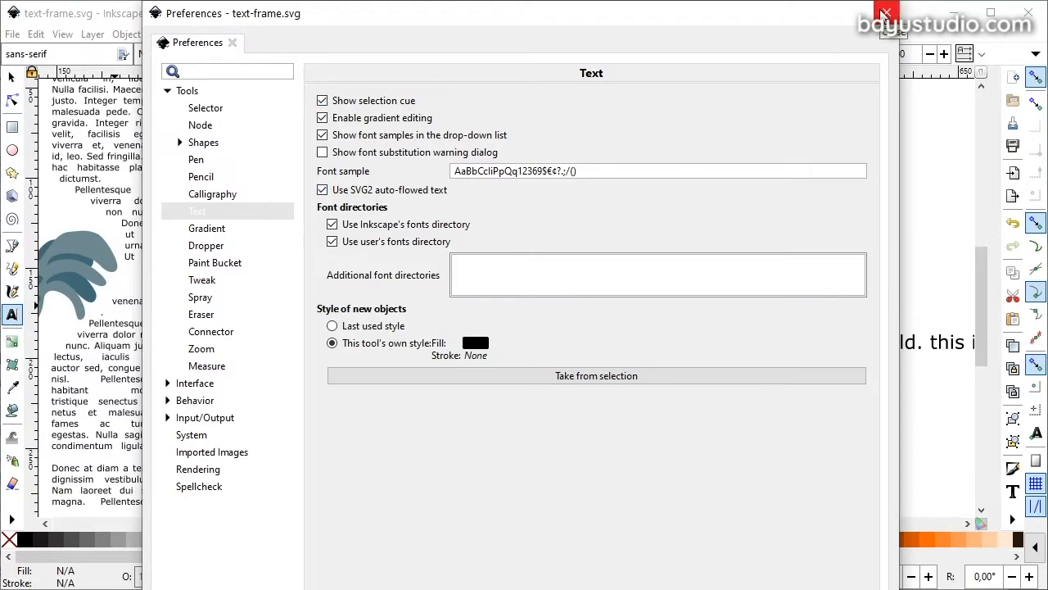
click(886, 13)
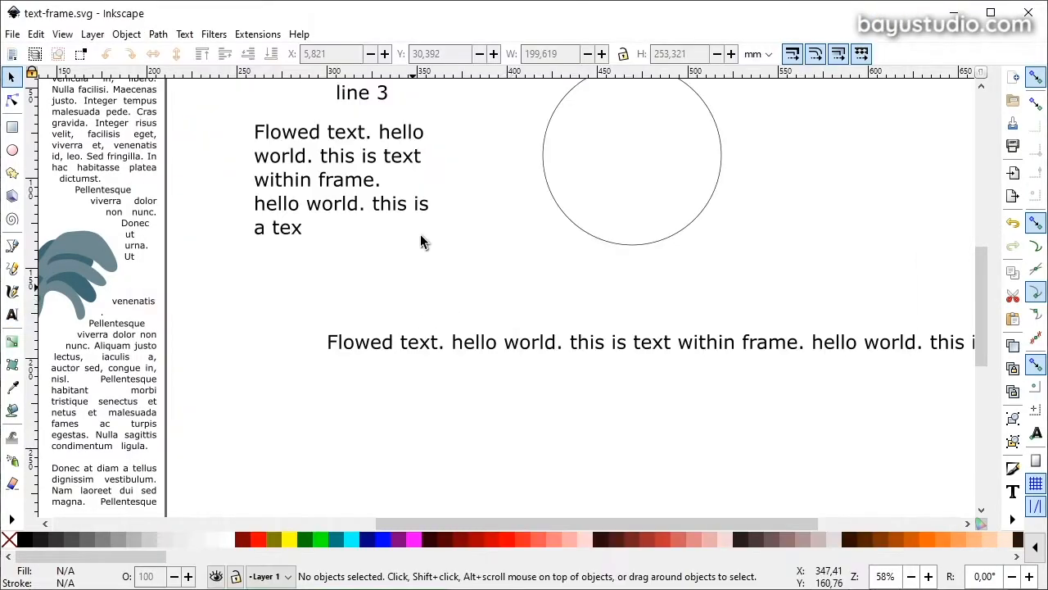
click(298, 35)
click(372, 265)
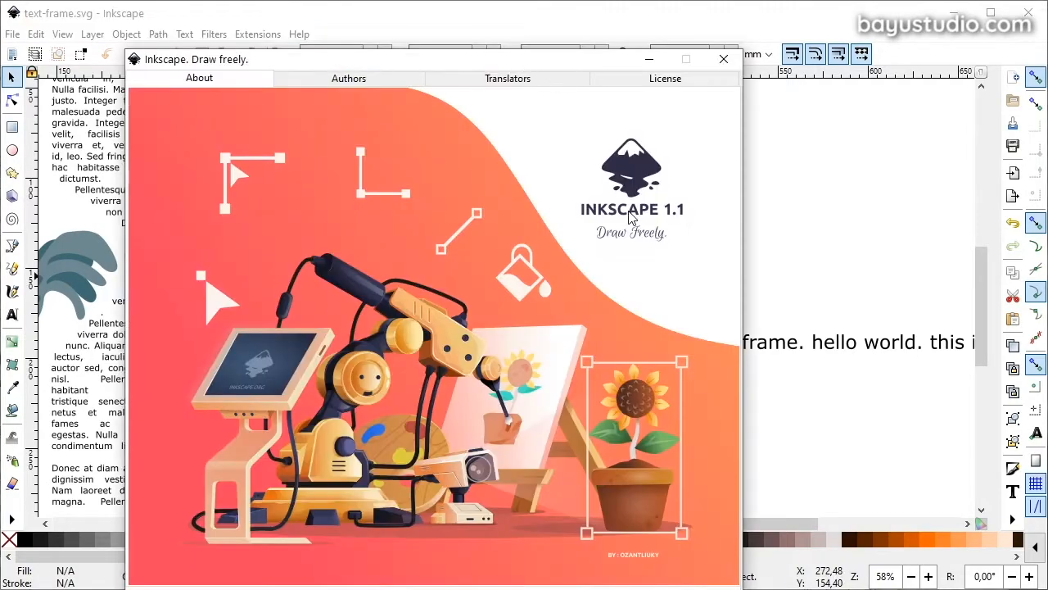
click(723, 59)
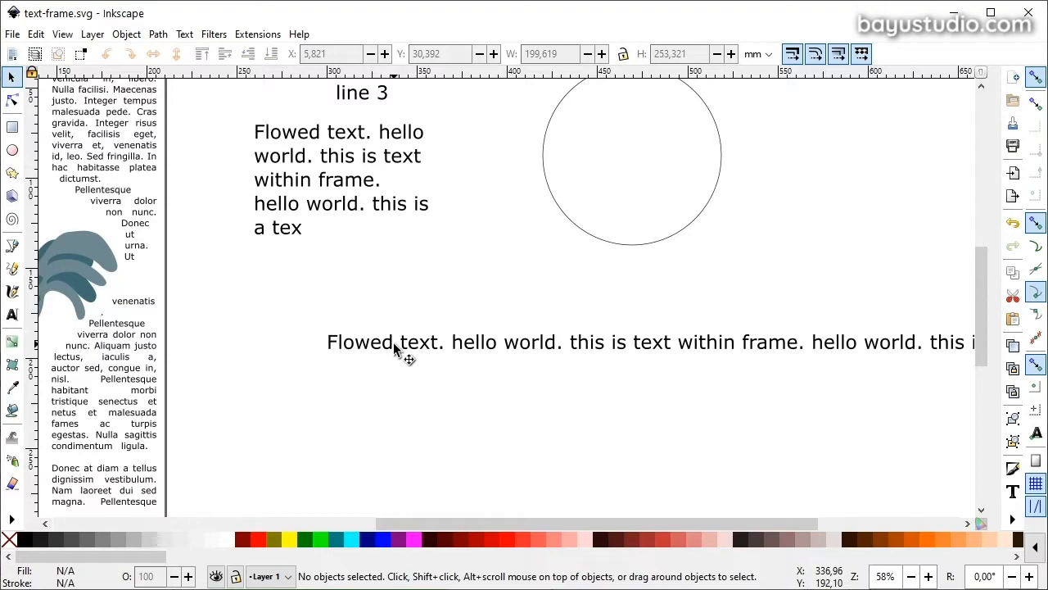
Turn off the Use SVG2 auto-flowed text option in the Text tool preferences.
scroll(401, 348, down, 2)
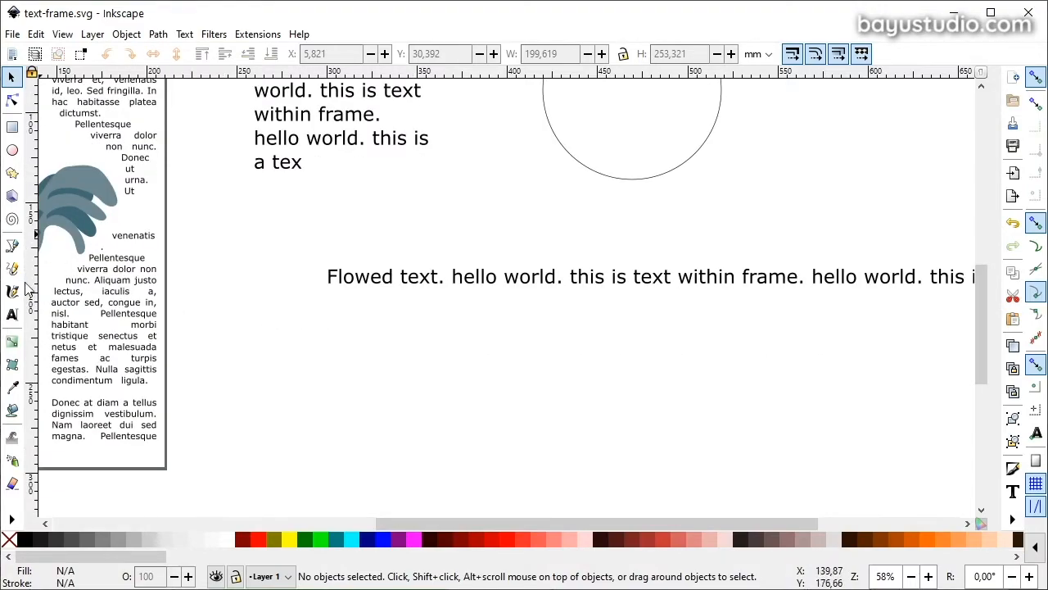
double_click(12, 316)
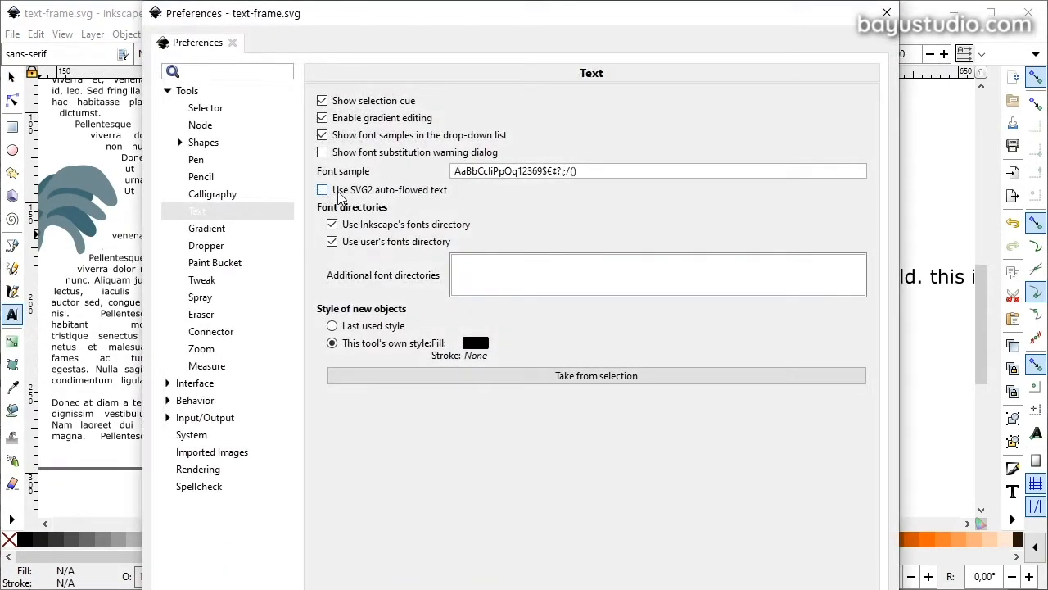
click(887, 13)
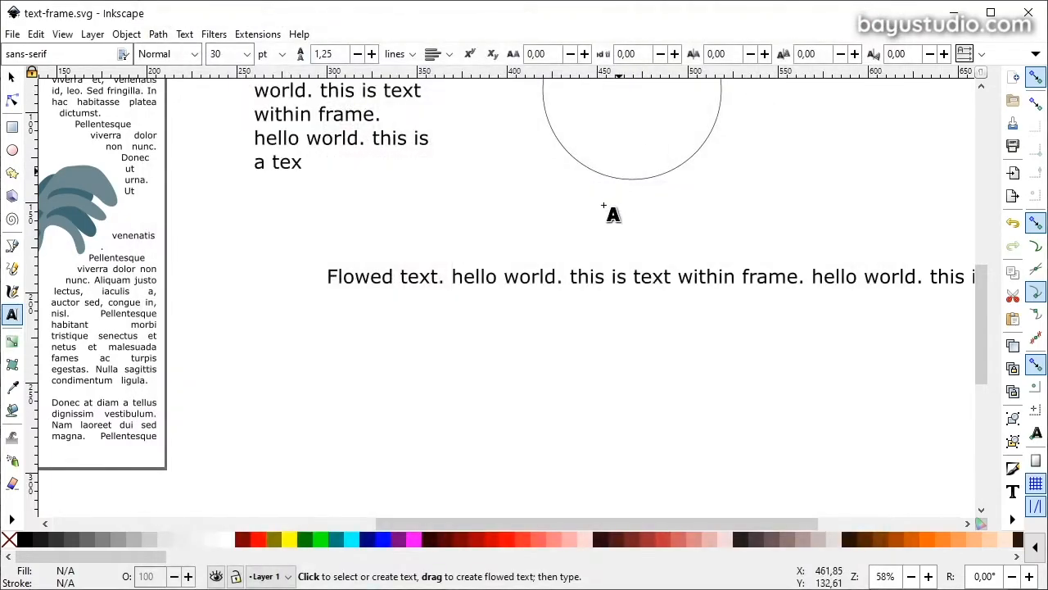
Create a text frame below the long one-line text and enter "Flowed text. this is text within frame" in it.
scroll(573, 246, up, 5)
scroll(563, 256, down, 3)
drag(253, 473, 458, 375)
text(Flowed text)
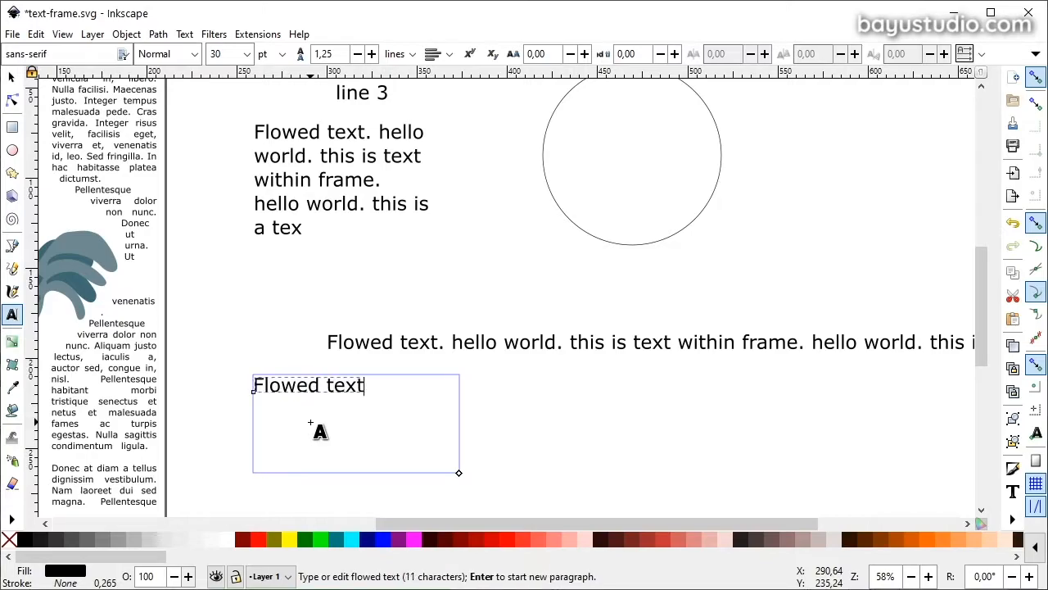
text(. this is text within frame)
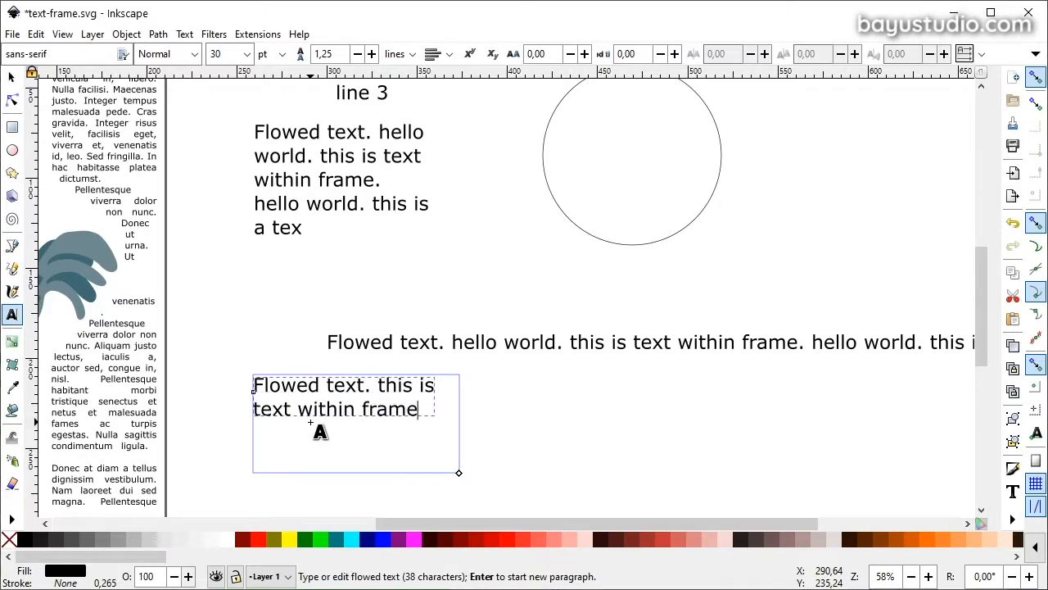
key(F1)
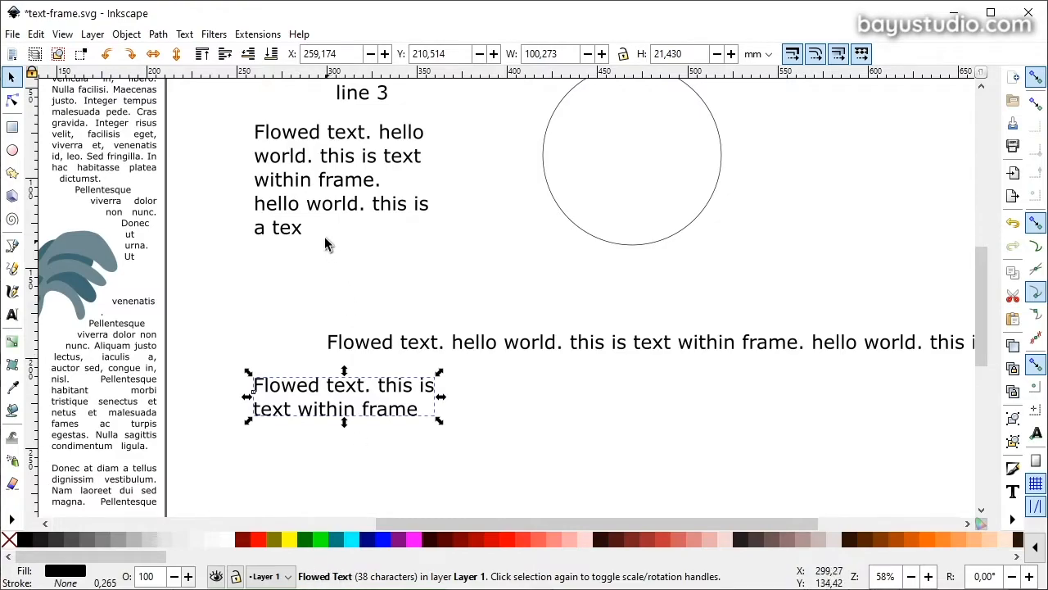
Compare the object types of the new flowed text, the earlier text-in-a-shape and the column body text by selecting each.
click(286, 179)
click(300, 181)
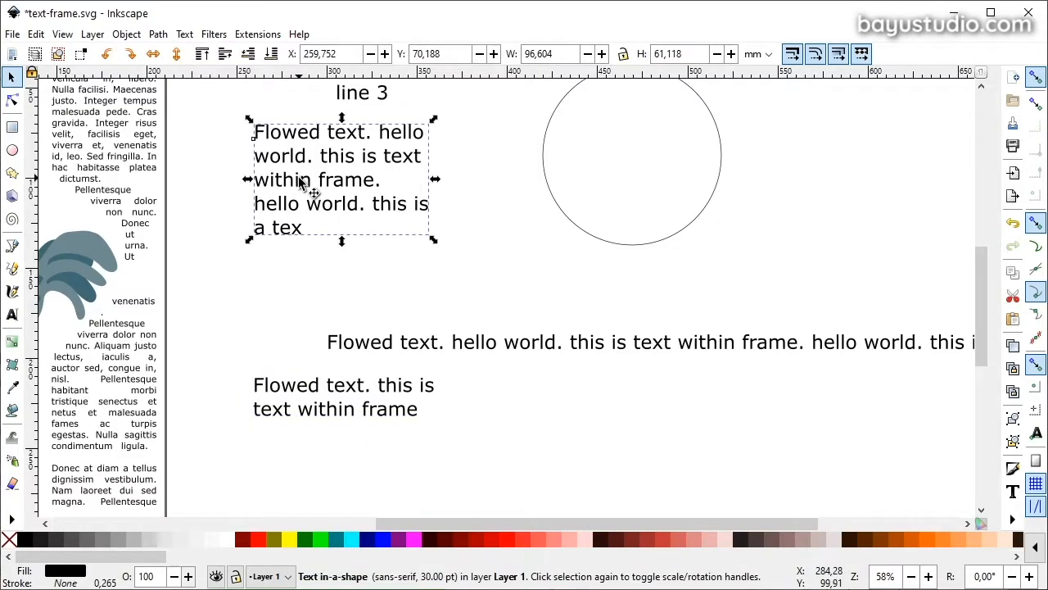
click(306, 416)
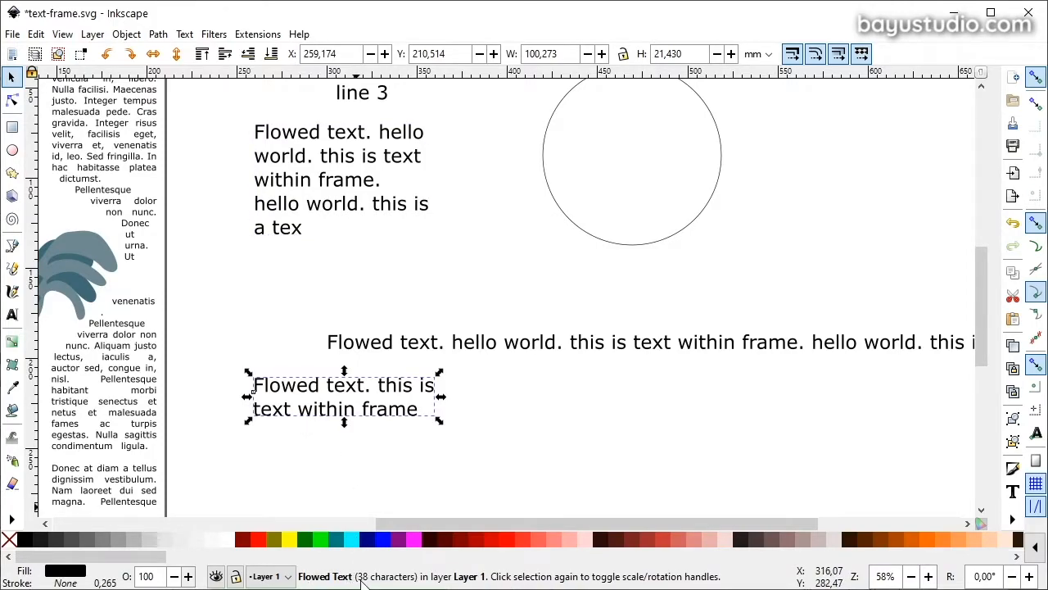
key(Tab)
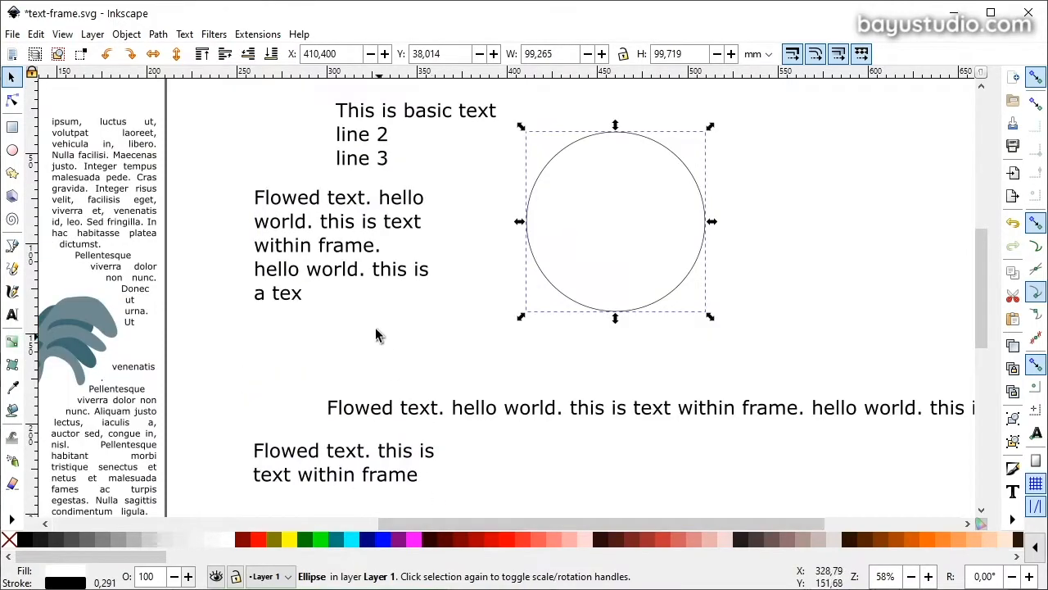
drag(358, 344, 464, 313)
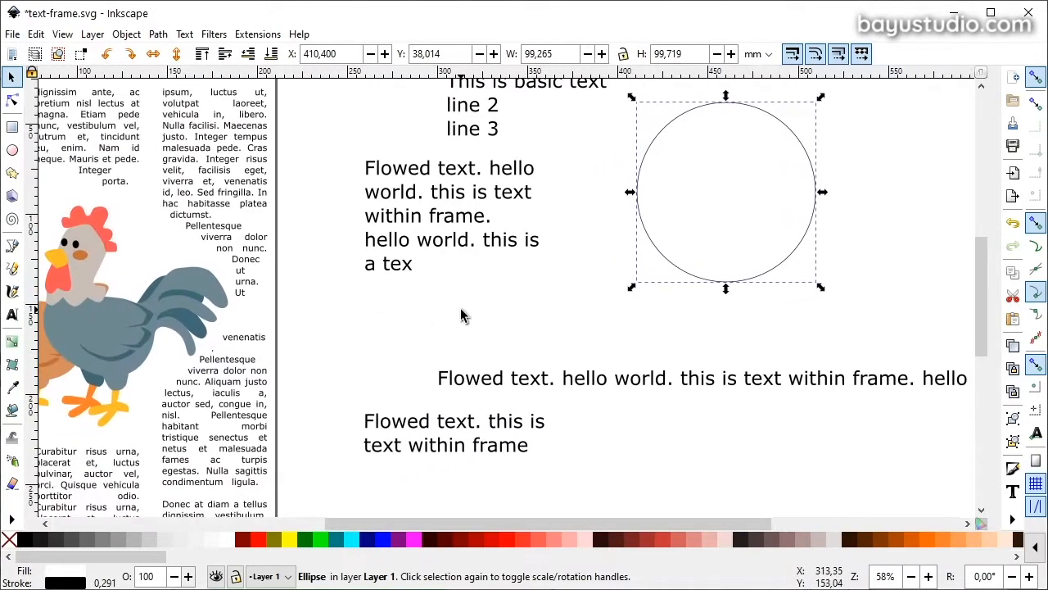
click(215, 169)
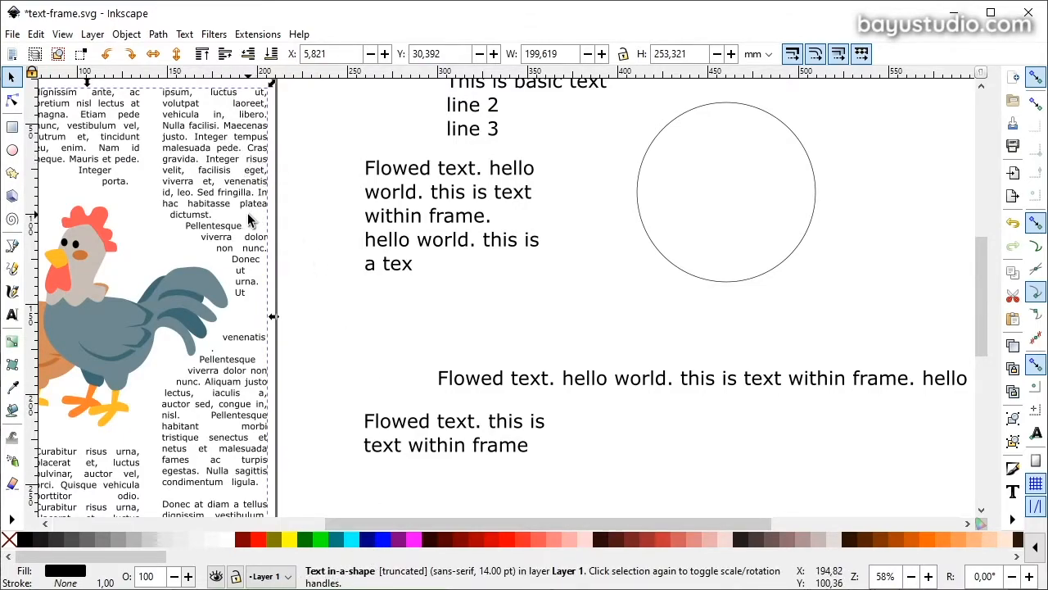
scroll(395, 304, down, 2)
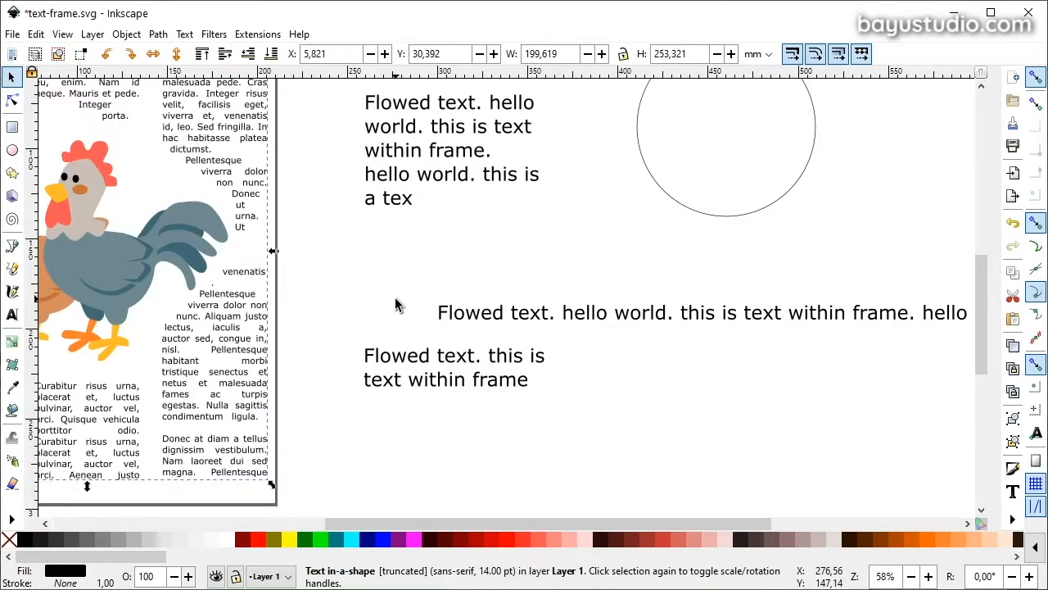
click(446, 365)
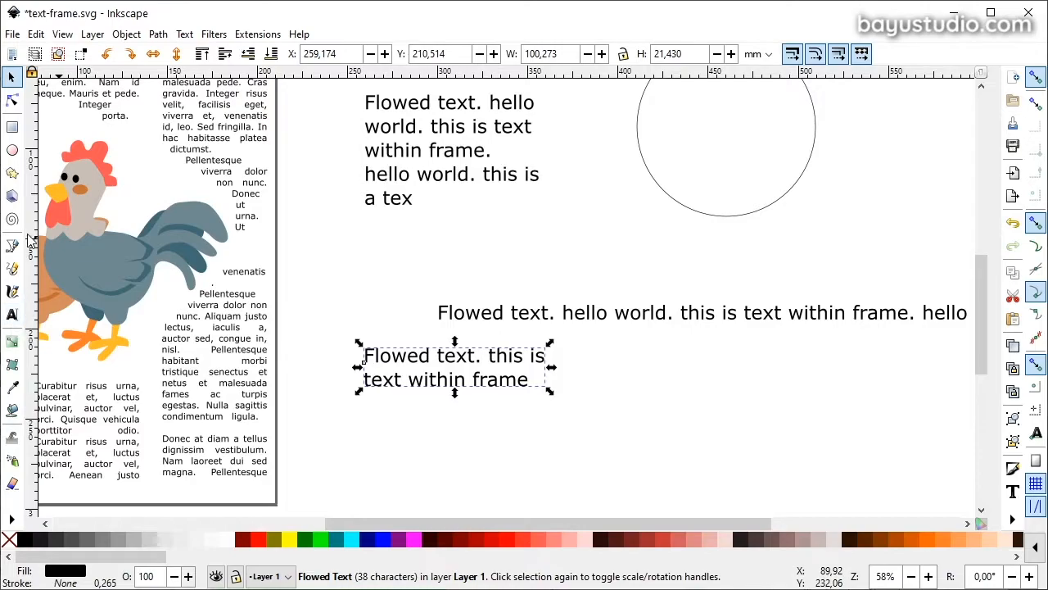
Draw a green ellipse about 108.5 mm wide and 71.8 mm high below the new flowed text.
click(15, 156)
scroll(362, 344, down, 4)
drag(400, 447, 595, 317)
click(321, 539)
key(s)
Flow the new two-line text into the green ellipse and clear the selection.
click(442, 255)
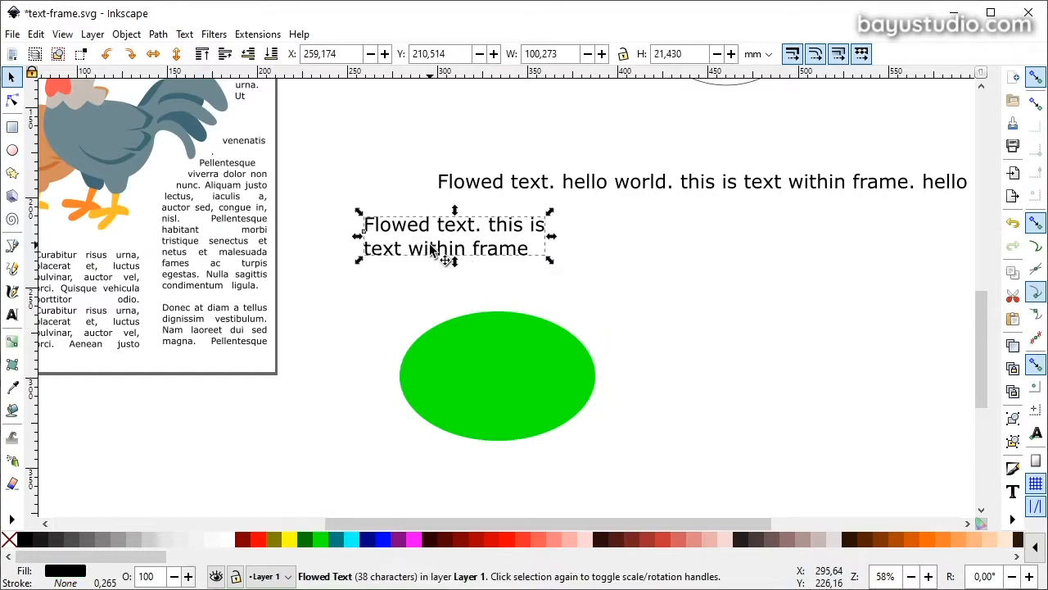
shift+click(479, 361)
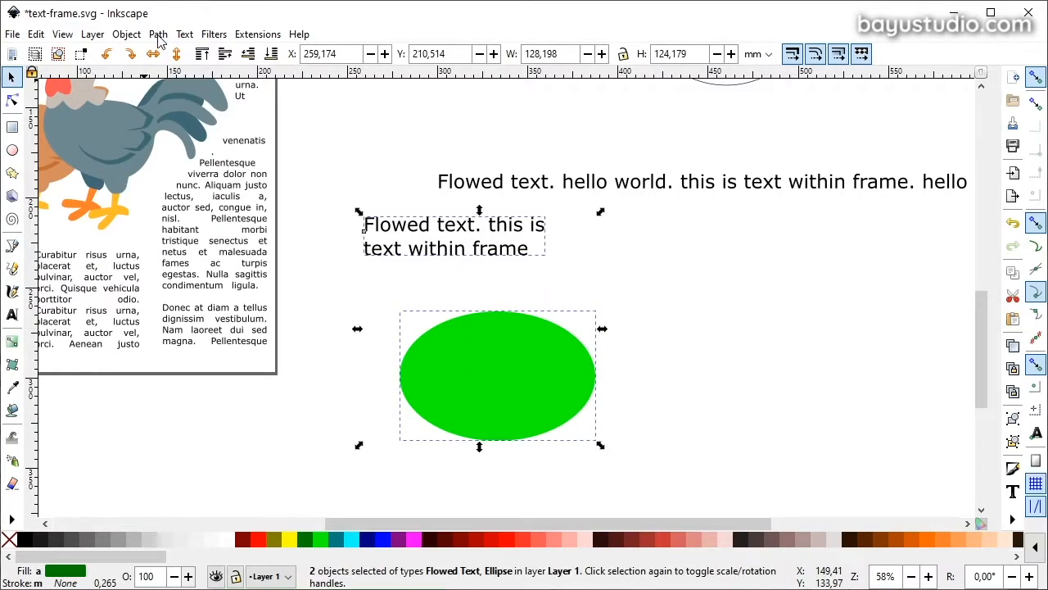
click(185, 34)
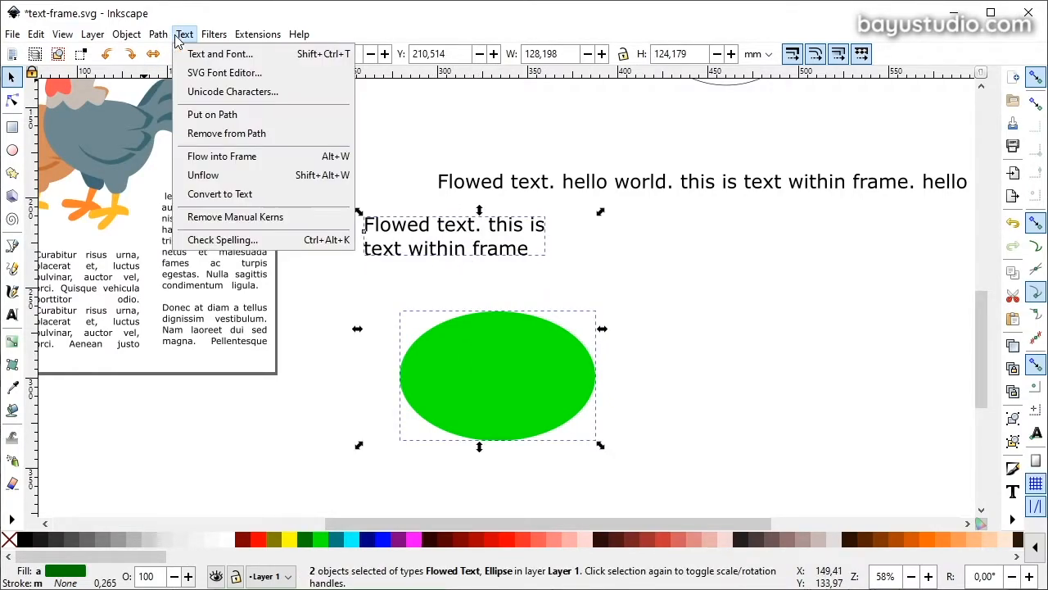
click(247, 157)
click(656, 315)
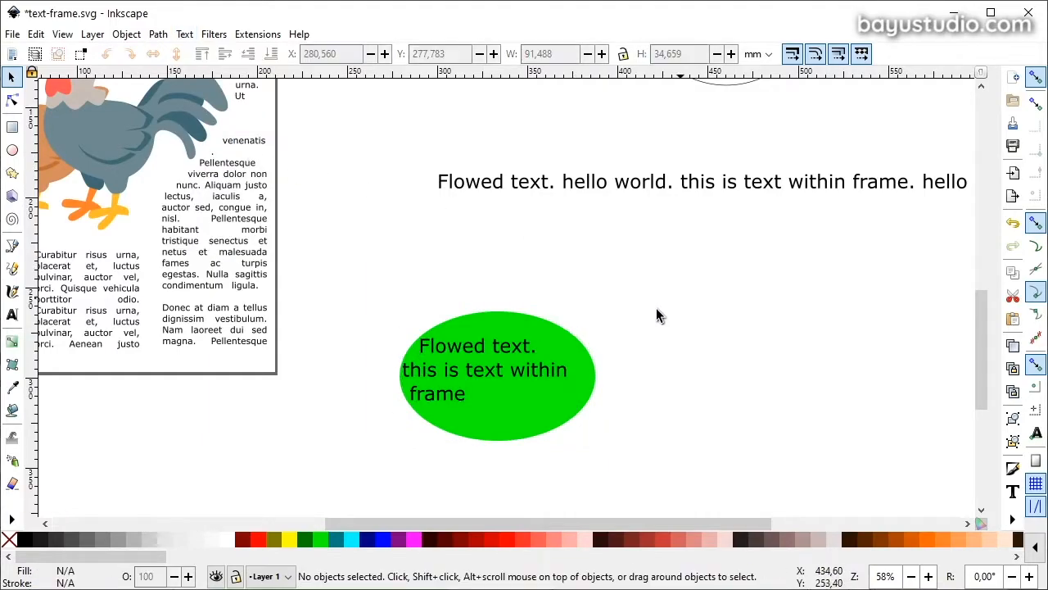
Move the green ellipse to about X 260.7, Y 237.1 mm and remove its fill.
click(486, 347)
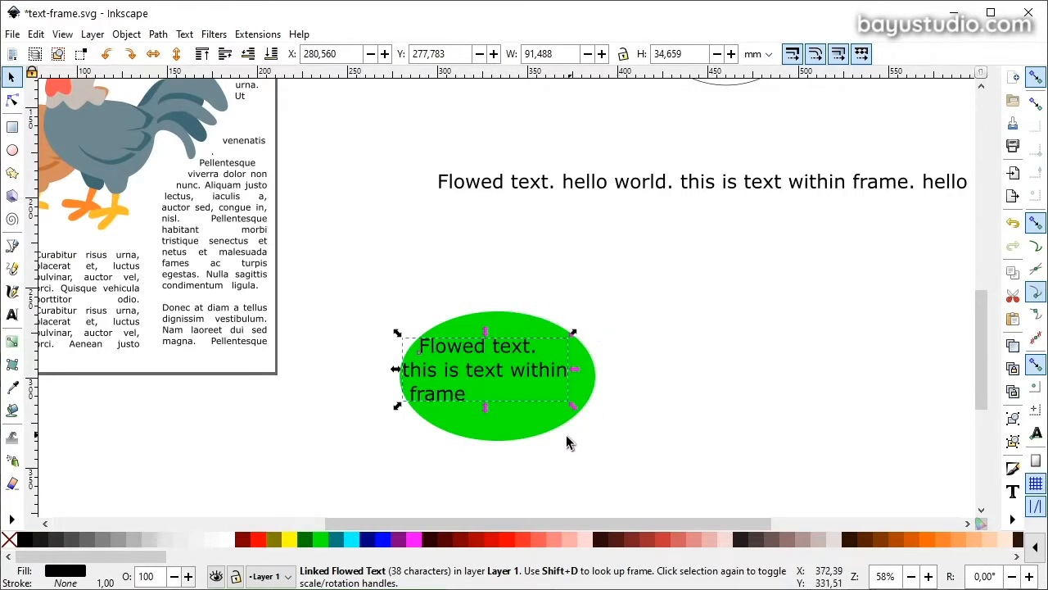
click(511, 465)
click(507, 410)
drag(517, 420, 585, 344)
drag(569, 370, 503, 378)
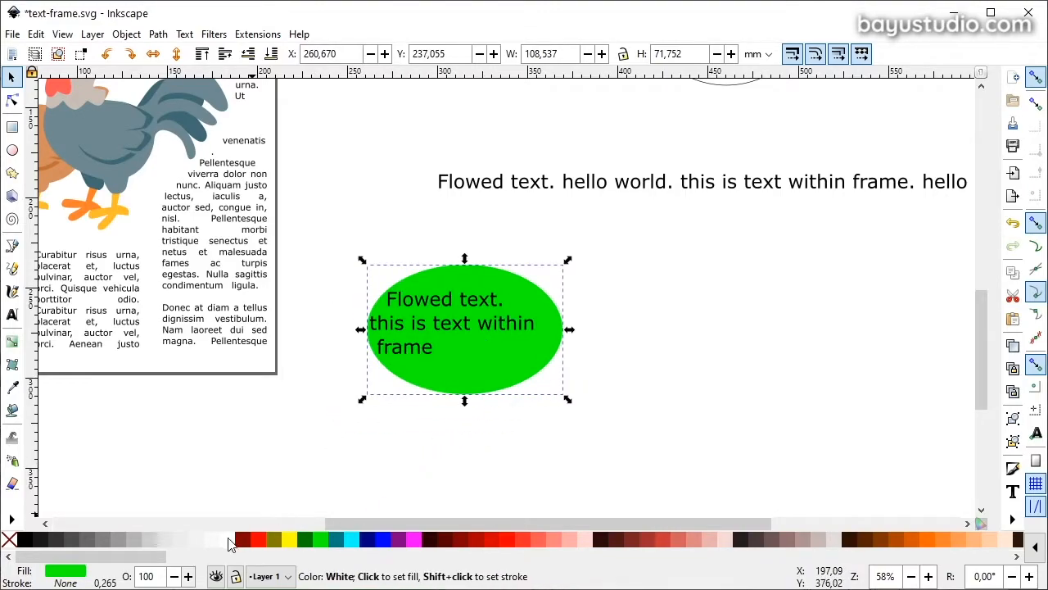
click(8, 542)
click(416, 382)
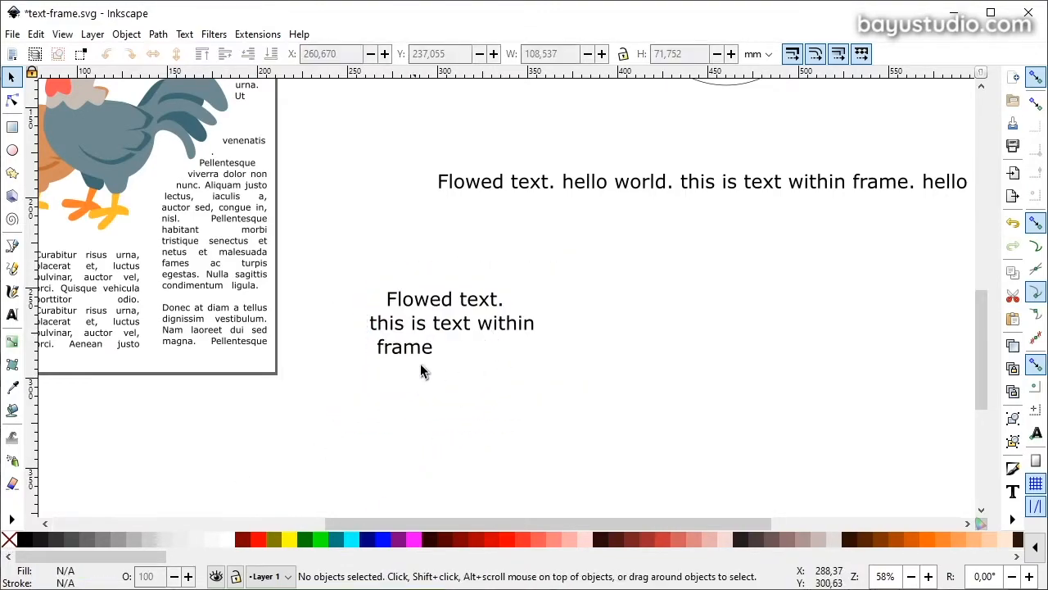
Look up the frame linked to the flowed text and fill that ellipse with Lime (#00FF00).
click(425, 303)
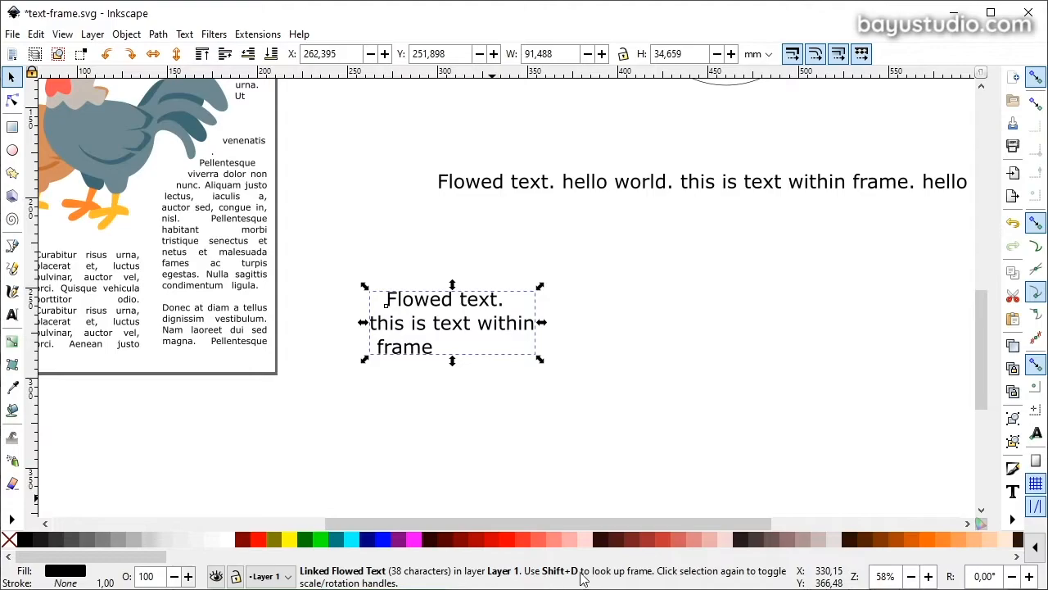
key(shift)
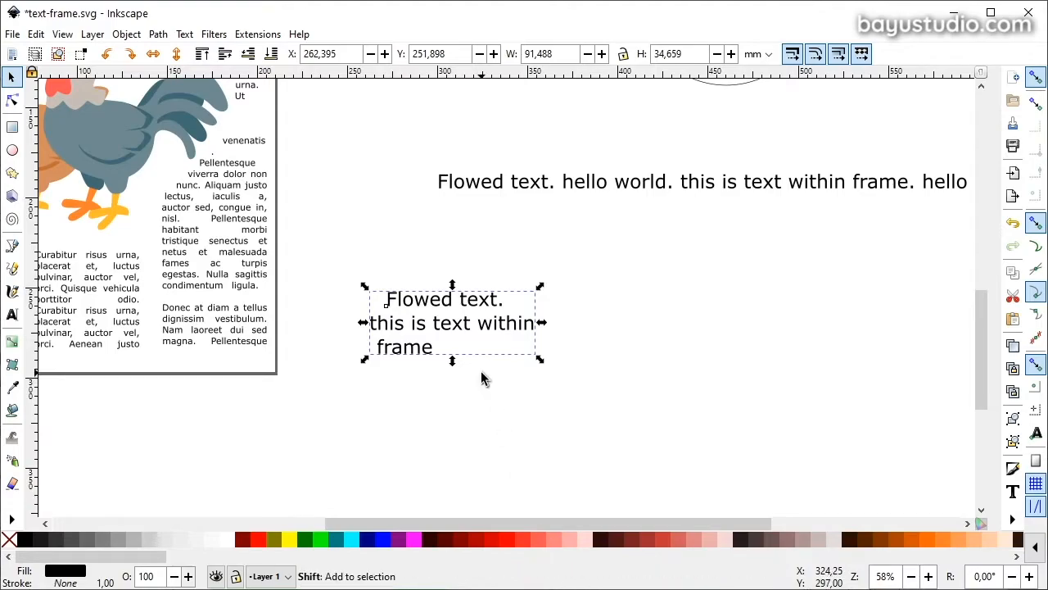
key(shift+d)
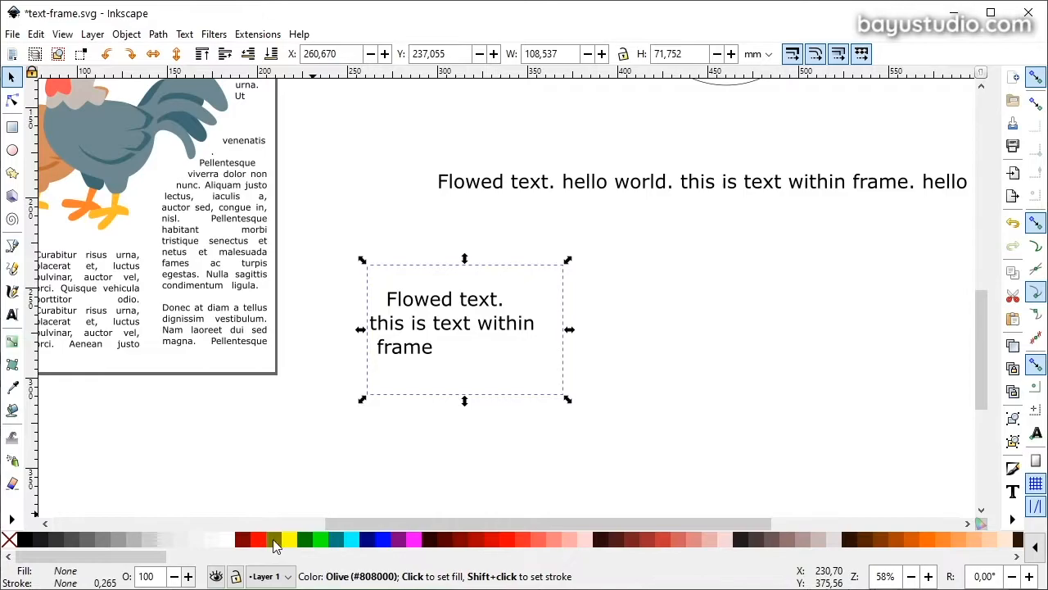
click(321, 540)
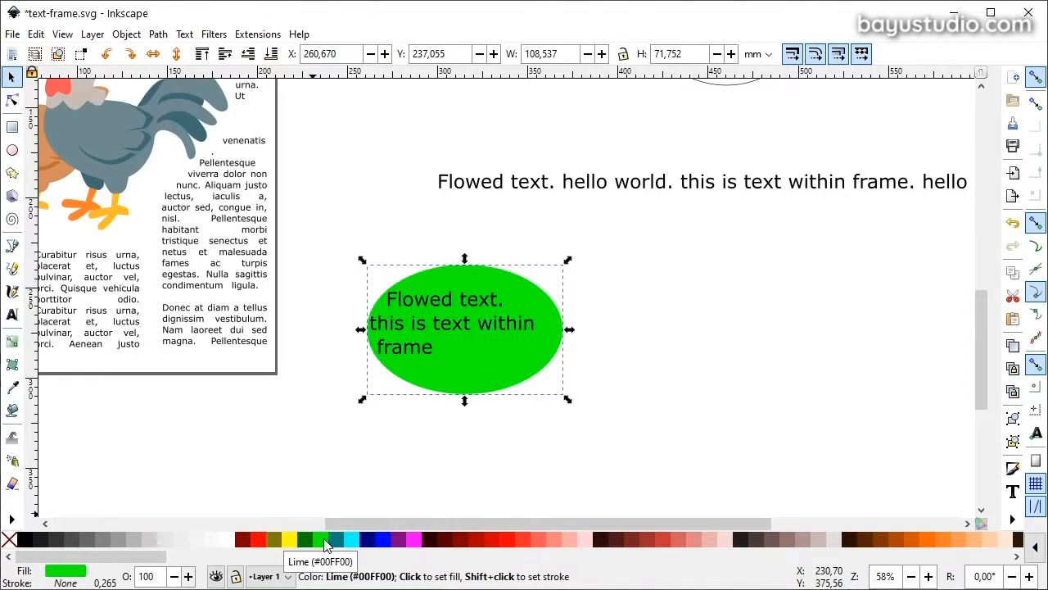
Select the linked flowed text over the green ellipse and look up its frame.
scroll(341, 444, down, 2)
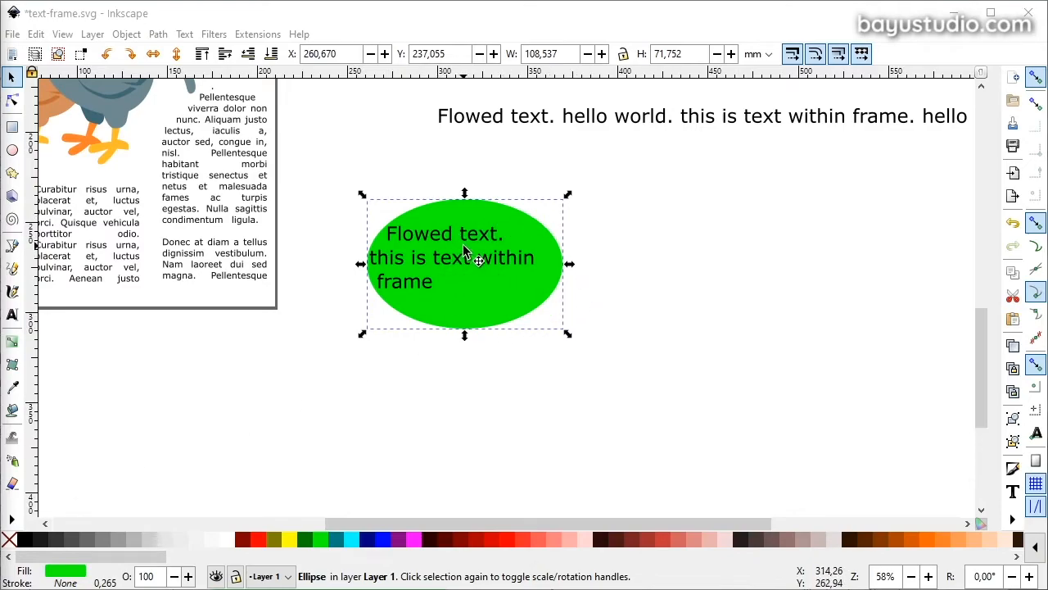
click(461, 272)
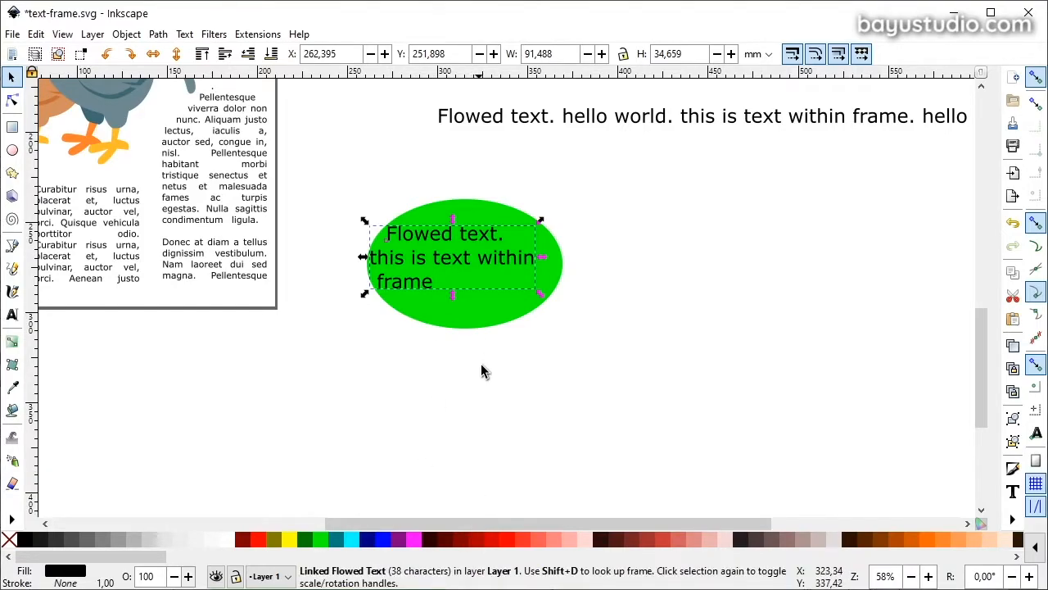
key(shift+d)
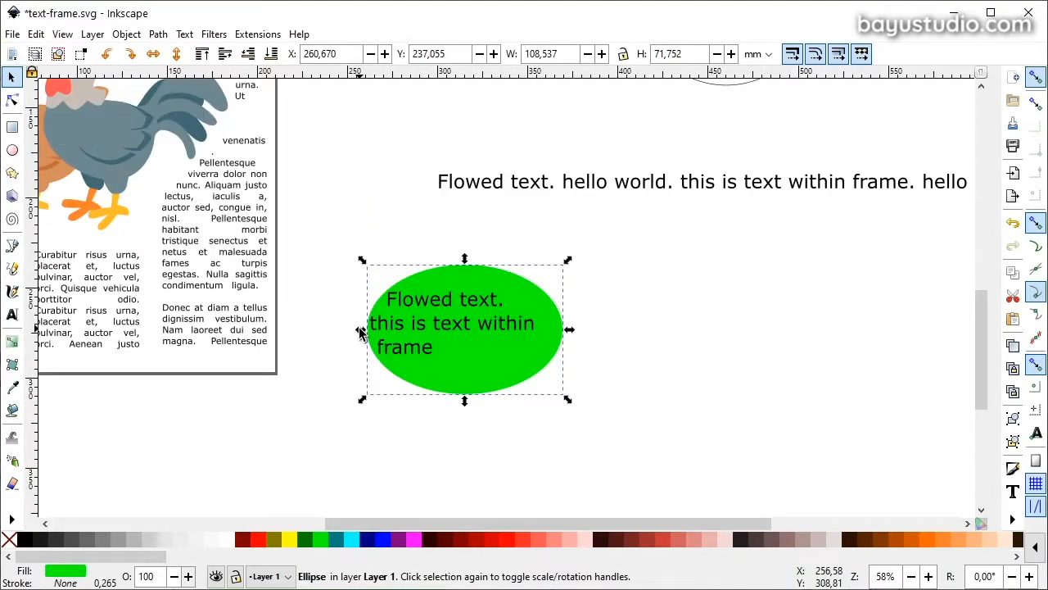
Check the text conversion commands, and inspect the object types of the column body text and the green ellipse.
click(185, 36)
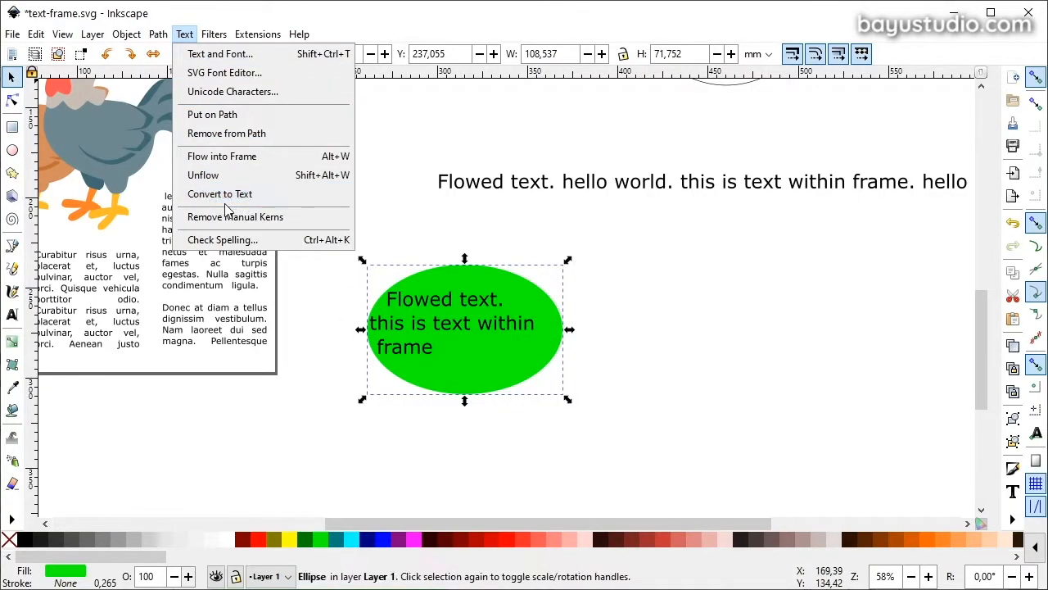
click(186, 36)
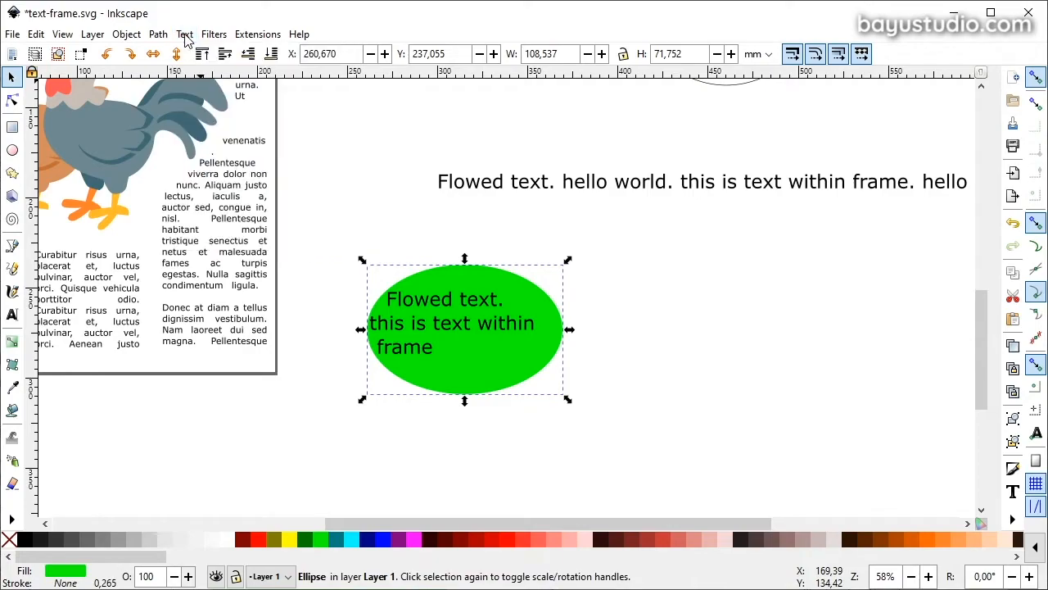
click(226, 225)
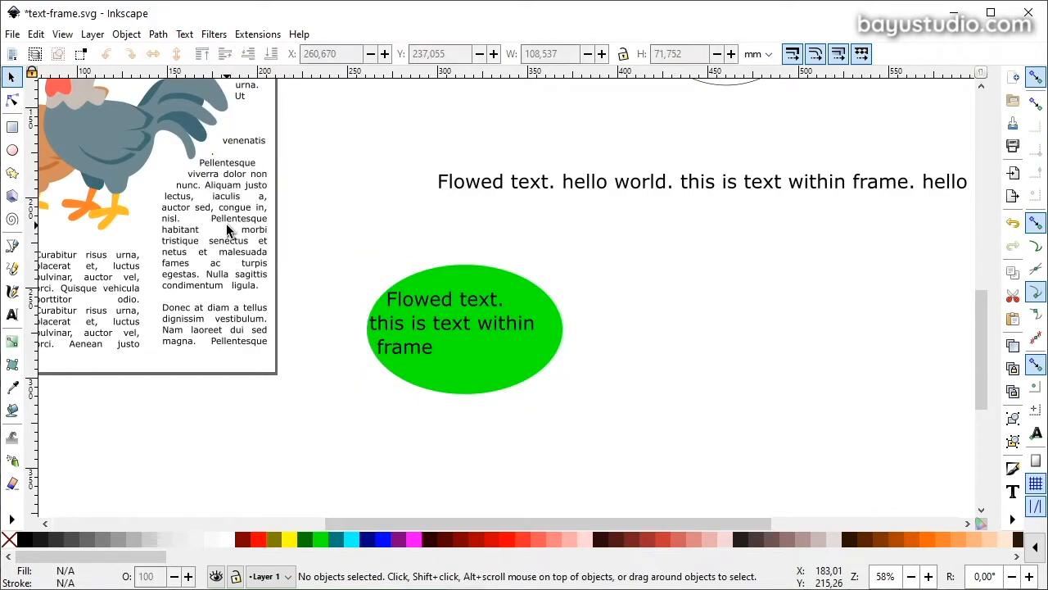
click(227, 220)
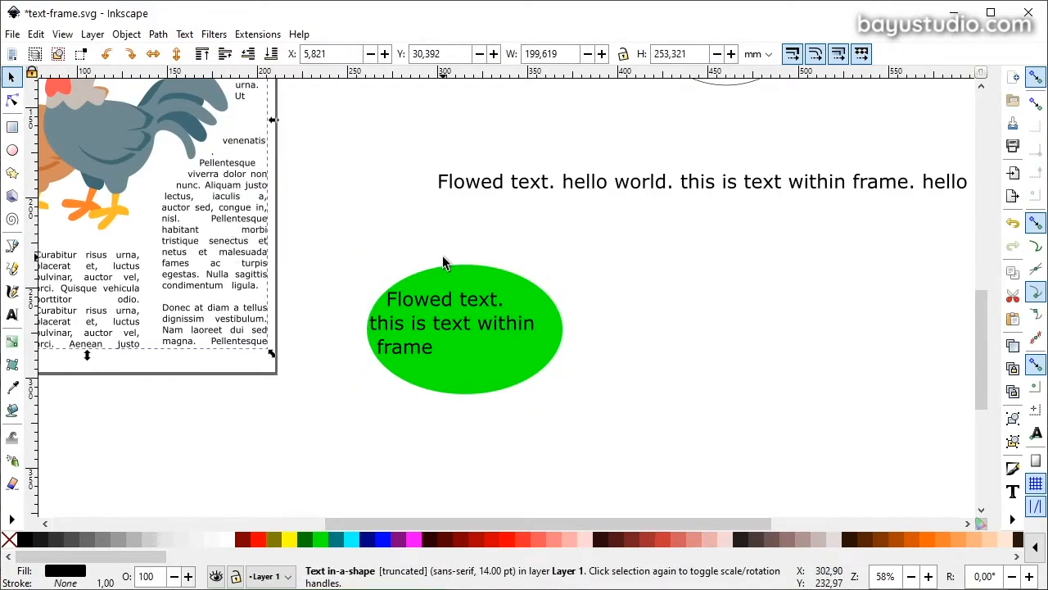
click(452, 322)
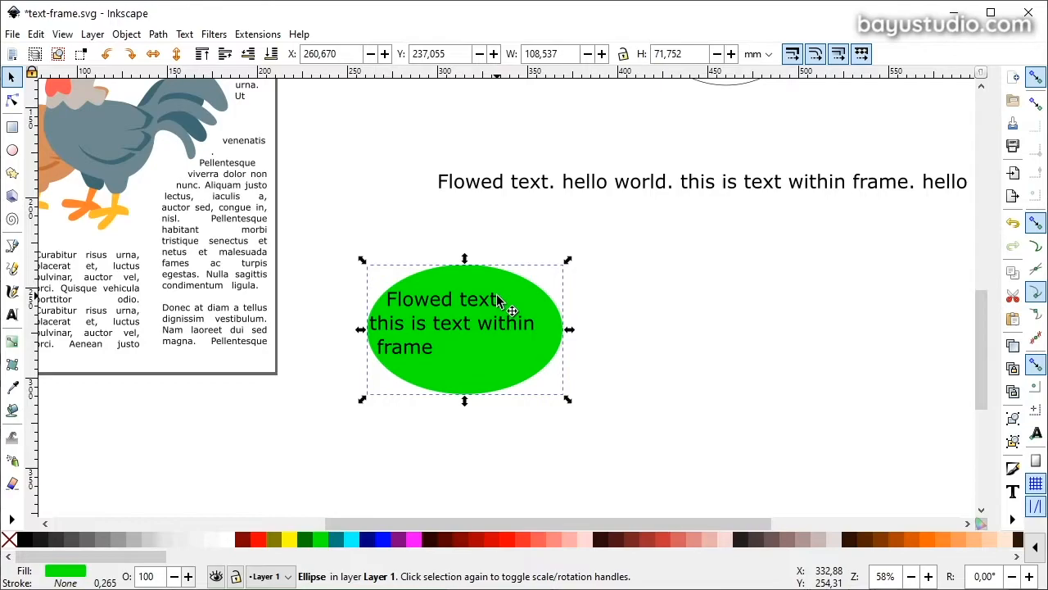
Undo a separate move of the linked flowed text and move its green ellipse to about X 268.4, Y 229.3 mm.
click(497, 302)
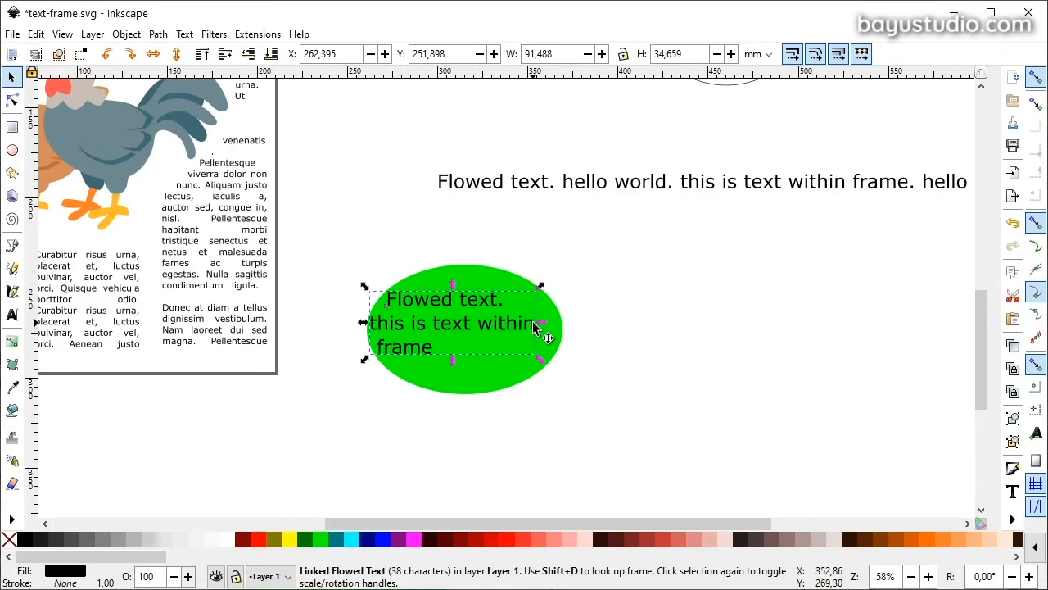
drag(424, 347, 522, 317)
key(ctrl+z)
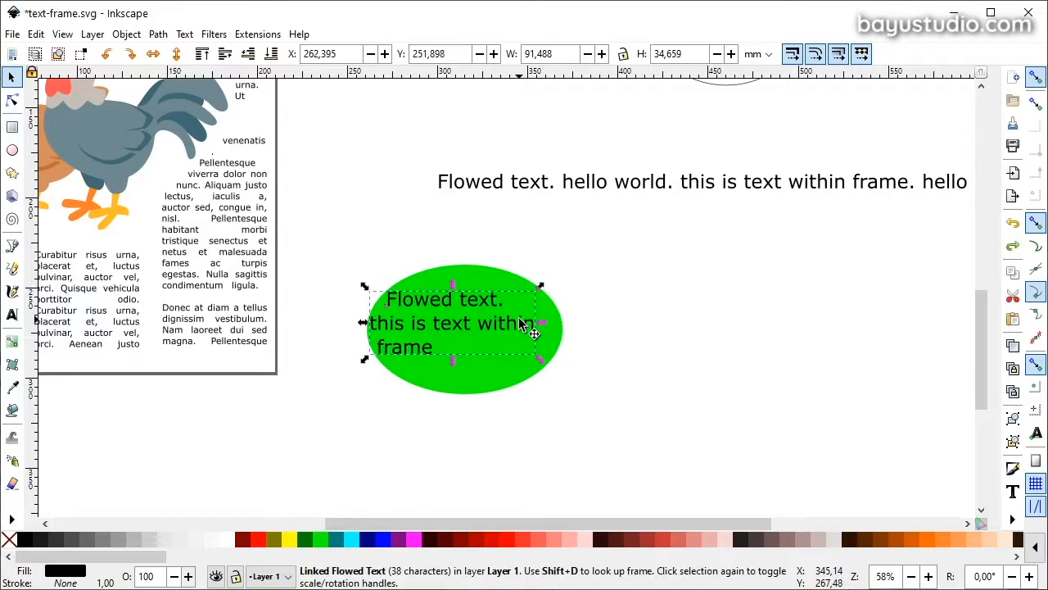
click(475, 283)
drag(475, 282, 501, 262)
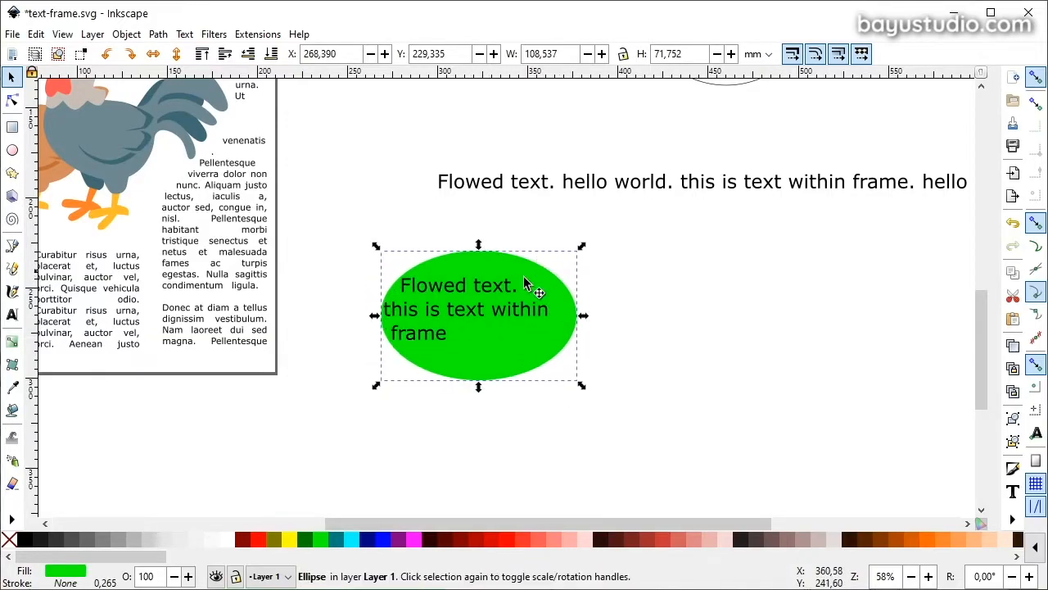
Convert the linked flowed text to regular text and move the green ellipse away to about X 342.4, Y 228.4 mm.
click(444, 298)
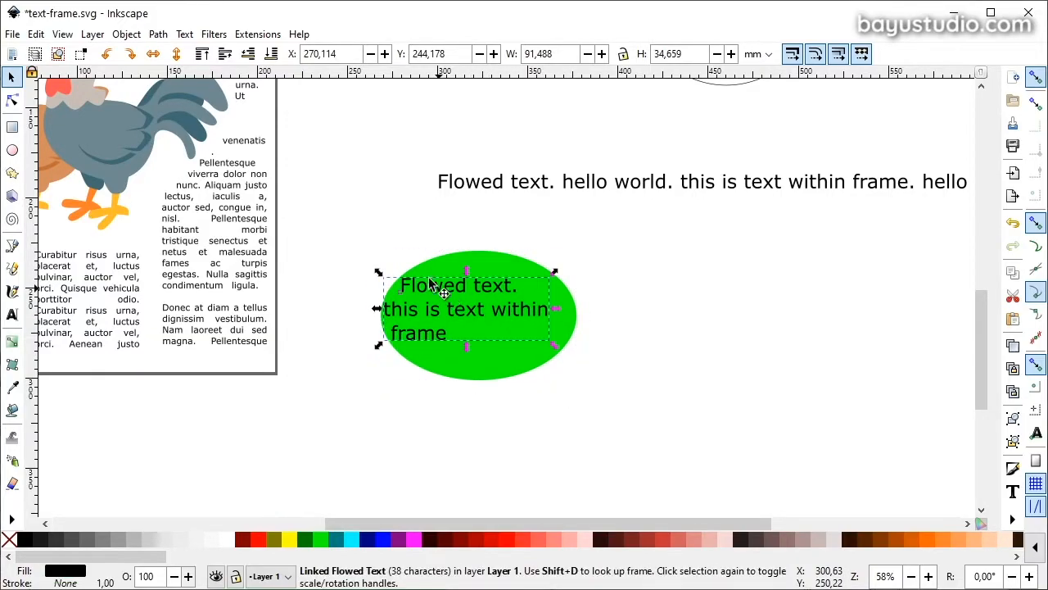
click(185, 34)
click(236, 193)
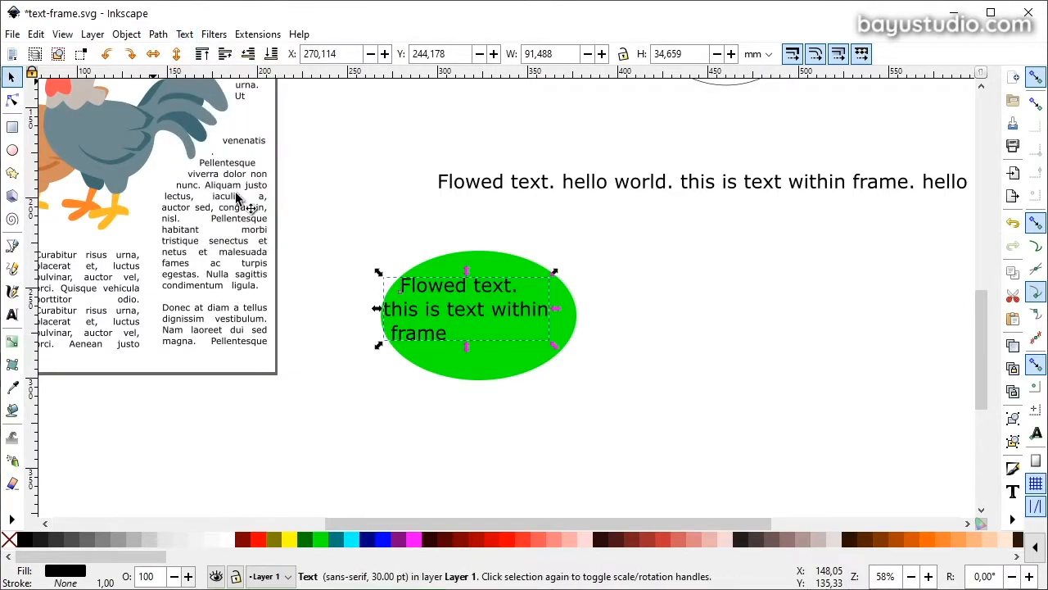
click(478, 396)
drag(501, 367, 566, 358)
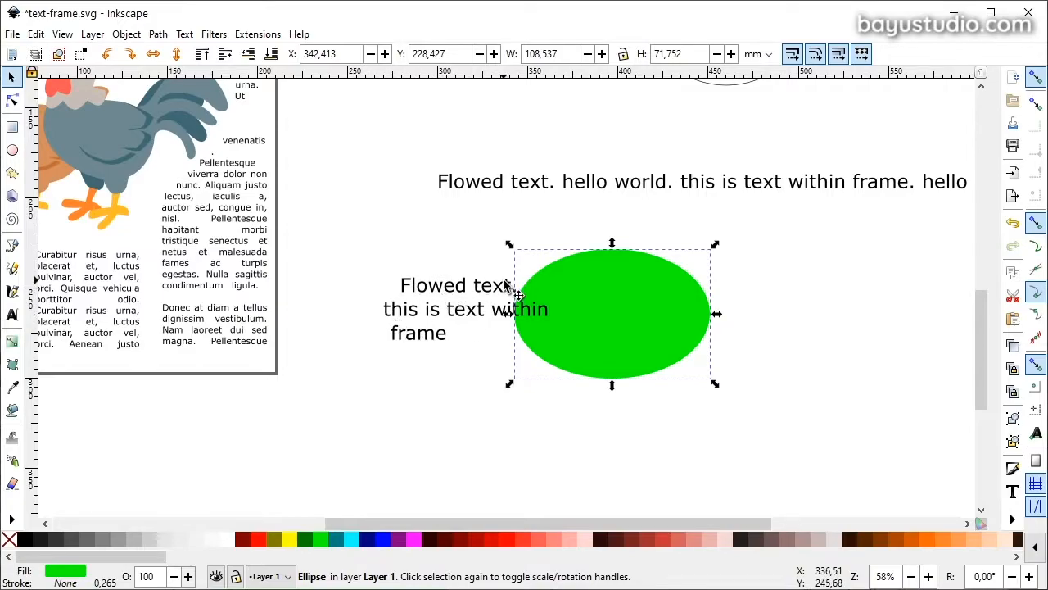
Open the converted text for editing to inspect it, and reselect it as an object.
double_click(419, 290)
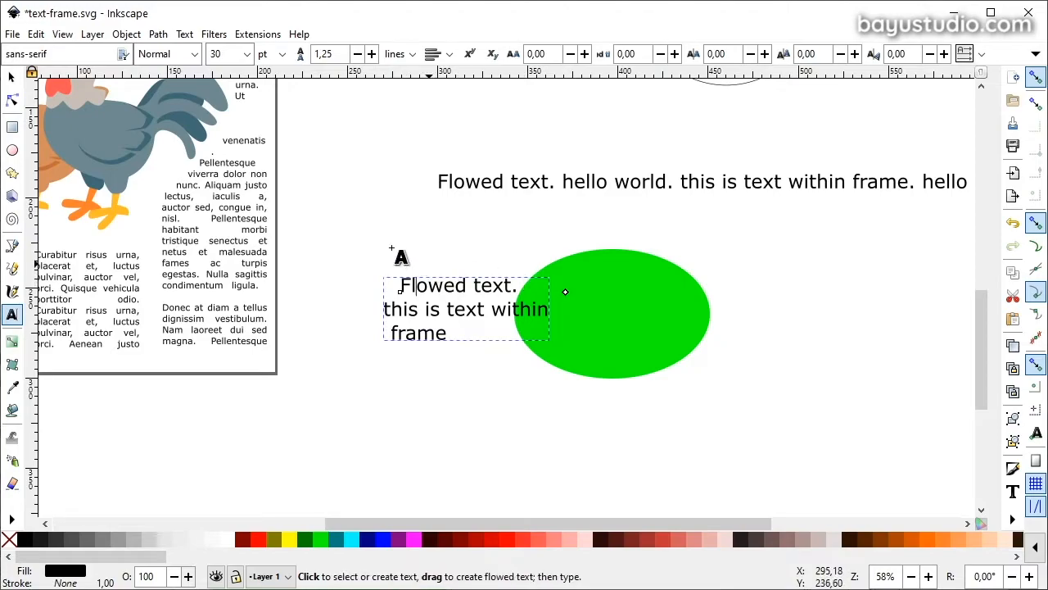
click(11, 76)
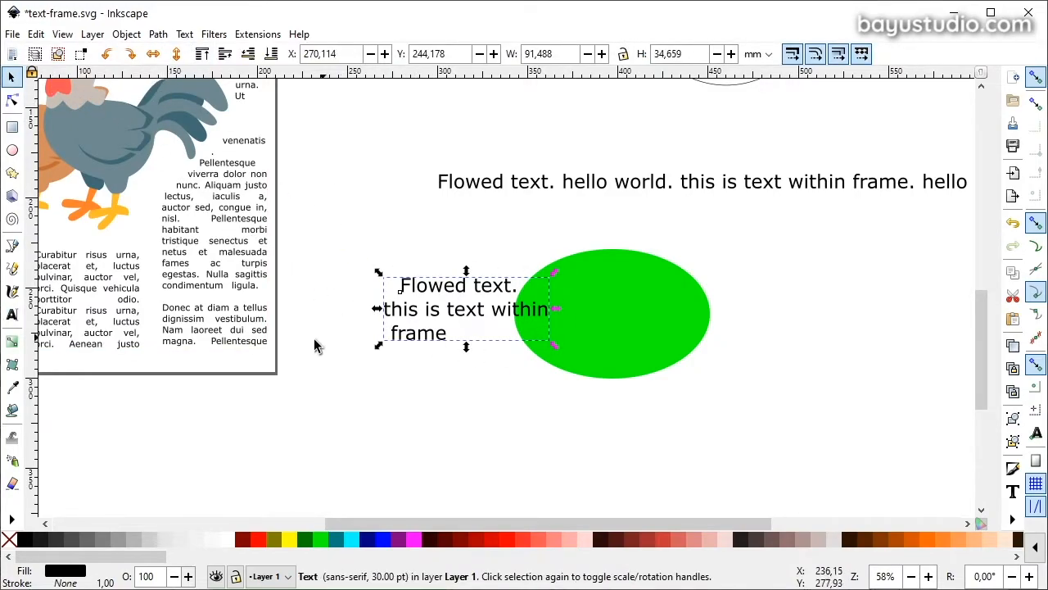
click(229, 302)
click(476, 317)
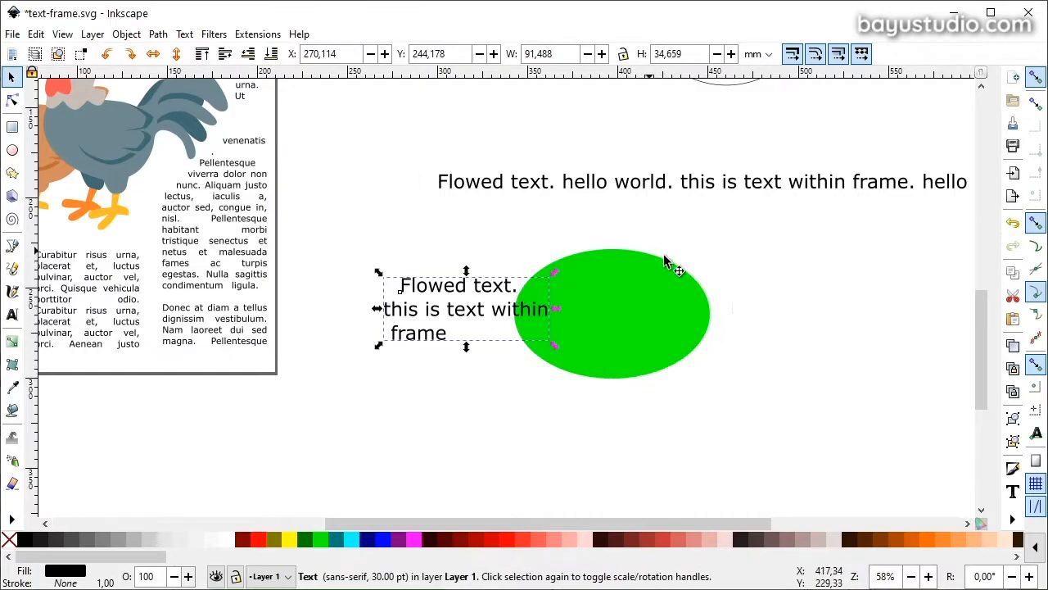
Try to convert the three-column body text around the chickens to regular text.
click(204, 193)
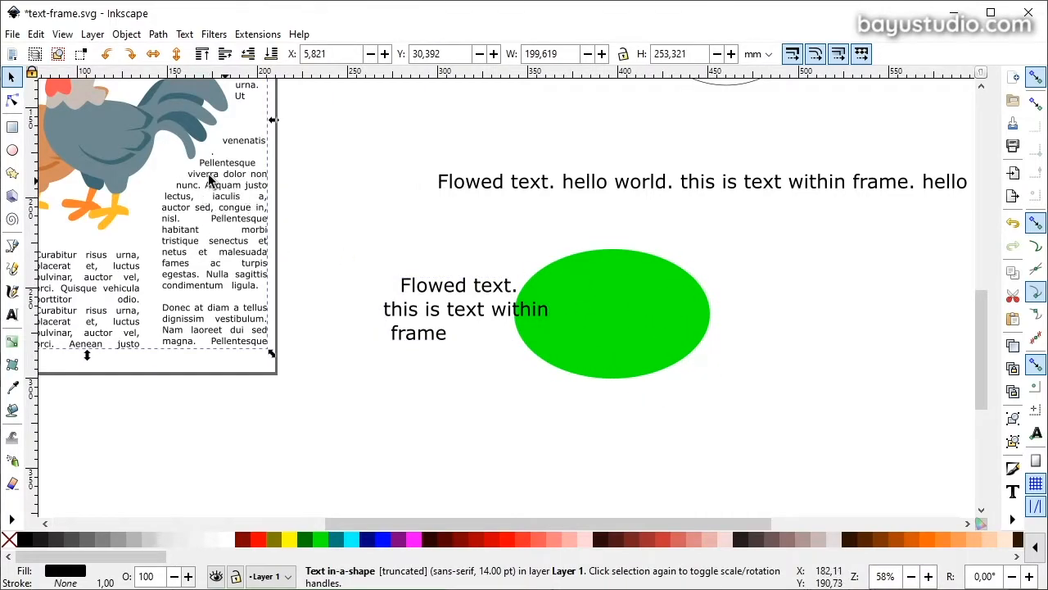
scroll(246, 287, up, 6)
scroll(246, 287, left, 9)
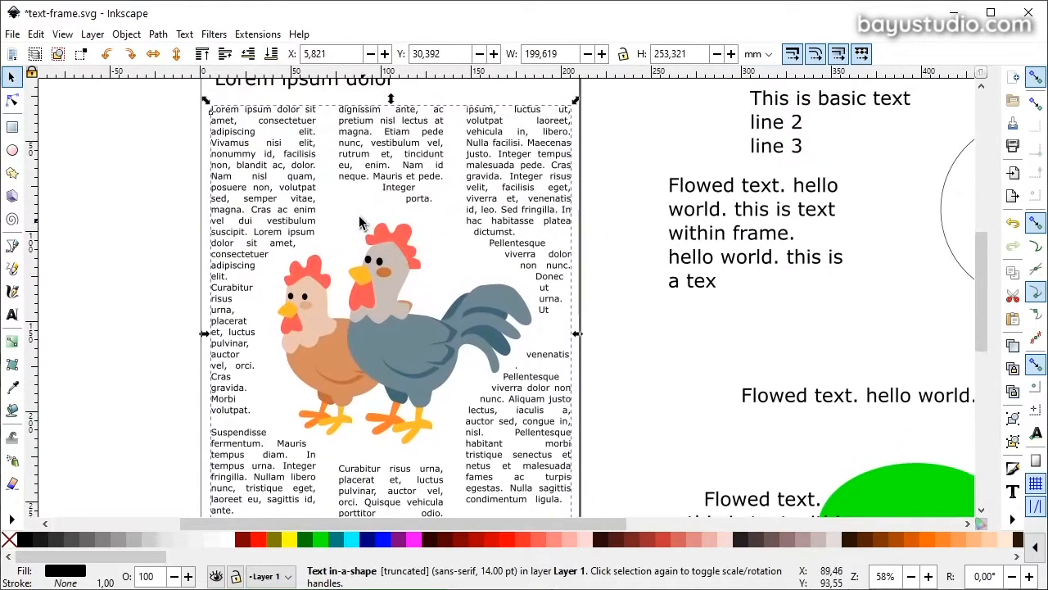
scroll(363, 225, up, 1)
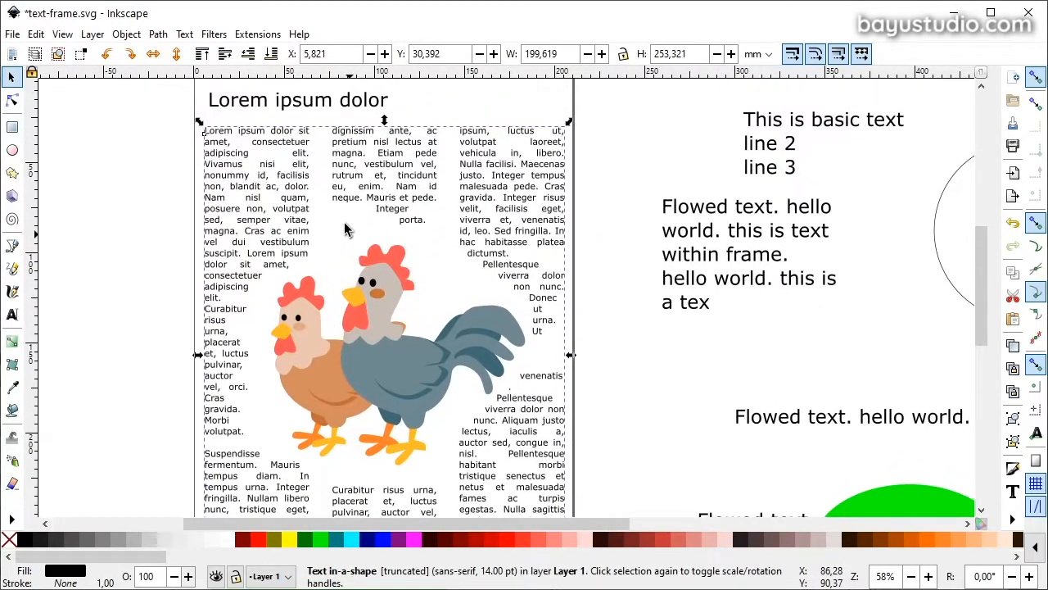
click(185, 34)
click(216, 195)
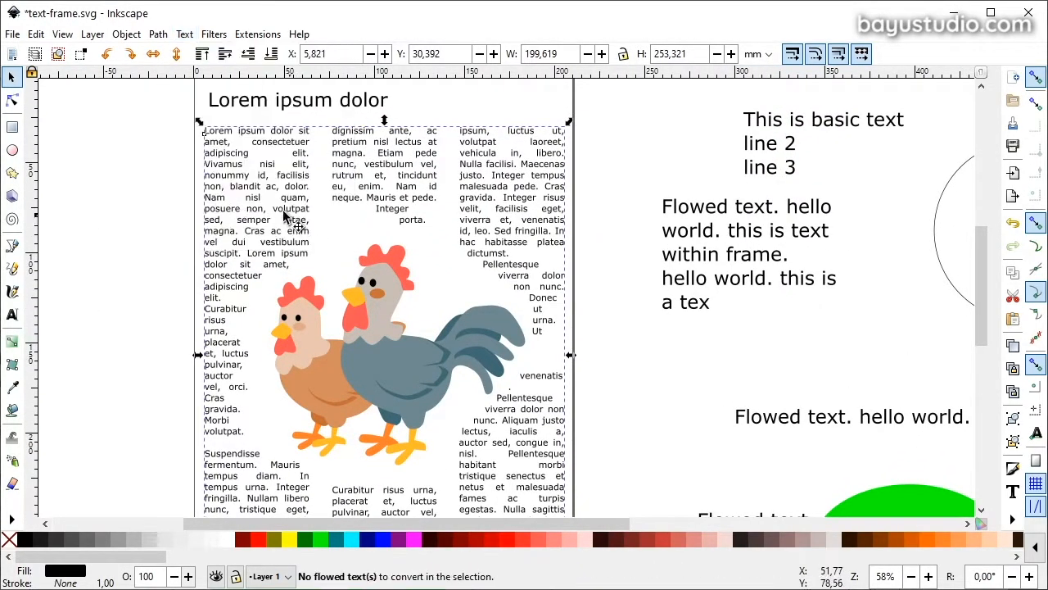
Inspect the column frames of the body text in text editing mode, and clear the selection.
double_click(280, 199)
click(12, 76)
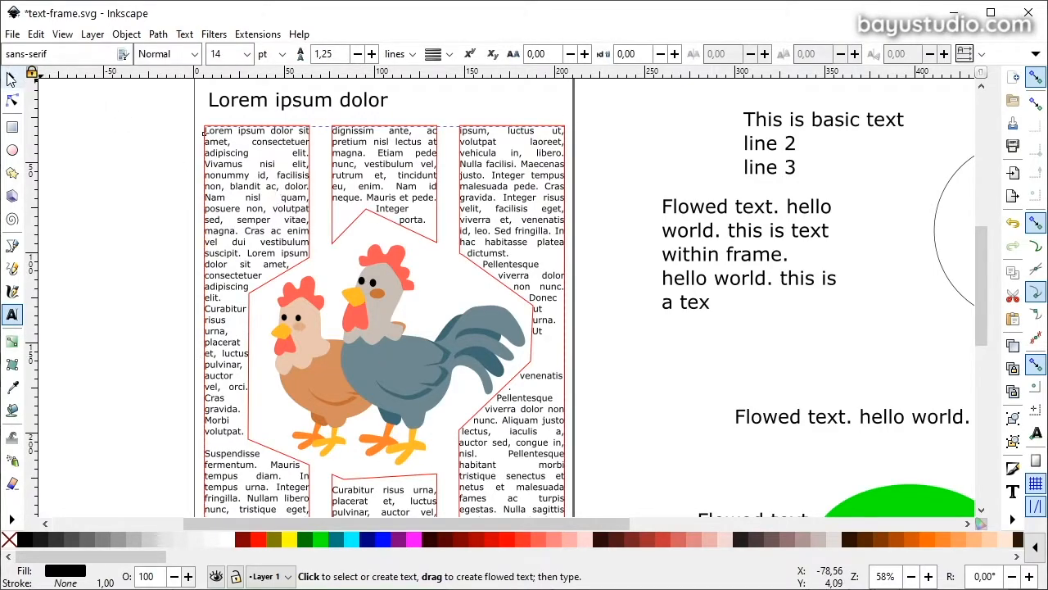
click(234, 171)
click(372, 191)
scroll(373, 191, down, 5)
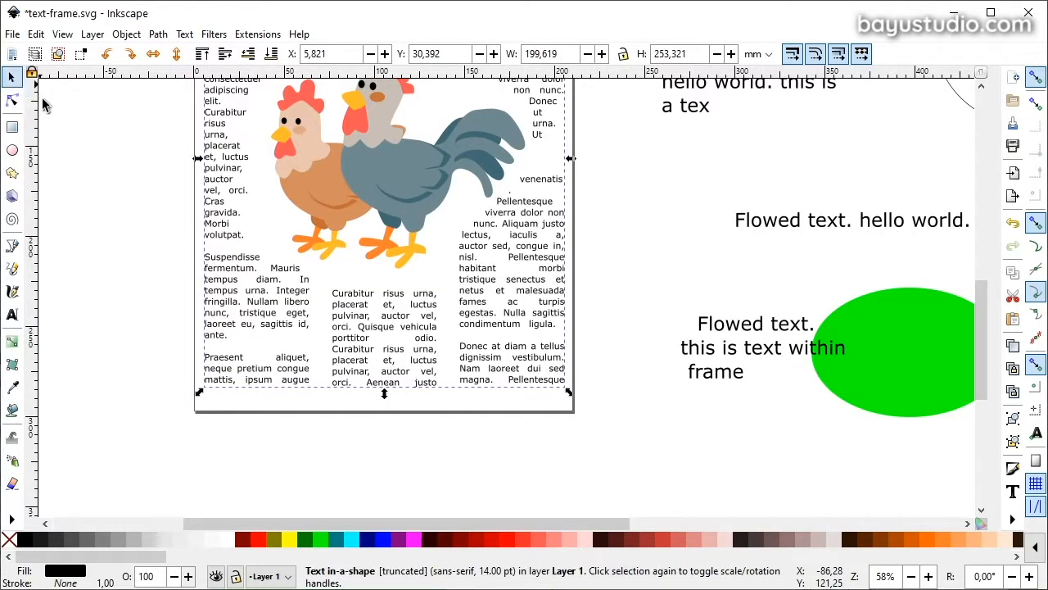
click(161, 298)
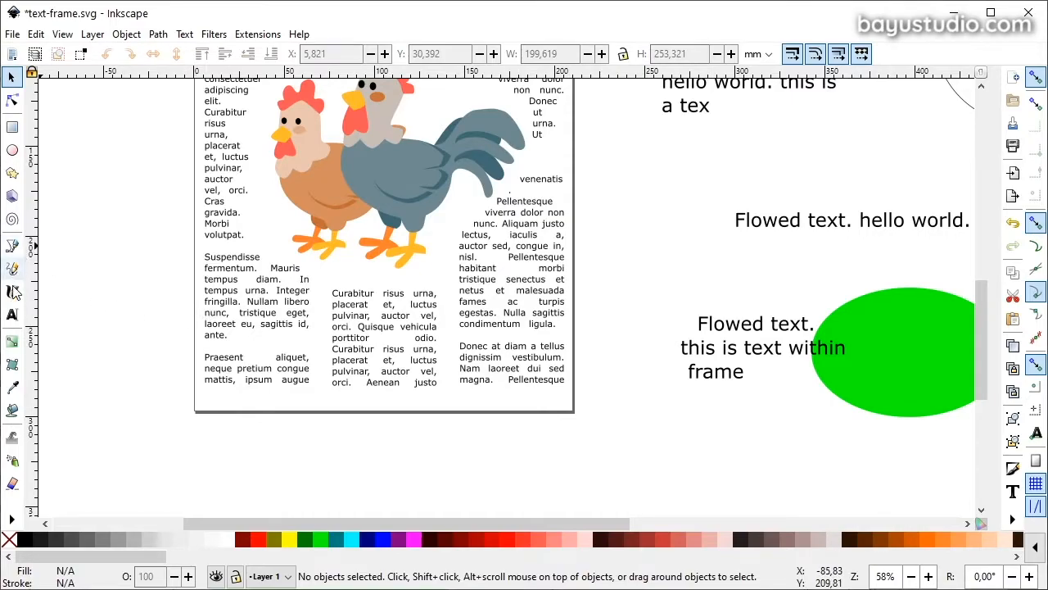
Turn on Use SVG2 auto-flowed text in the Text tool preferences and return to the Selector tool.
double_click(12, 314)
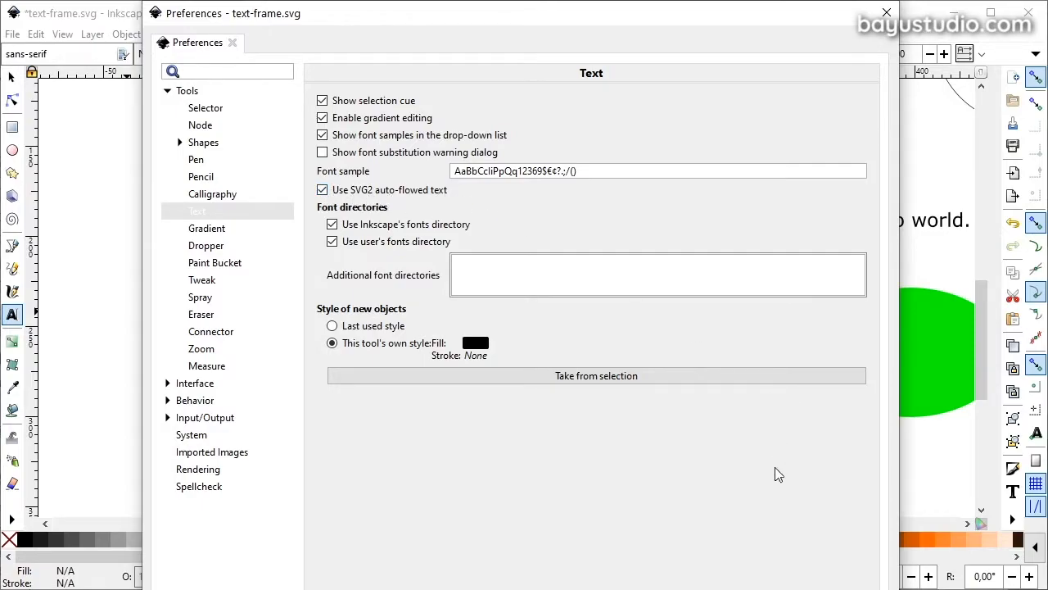
click(886, 13)
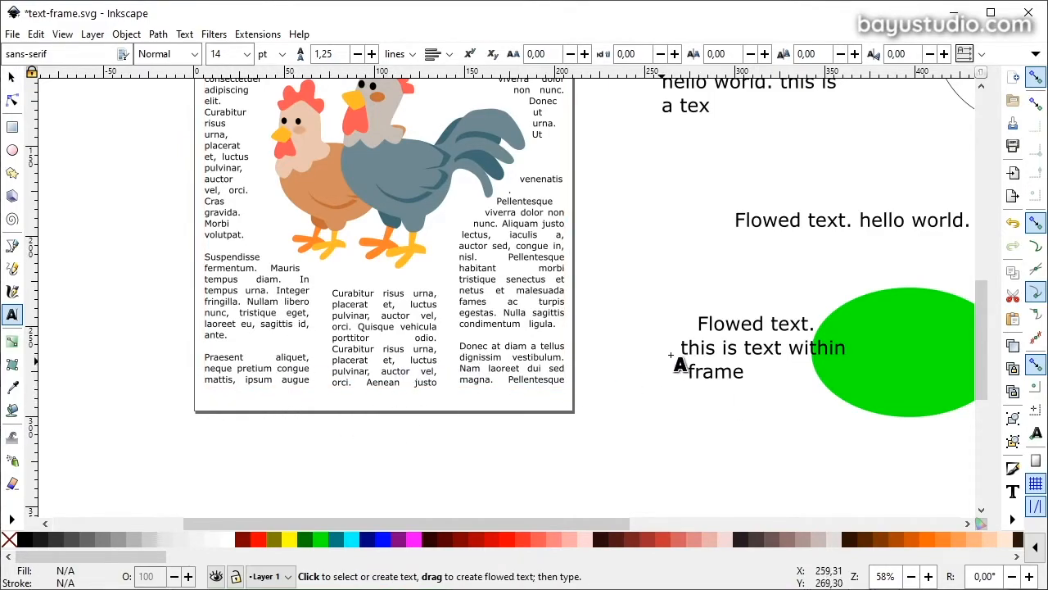
click(12, 76)
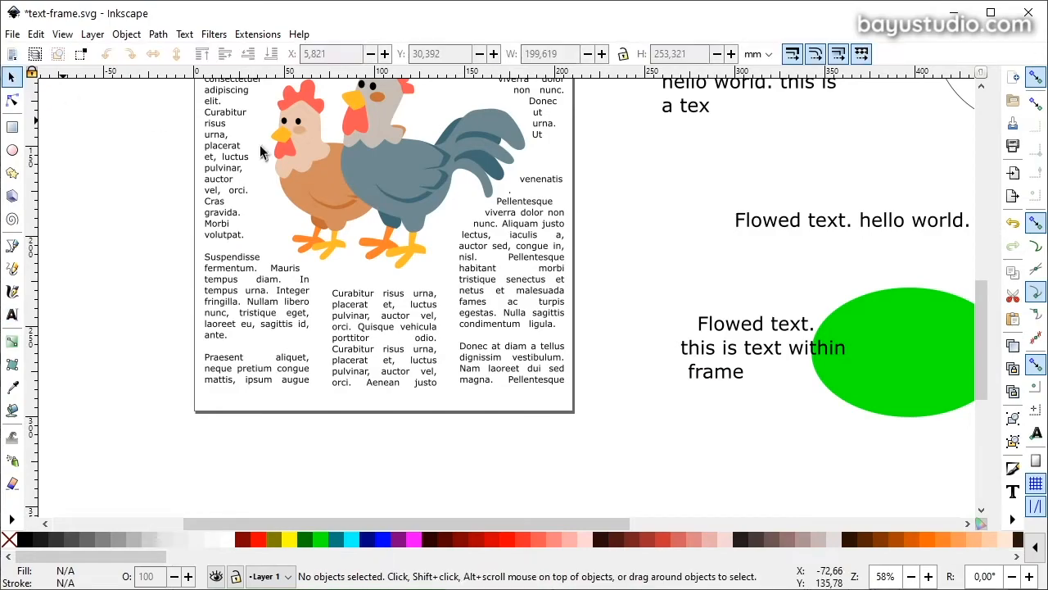
Inspect the object types of the converted ellipse text and the single-line text above it, and clear the selection.
click(752, 328)
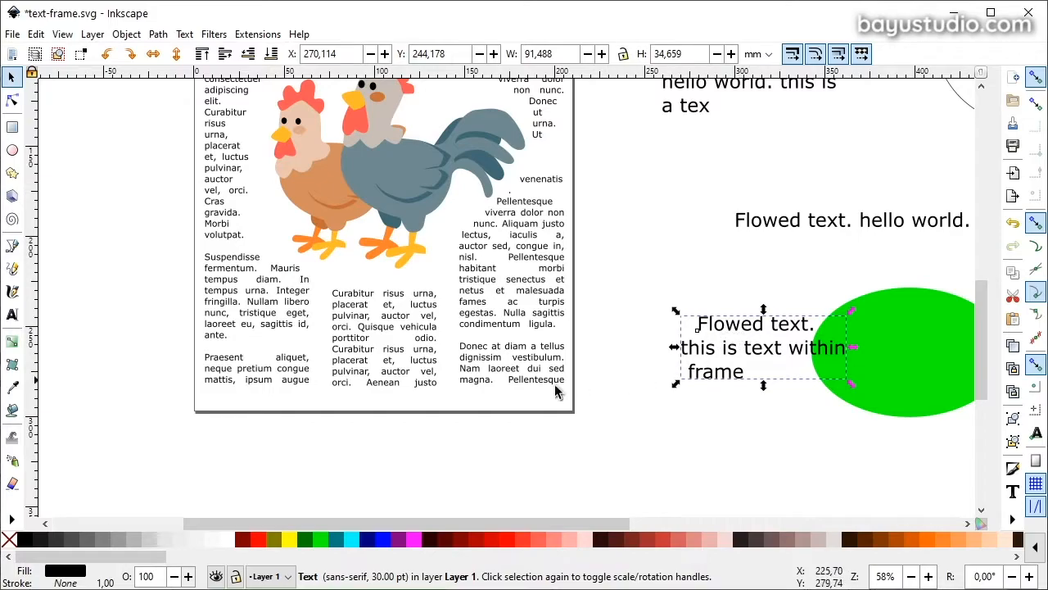
click(773, 230)
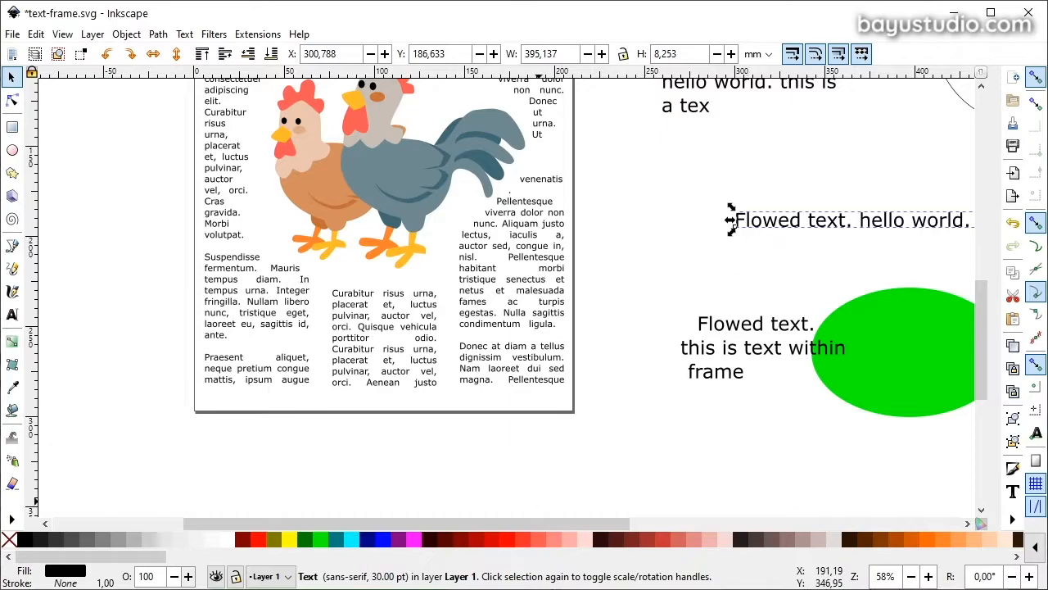
click(680, 348)
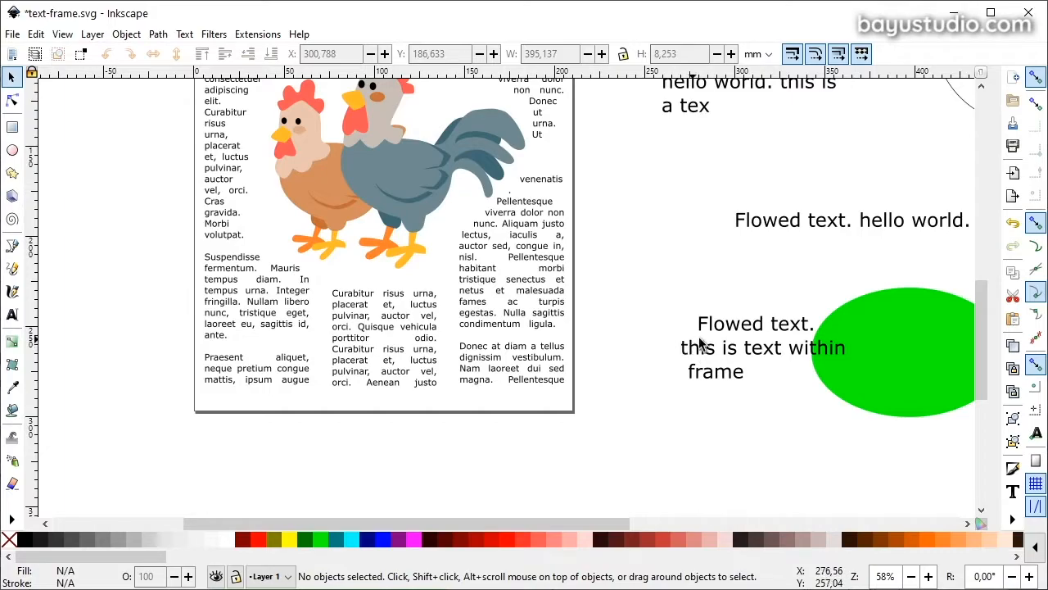
drag(582, 524, 618, 525)
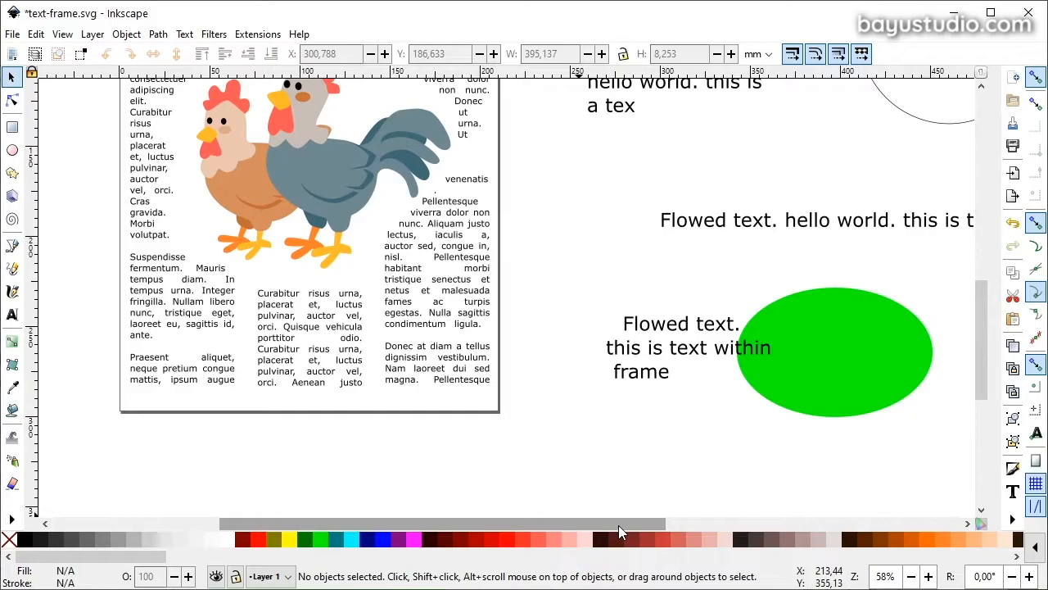